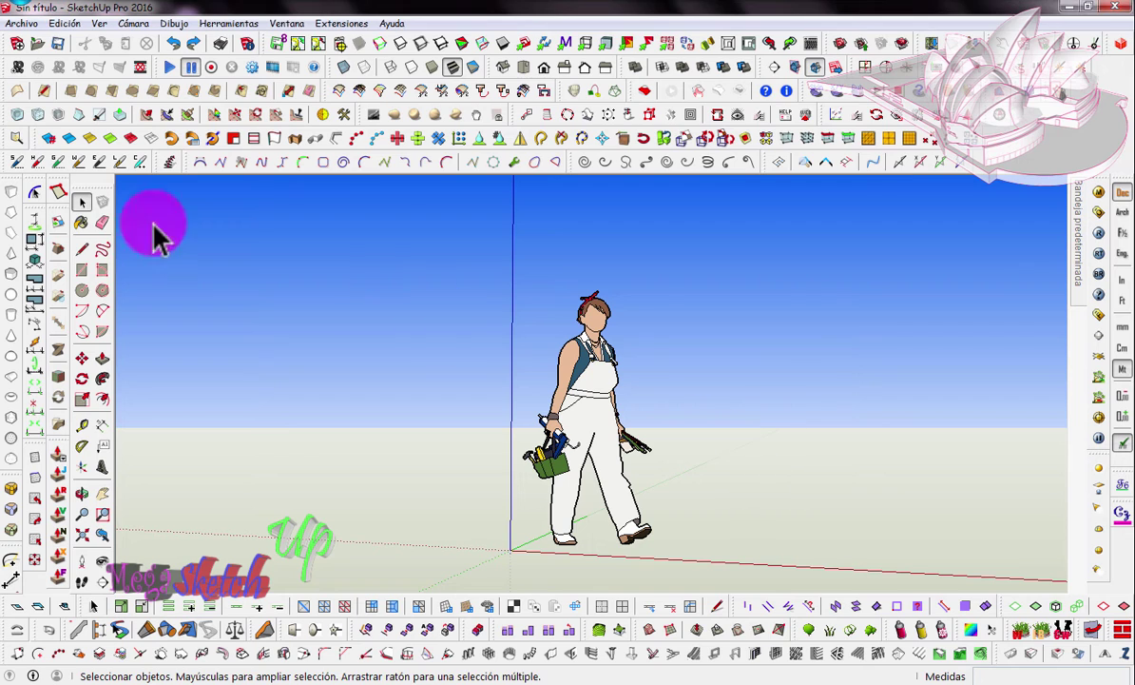
Step: Draw a 400 m baseline along the green axis starting at the origin
{"action": "left_click", "coordinate": [82, 249]}
{"action": "left_click", "coordinate": [509, 549]}
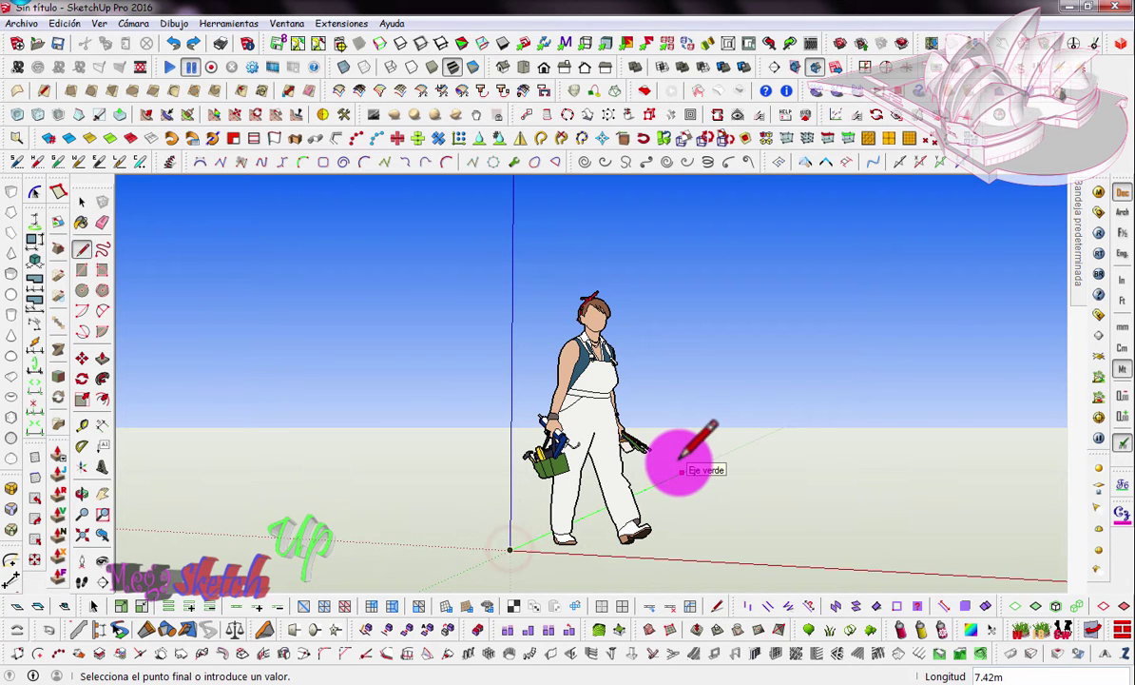
{"action": "key", "text": "Return"}
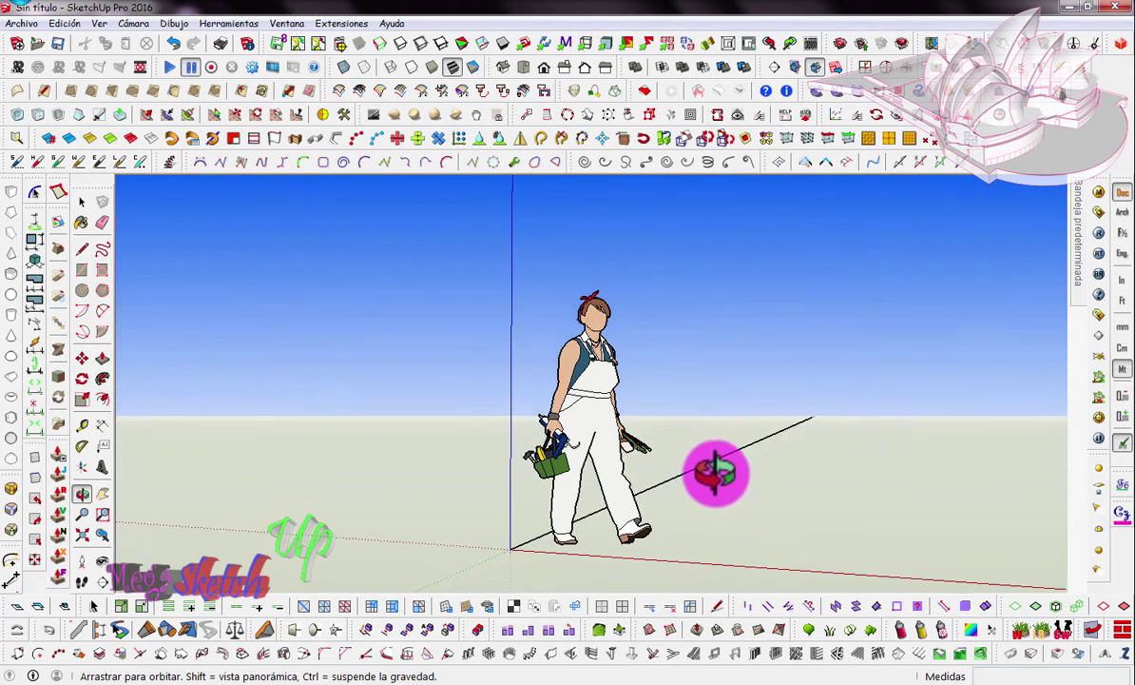
{"action": "mouse_move", "coordinate": [715, 473]}
{"action": "middle_mouse_down"}
{"action": "mouse_move", "coordinate": [642, 502]}
{"action": "mouse_move", "coordinate": [336, 482]}
{"action": "middle_mouse_up"}
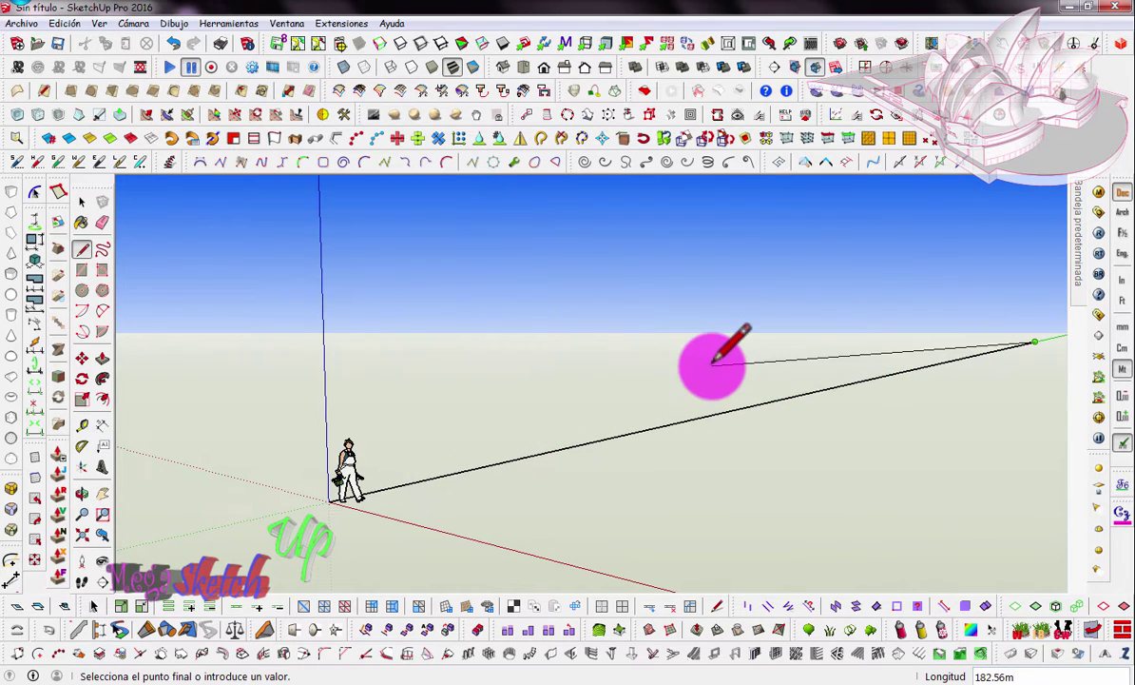
{"action": "key", "text": "Escape"}
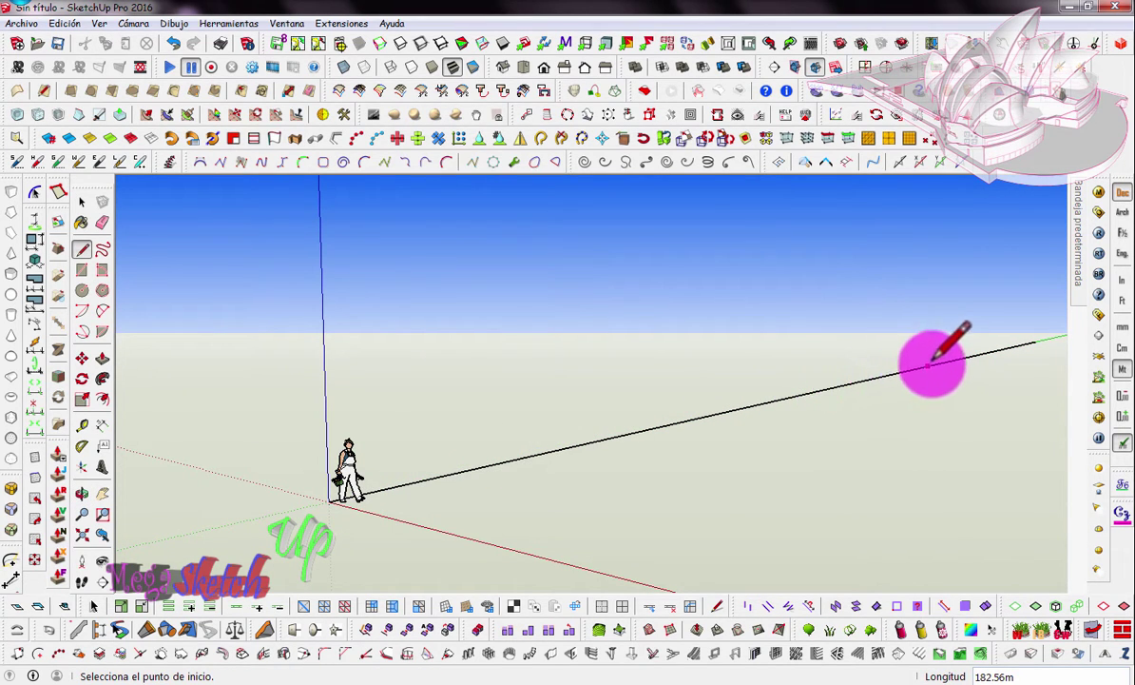
Step: Draw a 15 m vertical line rising from the baseline
{"action": "mouse_move", "coordinate": [958, 347]}
{"action": "middle_mouse_down"}
{"action": "mouse_move", "coordinate": [836, 394]}
{"action": "mouse_move", "coordinate": [773, 386]}
{"action": "middle_mouse_up"}
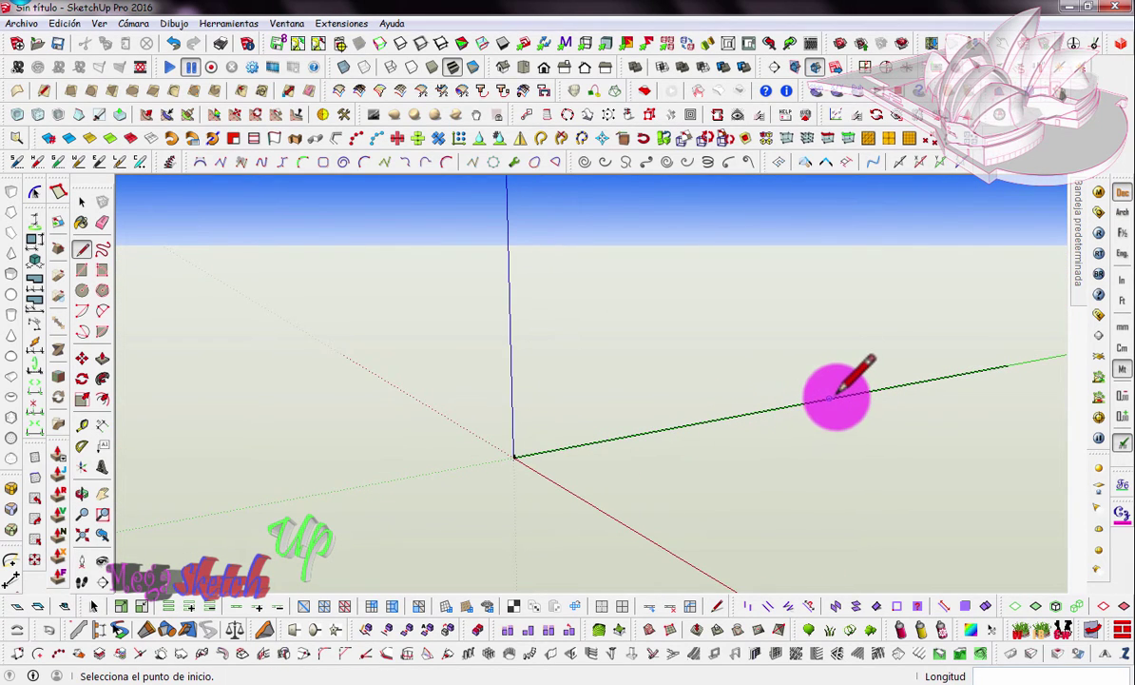
{"action": "left_click", "coordinate": [836, 394]}
{"action": "type", "text": "15"}
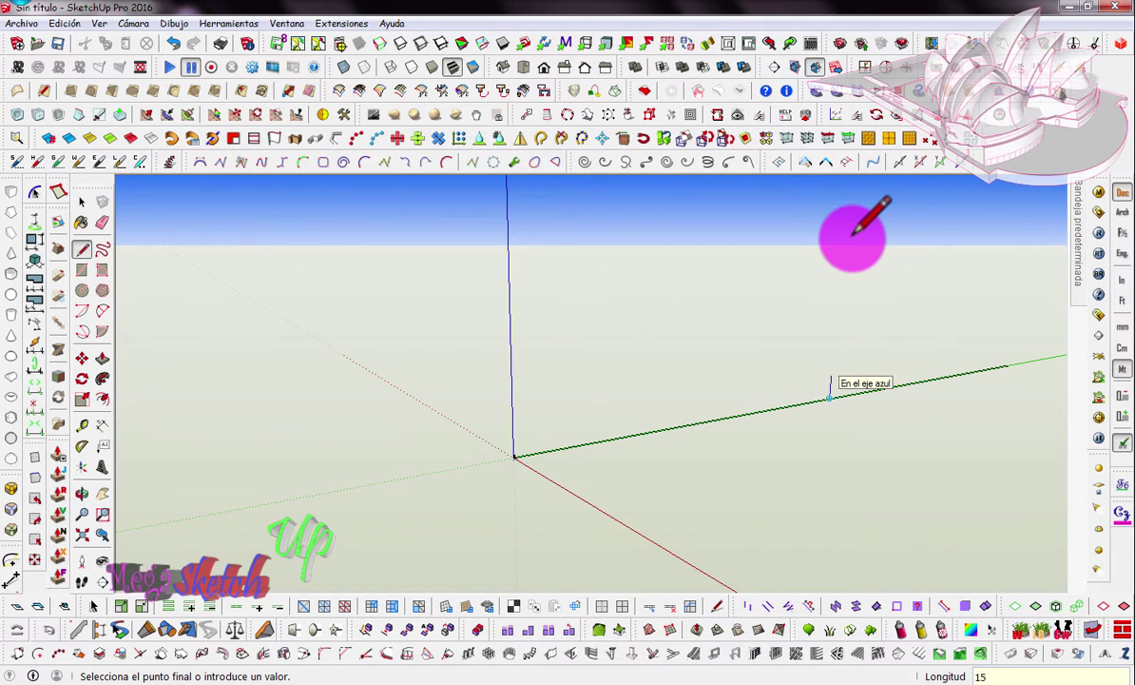
{"action": "key", "text": "Escape"}
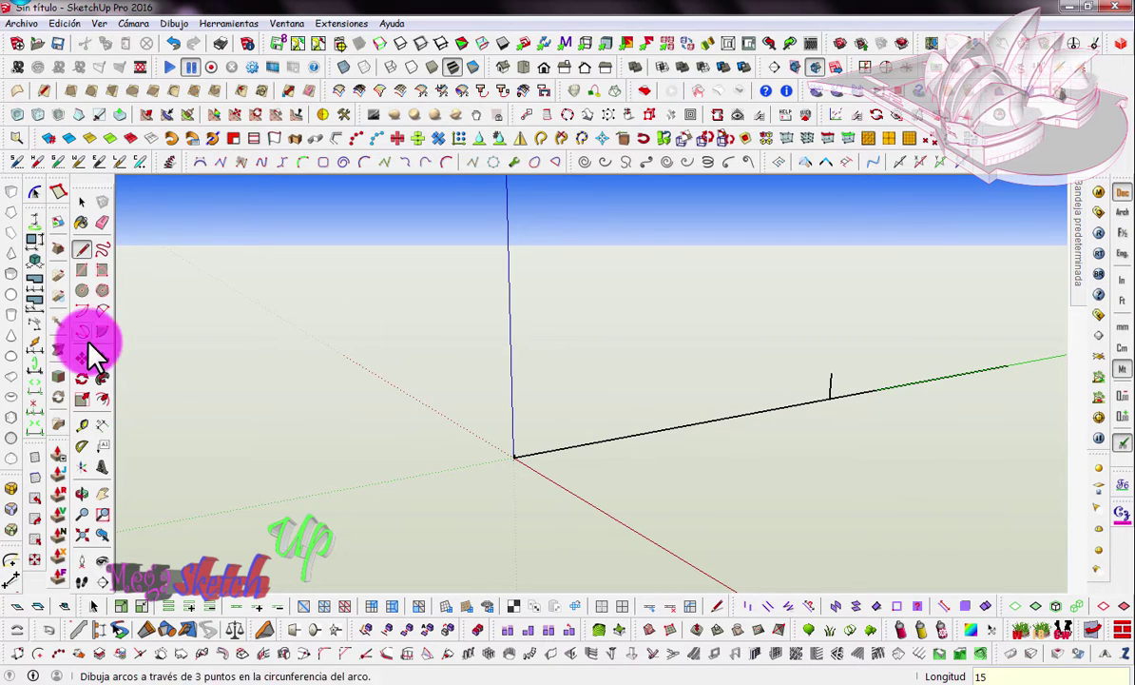
Step: Draw a two-point arc from the baseline's far end to the origin with a 15 m bulge
{"action": "left_click", "coordinate": [102, 311]}
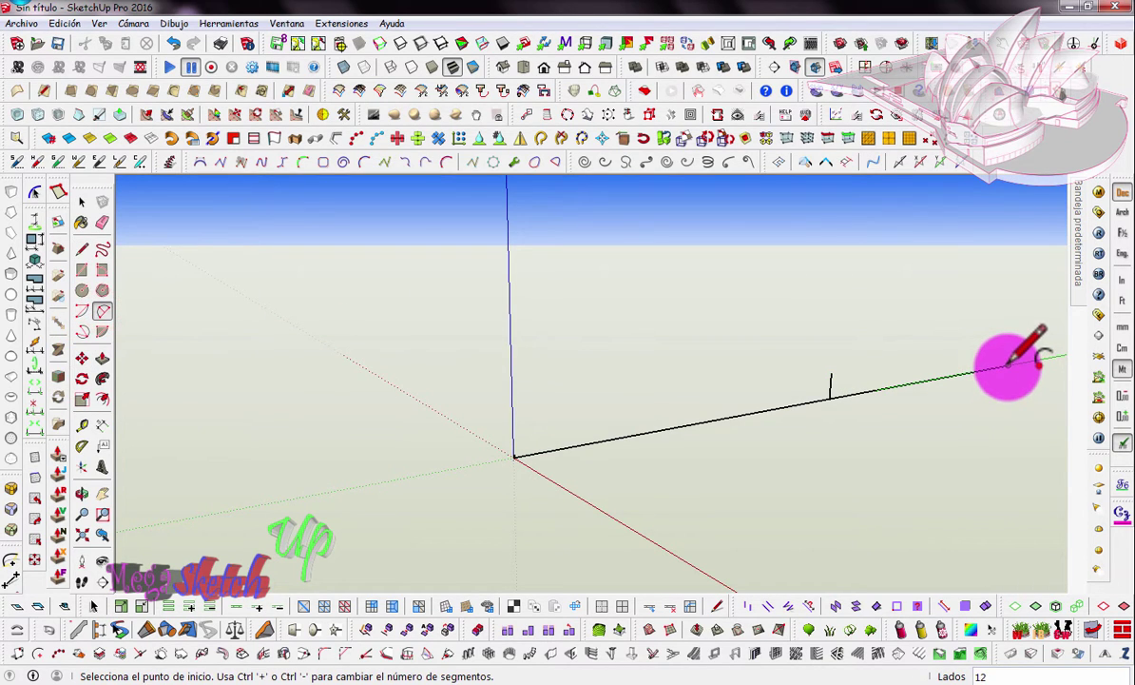
{"action": "left_click", "coordinate": [1010, 368]}
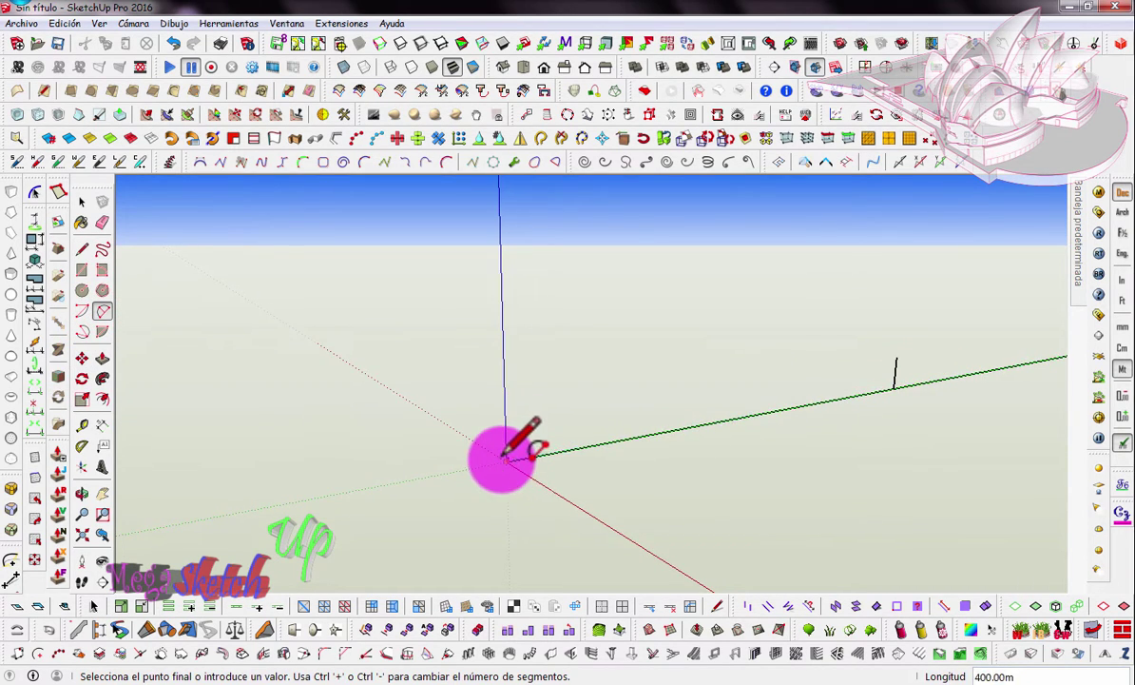
{"action": "mouse_move", "coordinate": [507, 458]}
{"action": "middle_mouse_down"}
{"action": "mouse_move", "coordinate": [491, 466]}
{"action": "mouse_move", "coordinate": [492, 449]}
{"action": "mouse_move", "coordinate": [451, 426]}
{"action": "middle_mouse_up"}
{"action": "left_click", "coordinate": [480, 474]}
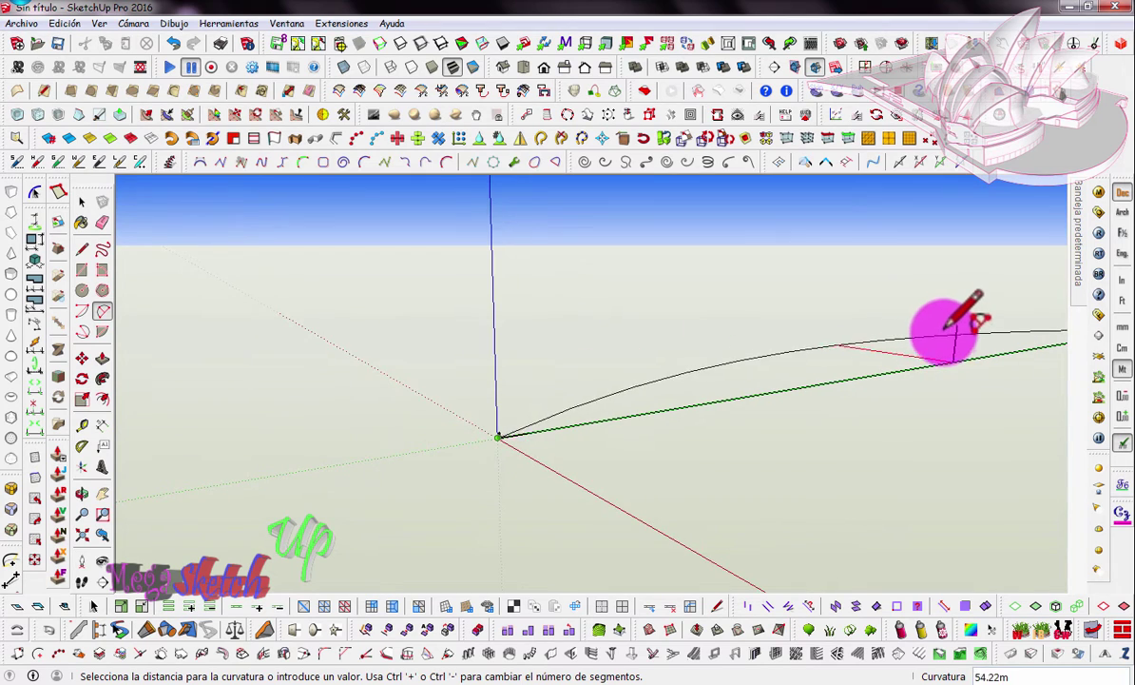
{"action": "left_click", "coordinate": [956, 328]}
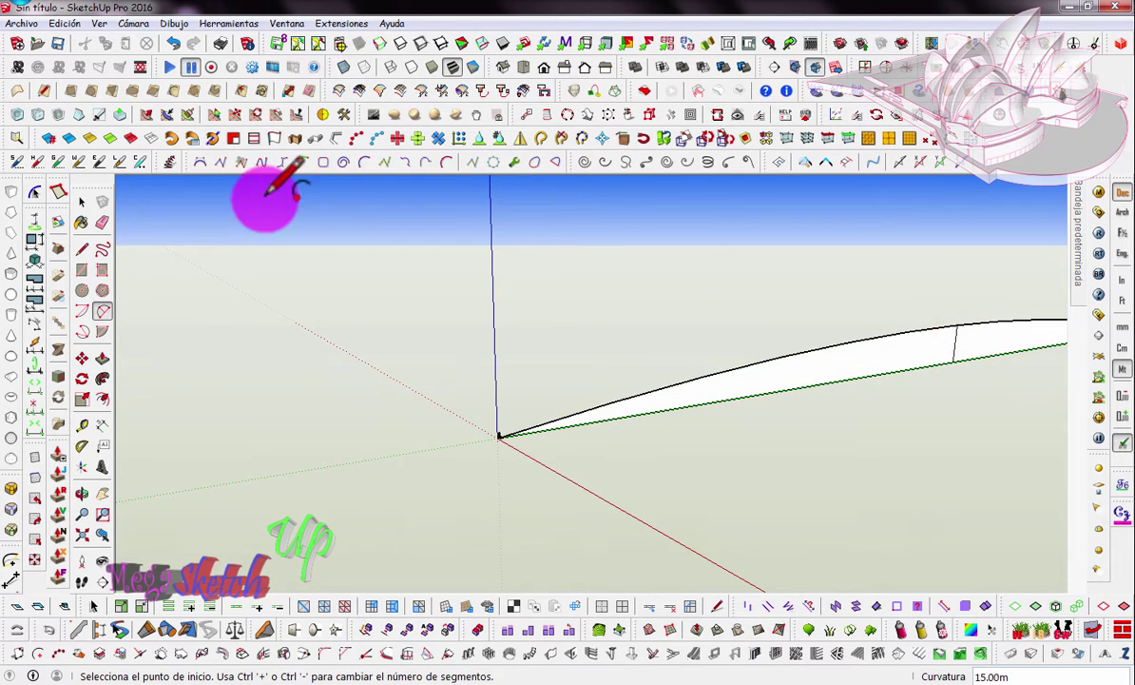
Step: Erase the vertical line, its face and the straight baseline, leaving only the arc
{"action": "left_click", "coordinate": [103, 222]}
{"action": "left_click", "coordinate": [955, 358]}
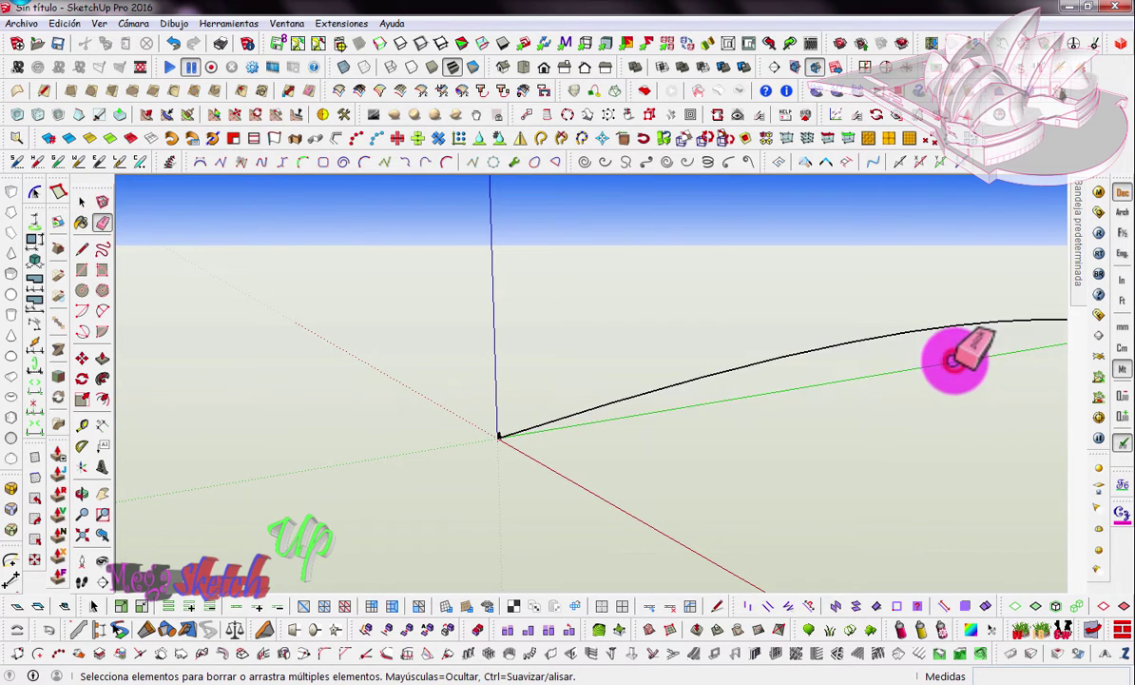
{"action": "mouse_move", "coordinate": [481, 482]}
{"action": "middle_mouse_down"}
{"action": "mouse_move", "coordinate": [552, 489]}
{"action": "mouse_move", "coordinate": [711, 401]}
{"action": "mouse_move", "coordinate": [815, 414]}
{"action": "mouse_move", "coordinate": [694, 410]}
{"action": "mouse_move", "coordinate": [700, 424]}
{"action": "mouse_move", "coordinate": [720, 412]}
{"action": "middle_mouse_up"}
{"action": "left_click", "coordinate": [80, 201]}
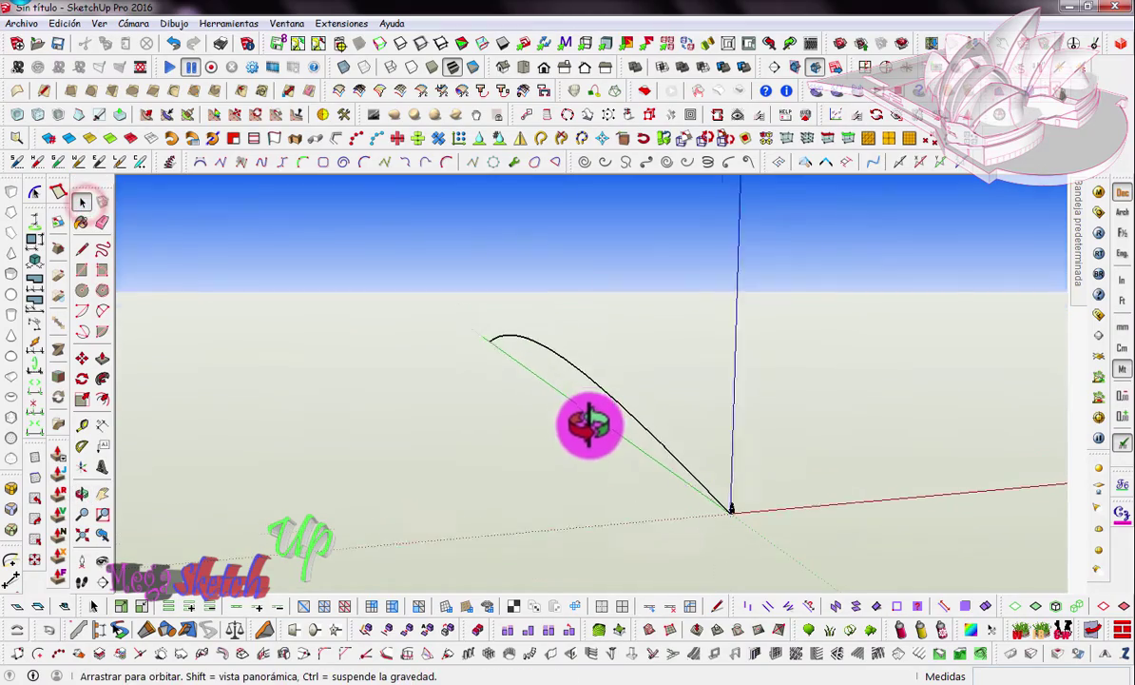
Step: Move the existing 50.00m dimension to sit below the deck edge
{"action": "middle_click_drag", "start_coordinate": [590, 423], "coordinate": [591, 430]}
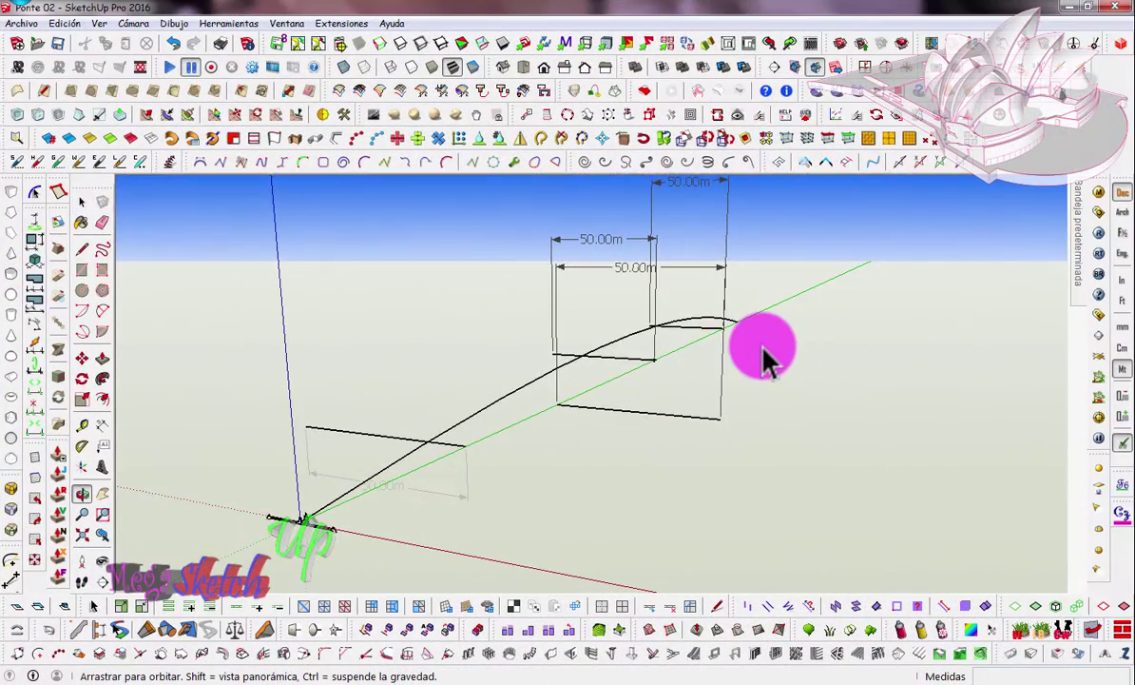
{"action": "mouse_move", "coordinate": [761, 355]}
{"action": "middle_mouse_down"}
{"action": "mouse_move", "coordinate": [502, 383]}
{"action": "mouse_move", "coordinate": [489, 375]}
{"action": "mouse_move", "coordinate": [499, 352]}
{"action": "middle_mouse_up"}
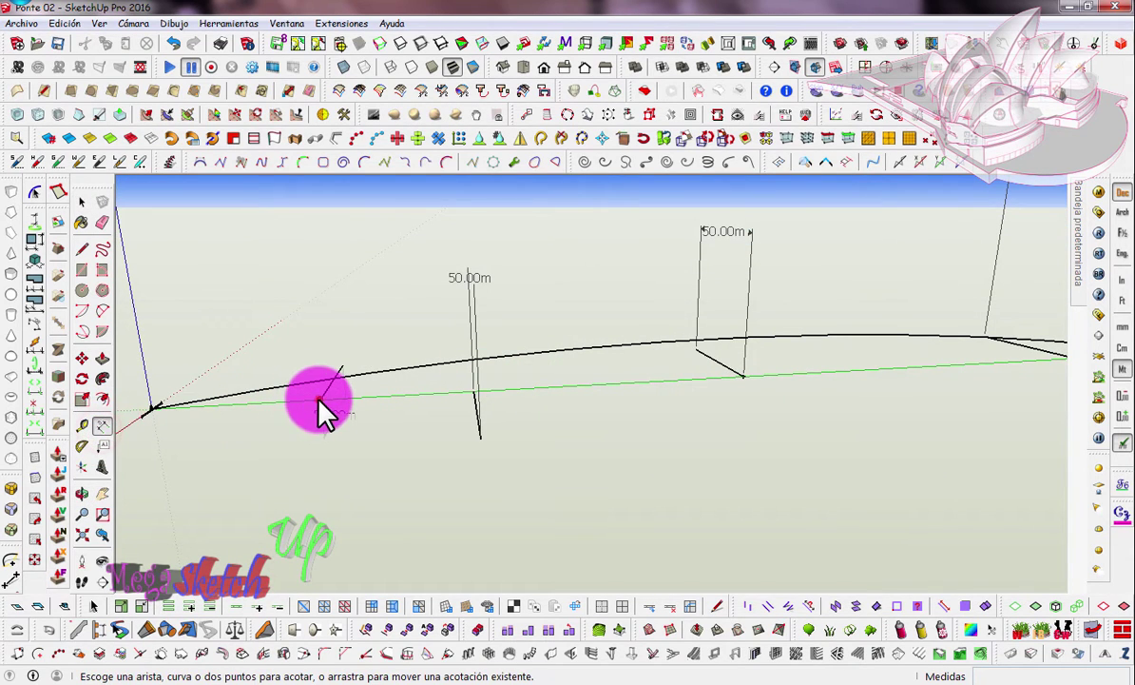
{"action": "left_click", "coordinate": [321, 403]}
{"action": "middle_click_drag", "start_coordinate": [477, 398], "coordinate": [540, 388]}
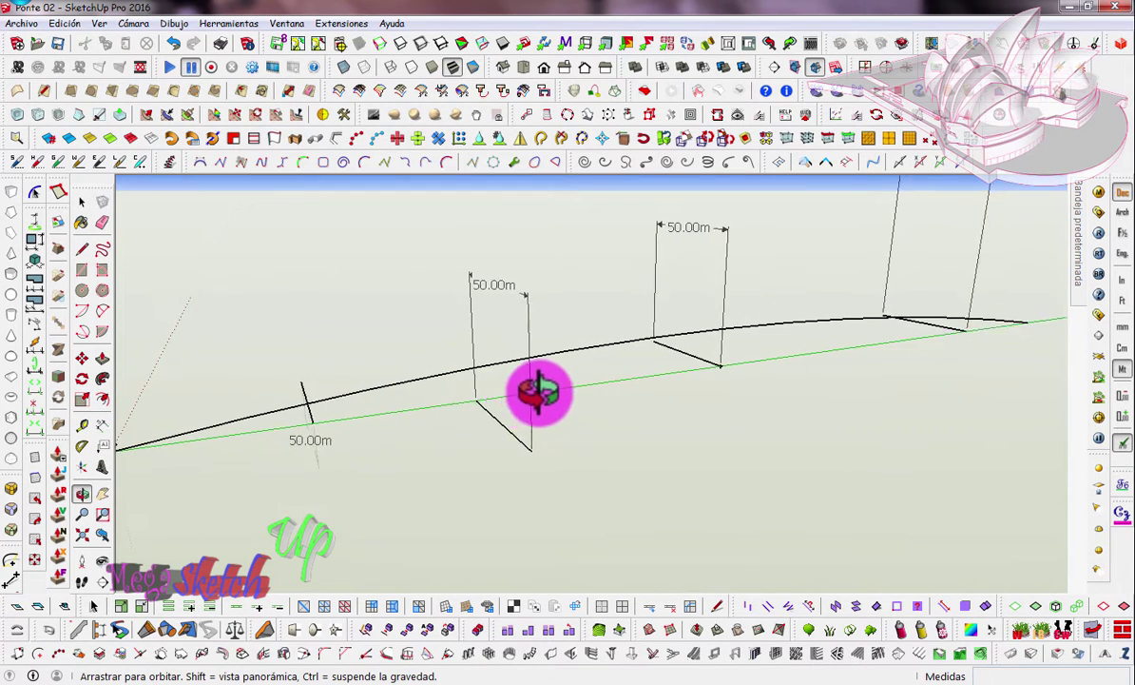
{"action": "left_click", "coordinate": [439, 393]}
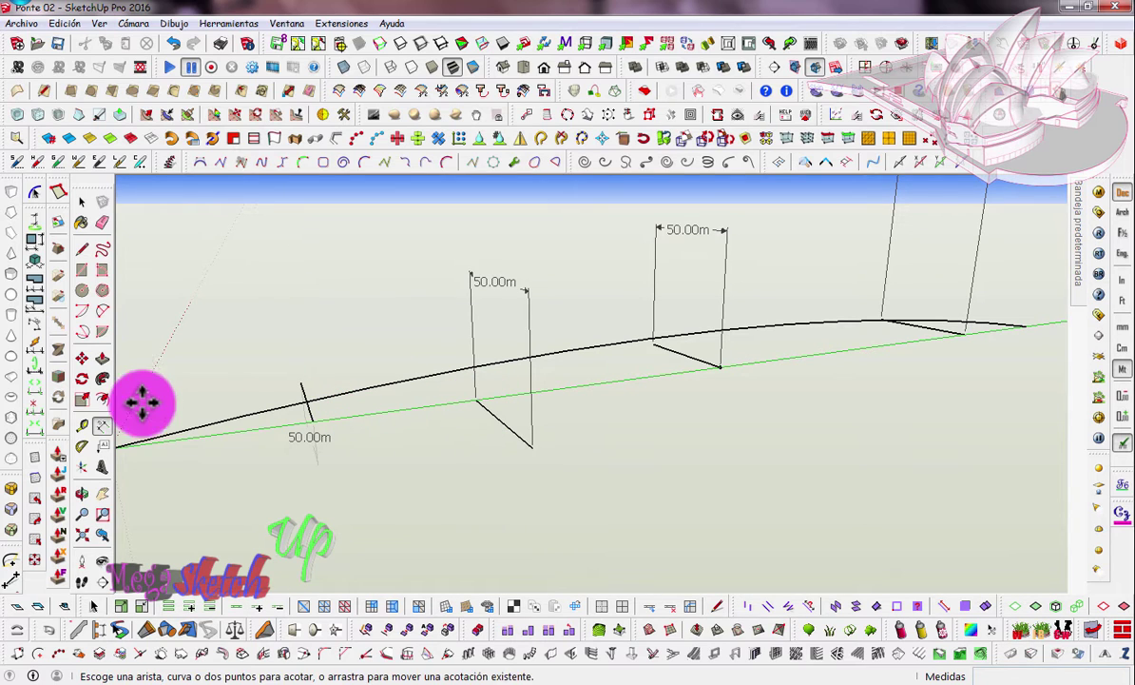
Step: Add 50.00m and 100.00m dimensions between cross-beam endpoints beside the deck
{"action": "left_click", "coordinate": [102, 427]}
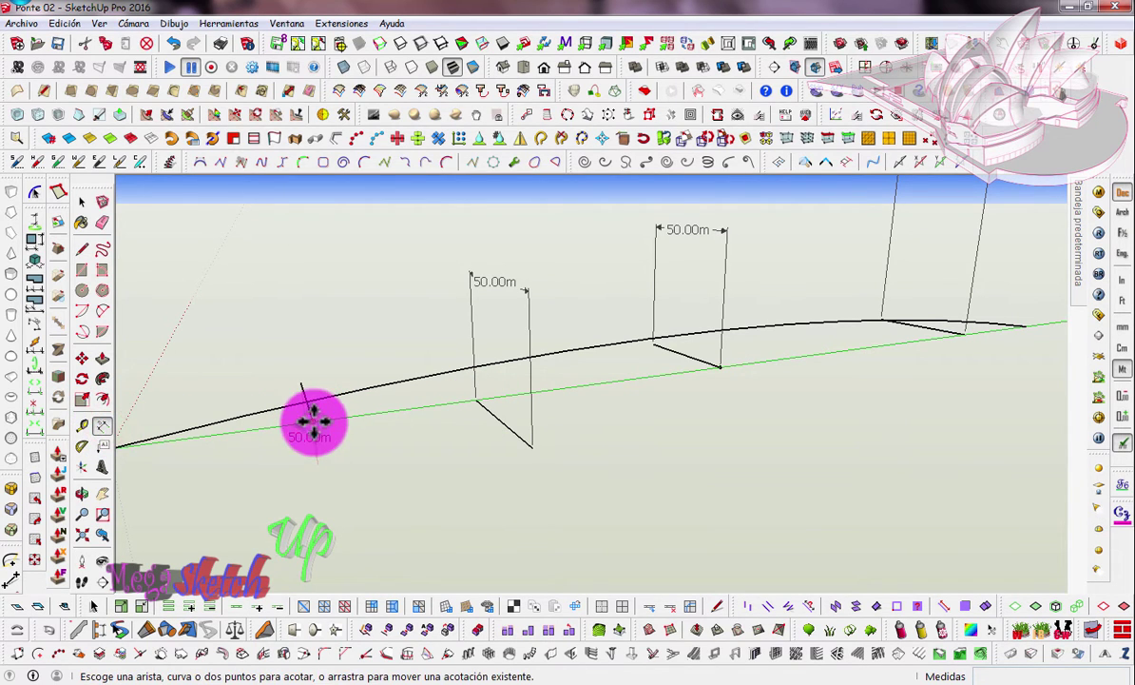
{"action": "mouse_move", "coordinate": [309, 418]}
{"action": "middle_mouse_down"}
{"action": "mouse_move", "coordinate": [398, 436]}
{"action": "mouse_move", "coordinate": [403, 466]}
{"action": "middle_mouse_up"}
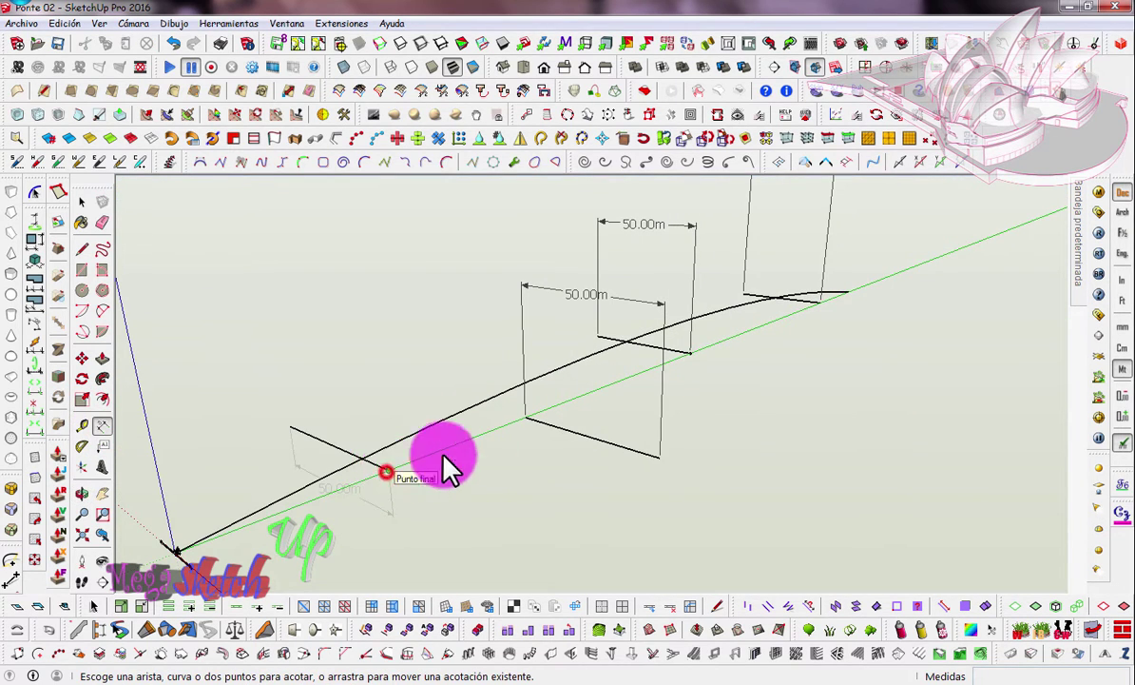
{"action": "left_click", "coordinate": [386, 472]}
{"action": "left_click", "coordinate": [525, 419]}
{"action": "left_click", "coordinate": [753, 520]}
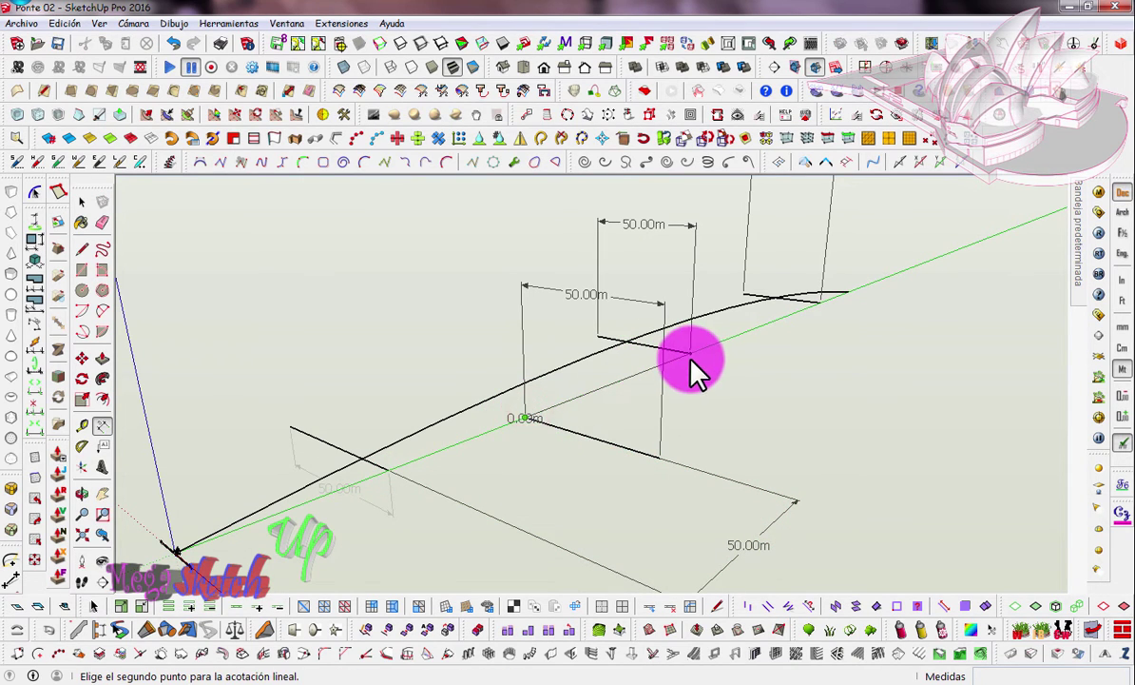
{"action": "key", "text": "Escape"}
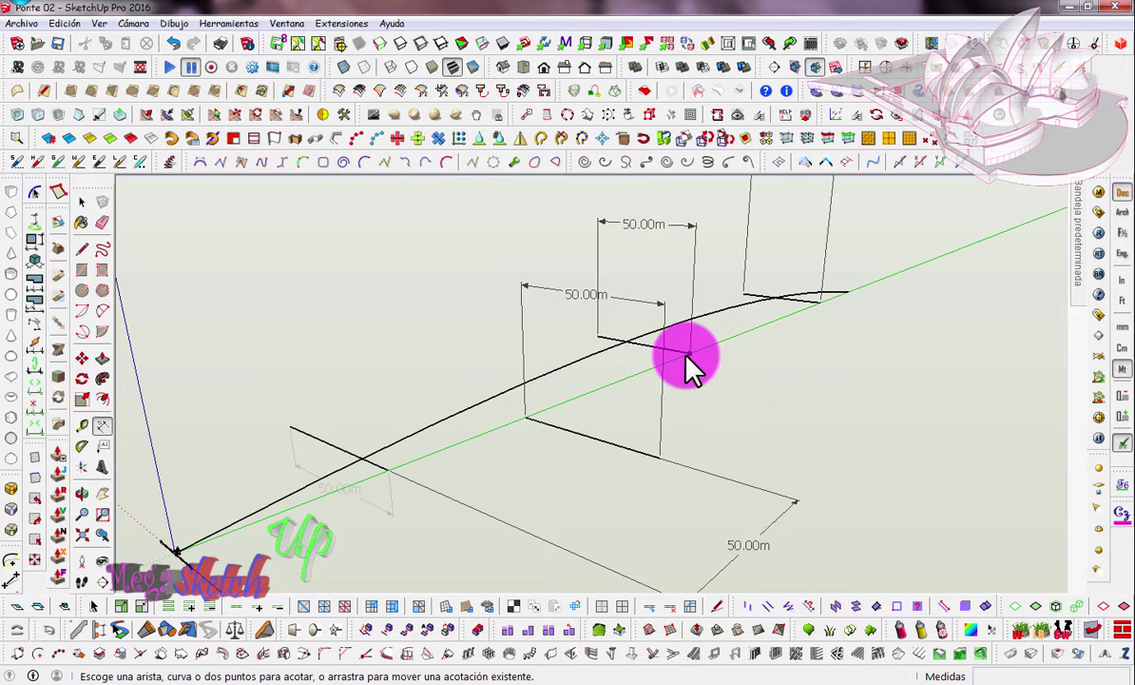
{"action": "left_click", "coordinate": [686, 355]}
{"action": "left_click", "coordinate": [525, 419]}
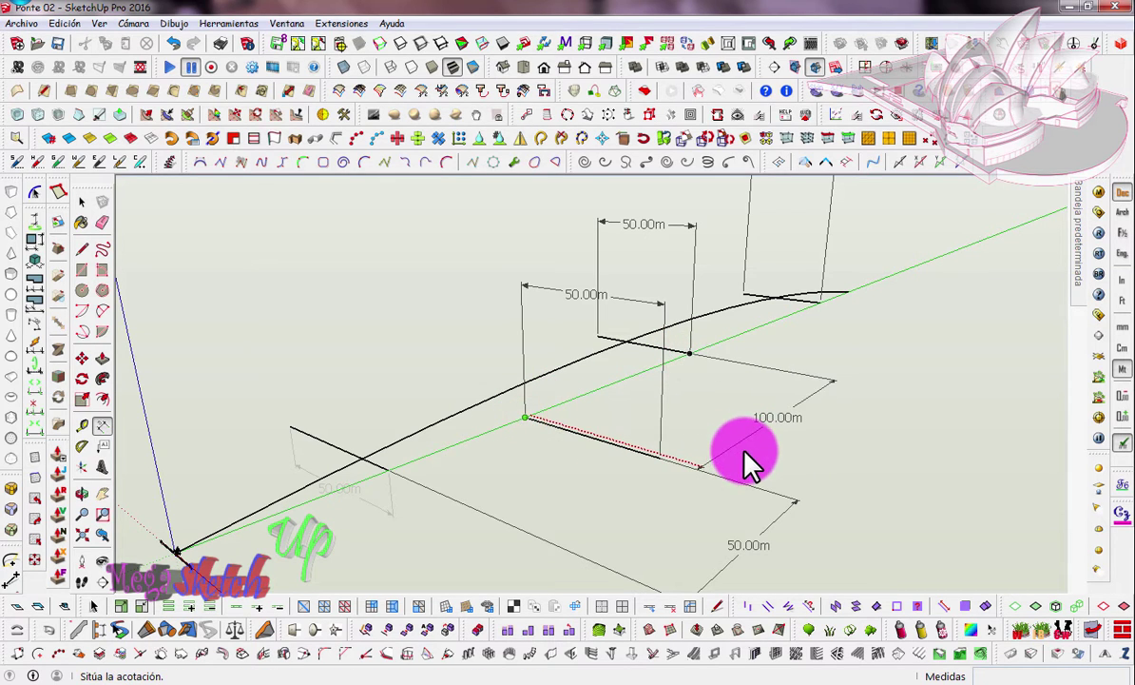
{"action": "left_click", "coordinate": [751, 447]}
Step: Add a 150.00m dimension to the far cross beam, then return the view toward the origin
{"action": "middle_click_drag", "start_coordinate": [761, 426], "coordinate": [828, 347]}
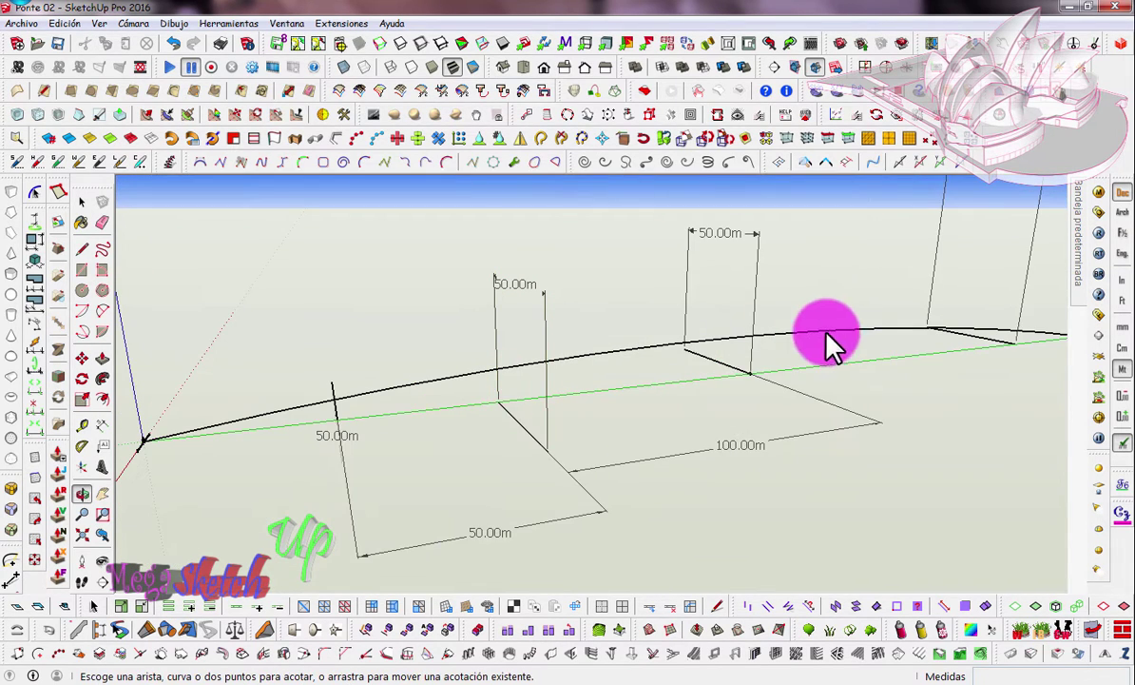
{"action": "left_click", "coordinate": [749, 373]}
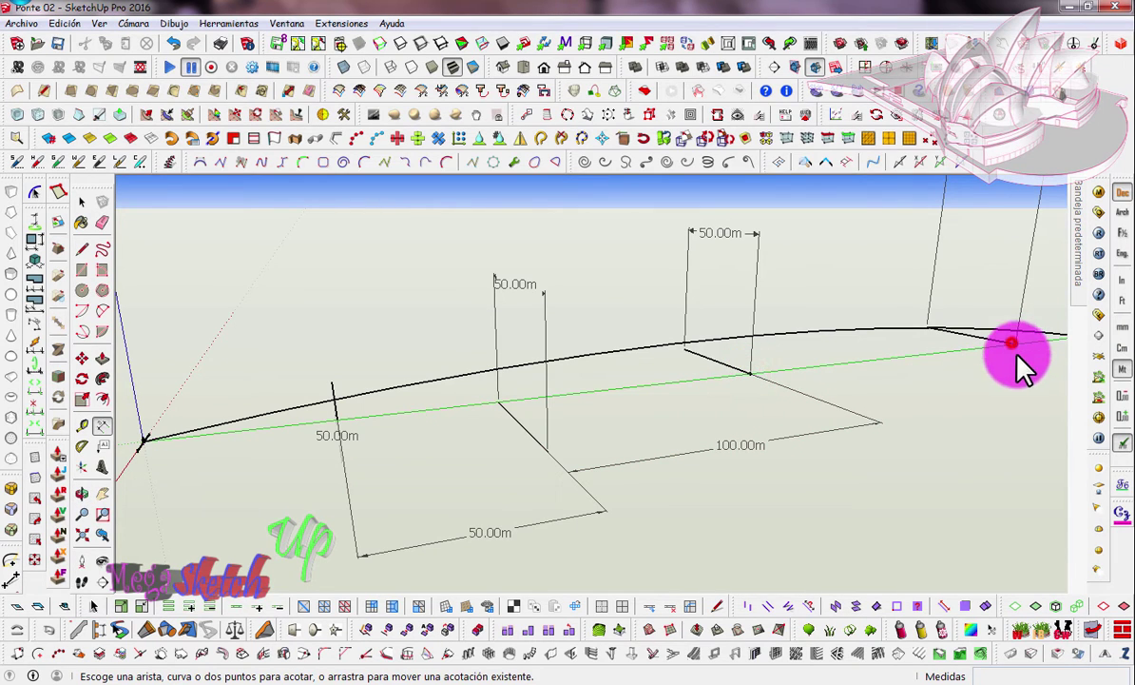
{"action": "left_click", "coordinate": [1015, 343]}
{"action": "left_click", "coordinate": [751, 373]}
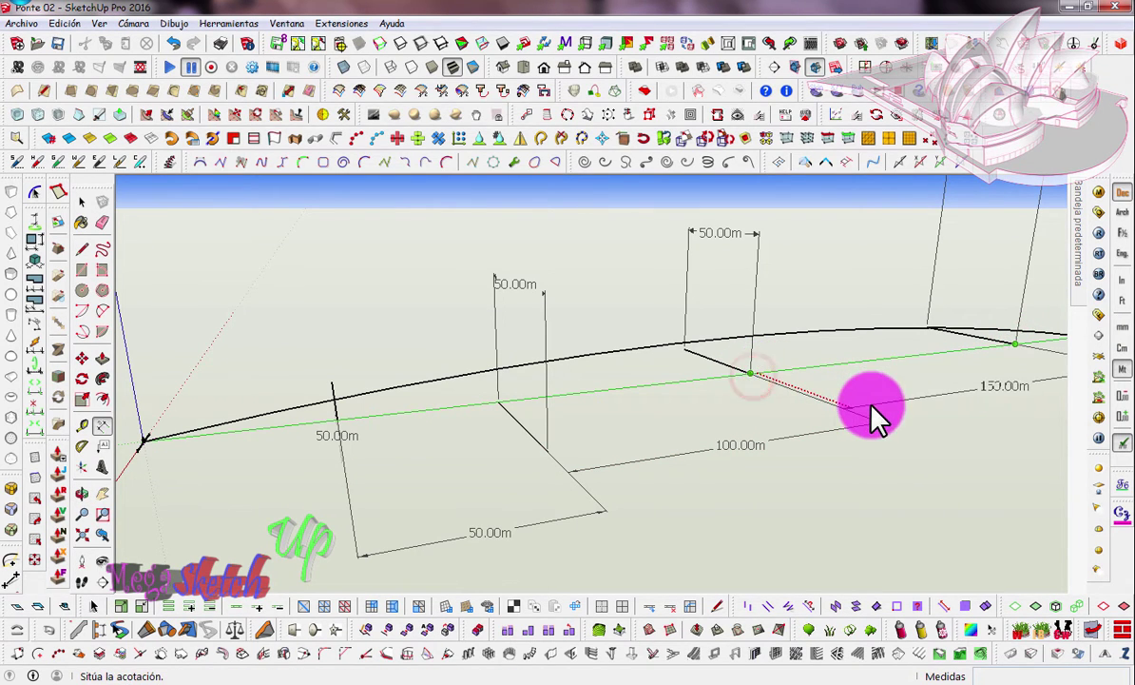
{"action": "left_click", "coordinate": [918, 442]}
{"action": "middle_click_drag", "start_coordinate": [639, 449], "coordinate": [791, 458]}
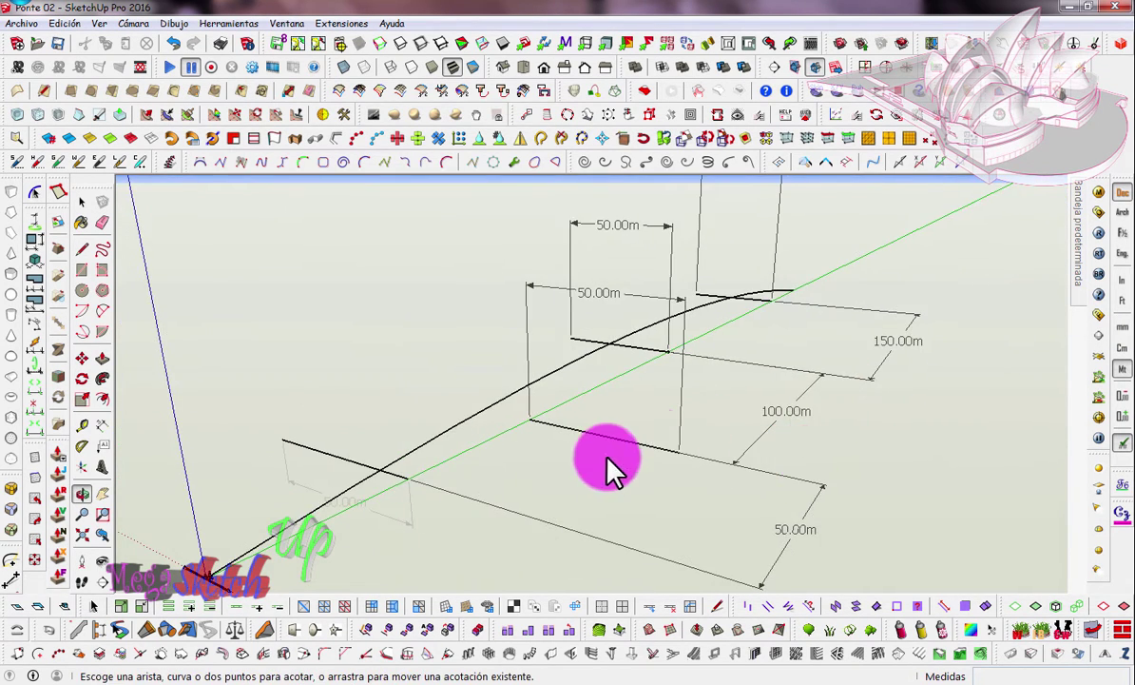
{"action": "mouse_move", "coordinate": [608, 469]}
{"action": "middle_mouse_down"}
{"action": "mouse_move", "coordinate": [601, 428]}
{"action": "mouse_move", "coordinate": [651, 439]}
{"action": "mouse_move", "coordinate": [304, 576]}
{"action": "mouse_move", "coordinate": [398, 532]}
{"action": "middle_mouse_up"}
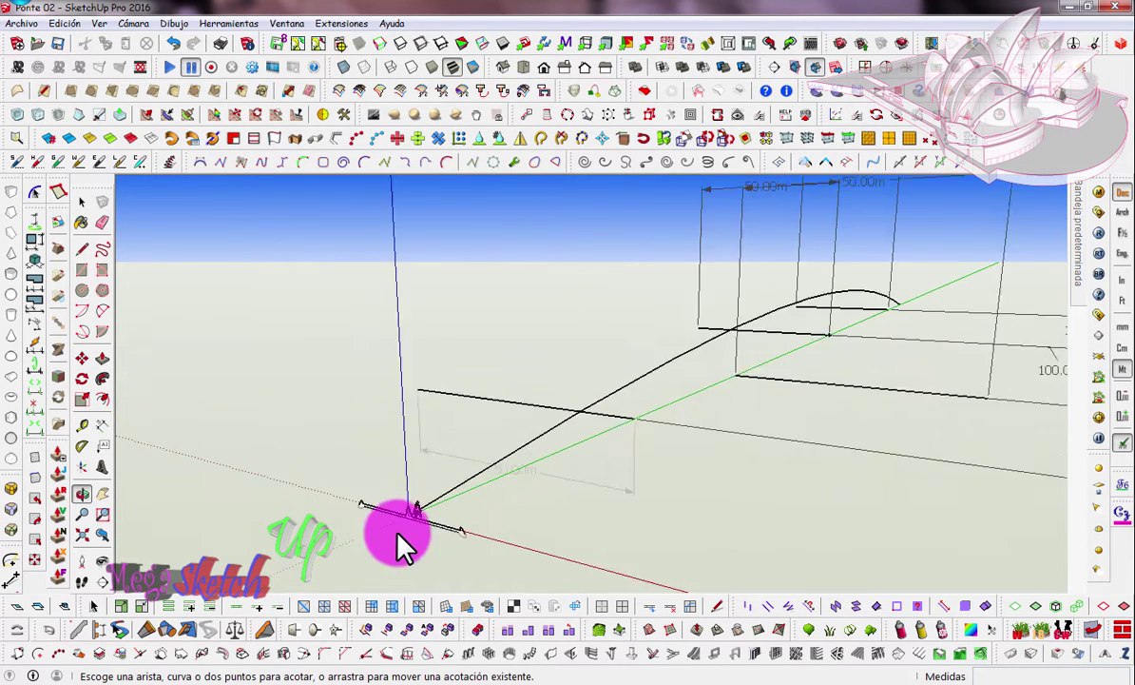
{"action": "left_click", "coordinate": [82, 255]}
{"action": "left_click", "coordinate": [82, 202]}
Step: Select the cross-beam component at the origin and orbit around the bridge model
{"action": "left_click", "coordinate": [481, 504]}
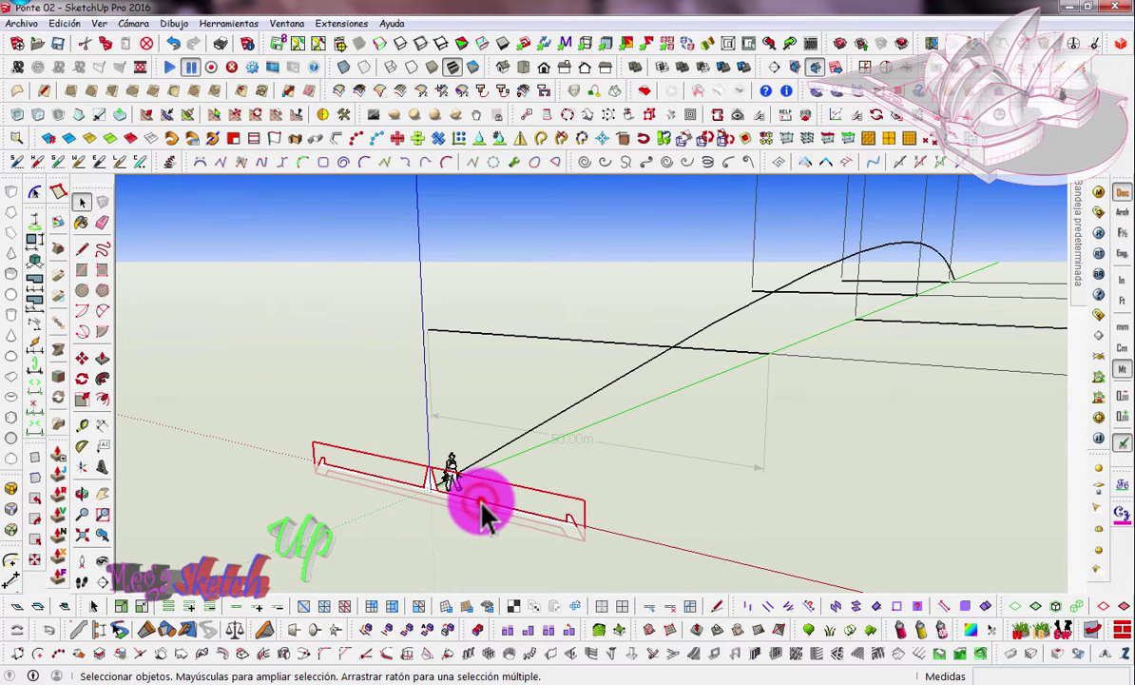
{"action": "scroll", "coordinate": [494, 514], "scroll_direction": "up", "scroll_amount": 3}
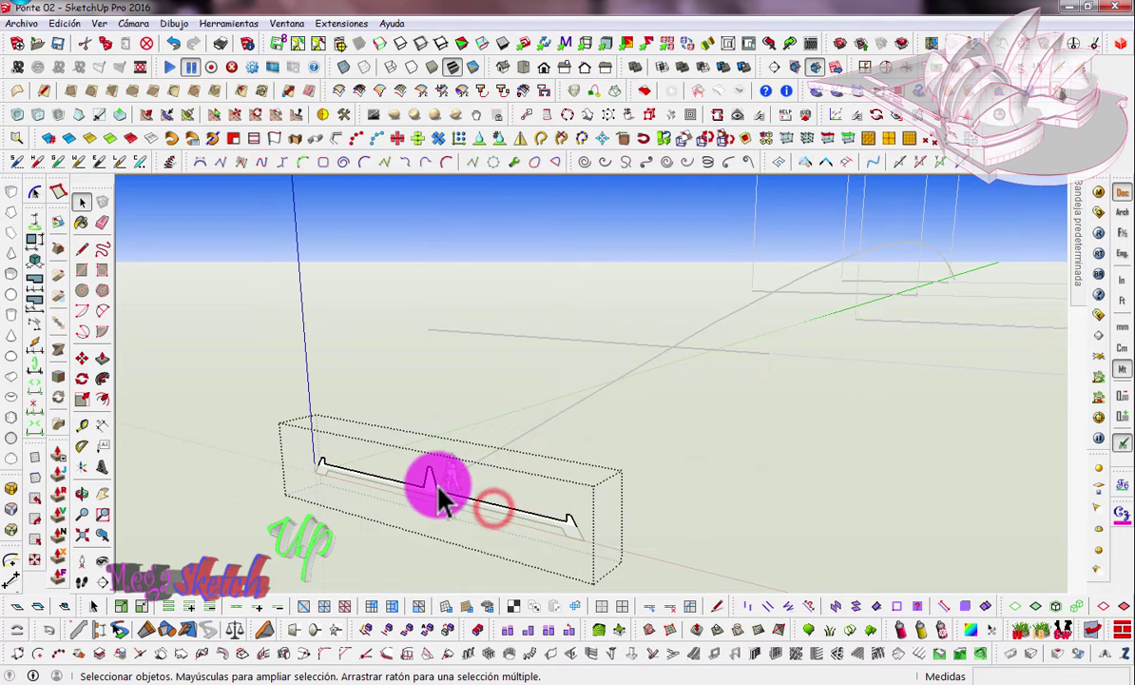
{"action": "scroll", "coordinate": [664, 527], "scroll_direction": "down", "scroll_amount": 3}
{"action": "mouse_move", "coordinate": [521, 480]}
{"action": "middle_mouse_down"}
{"action": "mouse_move", "coordinate": [598, 457]}
{"action": "mouse_move", "coordinate": [643, 462]}
{"action": "mouse_move", "coordinate": [532, 456]}
{"action": "mouse_move", "coordinate": [630, 490]}
{"action": "mouse_move", "coordinate": [654, 464]}
{"action": "mouse_move", "coordinate": [609, 476]}
{"action": "mouse_move", "coordinate": [628, 507]}
{"action": "mouse_move", "coordinate": [642, 499]}
{"action": "middle_mouse_up"}
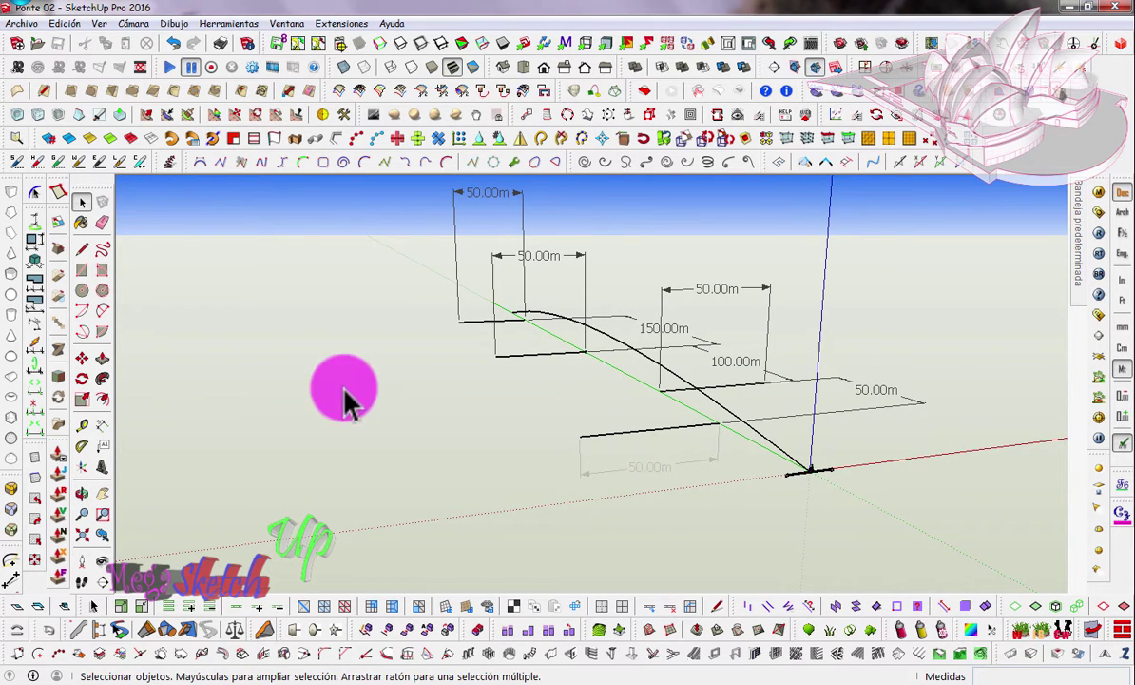
Step: Draw edges from the deck curve to the guide-line corner and begin extruding the selected edge
{"action": "left_click", "coordinate": [81, 250]}
{"action": "left_click", "coordinate": [764, 382]}
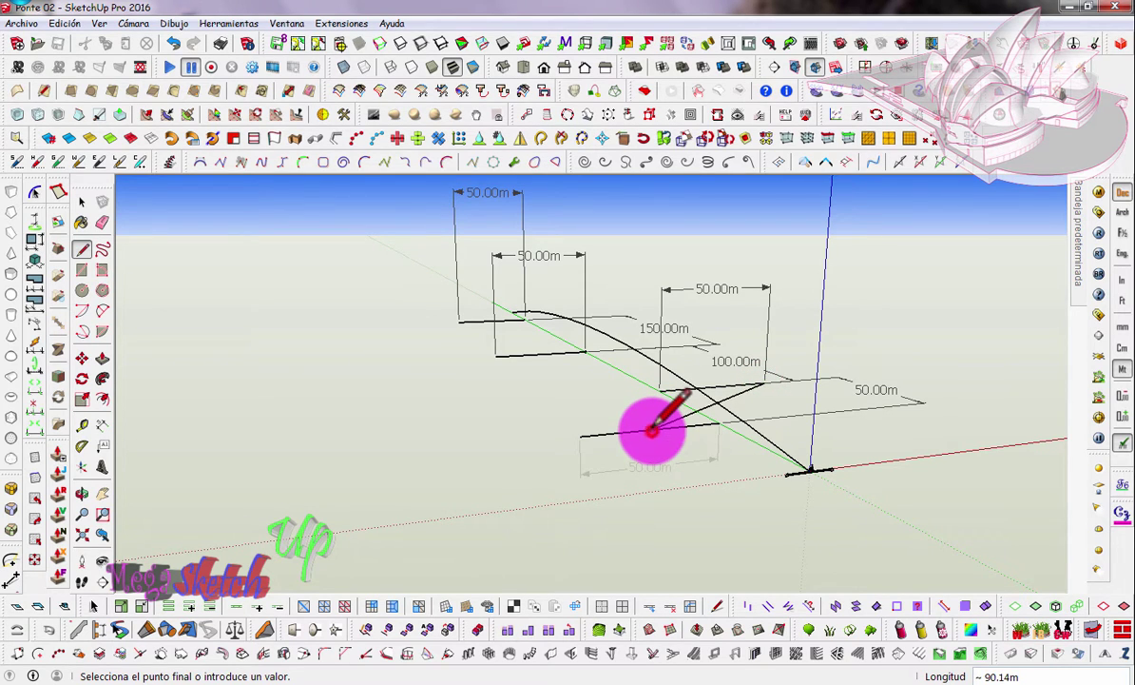
{"action": "left_click", "coordinate": [651, 430]}
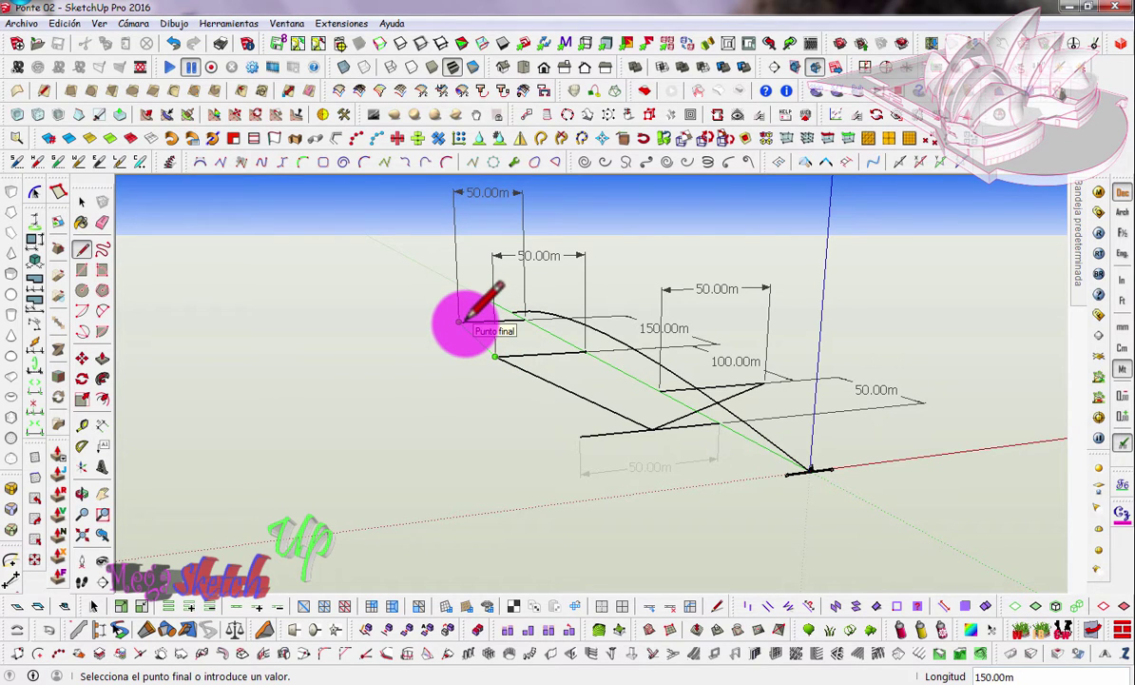
{"action": "left_click", "coordinate": [463, 321]}
{"action": "left_click", "coordinate": [82, 201]}
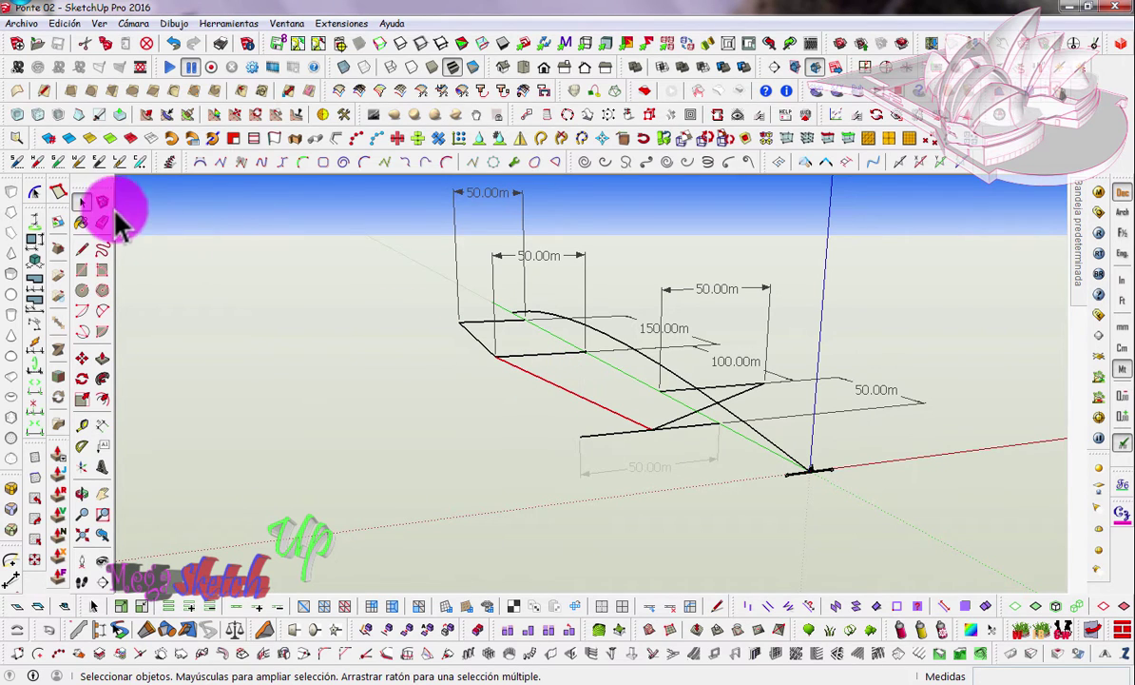
{"action": "left_click", "coordinate": [272, 139]}
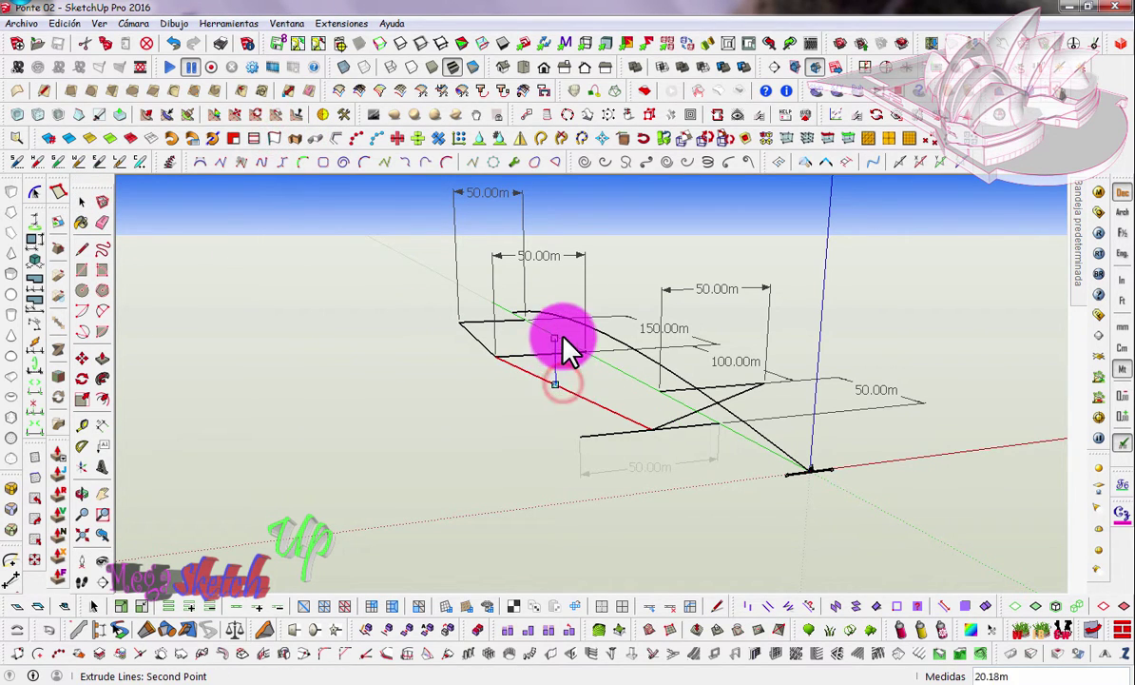
Step: Extrude the edge into a 49.5 m-high wall face and the adjacent edge into a 33 m face
{"action": "left_click", "coordinate": [574, 270]}
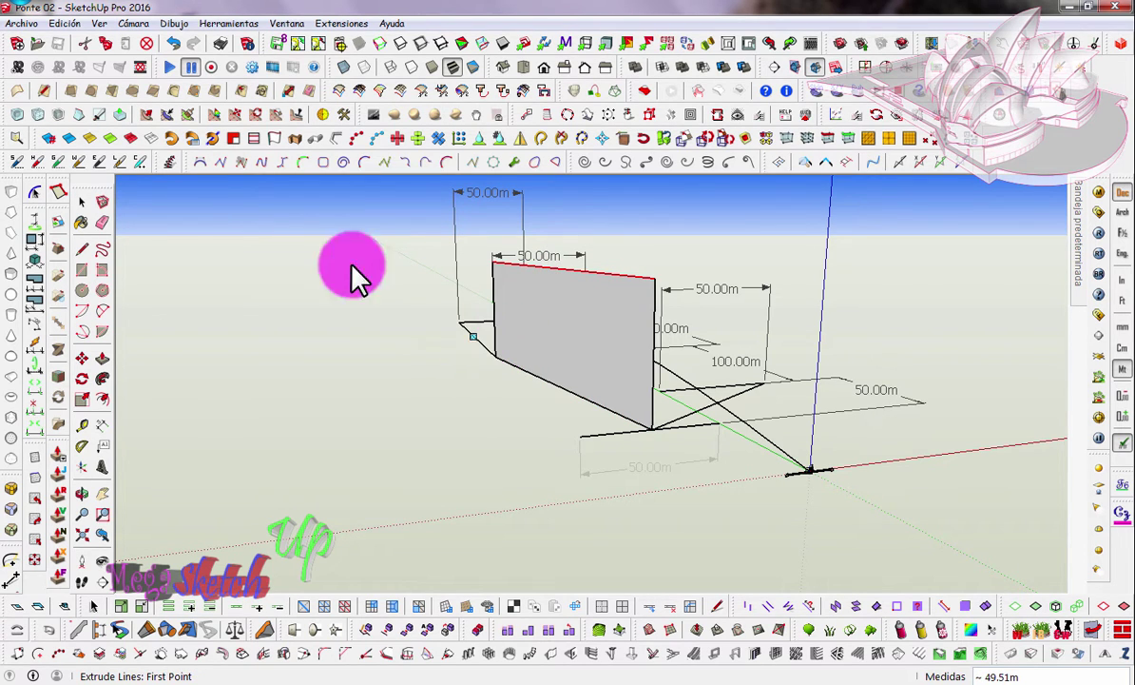
{"action": "left_click", "coordinate": [84, 202]}
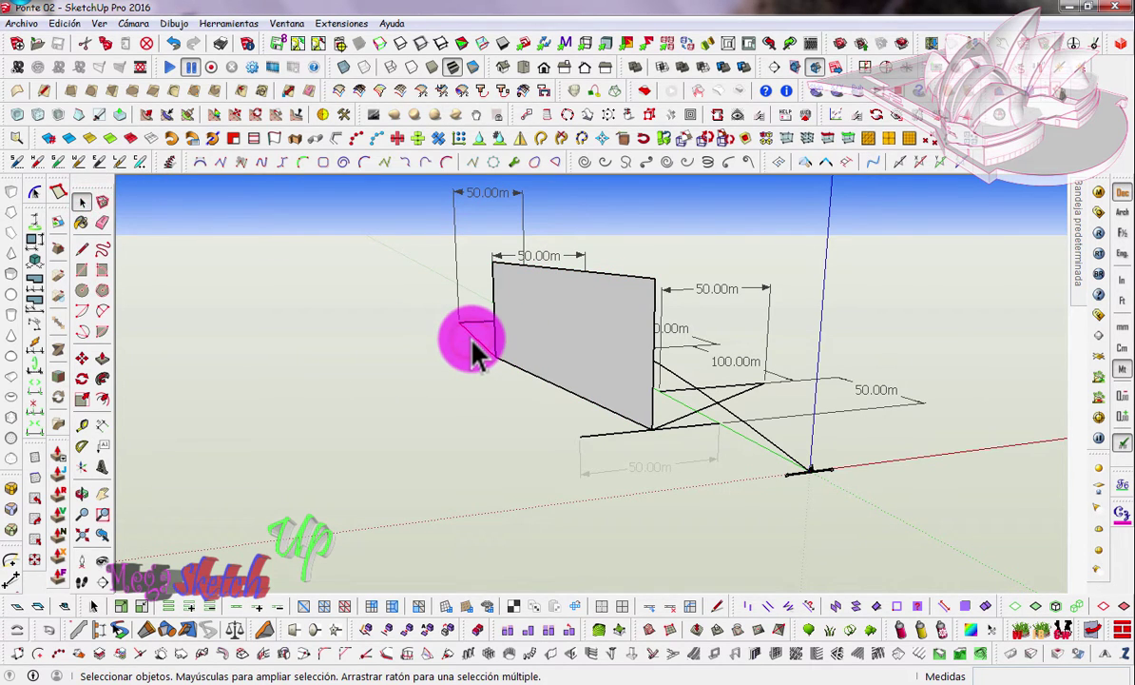
{"action": "left_click", "coordinate": [274, 138]}
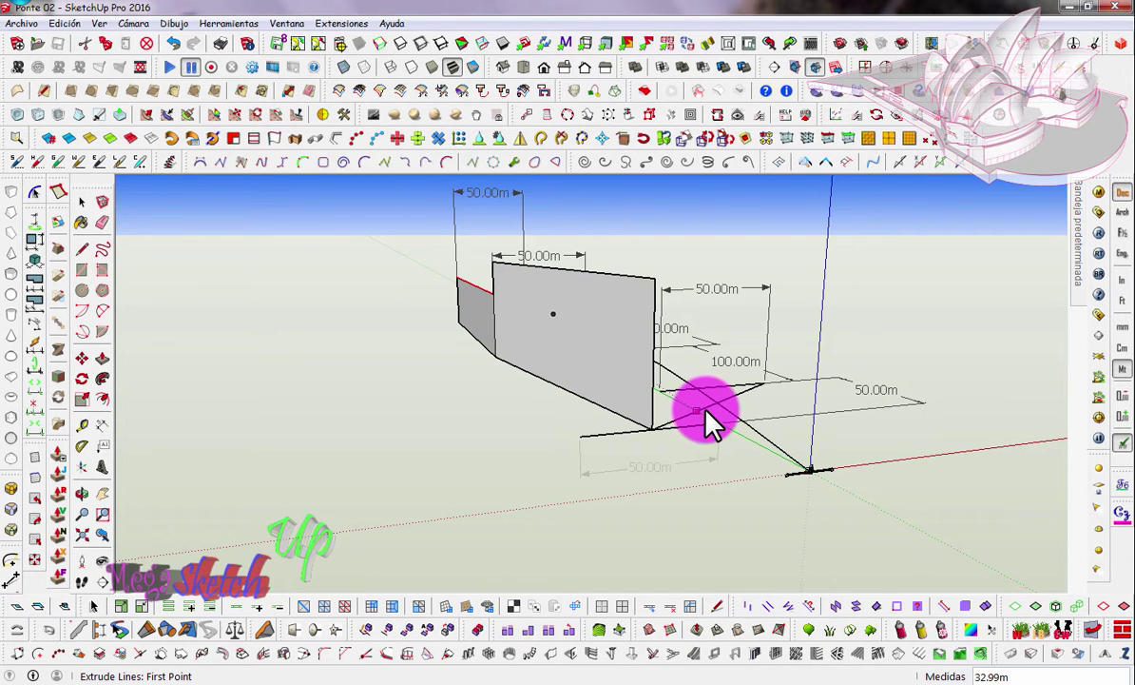
{"action": "left_click", "coordinate": [82, 248]}
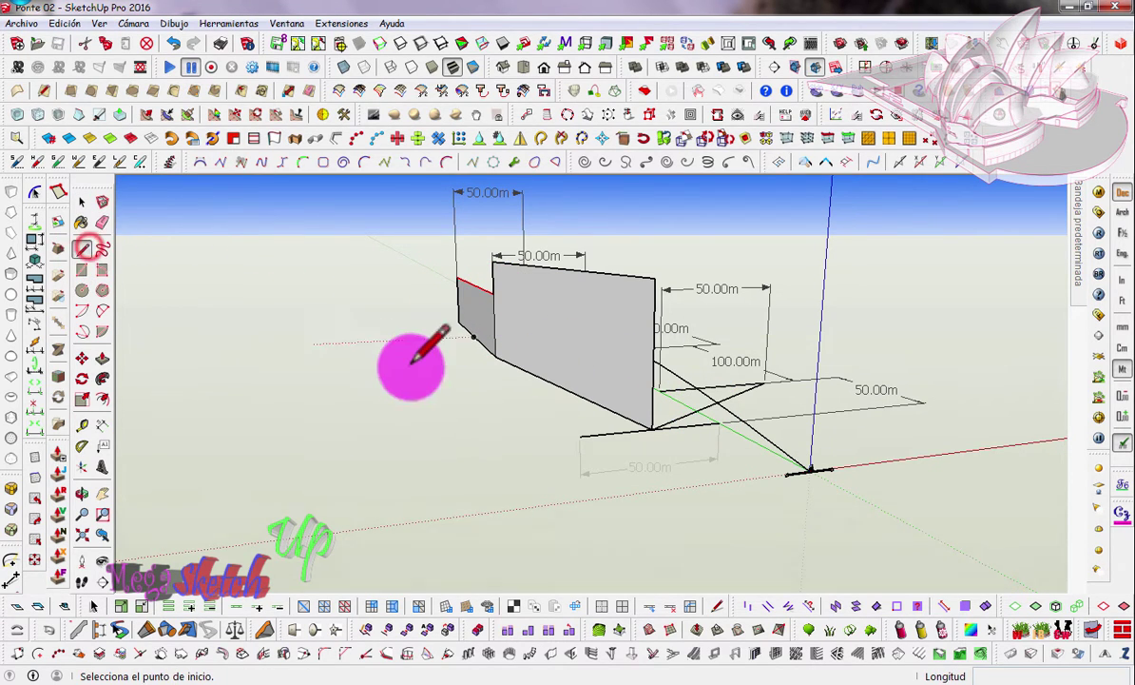
Step: Draw two lines from the wall's lower corners up to a peak on the tall face
{"action": "middle_click_drag", "start_coordinate": [492, 357], "coordinate": [578, 398]}
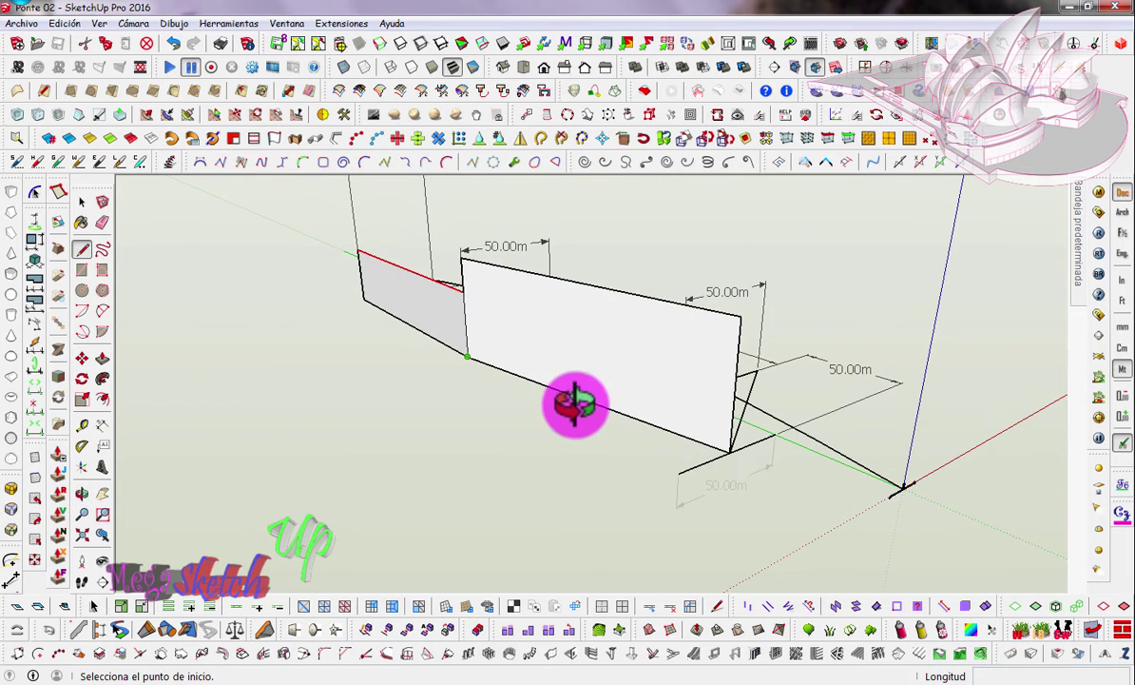
{"action": "mouse_move", "coordinate": [719, 259]}
{"action": "middle_mouse_down"}
{"action": "mouse_move", "coordinate": [309, 368]}
{"action": "mouse_move", "coordinate": [456, 331]}
{"action": "mouse_move", "coordinate": [343, 309]}
{"action": "middle_mouse_up"}
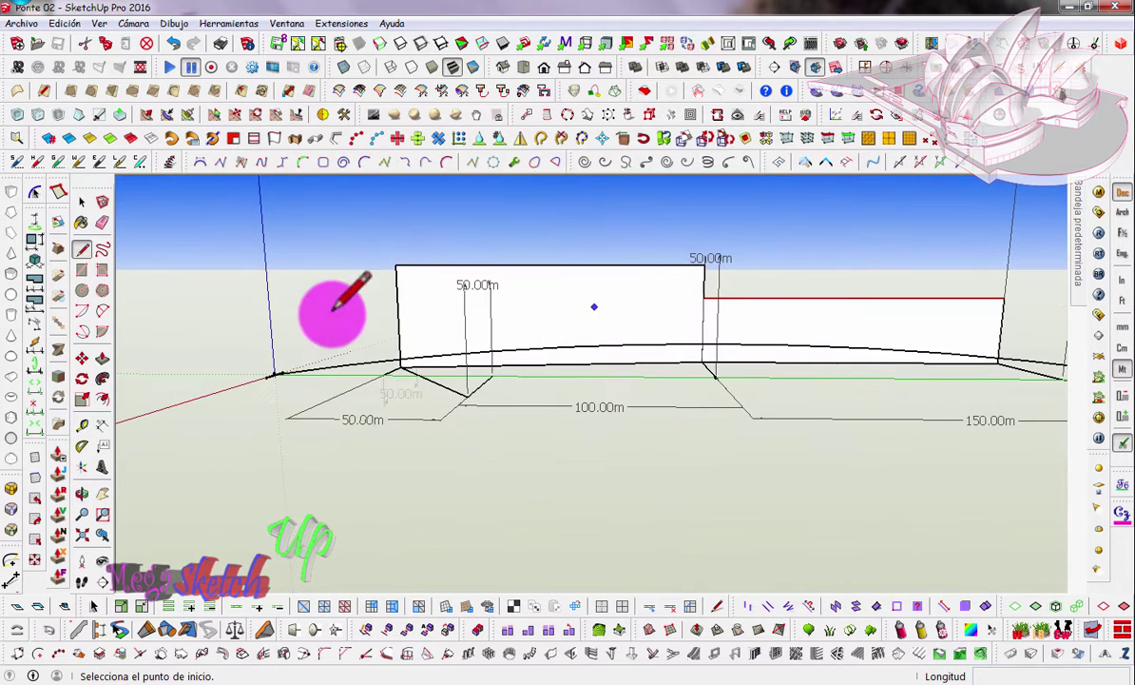
{"action": "left_click", "coordinate": [401, 366]}
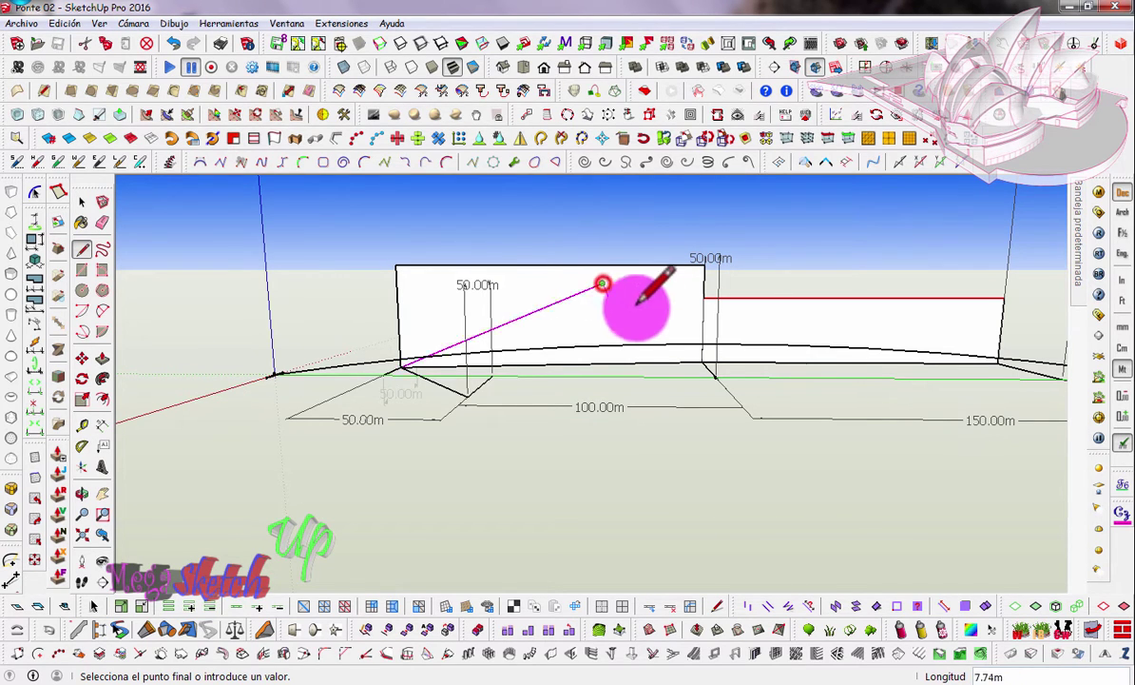
{"action": "left_click", "coordinate": [612, 277]}
{"action": "left_click", "coordinate": [704, 359]}
{"action": "scroll", "coordinate": [656, 314], "scroll_direction": "up", "scroll_amount": 3}
{"action": "scroll", "coordinate": [600, 278], "scroll_direction": "up", "scroll_amount": 1}
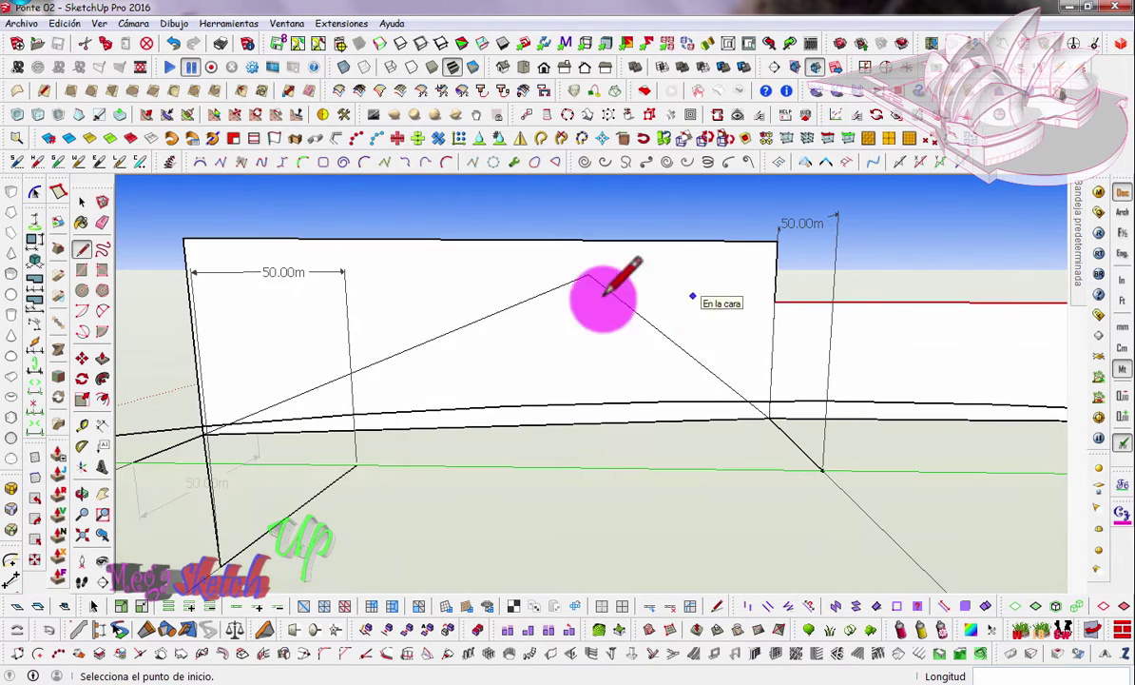
Step: Round the peak with a small two-point arc across both slopes
{"action": "left_click", "coordinate": [103, 311]}
{"action": "left_click", "coordinate": [549, 291]}
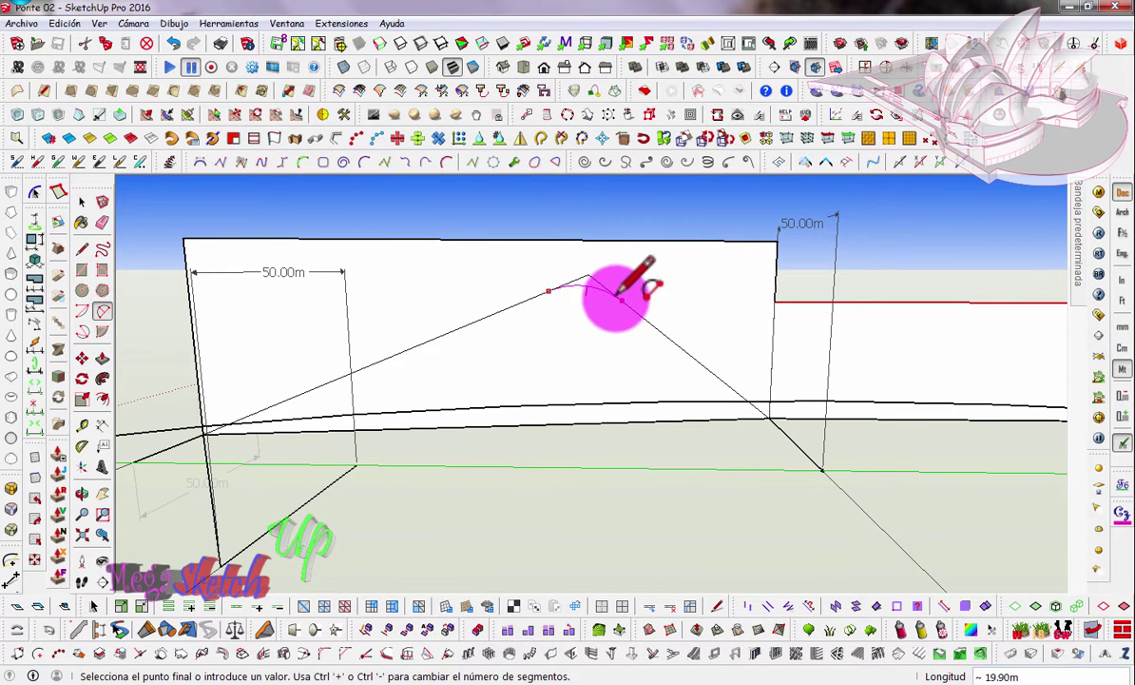
{"action": "left_click", "coordinate": [609, 291]}
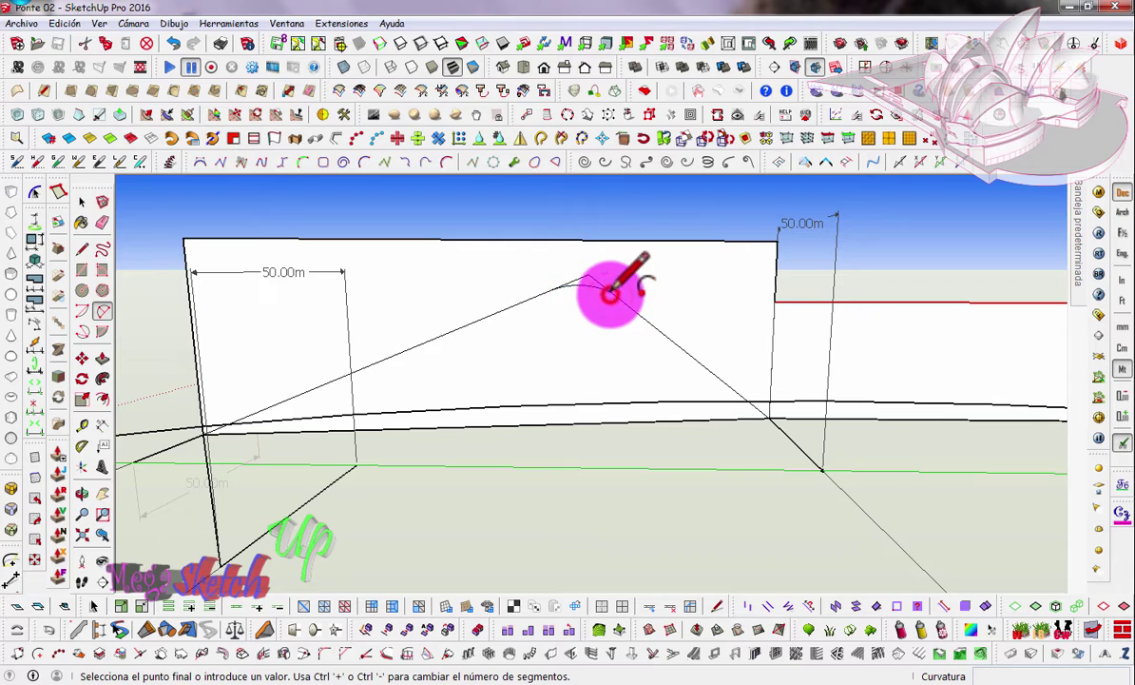
{"action": "left_click", "coordinate": [101, 221]}
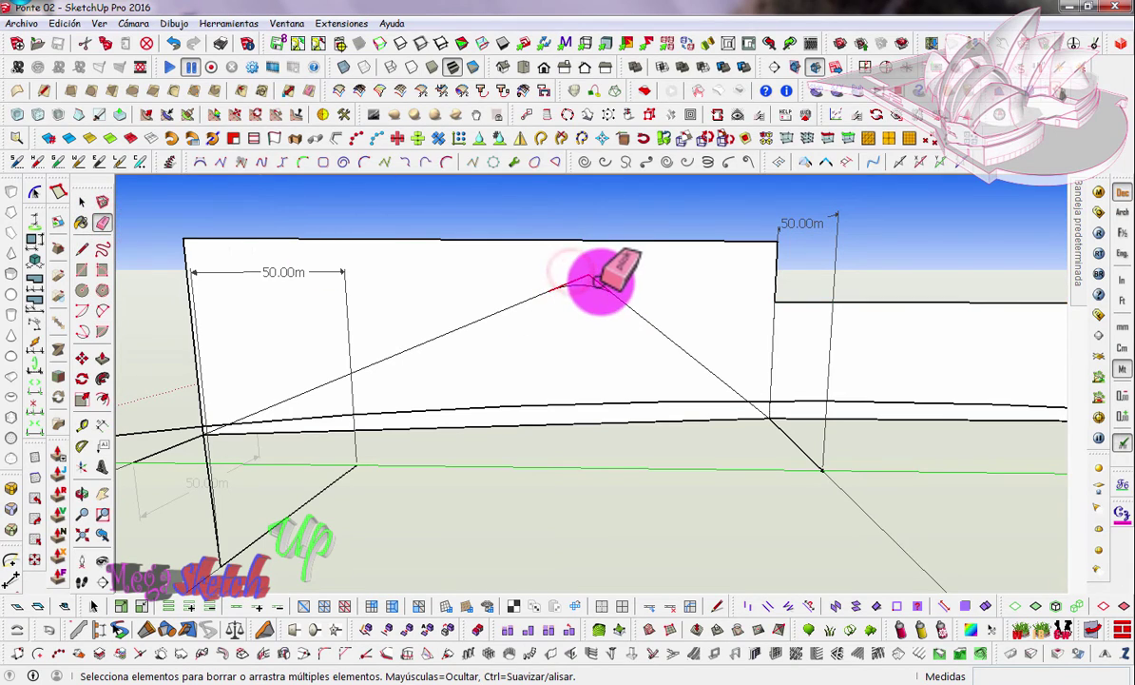
Step: Erase the leftover apex tip and extrude the left wall's bottom edge downward into a face
{"action": "mouse_move", "coordinate": [672, 317]}
{"action": "middle_mouse_down"}
{"action": "mouse_move", "coordinate": [457, 401]}
{"action": "mouse_move", "coordinate": [827, 451]}
{"action": "mouse_move", "coordinate": [571, 375]}
{"action": "mouse_move", "coordinate": [778, 347]}
{"action": "middle_mouse_up"}
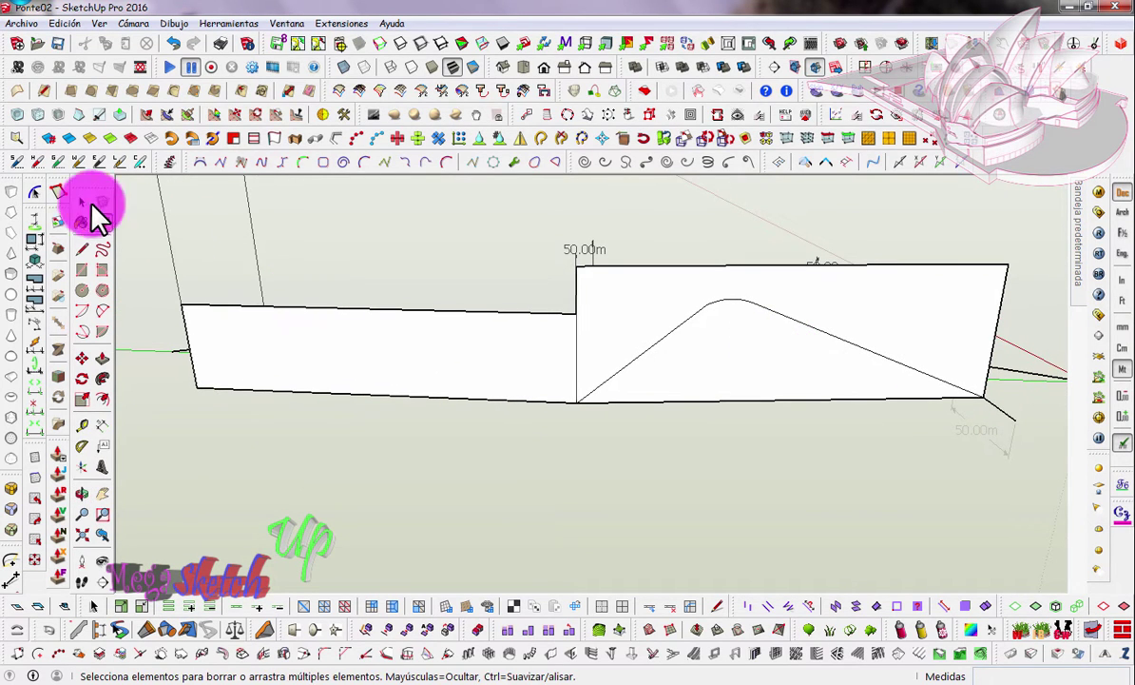
{"action": "left_click", "coordinate": [80, 200]}
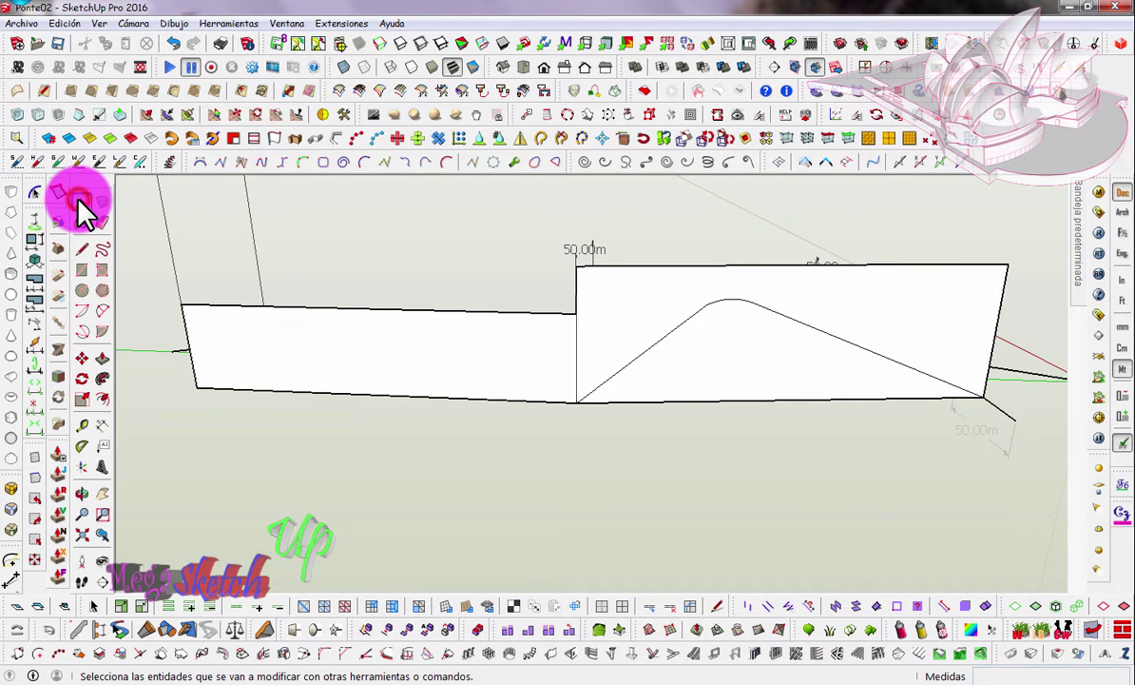
{"action": "left_click", "coordinate": [387, 396]}
{"action": "left_click", "coordinate": [254, 138]}
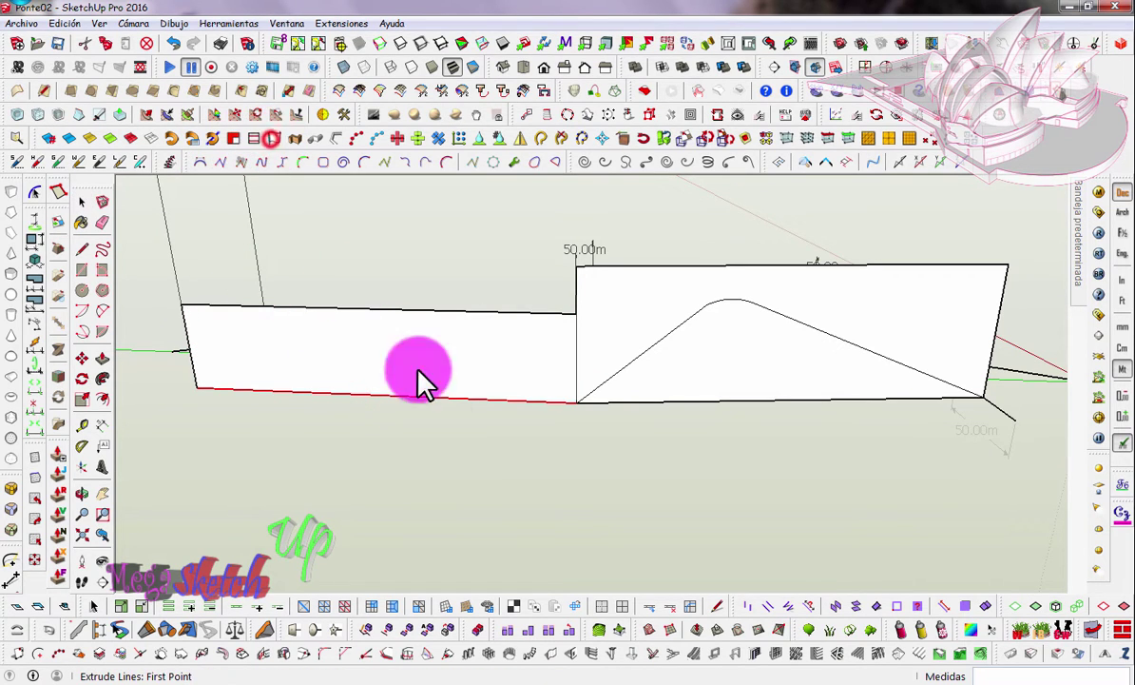
{"action": "left_click", "coordinate": [483, 459]}
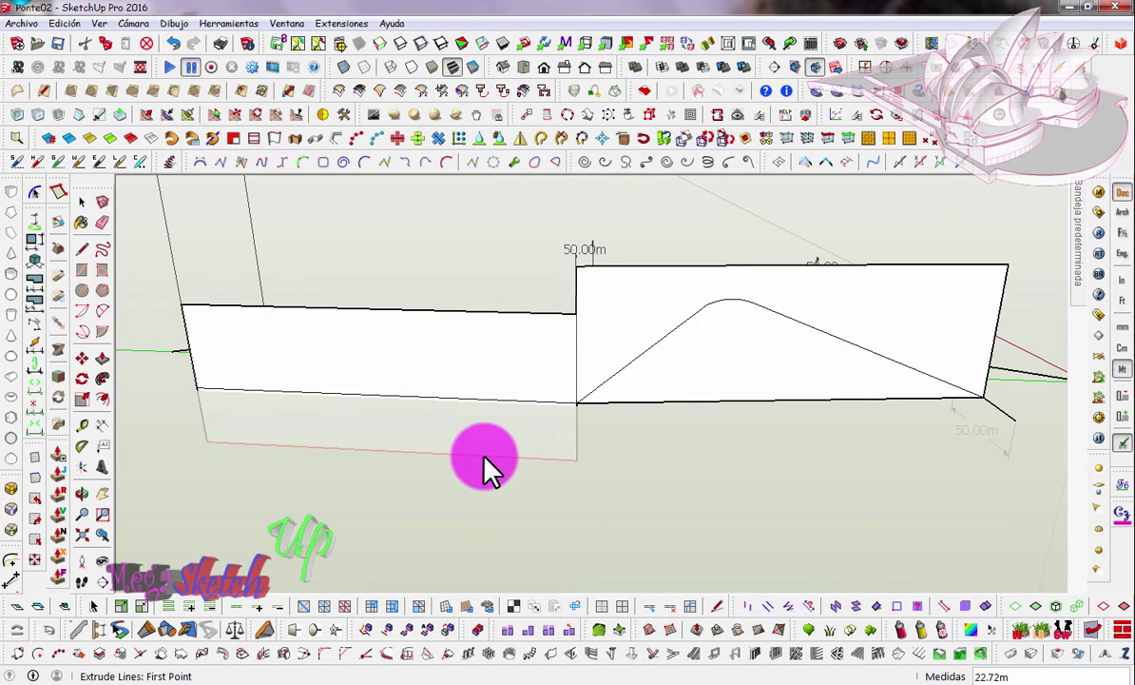
{"action": "left_click", "coordinate": [82, 247]}
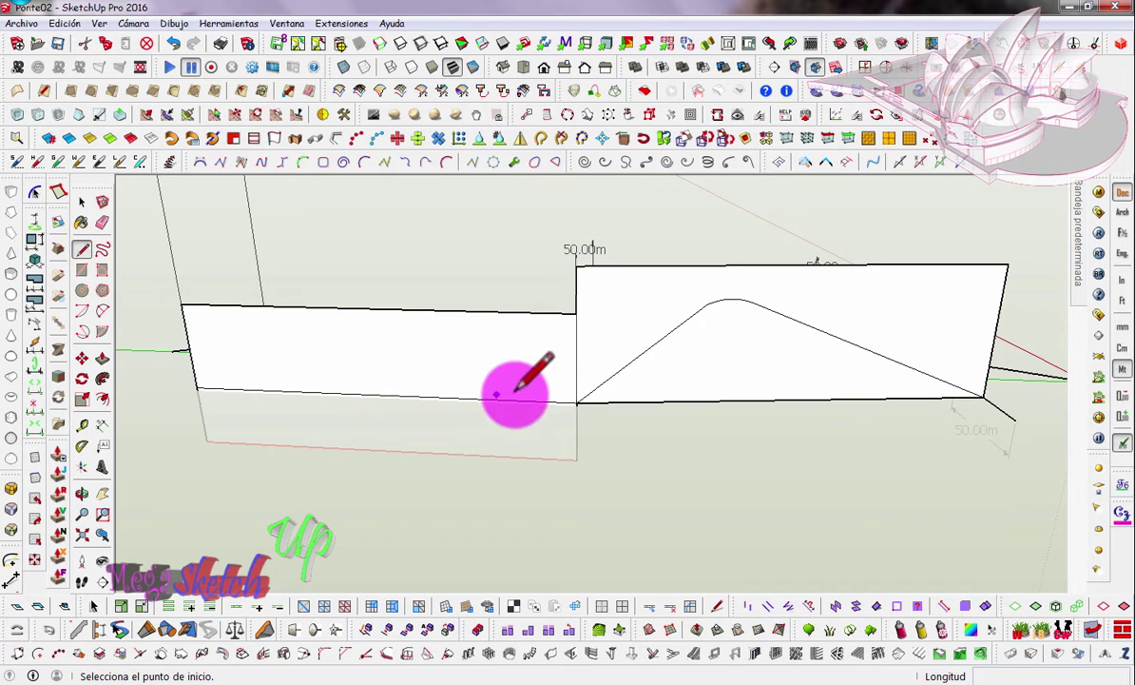
Step: Draw connected edges from the tall panel's base corner, dipping low, then running left across the wall
{"action": "left_click", "coordinate": [576, 403]}
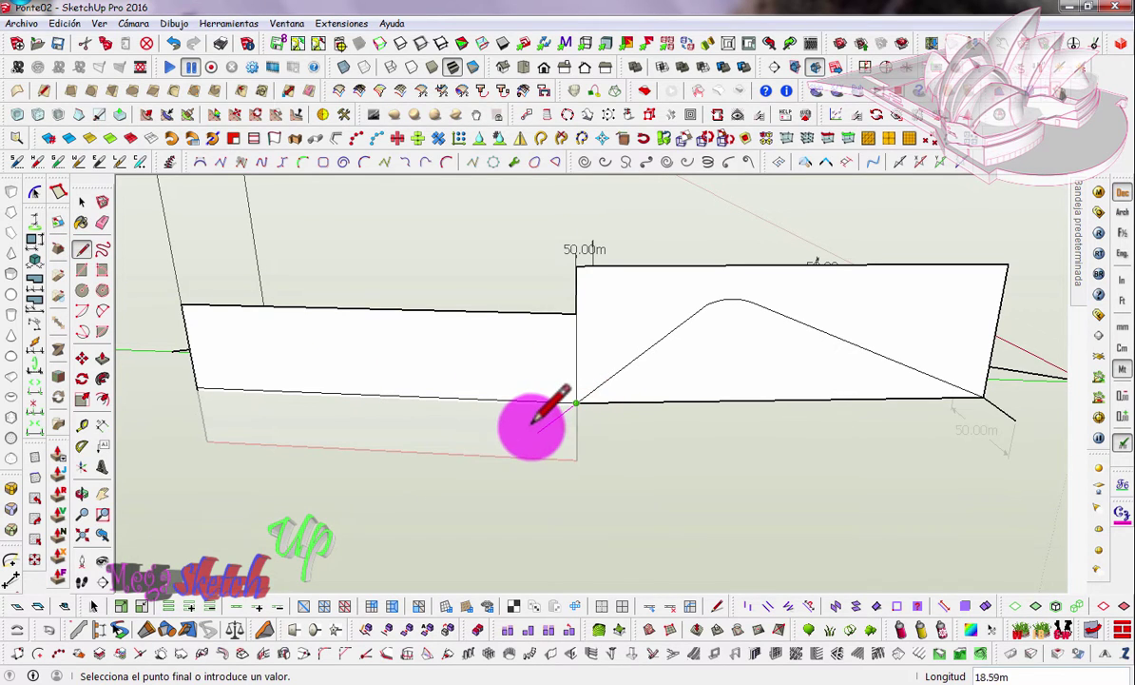
{"action": "left_click", "coordinate": [543, 427]}
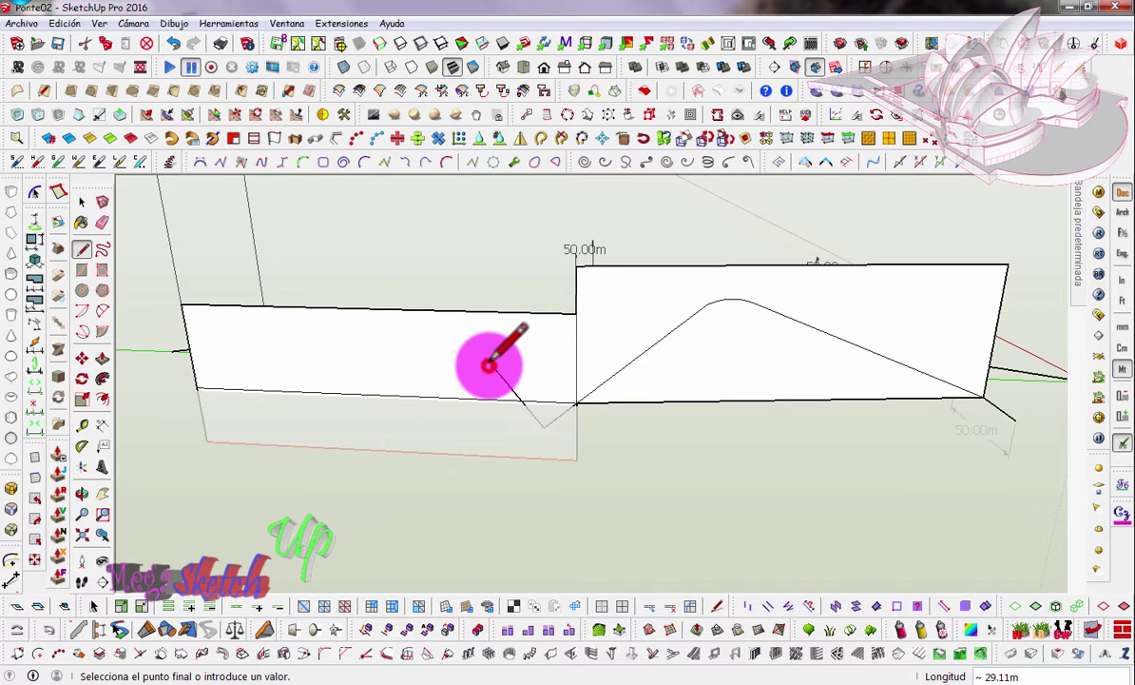
{"action": "left_click", "coordinate": [493, 366]}
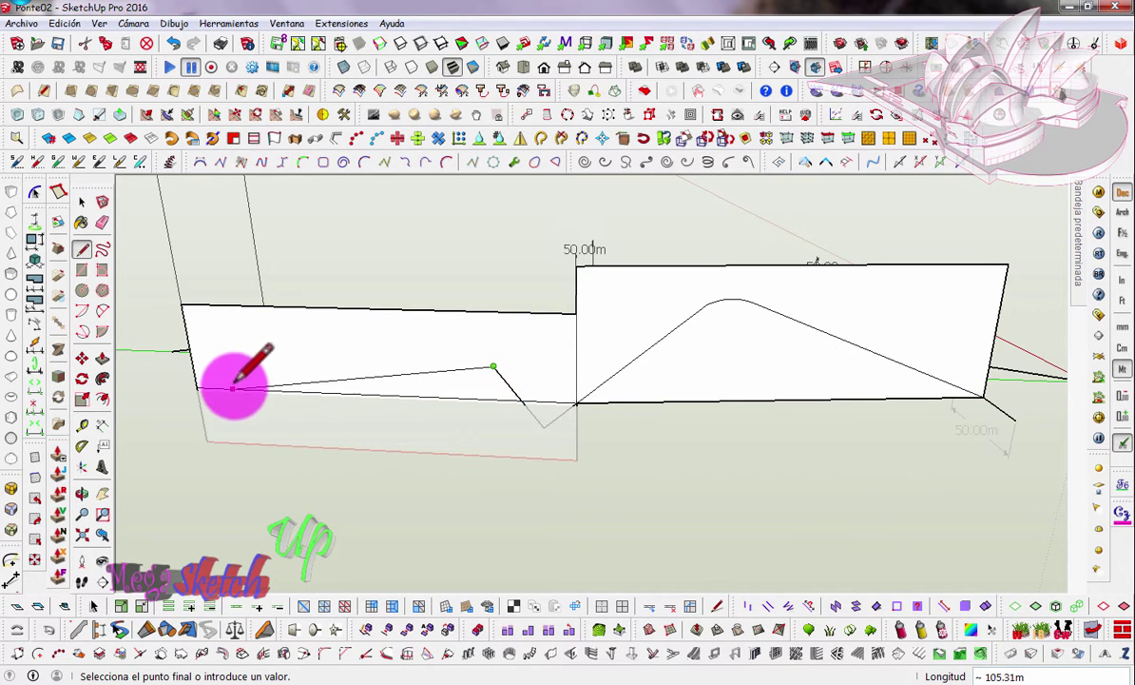
{"action": "left_click", "coordinate": [233, 388]}
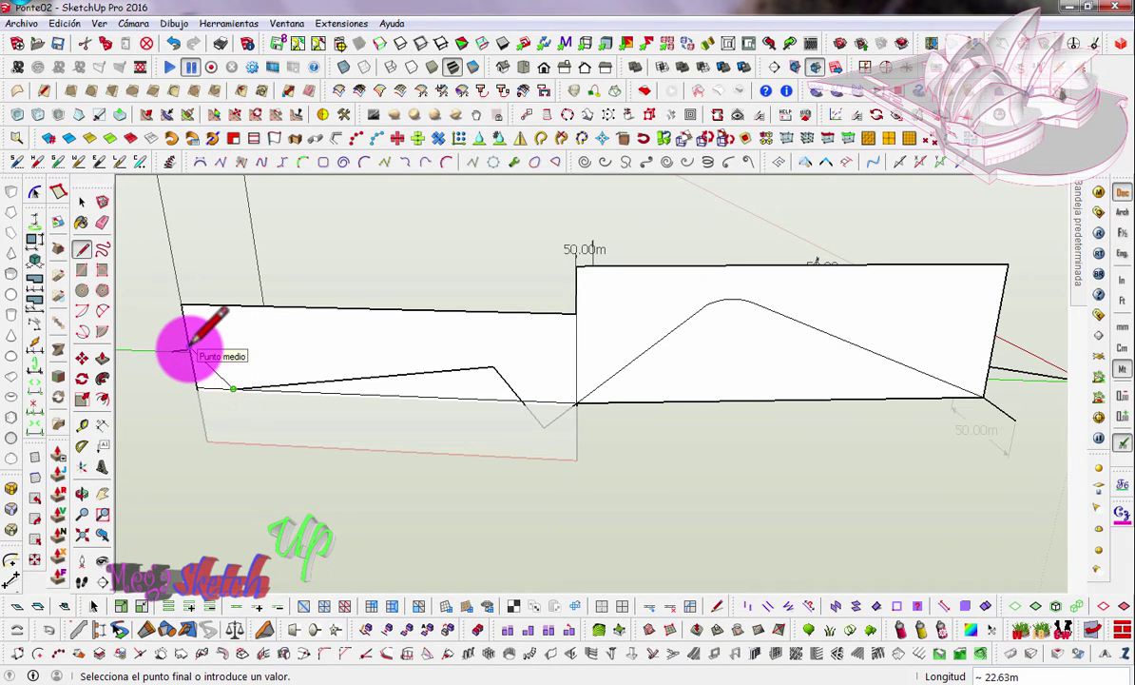
Step: Try an arc from the panel's base corner to the slanted edge, then undo it
{"action": "left_click", "coordinate": [102, 311]}
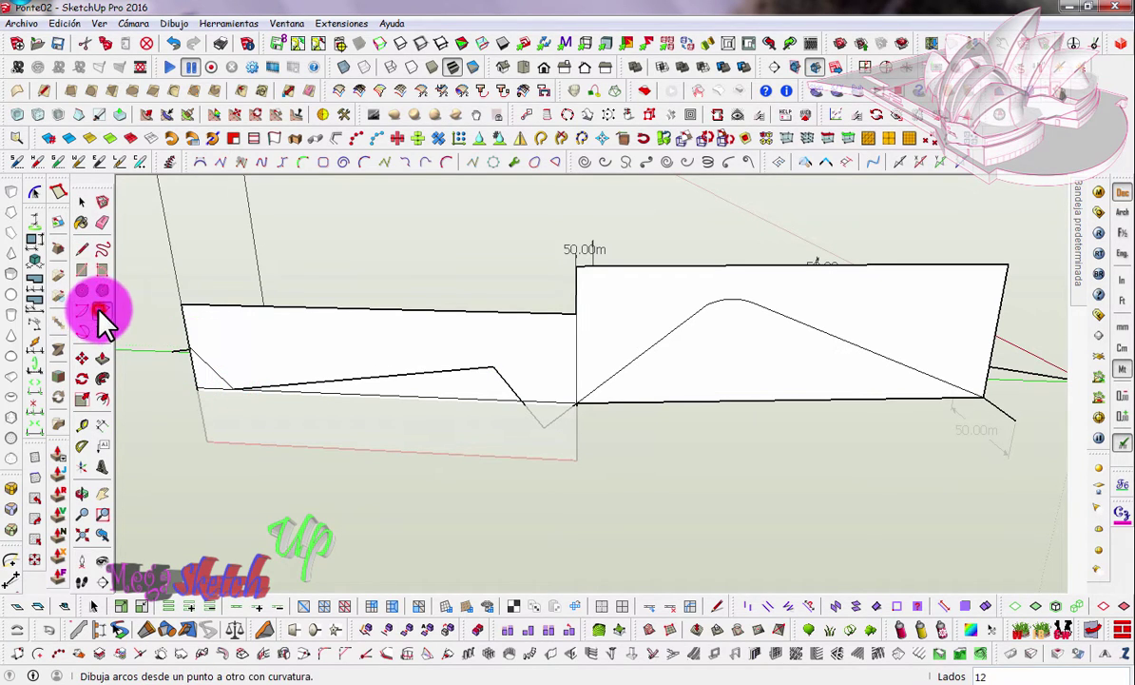
{"action": "scroll", "coordinate": [576, 402], "scroll_direction": "up", "scroll_amount": 3}
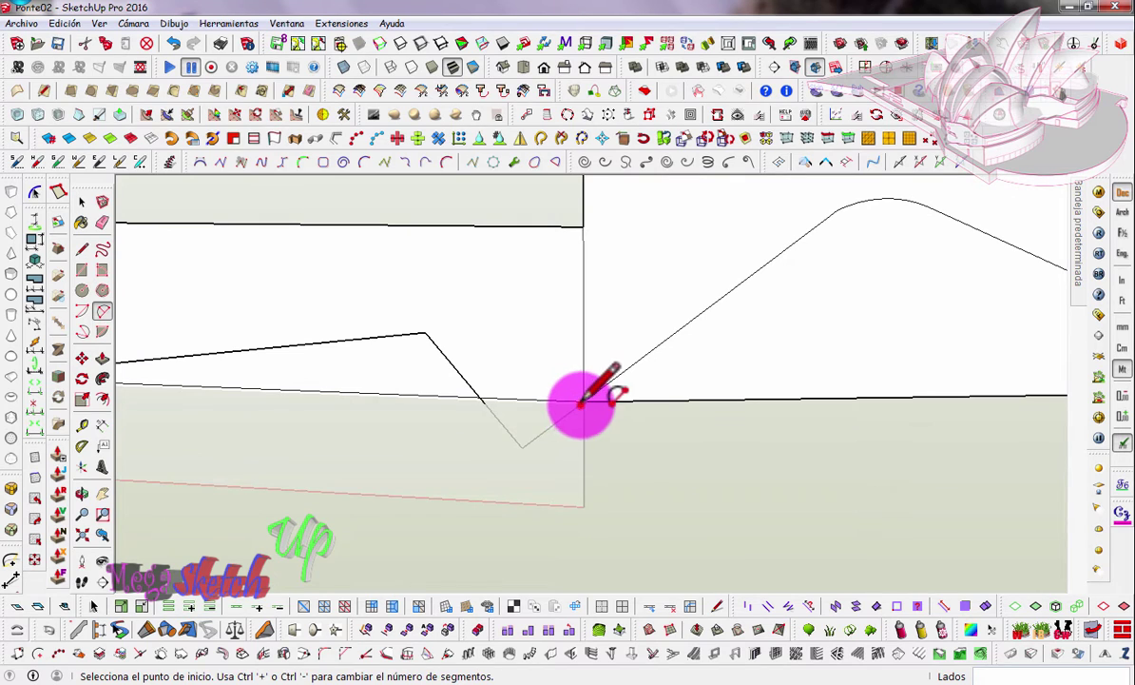
{"action": "left_click", "coordinate": [580, 403]}
{"action": "left_click", "coordinate": [474, 393]}
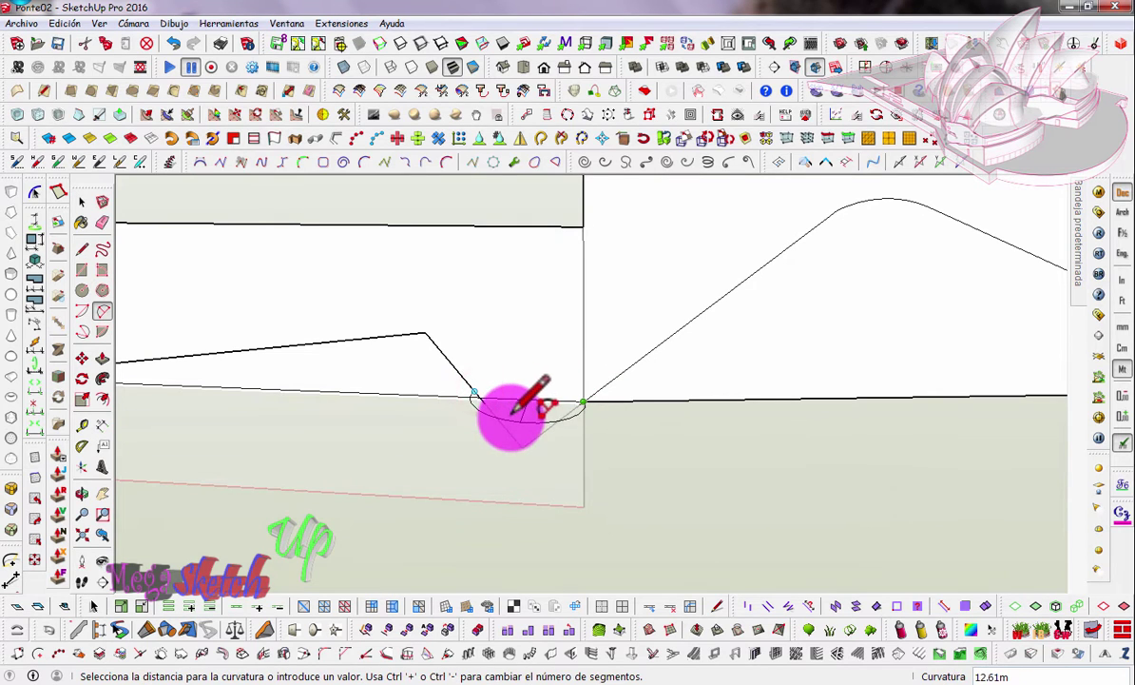
{"action": "middle_click_drag", "start_coordinate": [531, 409], "coordinate": [547, 380]}
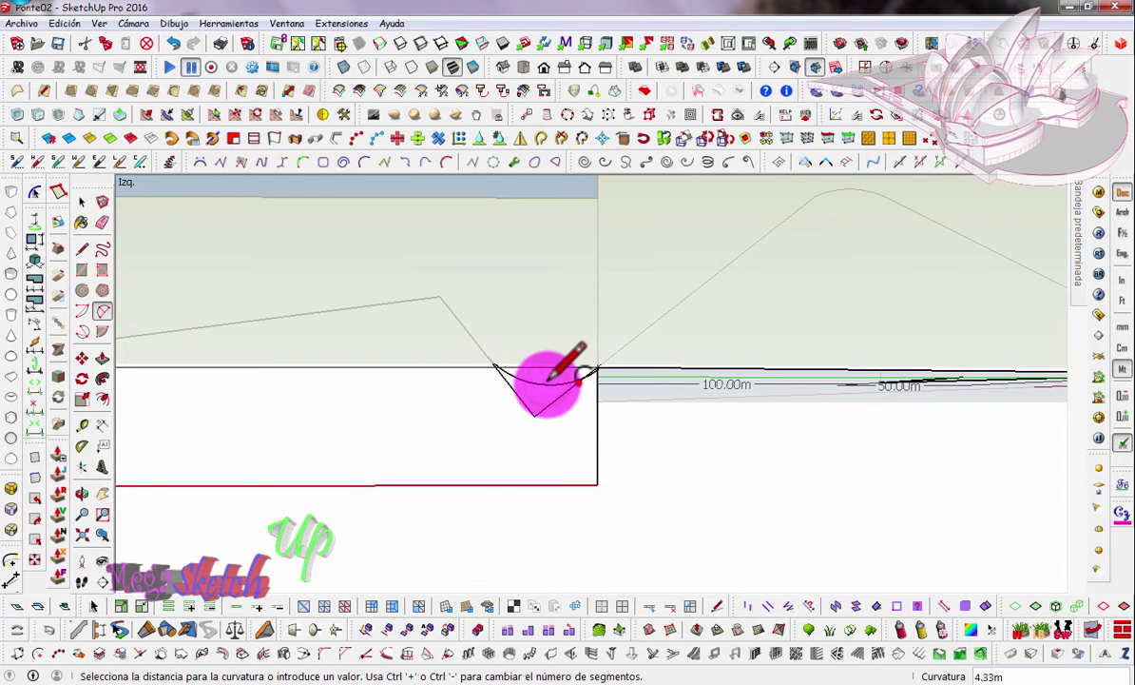
{"action": "left_click", "coordinate": [549, 380]}
{"action": "middle_click_drag", "start_coordinate": [561, 380], "coordinate": [575, 378]}
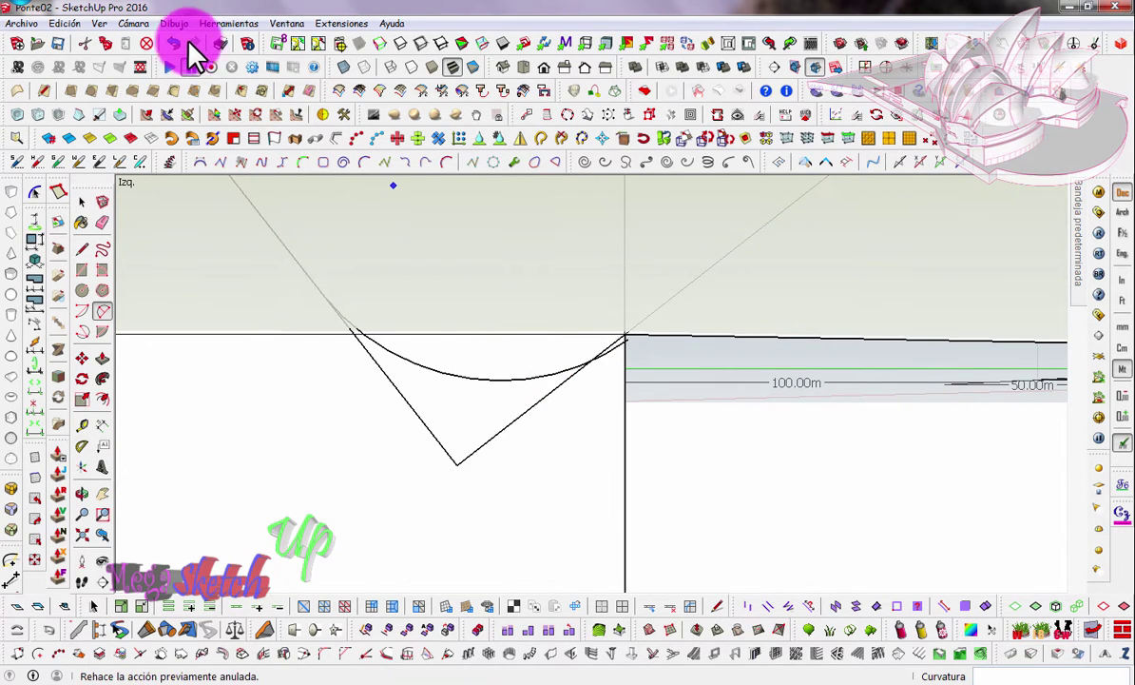
{"action": "left_click", "coordinate": [174, 43]}
Step: Span the V notch with a sagging arc and erase the notch's straight sides
{"action": "left_click", "coordinate": [622, 340]}
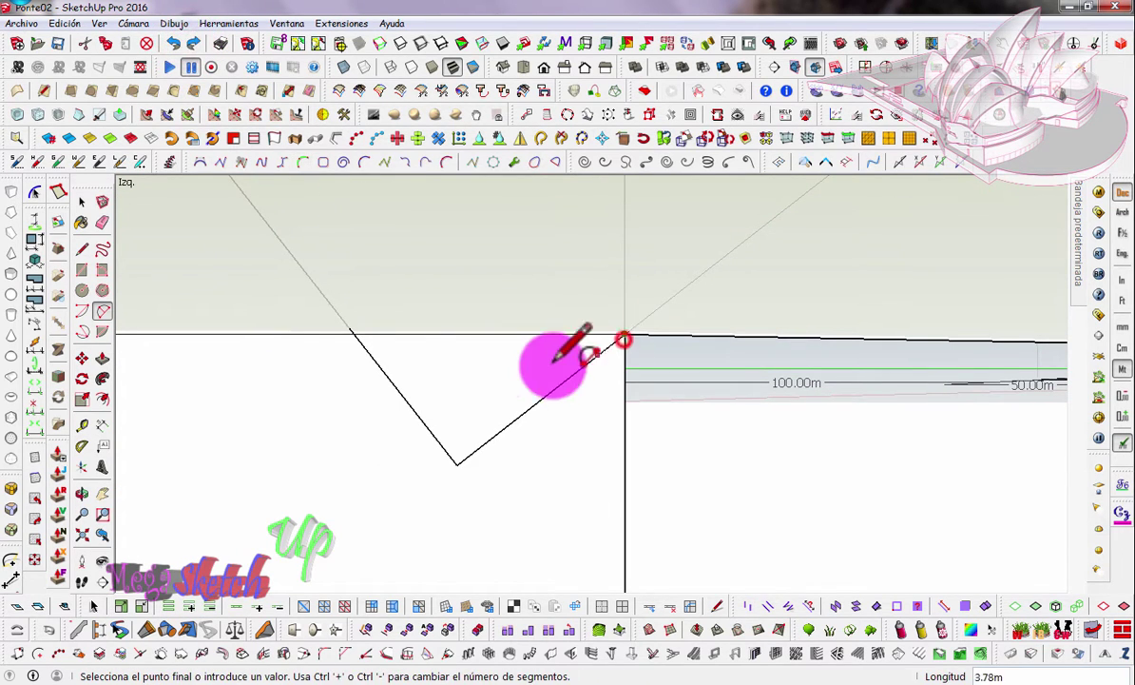
{"action": "left_click", "coordinate": [330, 304]}
{"action": "left_click", "coordinate": [415, 373]}
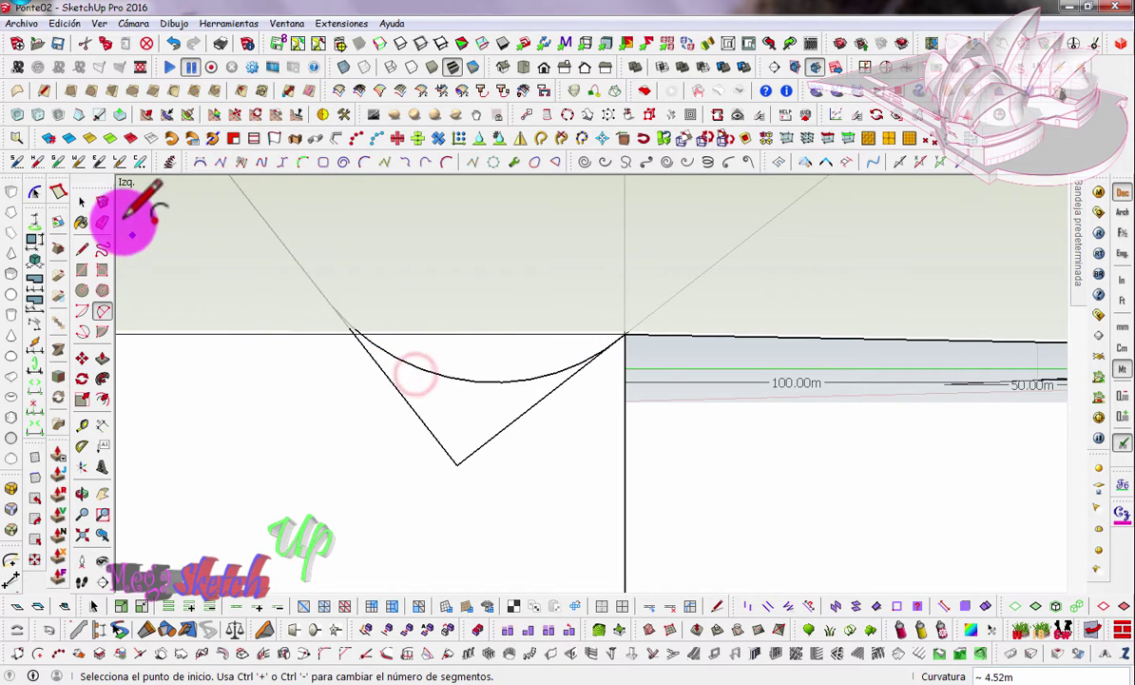
{"action": "left_click", "coordinate": [102, 223]}
{"action": "mouse_move", "coordinate": [393, 388]}
{"action": "left_mouse_down"}
{"action": "mouse_move", "coordinate": [511, 442]}
{"action": "mouse_move", "coordinate": [525, 363]}
{"action": "left_mouse_up"}
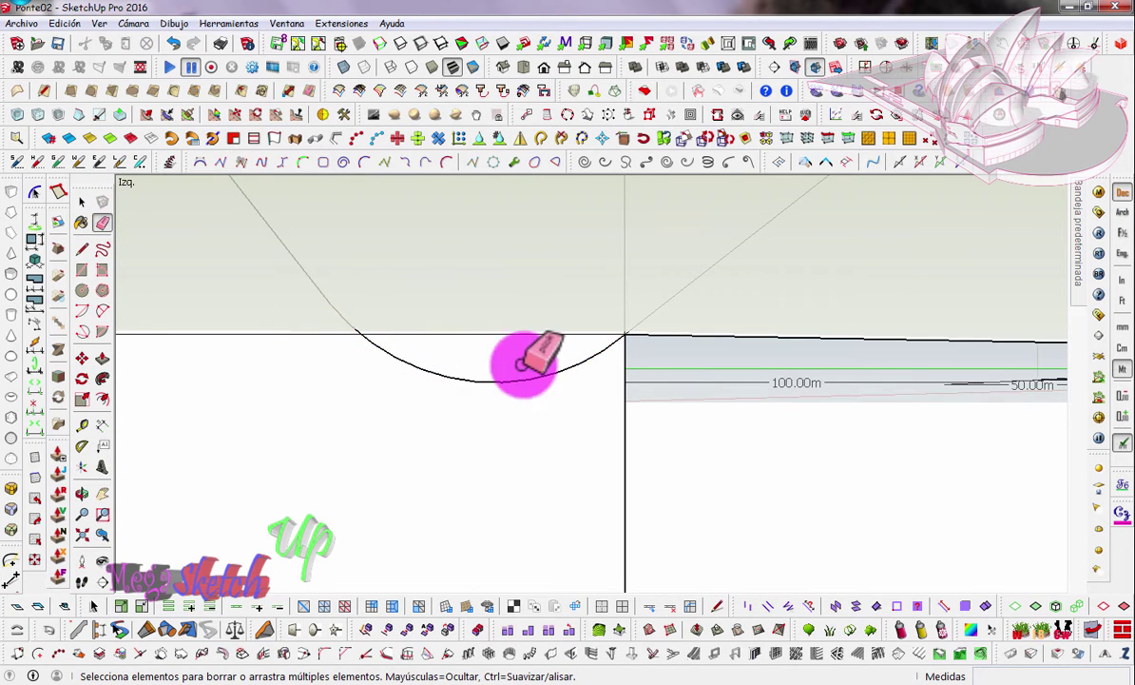
{"action": "mouse_move", "coordinate": [525, 362]}
{"action": "middle_mouse_down"}
{"action": "mouse_move", "coordinate": [705, 397]}
{"action": "mouse_move", "coordinate": [578, 337]}
{"action": "middle_mouse_up"}
{"action": "left_click", "coordinate": [81, 273]}
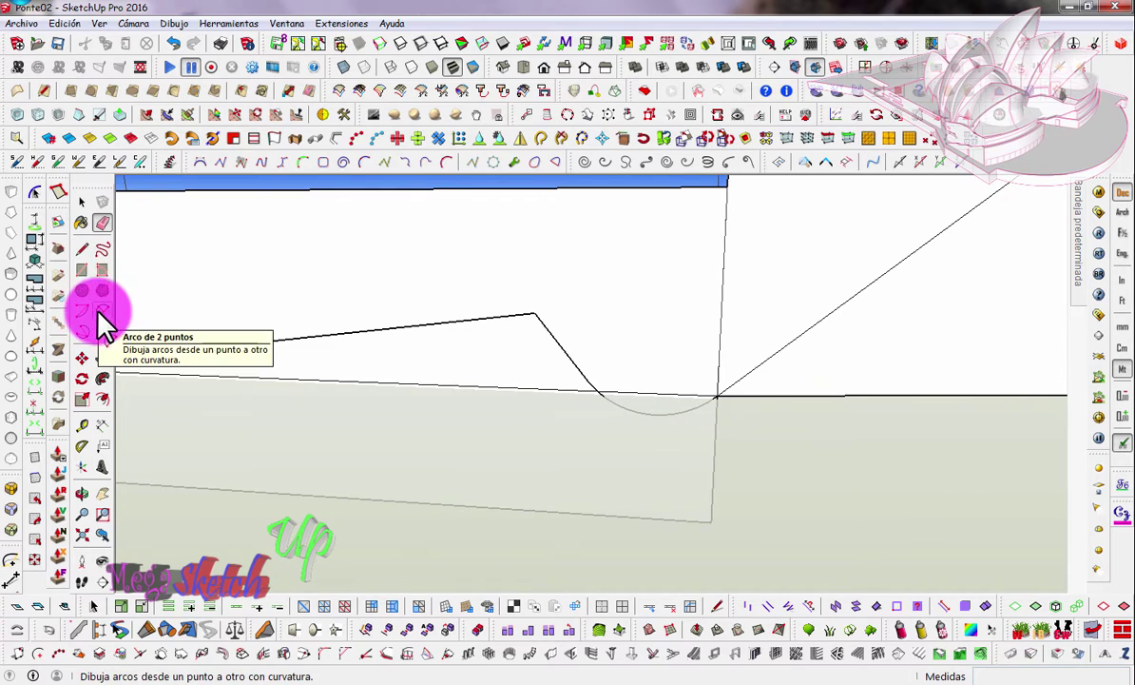
Step: Round the profile's sharp upper corner with an arc from the top line to the sloping edge
{"action": "left_click", "coordinate": [102, 311]}
{"action": "left_click", "coordinate": [477, 318]}
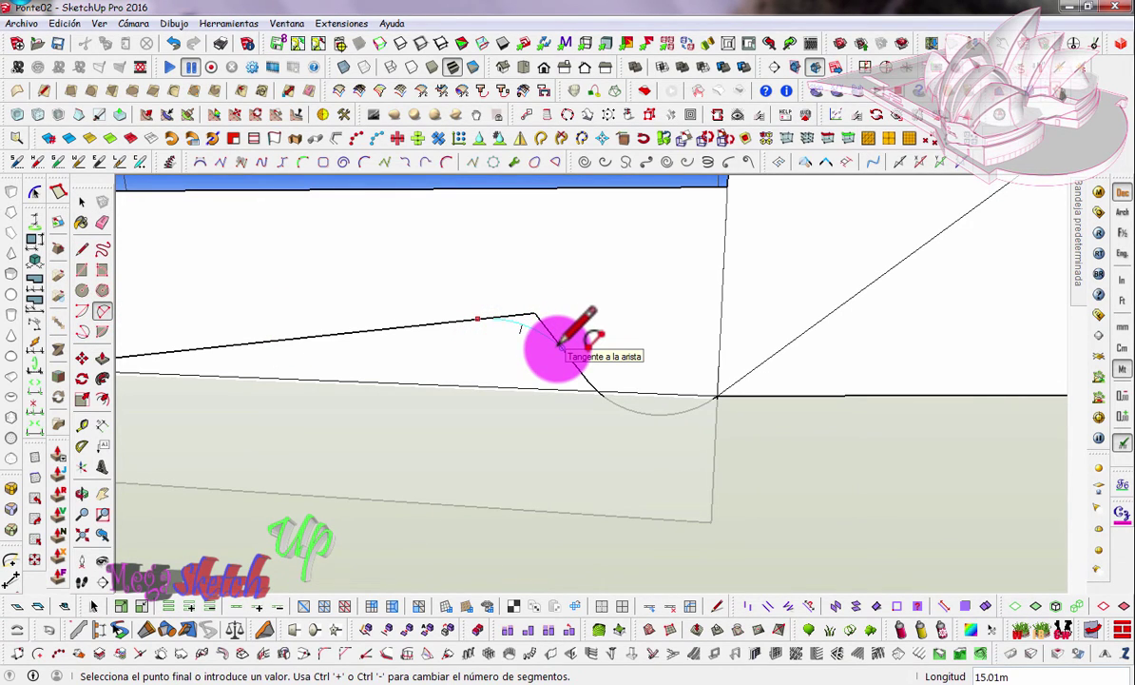
{"action": "left_click", "coordinate": [556, 345]}
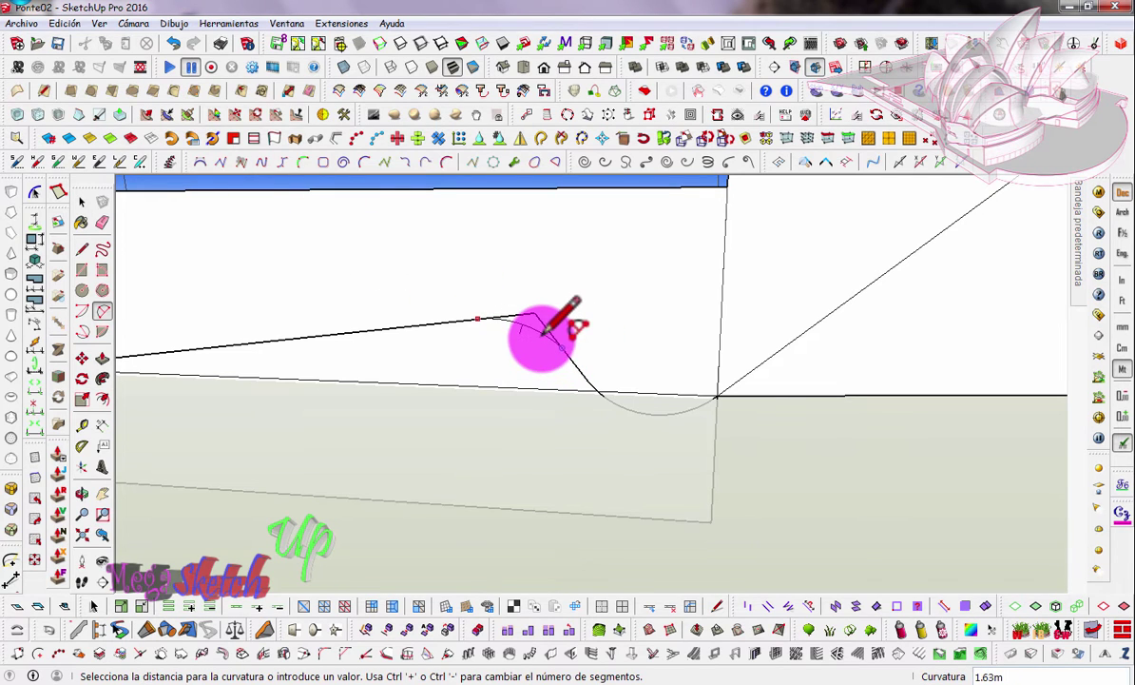
{"action": "left_click", "coordinate": [555, 337]}
{"action": "left_click", "coordinate": [102, 223]}
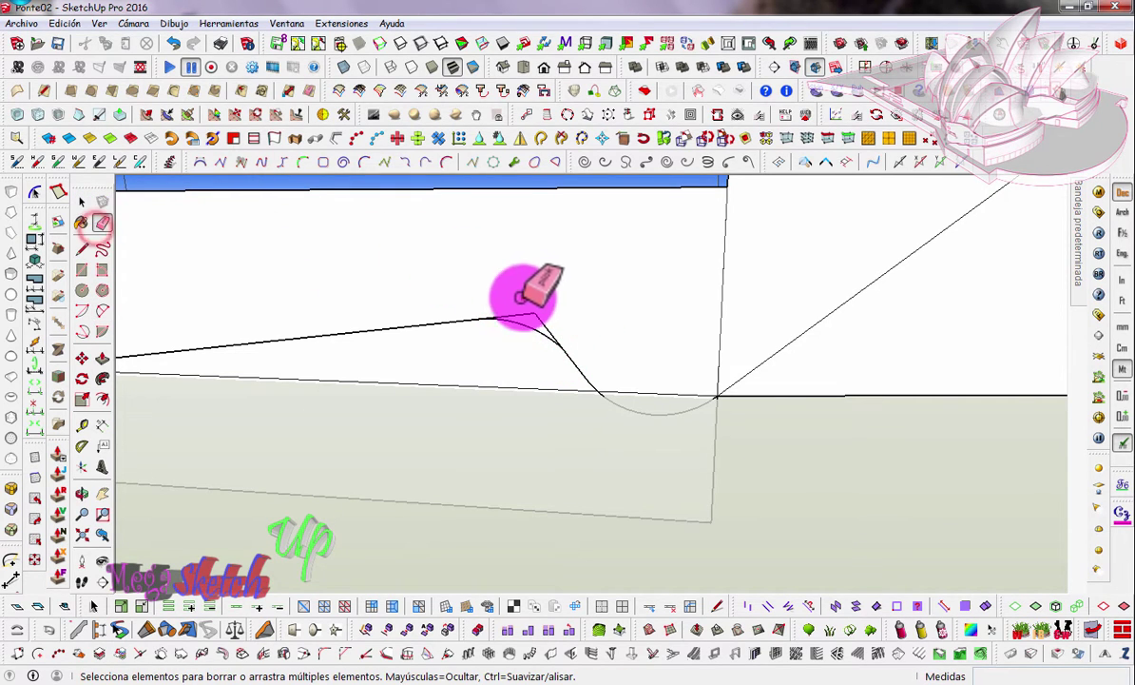
{"action": "scroll", "coordinate": [773, 362], "scroll_direction": "down", "scroll_amount": 2}
{"action": "scroll", "coordinate": [742, 343], "scroll_direction": "down", "scroll_amount": 2}
{"action": "scroll", "coordinate": [195, 316], "scroll_direction": "up", "scroll_amount": 2}
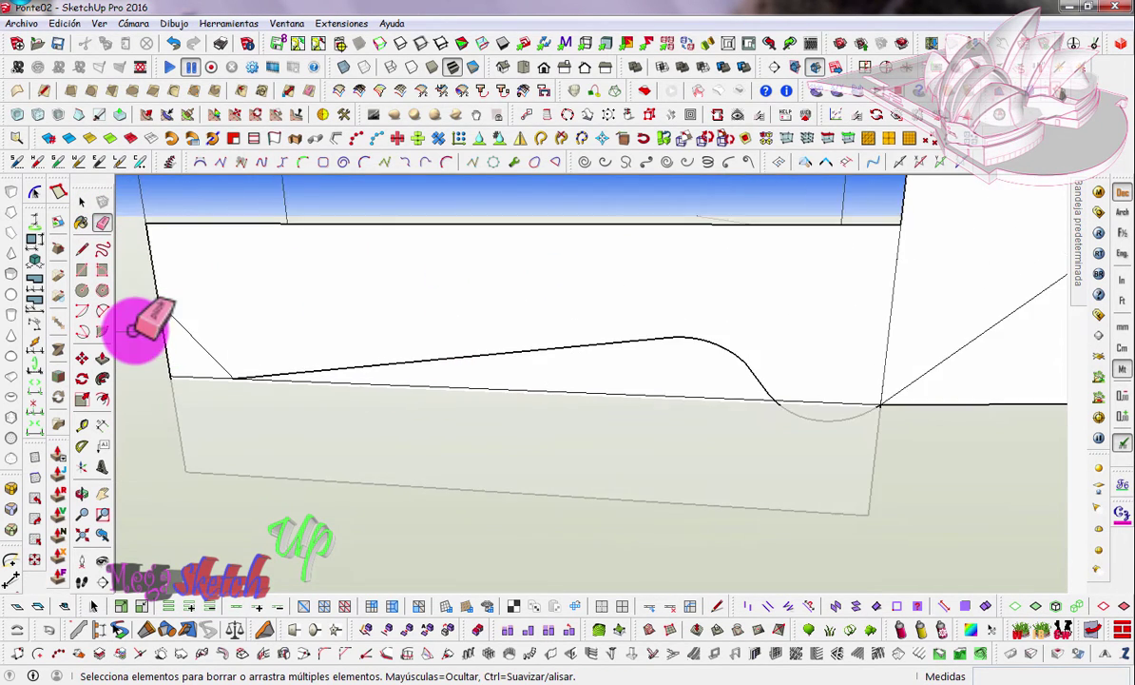
Step: Undo the corner arc and redraw it as a tangent fillet between the top and sloping edges
{"action": "left_click", "coordinate": [172, 44]}
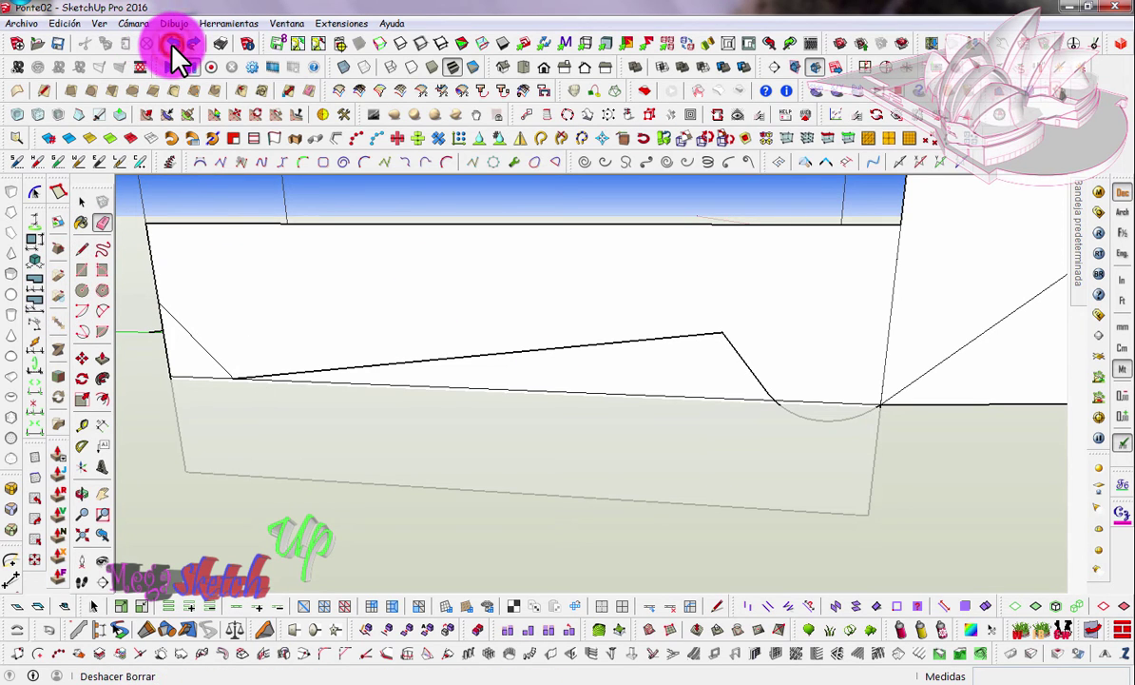
{"action": "left_click", "coordinate": [104, 312]}
{"action": "scroll", "coordinate": [704, 314], "scroll_direction": "up", "scroll_amount": 2}
{"action": "scroll", "coordinate": [704, 328], "scroll_direction": "up", "scroll_amount": 2}
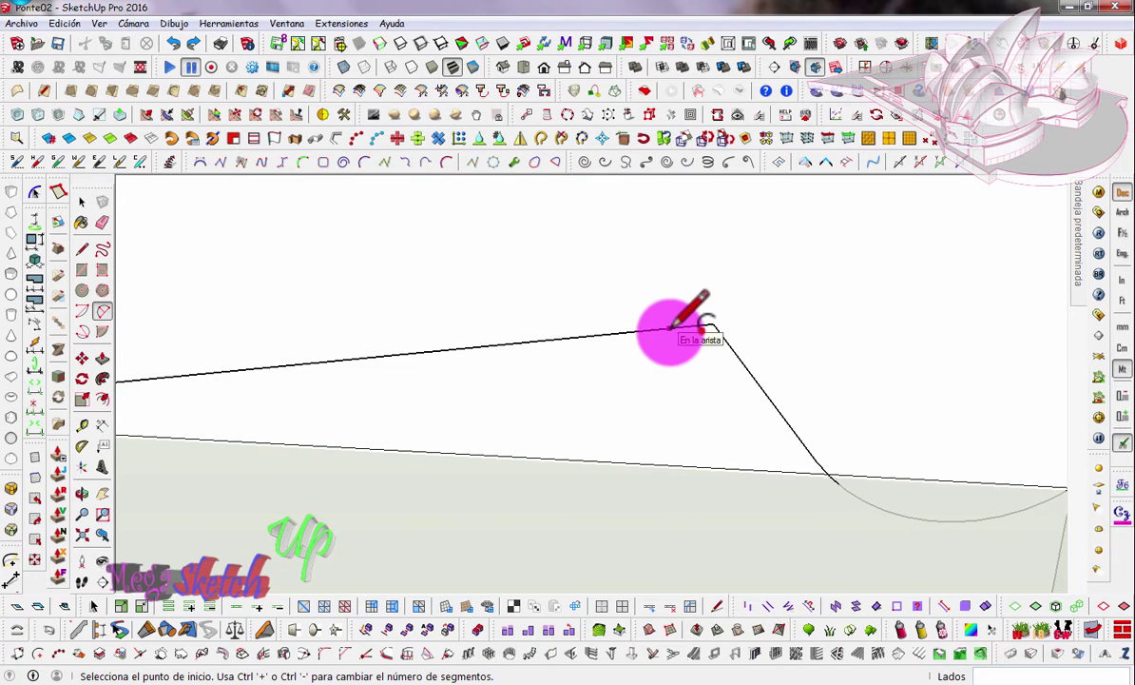
{"action": "left_click", "coordinate": [671, 331]}
{"action": "left_click", "coordinate": [737, 348]}
{"action": "scroll", "coordinate": [794, 333], "scroll_direction": "down", "scroll_amount": 3}
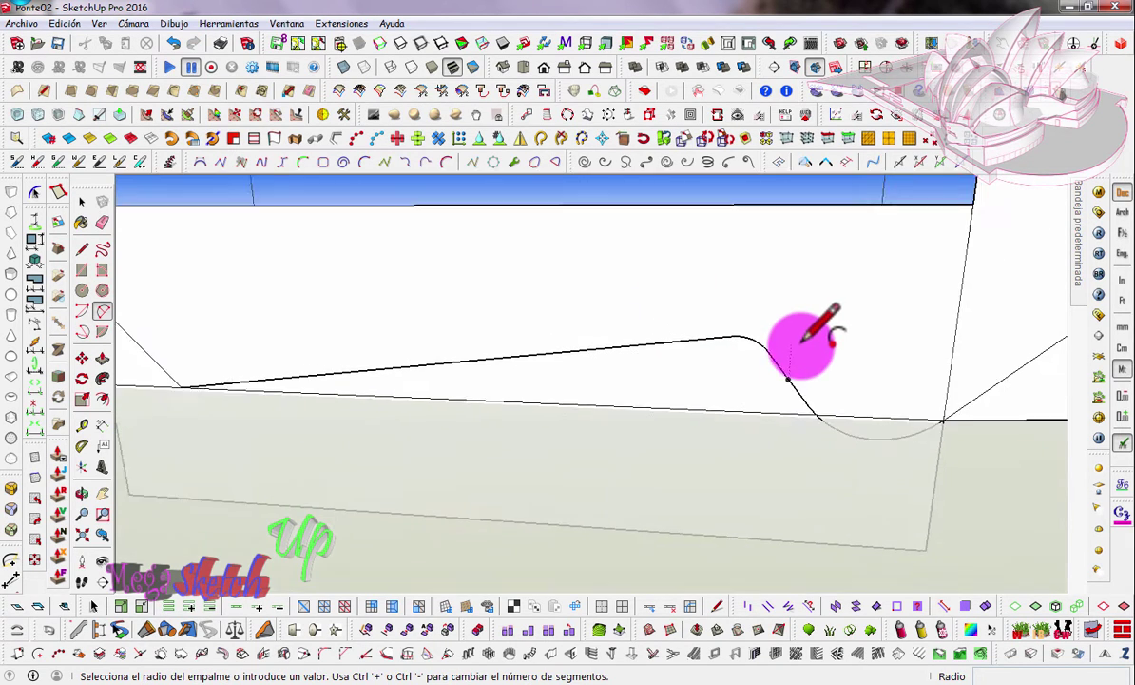
Step: Fillet the profile's left bend and erase the leftover straight line there
{"action": "left_click", "coordinate": [268, 379]}
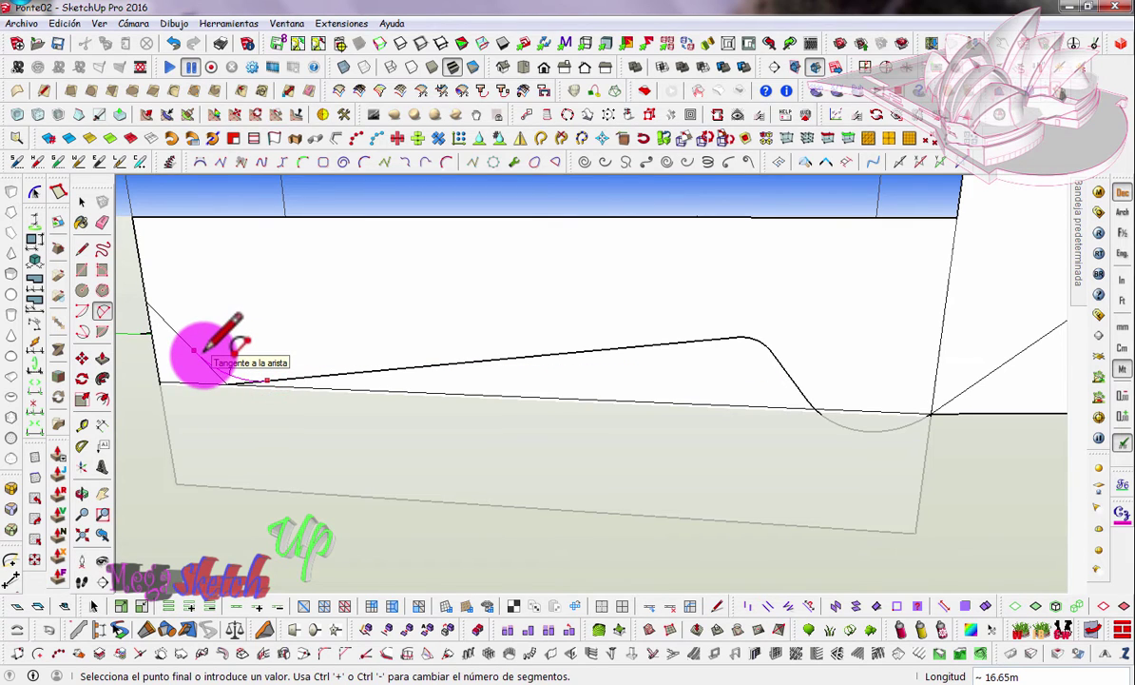
{"action": "left_click", "coordinate": [203, 374]}
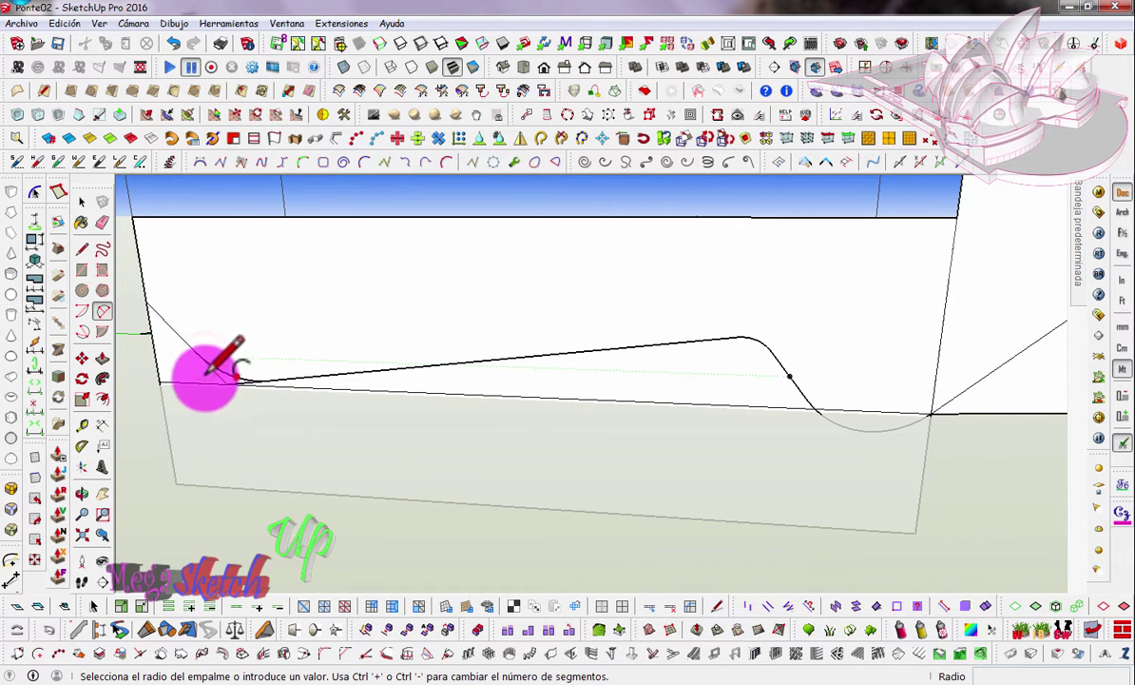
{"action": "scroll", "coordinate": [205, 381], "scroll_direction": "up", "scroll_amount": 3}
{"action": "left_click", "coordinate": [103, 222]}
{"action": "left_click_drag", "start_coordinate": [215, 368], "coordinate": [278, 385]}
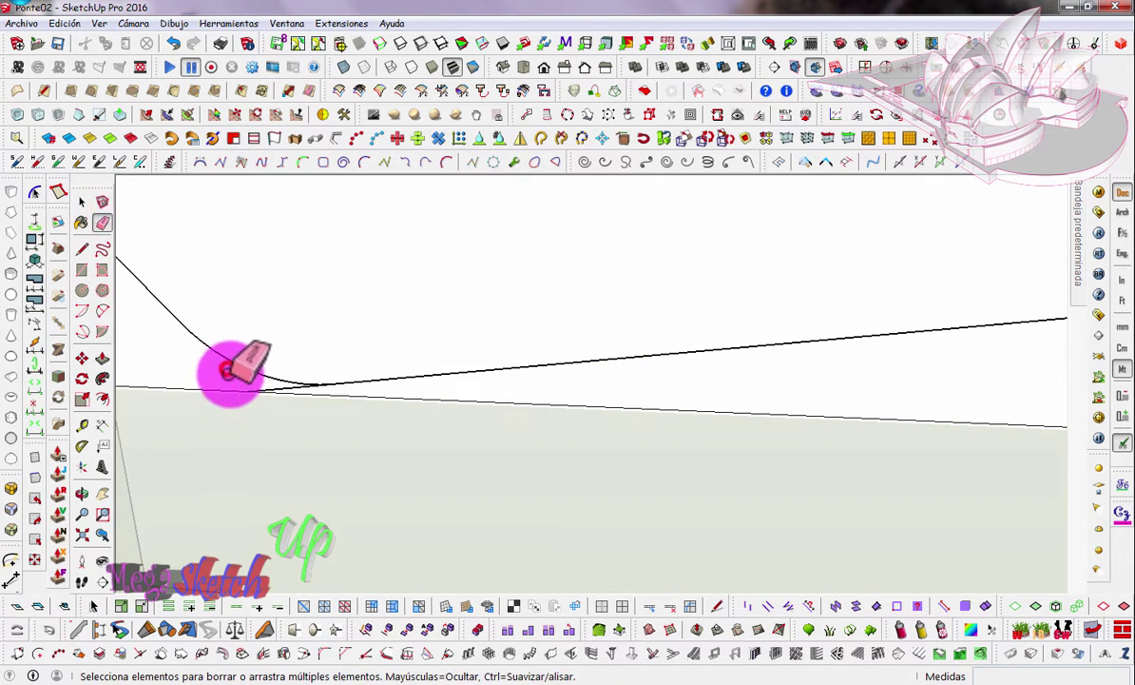
{"action": "scroll", "coordinate": [279, 385], "scroll_direction": "down", "scroll_amount": 3}
{"action": "scroll", "coordinate": [336, 398], "scroll_direction": "down", "scroll_amount": 3}
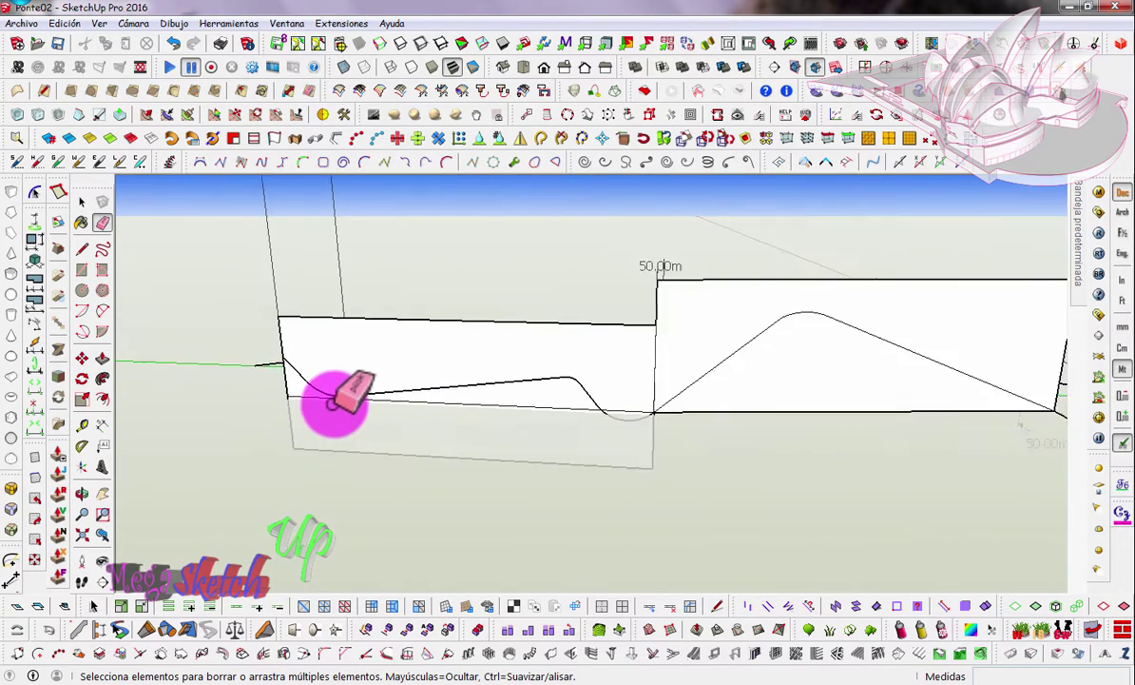
{"action": "mouse_move", "coordinate": [659, 375]}
{"action": "middle_mouse_down"}
{"action": "mouse_move", "coordinate": [430, 393]}
{"action": "mouse_move", "coordinate": [380, 380]}
{"action": "mouse_move", "coordinate": [393, 363]}
{"action": "mouse_move", "coordinate": [712, 366]}
{"action": "mouse_move", "coordinate": [380, 414]}
{"action": "middle_mouse_up"}
Step: Start a straight tower edge with the Line tool, fixing a point on the deck edge
{"action": "mouse_move", "coordinate": [778, 519]}
{"action": "middle_mouse_down"}
{"action": "mouse_move", "coordinate": [685, 496]}
{"action": "mouse_move", "coordinate": [611, 507]}
{"action": "mouse_move", "coordinate": [846, 507]}
{"action": "mouse_move", "coordinate": [461, 373]}
{"action": "mouse_move", "coordinate": [661, 413]}
{"action": "middle_mouse_up"}
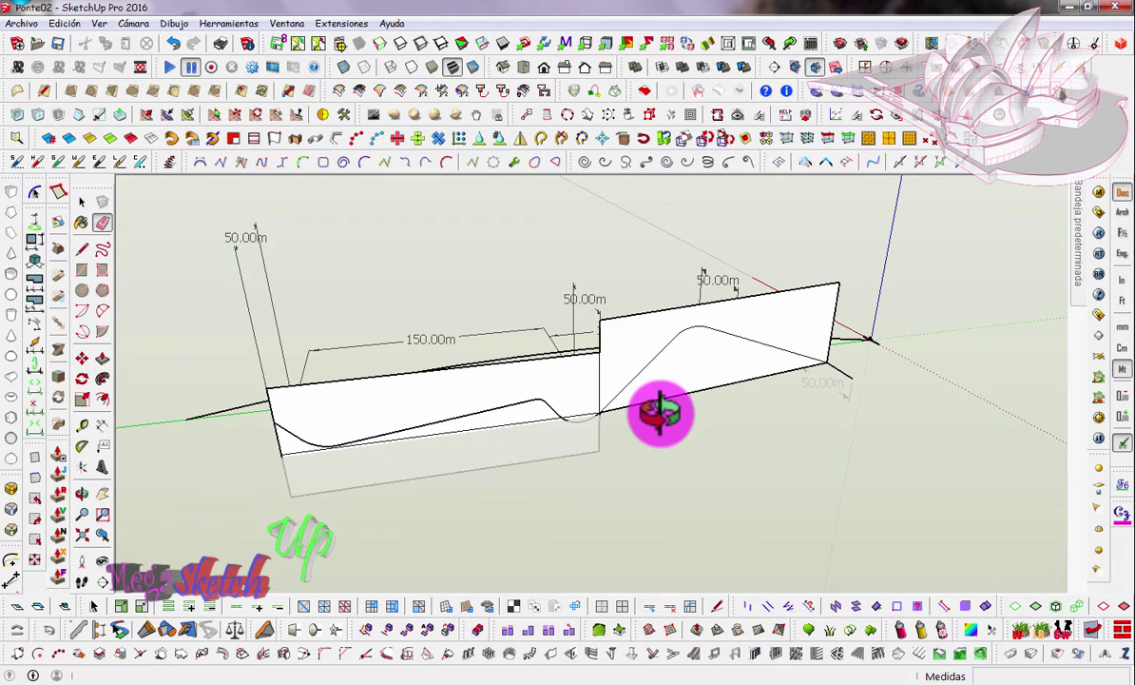
{"action": "left_click", "coordinate": [82, 248]}
{"action": "left_click", "coordinate": [245, 316]}
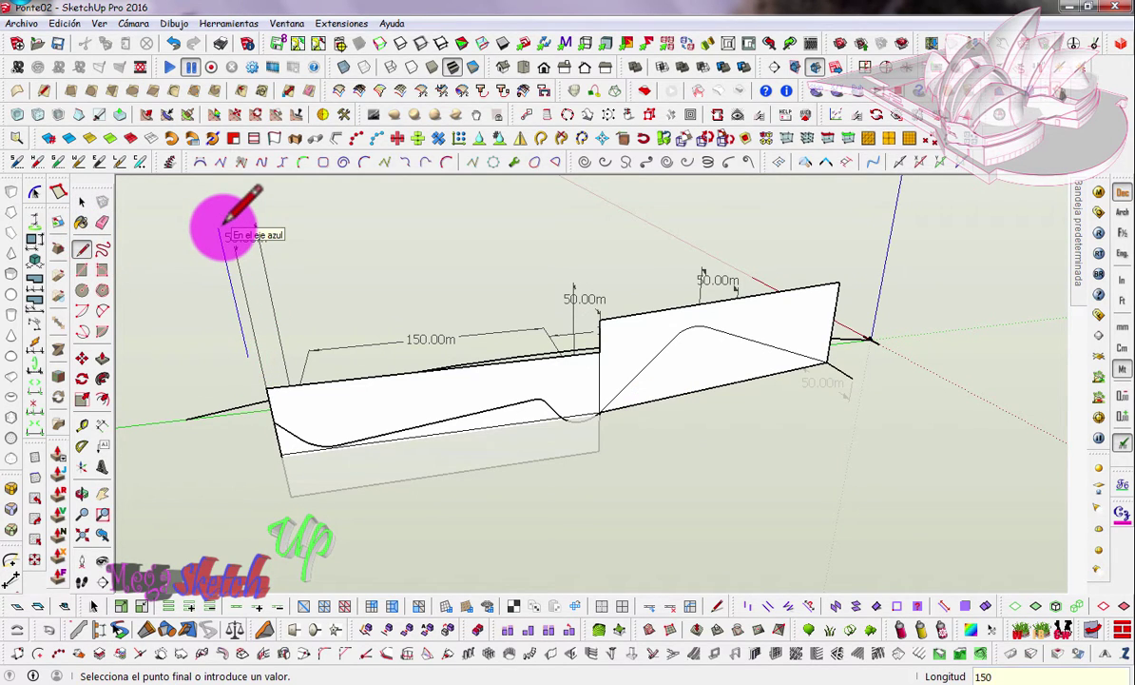
{"action": "scroll", "coordinate": [362, 317], "scroll_direction": "down", "scroll_amount": 2}
{"action": "scroll", "coordinate": [329, 392], "scroll_direction": "down", "scroll_amount": 2}
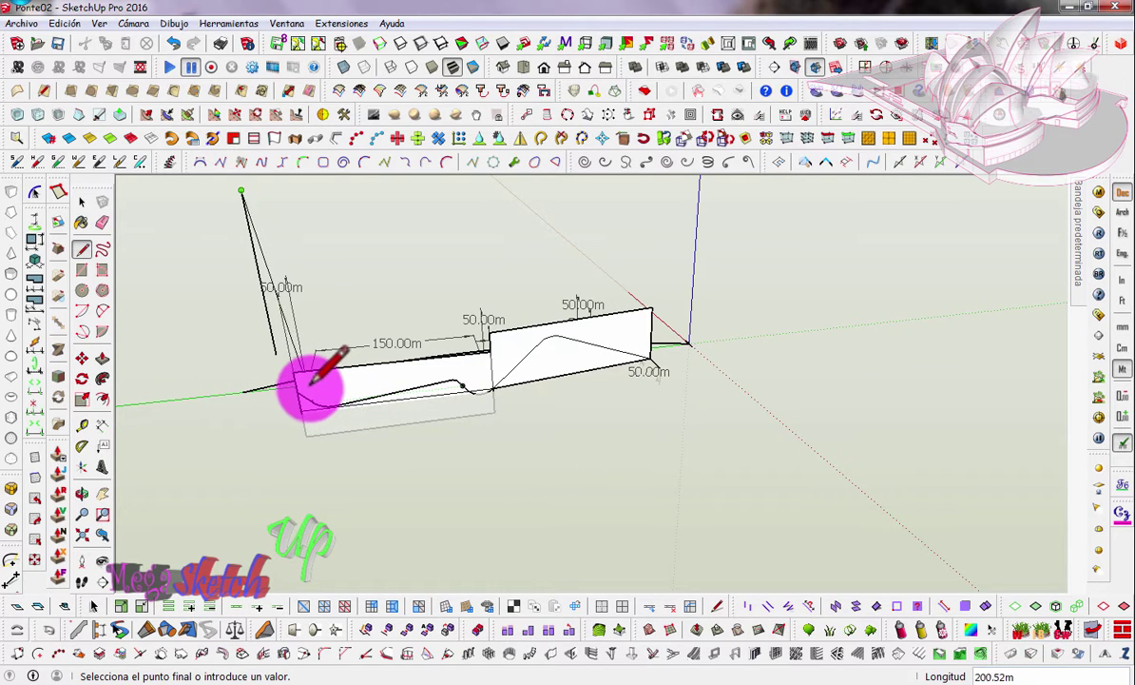
{"action": "scroll", "coordinate": [311, 386], "scroll_direction": "up", "scroll_amount": 1}
{"action": "scroll", "coordinate": [306, 386], "scroll_direction": "up", "scroll_amount": 1}
{"action": "middle_click_drag", "start_coordinate": [307, 386], "coordinate": [495, 410]}
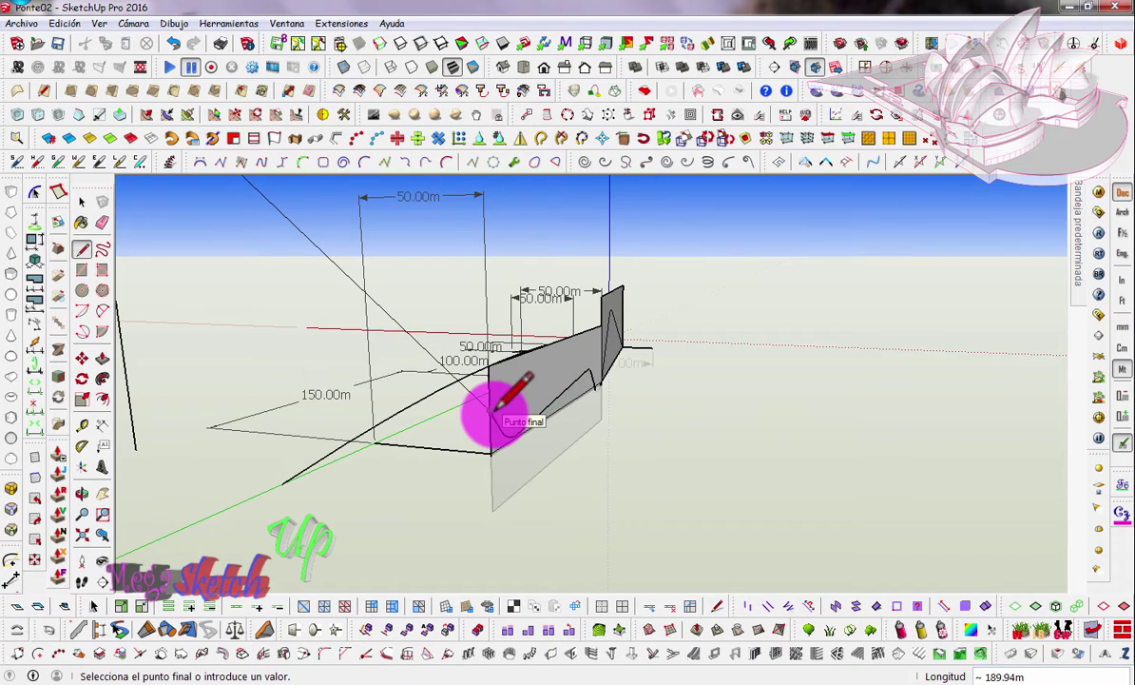
{"action": "middle_click_drag", "start_coordinate": [494, 409], "coordinate": [517, 423]}
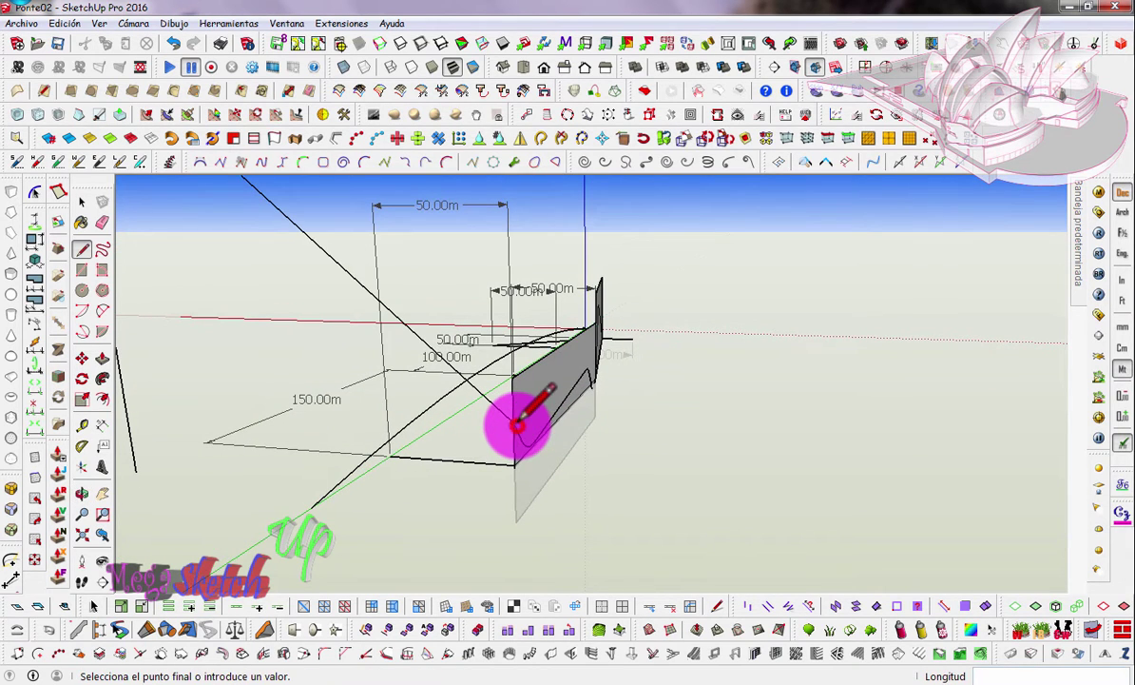
{"action": "left_click", "coordinate": [514, 425]}
Step: Run another tower edge to a second deck point so the lines converge at the apex
{"action": "mouse_move", "coordinate": [398, 390]}
{"action": "middle_mouse_down"}
{"action": "mouse_move", "coordinate": [545, 431]}
{"action": "mouse_move", "coordinate": [431, 343]}
{"action": "middle_mouse_up"}
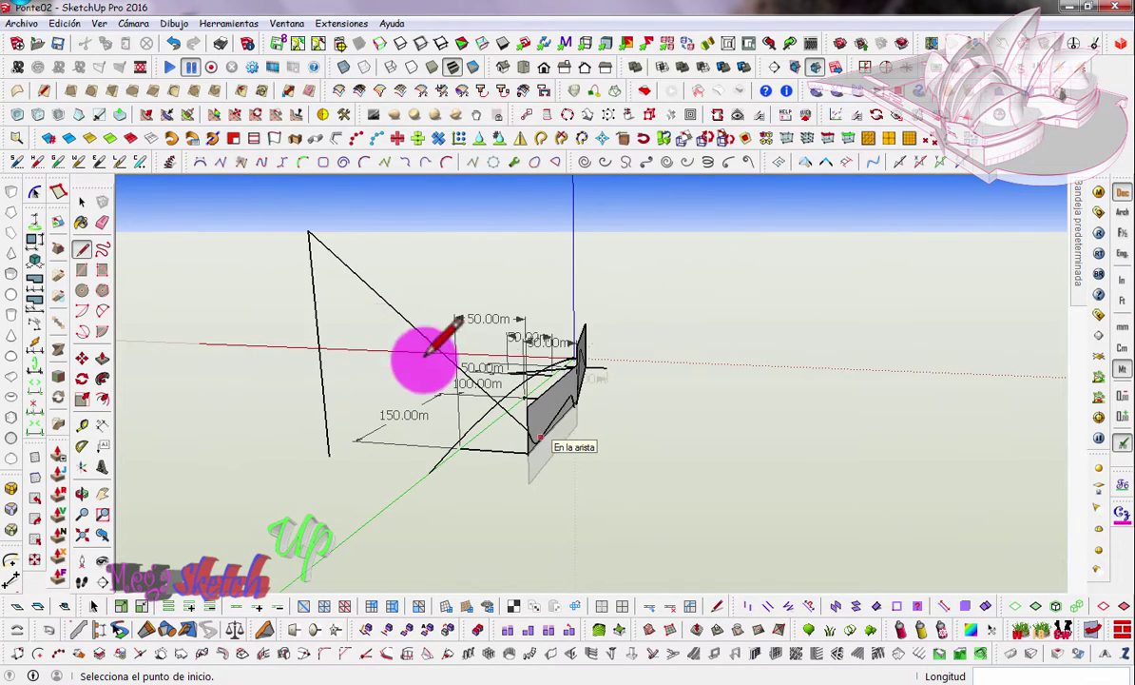
{"action": "mouse_move", "coordinate": [312, 236]}
{"action": "middle_mouse_down"}
{"action": "mouse_move", "coordinate": [639, 337]}
{"action": "mouse_move", "coordinate": [925, 375]}
{"action": "middle_mouse_up"}
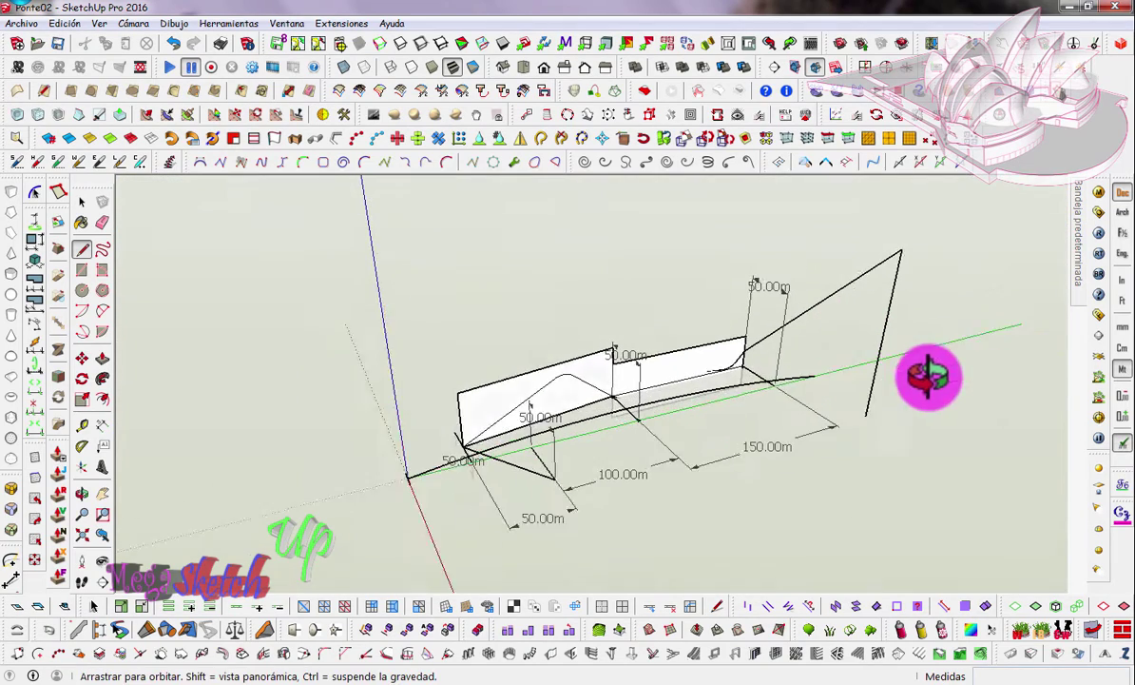
{"action": "middle_click_drag", "start_coordinate": [730, 385], "coordinate": [790, 382]}
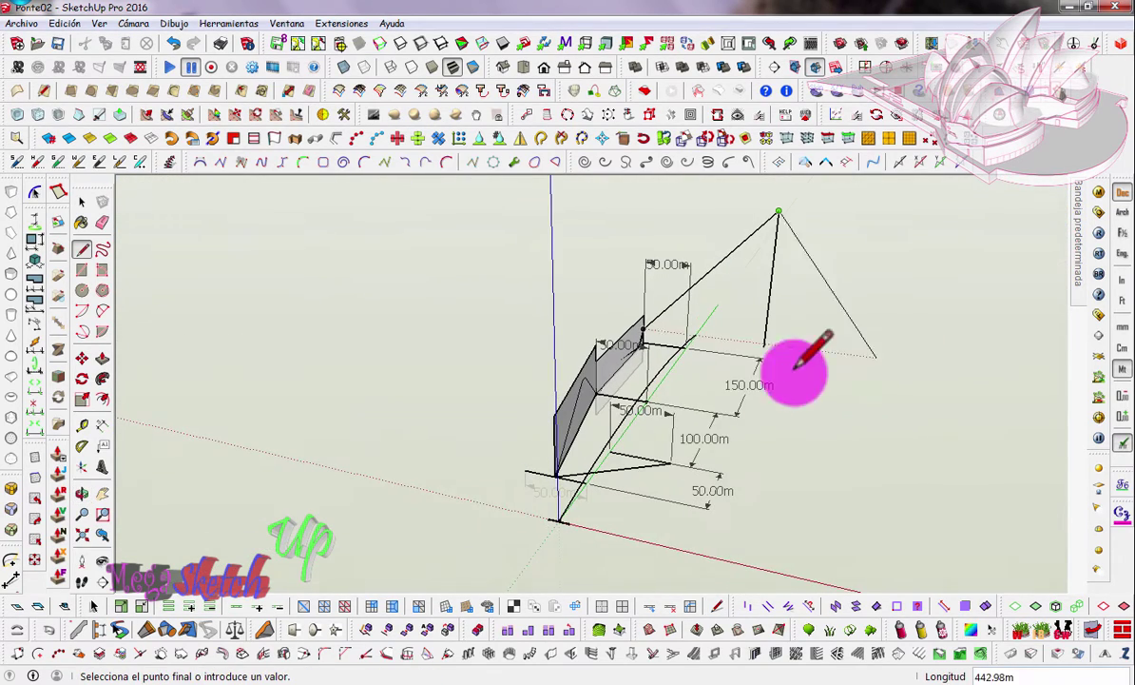
{"action": "left_click", "coordinate": [670, 463]}
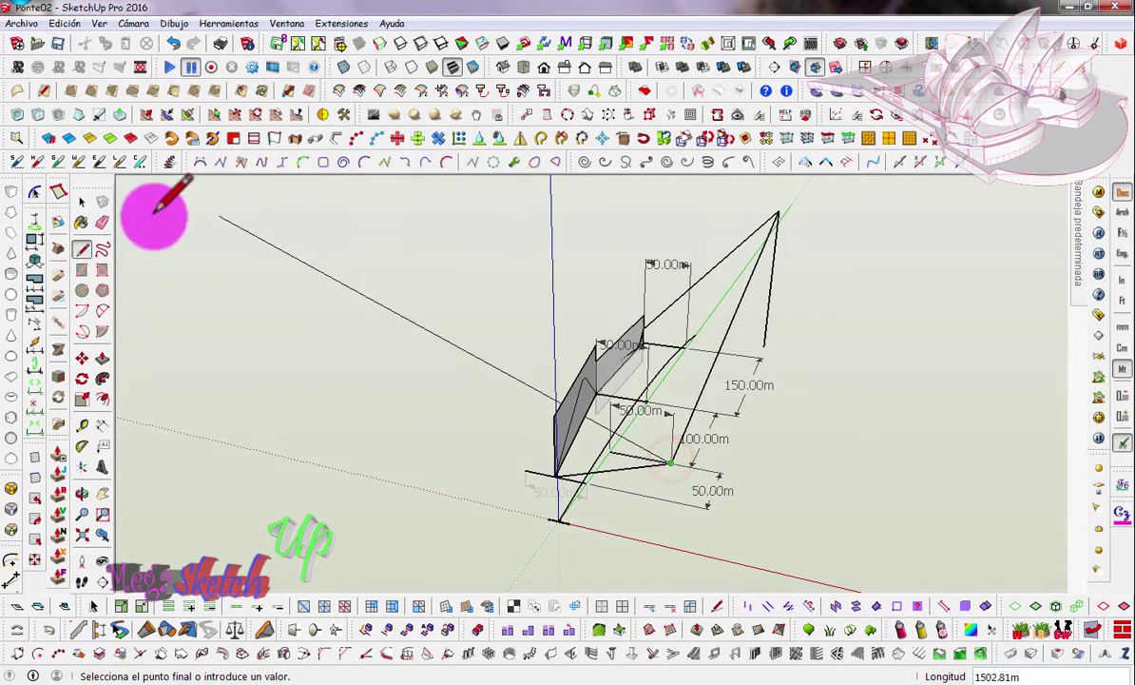
{"action": "mouse_move", "coordinate": [400, 276]}
{"action": "middle_mouse_down"}
{"action": "mouse_move", "coordinate": [738, 301]}
{"action": "mouse_move", "coordinate": [675, 290]}
{"action": "middle_mouse_up"}
{"action": "scroll", "coordinate": [608, 195], "scroll_direction": "up", "scroll_amount": 3}
{"action": "scroll", "coordinate": [628, 186], "scroll_direction": "up", "scroll_amount": 2}
{"action": "scroll", "coordinate": [626, 183], "scroll_direction": "up", "scroll_amount": 3}
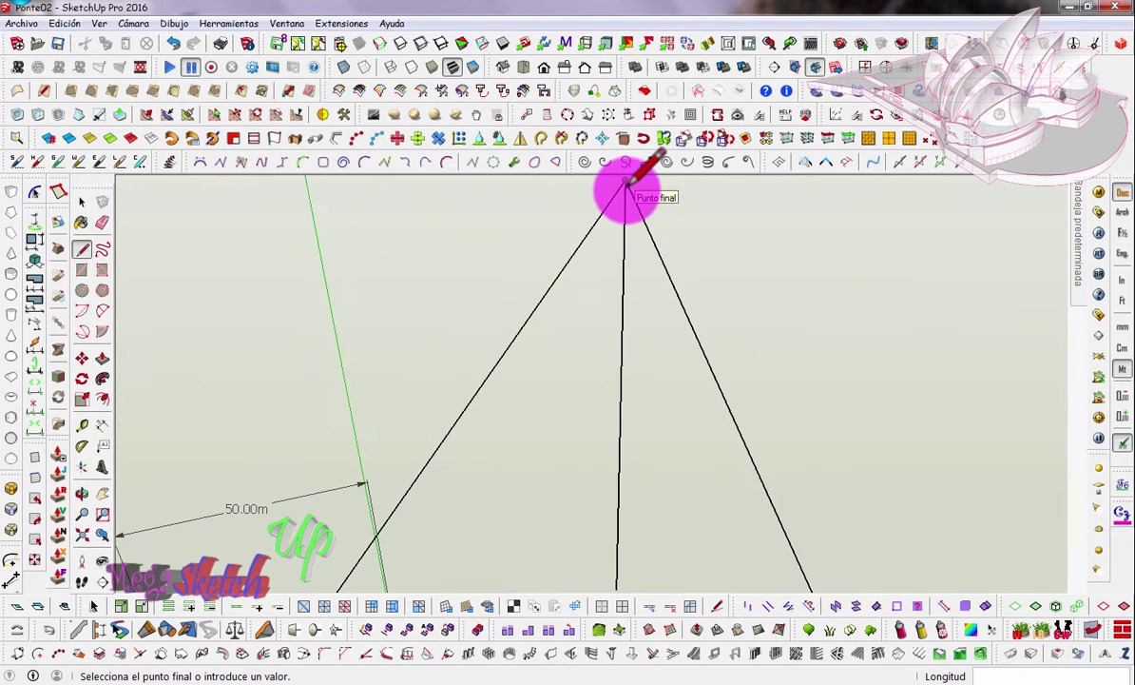
Step: Draw a 2-point arc across the apex triangle from its left to right corner
{"action": "left_click", "coordinate": [569, 262]}
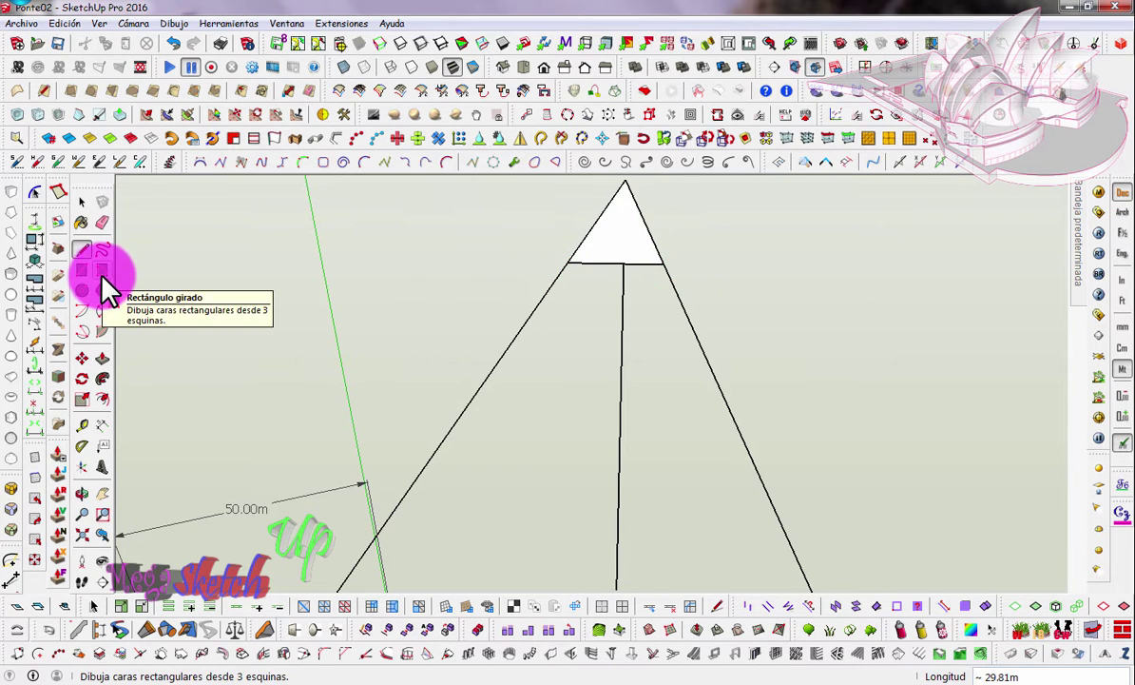
{"action": "left_click", "coordinate": [102, 308]}
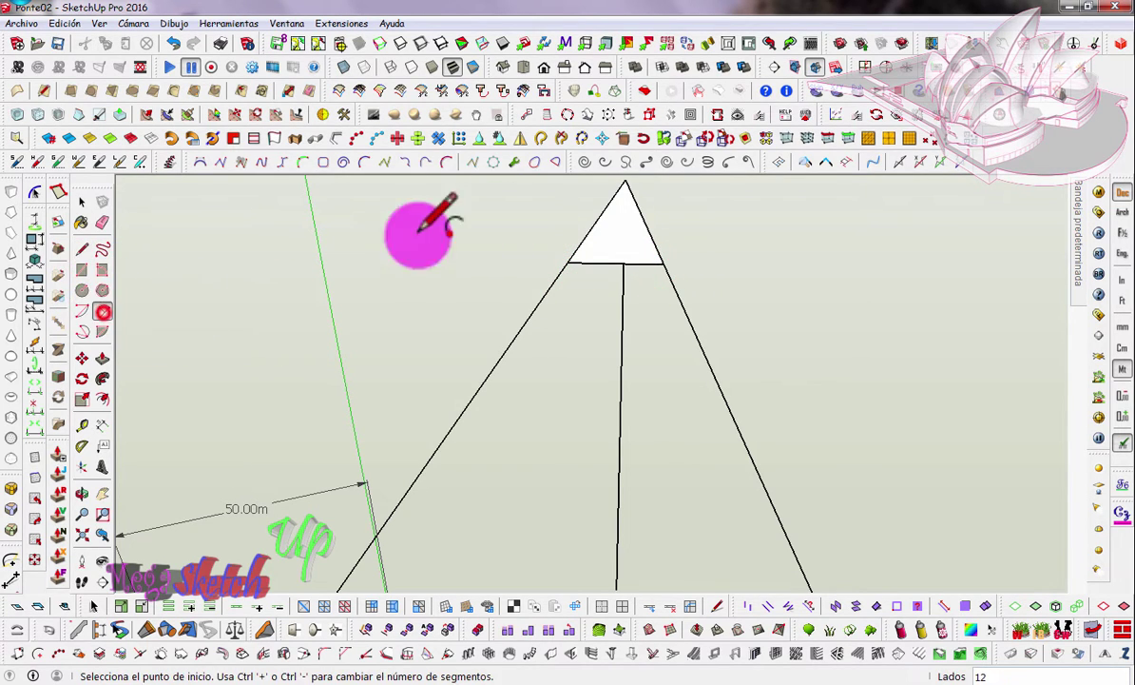
{"action": "left_click", "coordinate": [570, 258]}
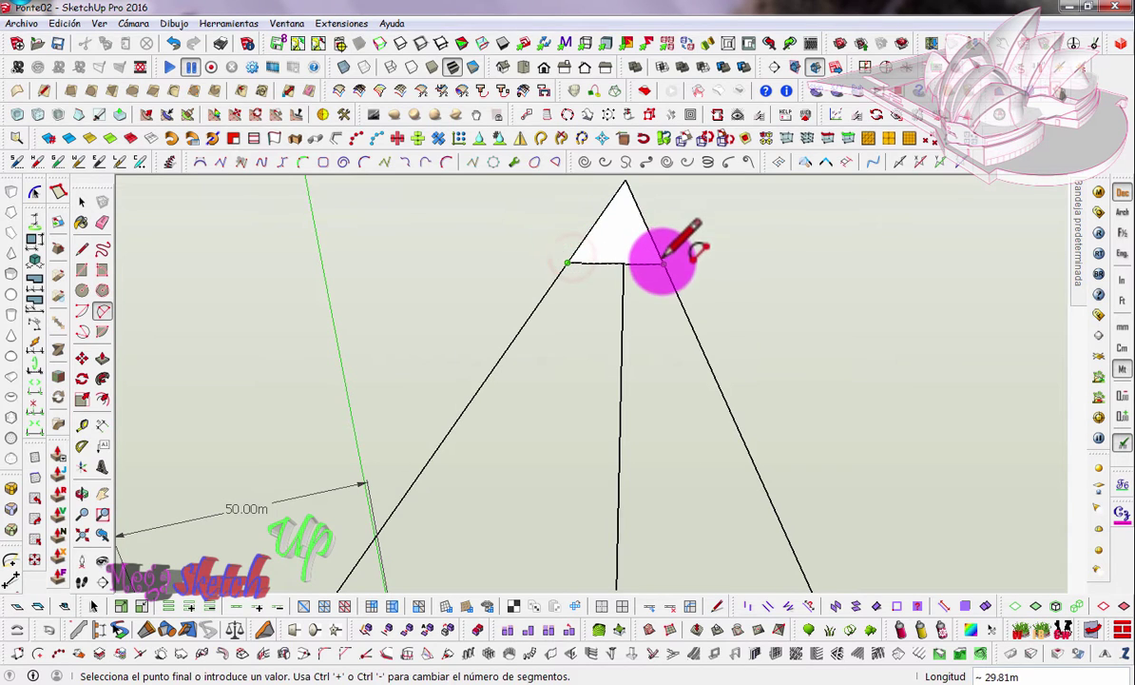
{"action": "left_click", "coordinate": [663, 262]}
{"action": "key", "text": "Escape"}
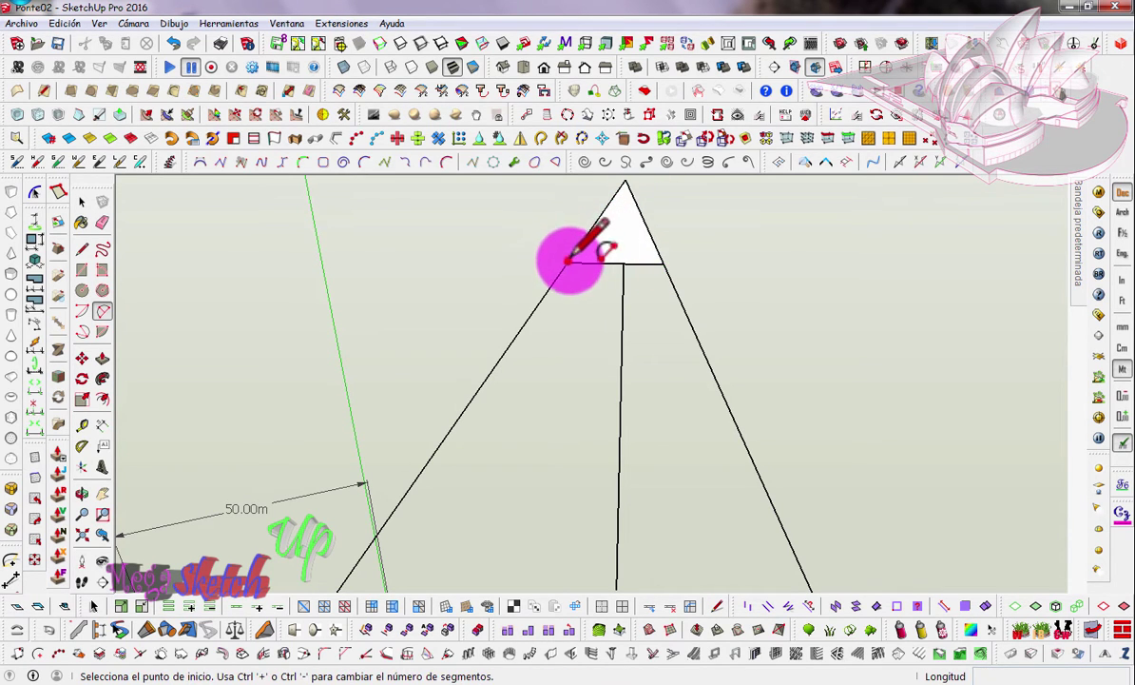
{"action": "left_click", "coordinate": [568, 260]}
{"action": "left_click", "coordinate": [663, 263]}
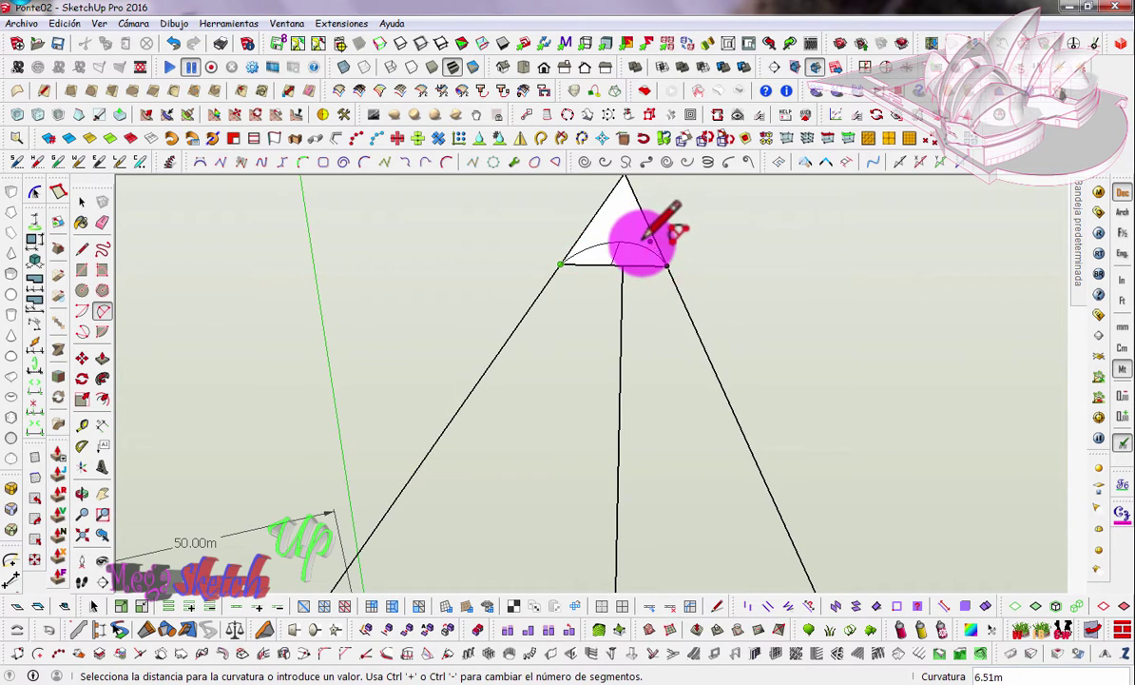
{"action": "middle_click_drag", "start_coordinate": [650, 238], "coordinate": [639, 239]}
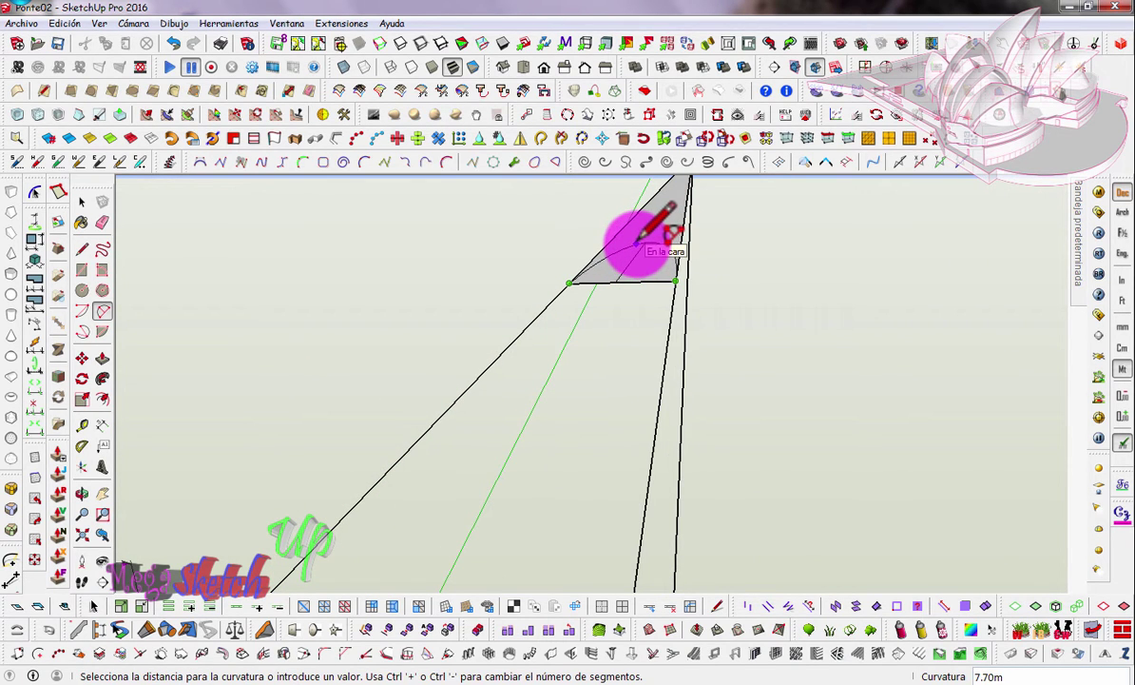
{"action": "left_click", "coordinate": [636, 243]}
Step: Erase the straight corner edges left above the apex arc
{"action": "left_click", "coordinate": [102, 222]}
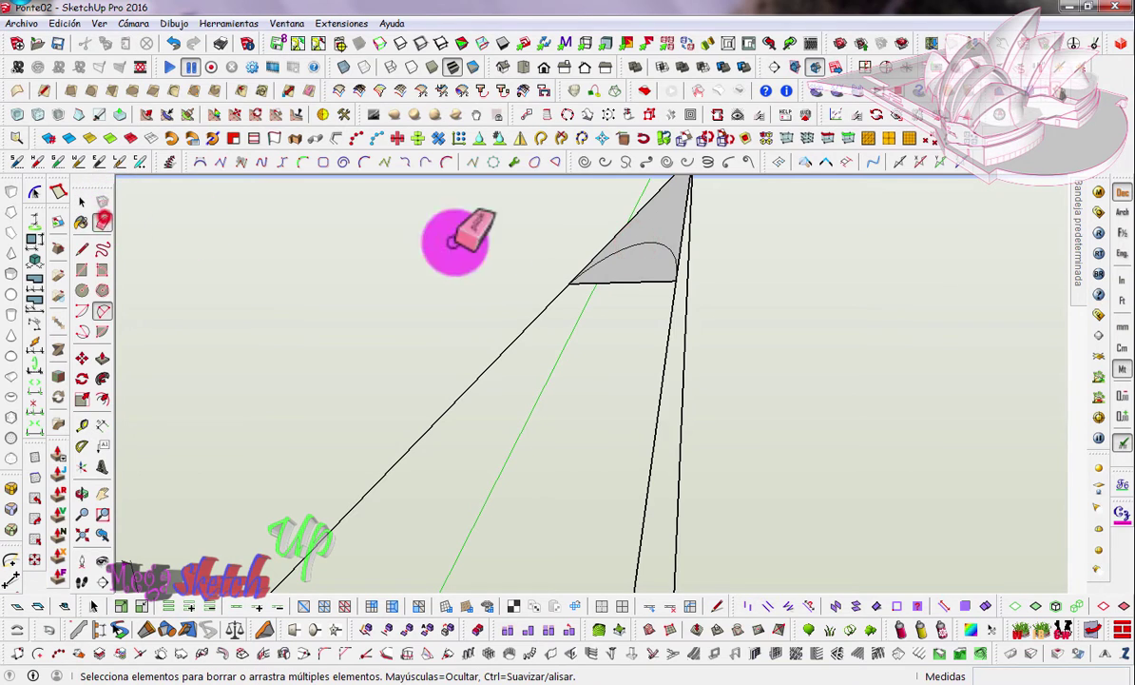
{"action": "mouse_move", "coordinate": [666, 240]}
{"action": "middle_mouse_down"}
{"action": "mouse_move", "coordinate": [633, 246]}
{"action": "mouse_move", "coordinate": [681, 232]}
{"action": "middle_mouse_up"}
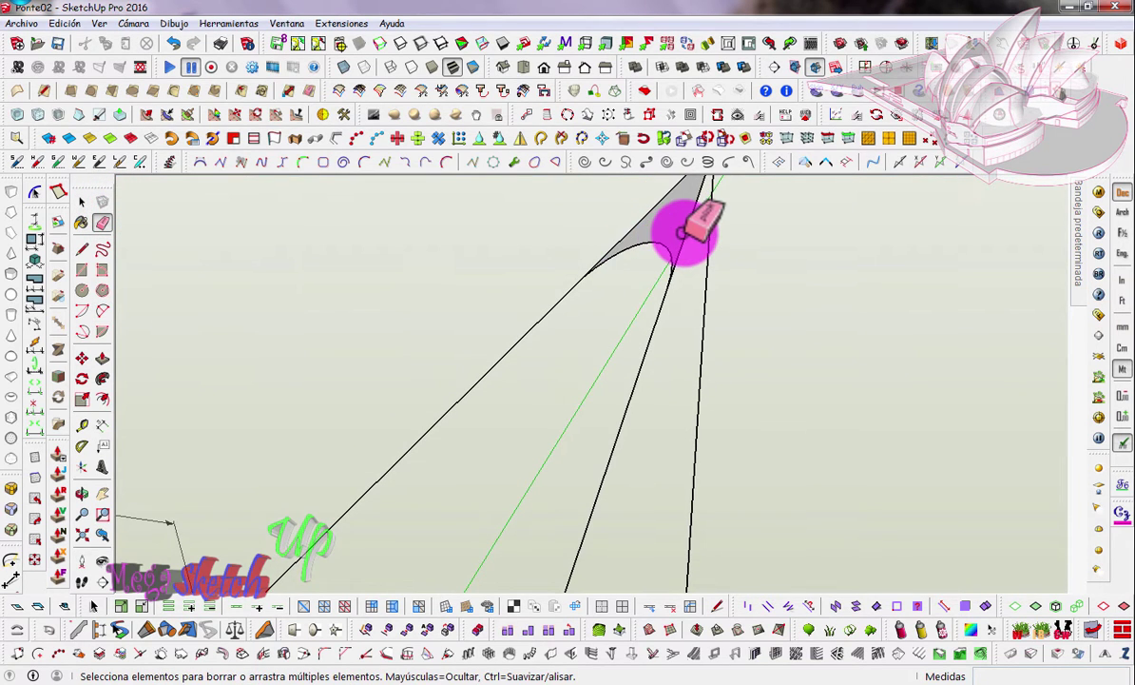
{"action": "left_click_drag", "start_coordinate": [646, 211], "coordinate": [648, 211]}
{"action": "mouse_move", "coordinate": [727, 224]}
{"action": "middle_mouse_down"}
{"action": "mouse_move", "coordinate": [709, 228]}
{"action": "mouse_move", "coordinate": [649, 319]}
{"action": "mouse_move", "coordinate": [757, 355]}
{"action": "mouse_move", "coordinate": [469, 451]}
{"action": "mouse_move", "coordinate": [602, 411]}
{"action": "mouse_move", "coordinate": [342, 469]}
{"action": "mouse_move", "coordinate": [473, 447]}
{"action": "middle_mouse_up"}
Step: Fillet the first leg-to-deck corner with a tangent 2-point arc and erase the sharp corner
{"action": "scroll", "coordinate": [502, 380], "scroll_direction": "up", "scroll_amount": 1}
{"action": "scroll", "coordinate": [519, 374], "scroll_direction": "up", "scroll_amount": 2}
{"action": "scroll", "coordinate": [482, 380], "scroll_direction": "up", "scroll_amount": 2}
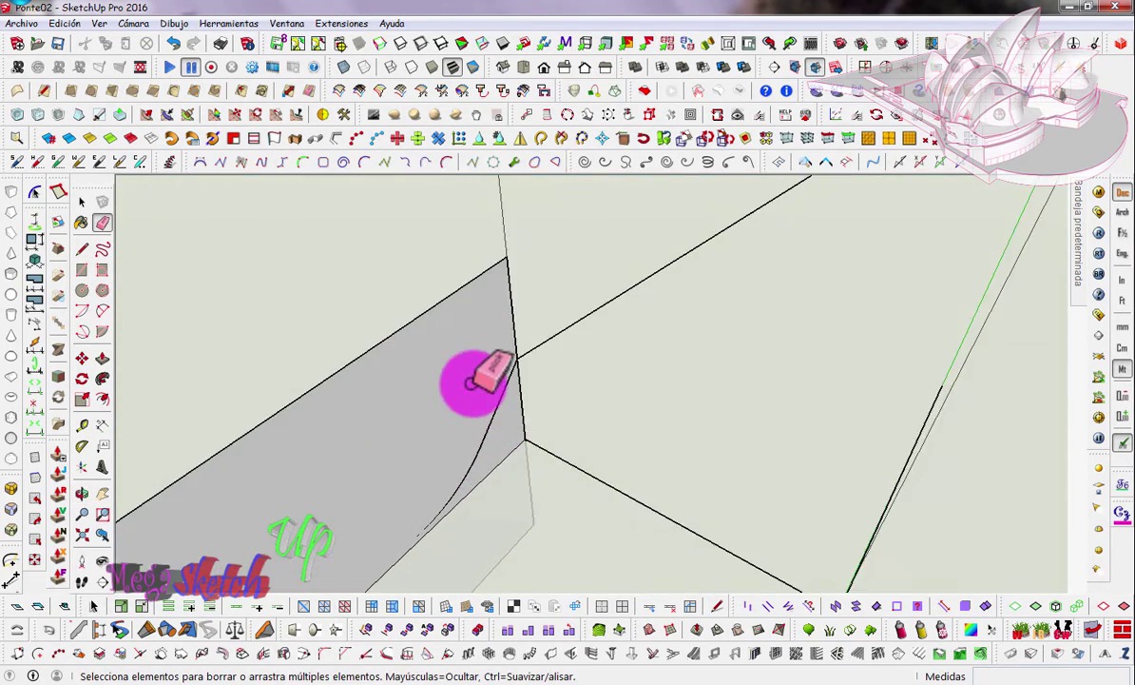
{"action": "scroll", "coordinate": [432, 405], "scroll_direction": "up", "scroll_amount": 2}
{"action": "left_click", "coordinate": [101, 311]}
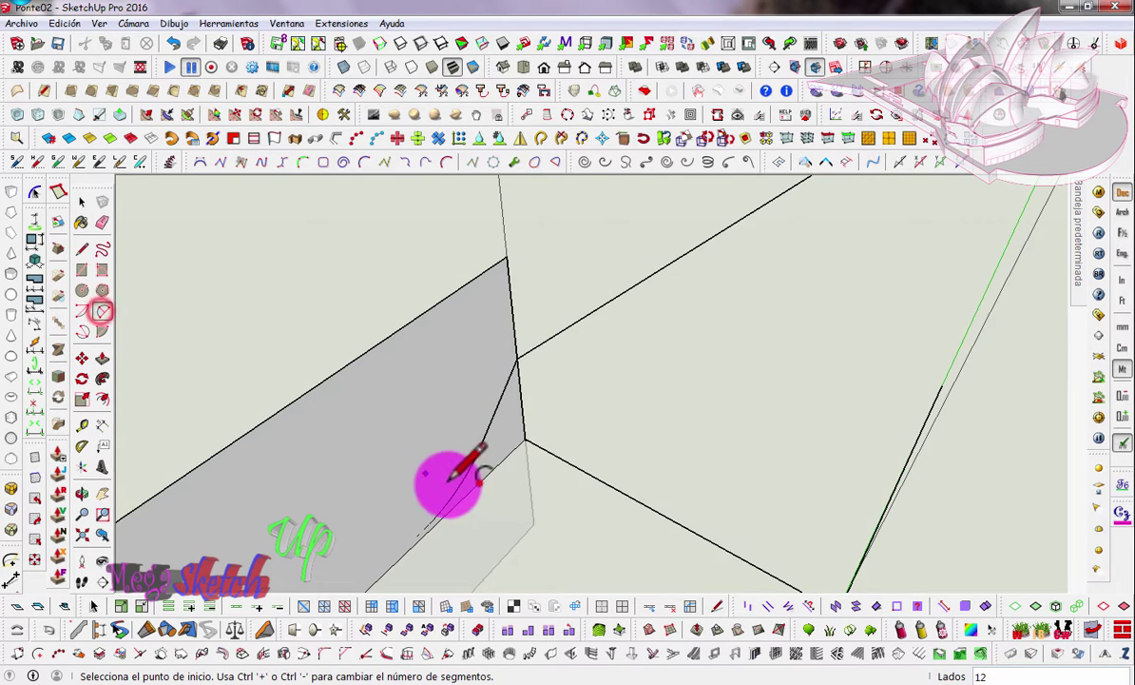
{"action": "left_click", "coordinate": [472, 463]}
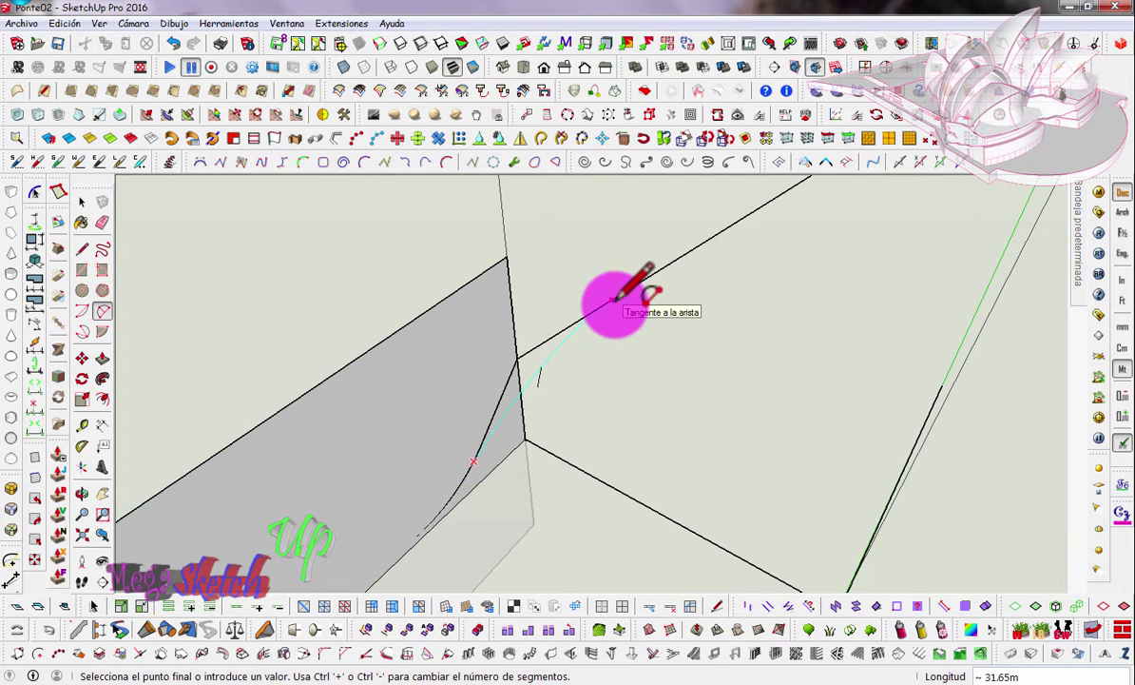
{"action": "double_click", "coordinate": [615, 302]}
{"action": "left_click", "coordinate": [102, 221]}
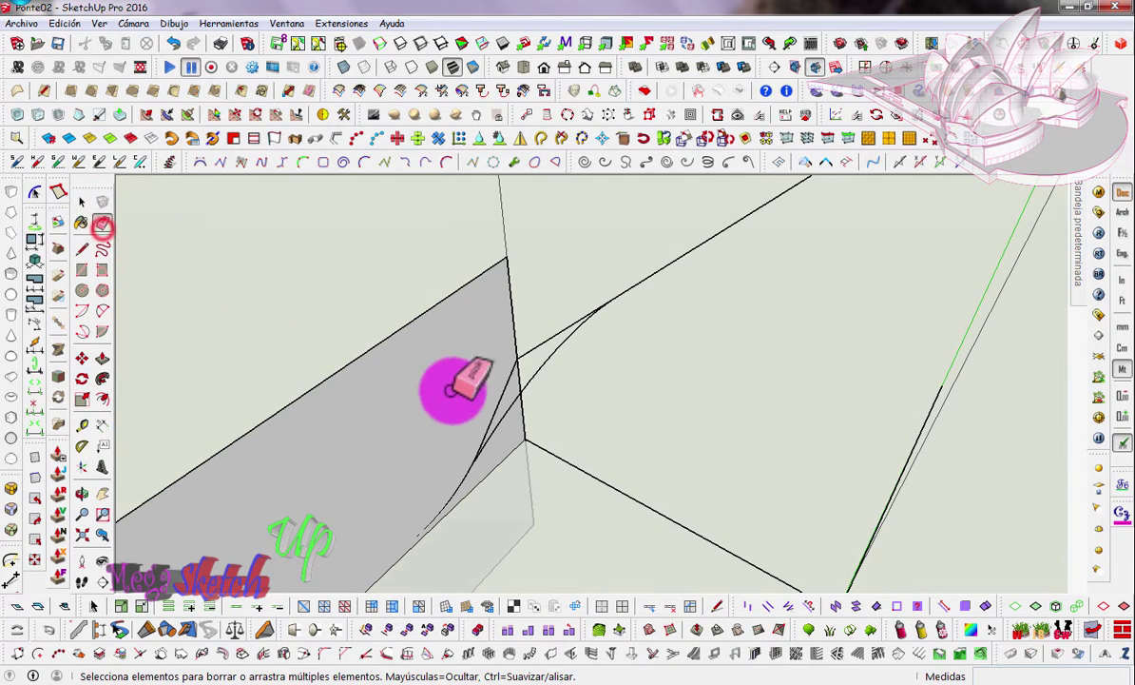
{"action": "mouse_move", "coordinate": [456, 385]}
{"action": "left_mouse_down"}
{"action": "mouse_move", "coordinate": [499, 390]}
{"action": "mouse_move", "coordinate": [530, 342]}
{"action": "mouse_move", "coordinate": [507, 413]}
{"action": "left_mouse_up"}
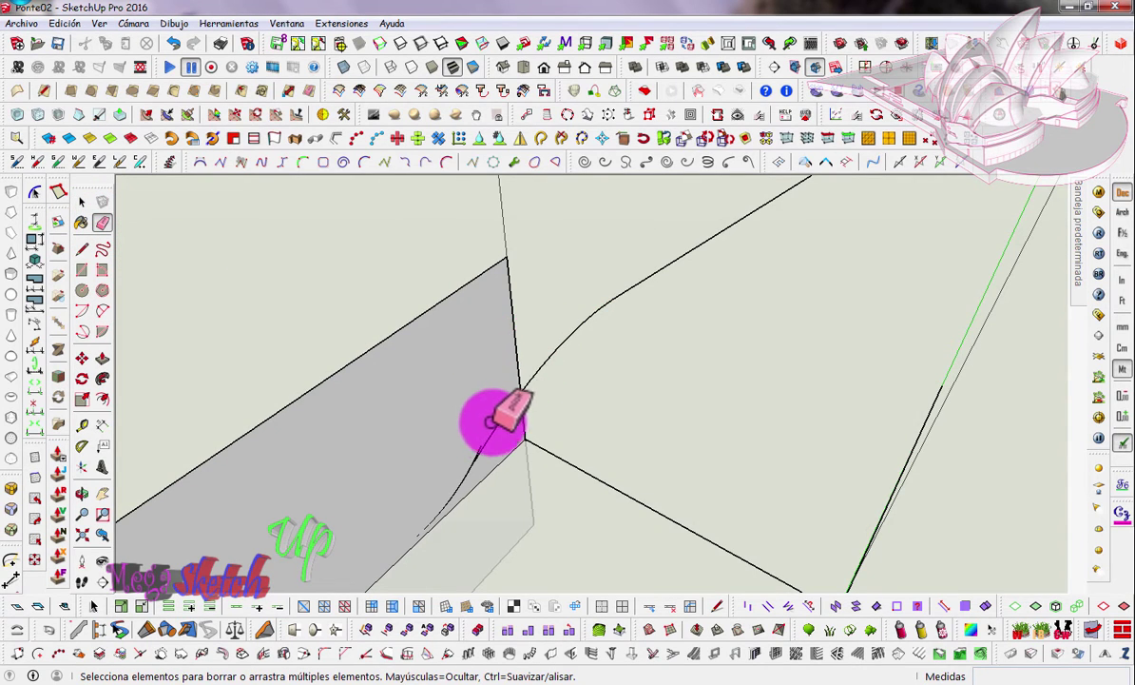
{"action": "mouse_move", "coordinate": [514, 405]}
{"action": "middle_mouse_down"}
{"action": "mouse_move", "coordinate": [705, 319]}
{"action": "mouse_move", "coordinate": [652, 335]}
{"action": "mouse_move", "coordinate": [451, 476]}
{"action": "mouse_move", "coordinate": [499, 464]}
{"action": "mouse_move", "coordinate": [457, 413]}
{"action": "middle_mouse_up"}
Step: Draw a tangent 2-point arc at the next leg-to-deck corner, ending in a level view
{"action": "middle_click_drag", "start_coordinate": [473, 501], "coordinate": [471, 466]}
{"action": "left_click", "coordinate": [105, 313]}
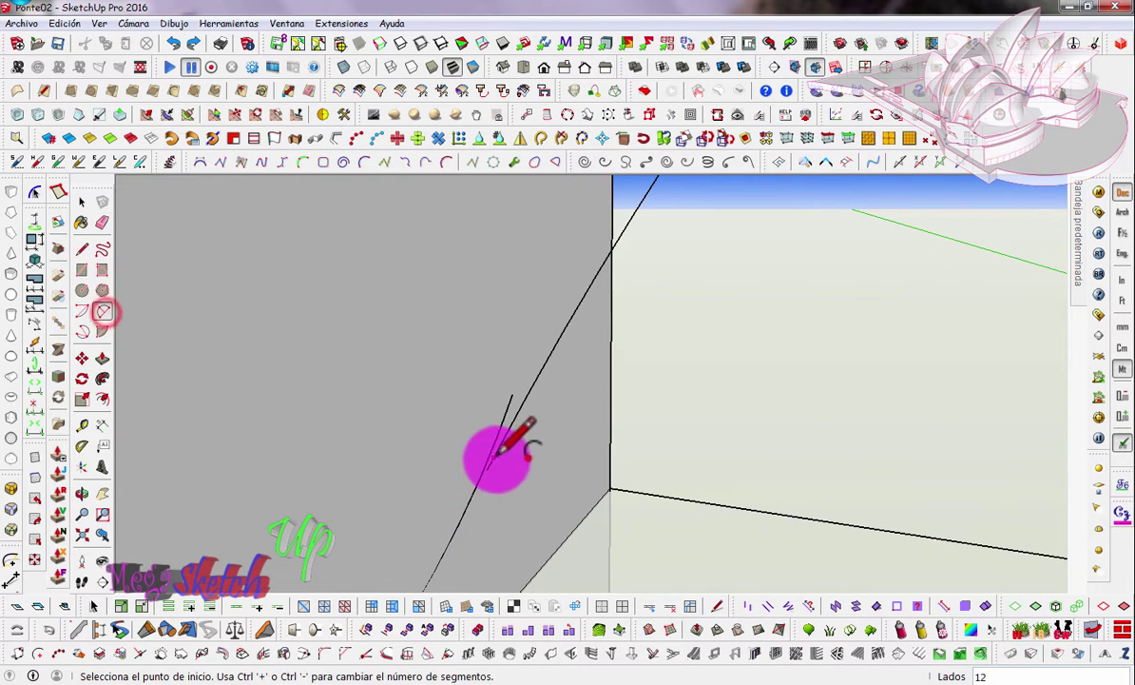
{"action": "left_click", "coordinate": [485, 466]}
{"action": "mouse_move", "coordinate": [509, 417]}
{"action": "middle_mouse_down"}
{"action": "mouse_move", "coordinate": [473, 520]}
{"action": "mouse_move", "coordinate": [442, 518]}
{"action": "mouse_move", "coordinate": [554, 328]}
{"action": "middle_mouse_up"}
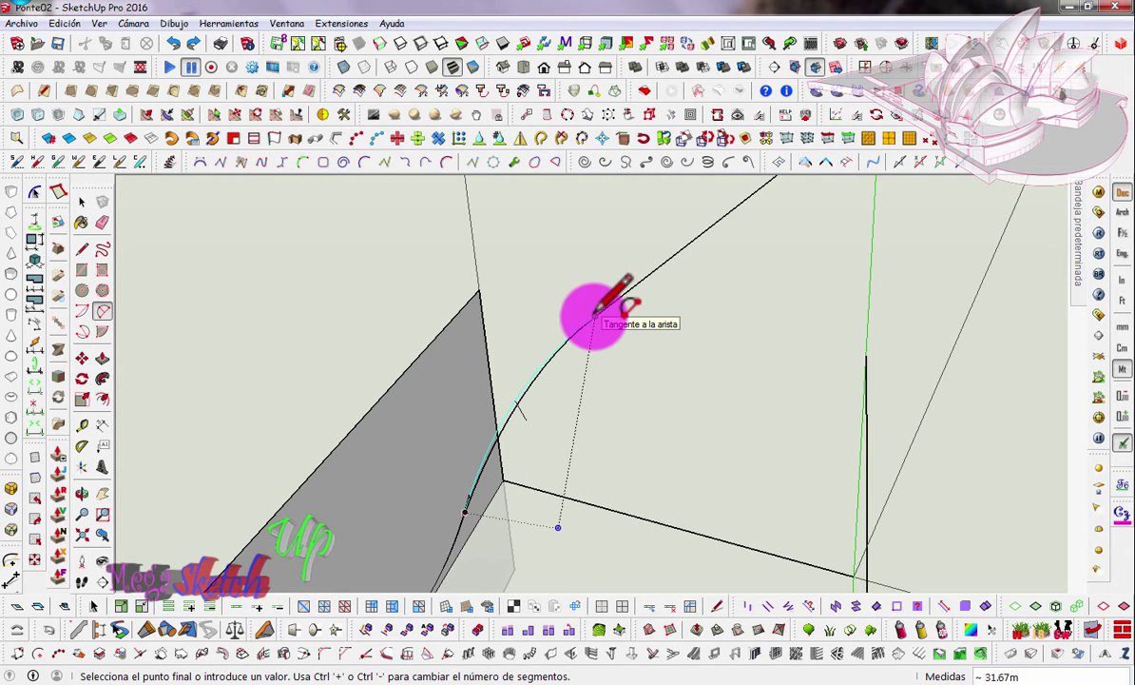
{"action": "double_click", "coordinate": [594, 314]}
{"action": "left_click", "coordinate": [102, 222]}
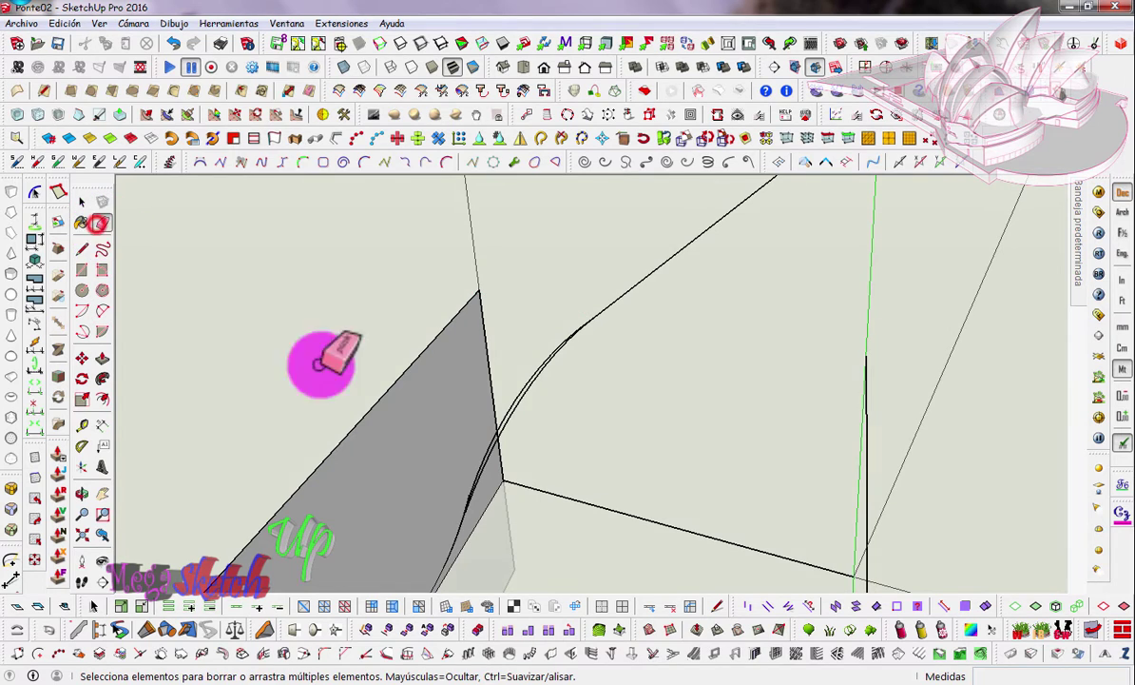
{"action": "mouse_move", "coordinate": [485, 457]}
{"action": "middle_mouse_down"}
{"action": "mouse_move", "coordinate": [443, 398]}
{"action": "mouse_move", "coordinate": [464, 495]}
{"action": "mouse_move", "coordinate": [456, 466]}
{"action": "mouse_move", "coordinate": [468, 445]}
{"action": "middle_mouse_up"}
{"action": "scroll", "coordinate": [461, 495], "scroll_direction": "up", "scroll_amount": 2}
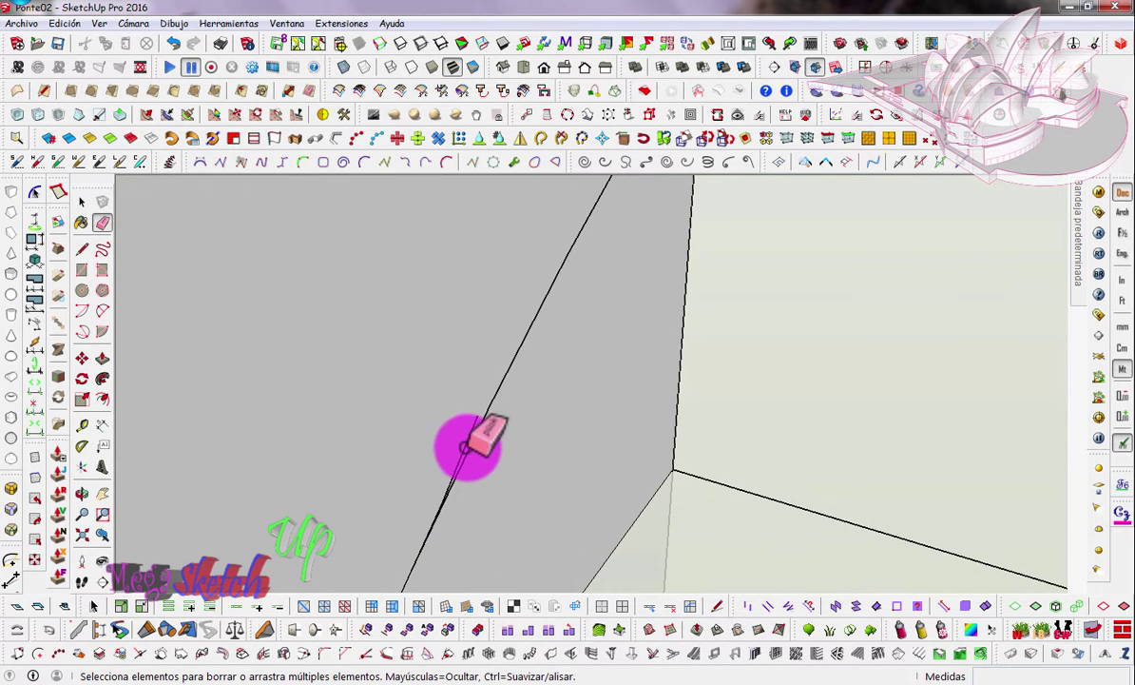
{"action": "scroll", "coordinate": [468, 443], "scroll_direction": "down", "scroll_amount": 2}
{"action": "scroll", "coordinate": [468, 442], "scroll_direction": "down", "scroll_amount": 2}
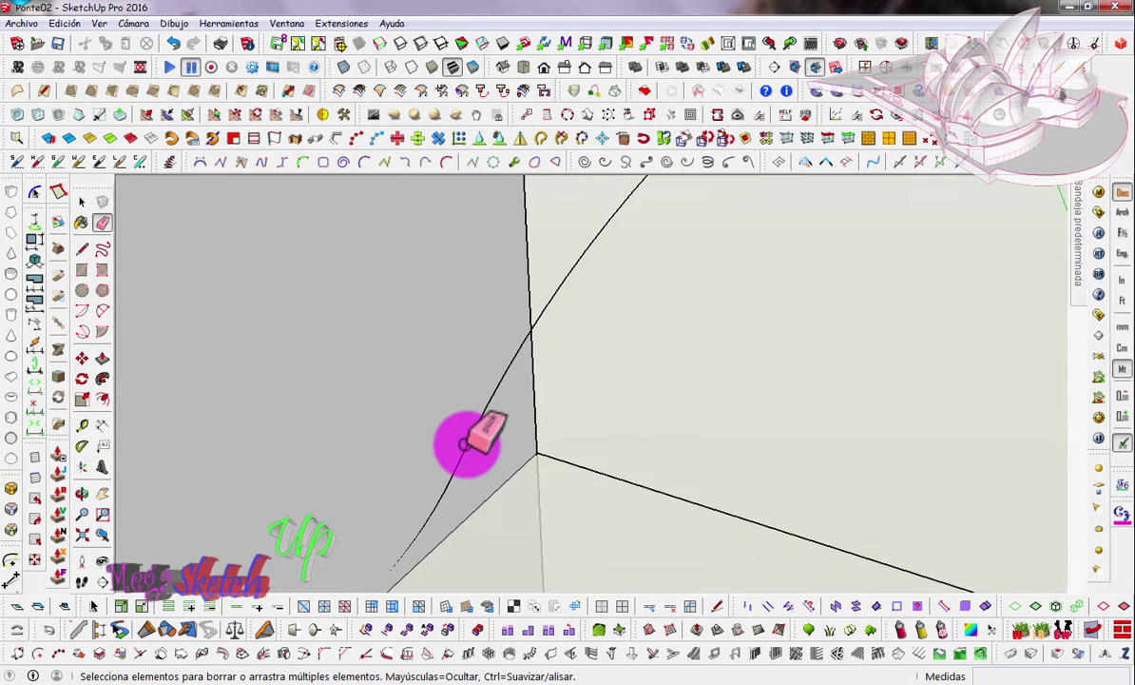
{"action": "scroll", "coordinate": [468, 442], "scroll_direction": "down", "scroll_amount": 2}
{"action": "scroll", "coordinate": [467, 442], "scroll_direction": "down", "scroll_amount": 2}
{"action": "scroll", "coordinate": [475, 440], "scroll_direction": "down", "scroll_amount": 2}
{"action": "mouse_move", "coordinate": [475, 440]}
{"action": "middle_mouse_down"}
{"action": "mouse_move", "coordinate": [443, 458]}
{"action": "mouse_move", "coordinate": [705, 356]}
{"action": "middle_mouse_up"}
Step: Scale the rounded apex arc at the tower top down by dragging a corner grip
{"action": "scroll", "coordinate": [705, 357], "scroll_direction": "down", "scroll_amount": 2}
{"action": "scroll", "coordinate": [679, 370], "scroll_direction": "down", "scroll_amount": 2}
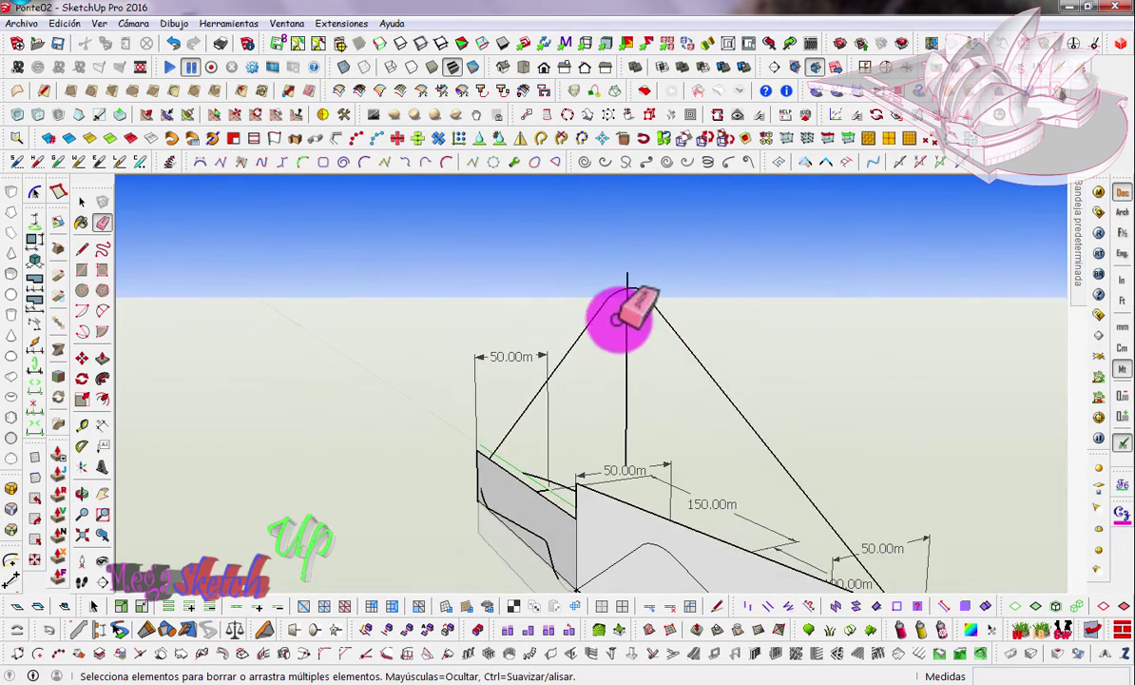
{"action": "scroll", "coordinate": [624, 314], "scroll_direction": "down", "scroll_amount": 2}
{"action": "middle_click_drag", "start_coordinate": [639, 436], "coordinate": [640, 409]}
{"action": "key", "text": "e"}
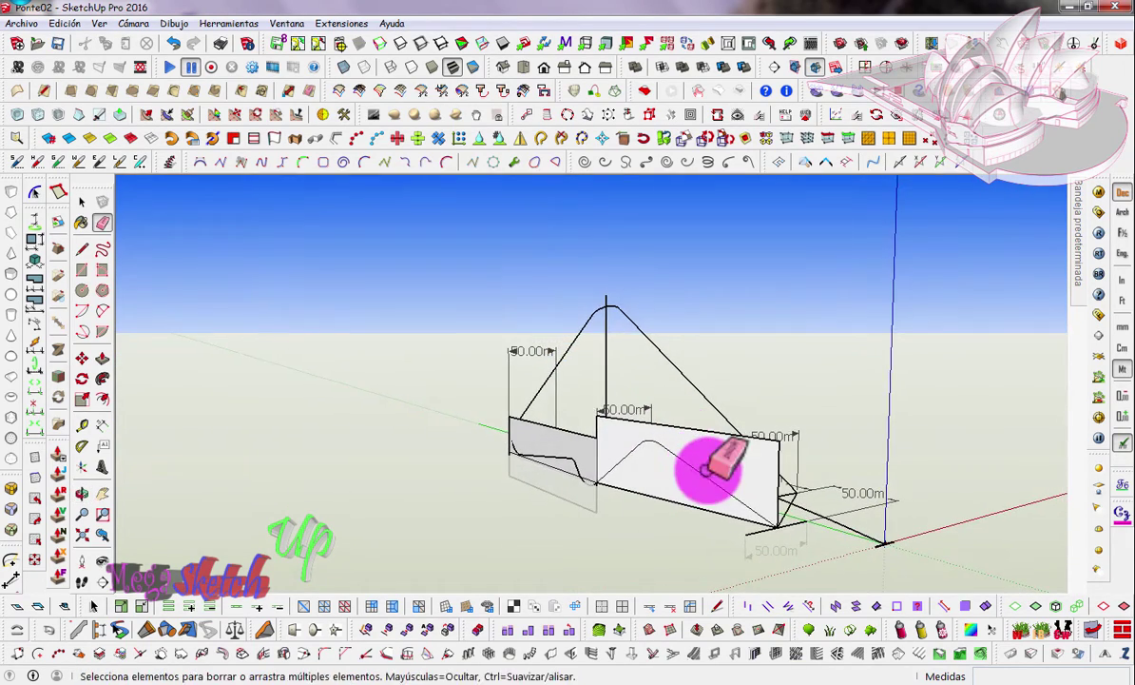
{"action": "scroll", "coordinate": [761, 454], "scroll_direction": "up", "scroll_amount": 2}
{"action": "scroll", "coordinate": [771, 447], "scroll_direction": "up", "scroll_amount": 2}
{"action": "mouse_move", "coordinate": [710, 438]}
{"action": "middle_mouse_down"}
{"action": "mouse_move", "coordinate": [588, 436]}
{"action": "mouse_move", "coordinate": [502, 456]}
{"action": "mouse_move", "coordinate": [588, 418]}
{"action": "mouse_move", "coordinate": [627, 440]}
{"action": "mouse_move", "coordinate": [537, 407]}
{"action": "middle_mouse_up"}
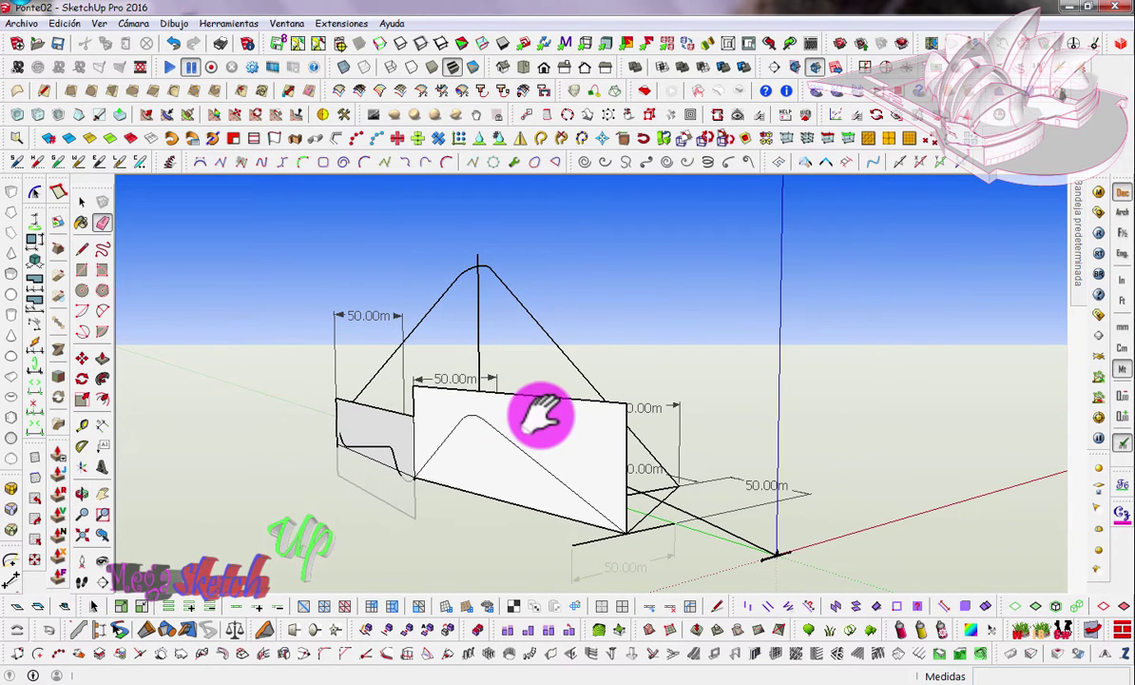
{"action": "left_click", "coordinate": [82, 202]}
{"action": "mouse_move", "coordinate": [466, 286]}
{"action": "middle_mouse_down"}
{"action": "mouse_move", "coordinate": [469, 330]}
{"action": "mouse_move", "coordinate": [430, 366]}
{"action": "middle_mouse_up"}
{"action": "left_click", "coordinate": [81, 399]}
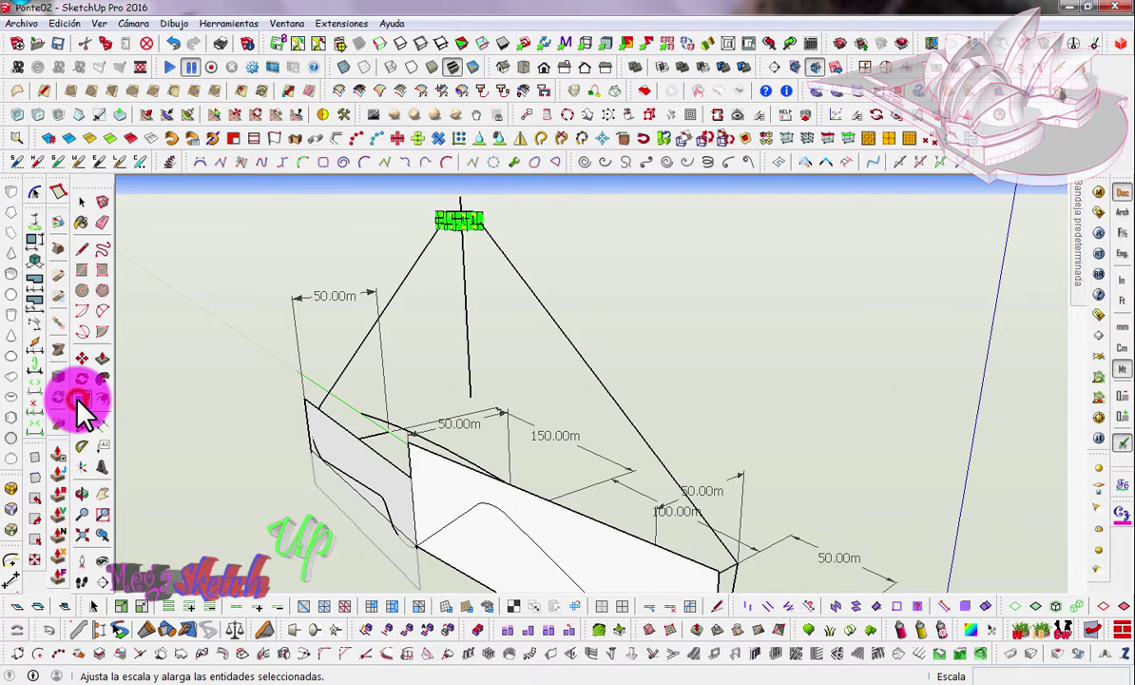
{"action": "scroll", "coordinate": [485, 224], "scroll_direction": "up", "scroll_amount": 3}
{"action": "scroll", "coordinate": [476, 214], "scroll_direction": "up", "scroll_amount": 2}
{"action": "mouse_move", "coordinate": [466, 215]}
{"action": "middle_mouse_down"}
{"action": "mouse_move", "coordinate": [482, 203]}
{"action": "mouse_move", "coordinate": [481, 228]}
{"action": "mouse_move", "coordinate": [343, 266]}
{"action": "middle_mouse_up"}
{"action": "left_click_drag", "start_coordinate": [351, 249], "coordinate": [409, 240]}
{"action": "mouse_move", "coordinate": [434, 281]}
{"action": "middle_mouse_down"}
{"action": "mouse_move", "coordinate": [385, 260]}
{"action": "mouse_move", "coordinate": [473, 210]}
{"action": "mouse_move", "coordinate": [431, 309]}
{"action": "mouse_move", "coordinate": [476, 297]}
{"action": "mouse_move", "coordinate": [471, 285]}
{"action": "middle_mouse_up"}
{"action": "left_click", "coordinate": [80, 206]}
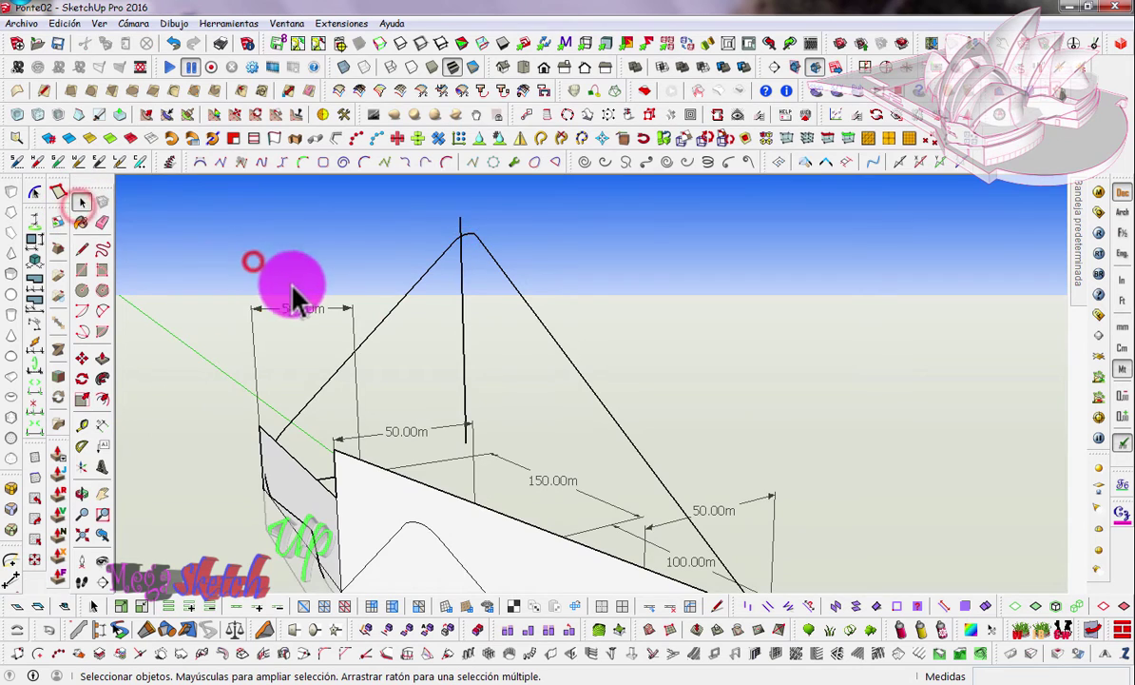
Step: Delete the left vertical face, the large vertical face and the triangular bottom face
{"action": "mouse_move", "coordinate": [291, 297]}
{"action": "middle_mouse_down"}
{"action": "mouse_move", "coordinate": [324, 385]}
{"action": "mouse_move", "coordinate": [371, 362]}
{"action": "mouse_move", "coordinate": [352, 457]}
{"action": "mouse_move", "coordinate": [325, 474]}
{"action": "mouse_move", "coordinate": [321, 497]}
{"action": "middle_mouse_up"}
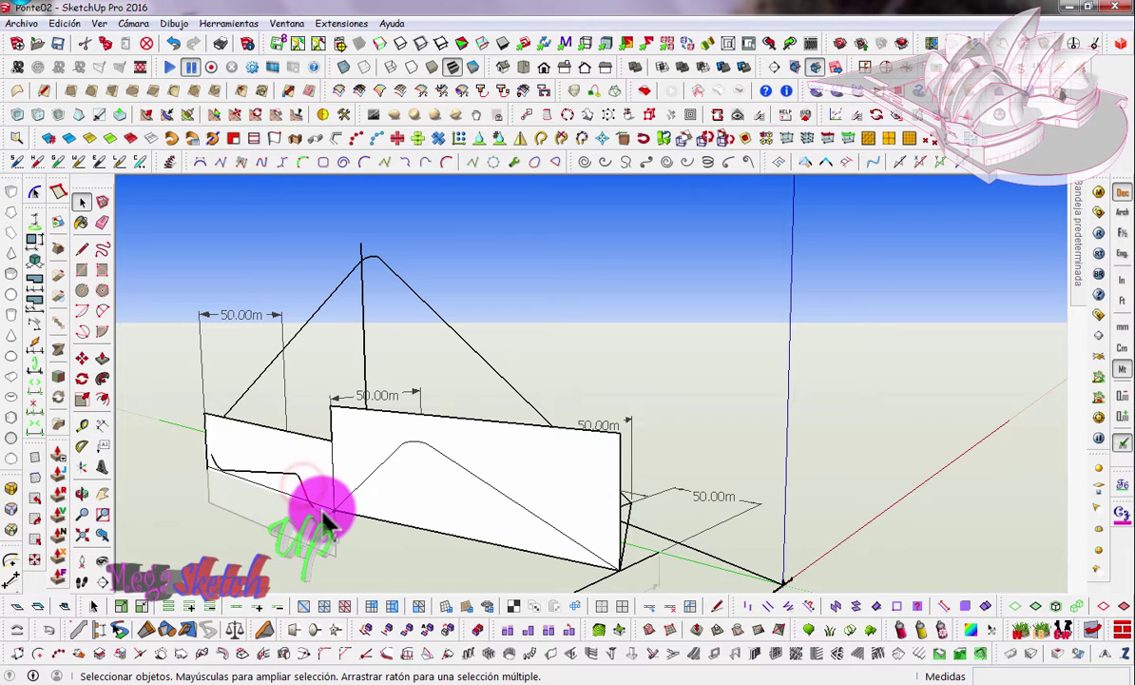
{"action": "triple_click", "coordinate": [322, 504]}
{"action": "left_click", "coordinate": [393, 487]}
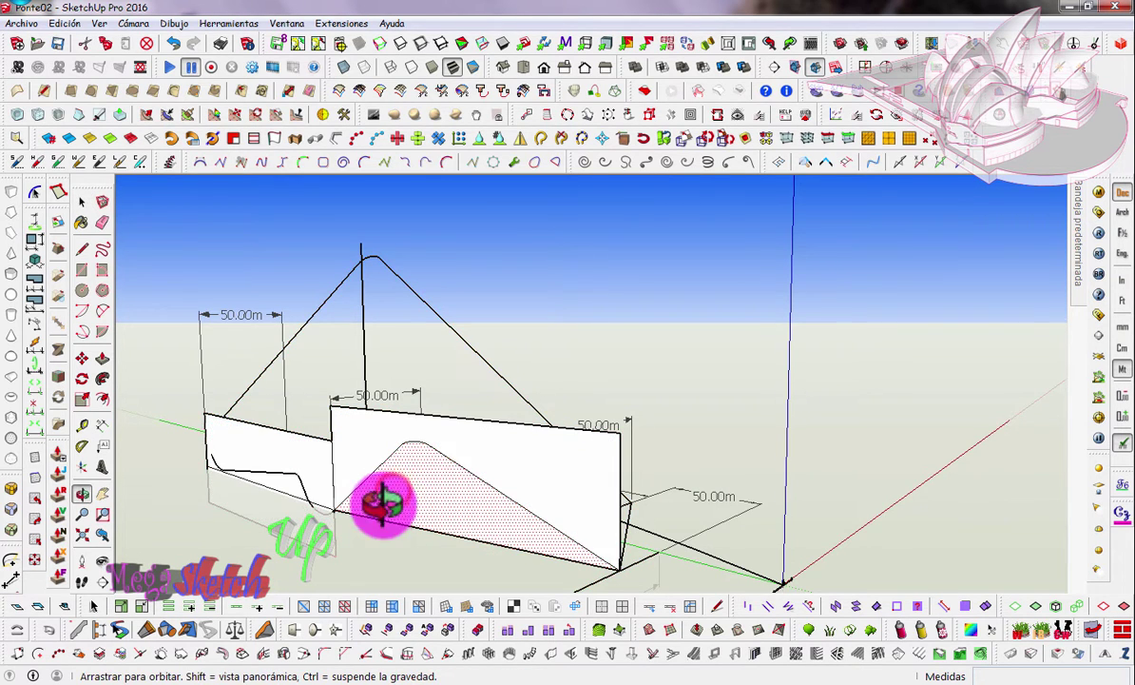
{"action": "middle_click_drag", "start_coordinate": [385, 507], "coordinate": [338, 447]}
{"action": "left_click", "coordinate": [324, 466]}
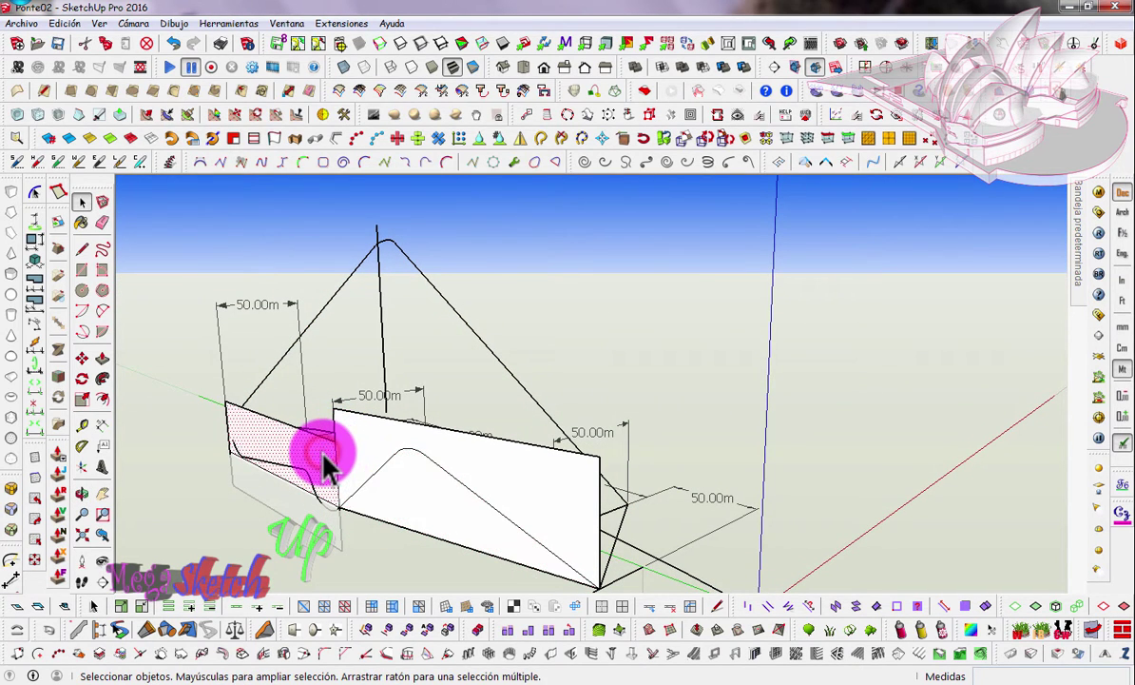
{"action": "key", "text": "Delete"}
{"action": "left_click", "coordinate": [363, 436]}
{"action": "key", "text": "Delete"}
{"action": "left_click", "coordinate": [415, 485]}
{"action": "key", "text": "Delete"}
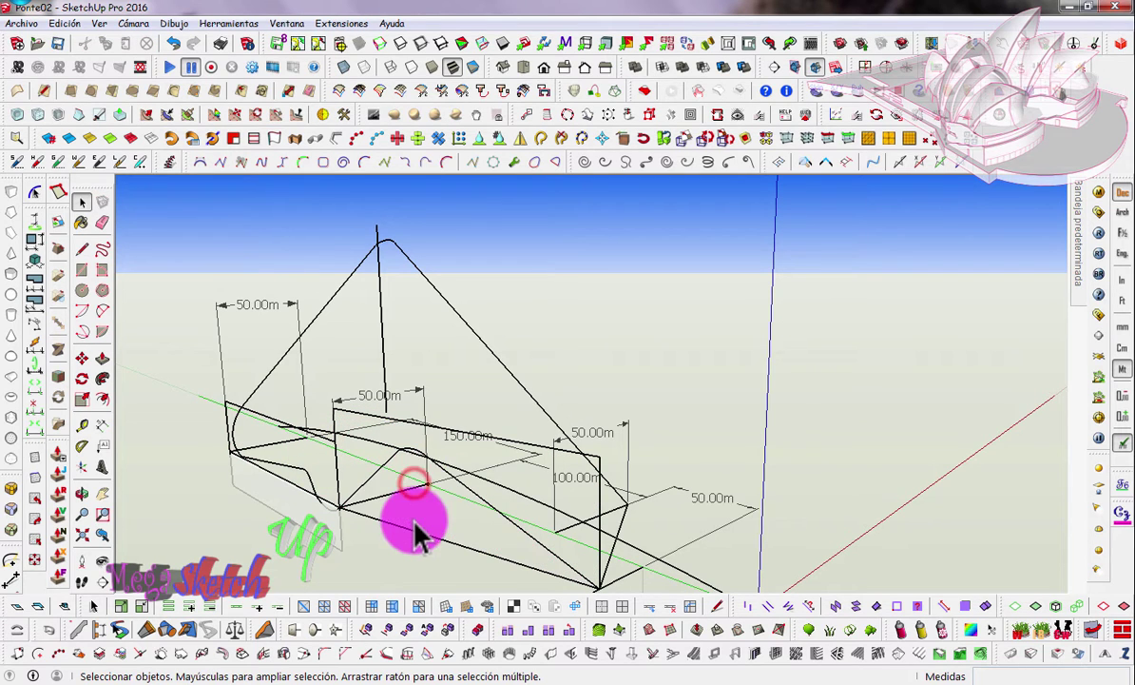
{"action": "middle_click_drag", "start_coordinate": [412, 537], "coordinate": [309, 504]}
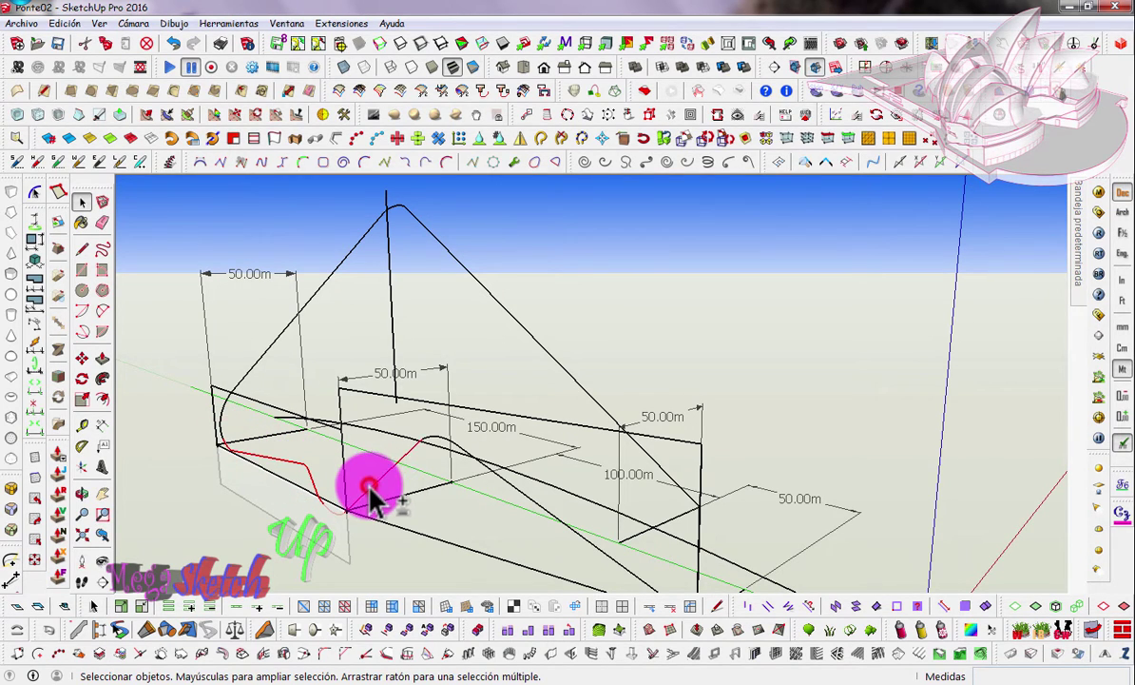
Step: Scale the selected deck curves along the blue axis to about 0.78, then deselect
{"action": "left_click", "coordinate": [433, 437]}
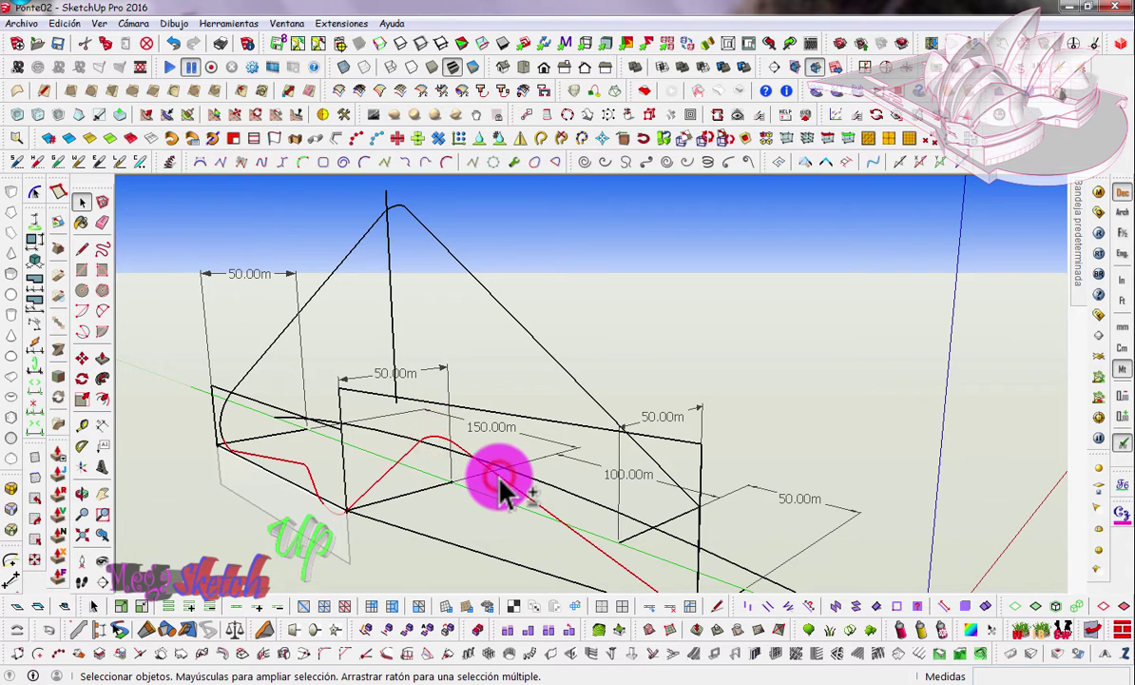
{"action": "mouse_move", "coordinate": [499, 485]}
{"action": "middle_mouse_down"}
{"action": "mouse_move", "coordinate": [436, 393]}
{"action": "mouse_move", "coordinate": [393, 388]}
{"action": "mouse_move", "coordinate": [432, 409]}
{"action": "middle_mouse_up"}
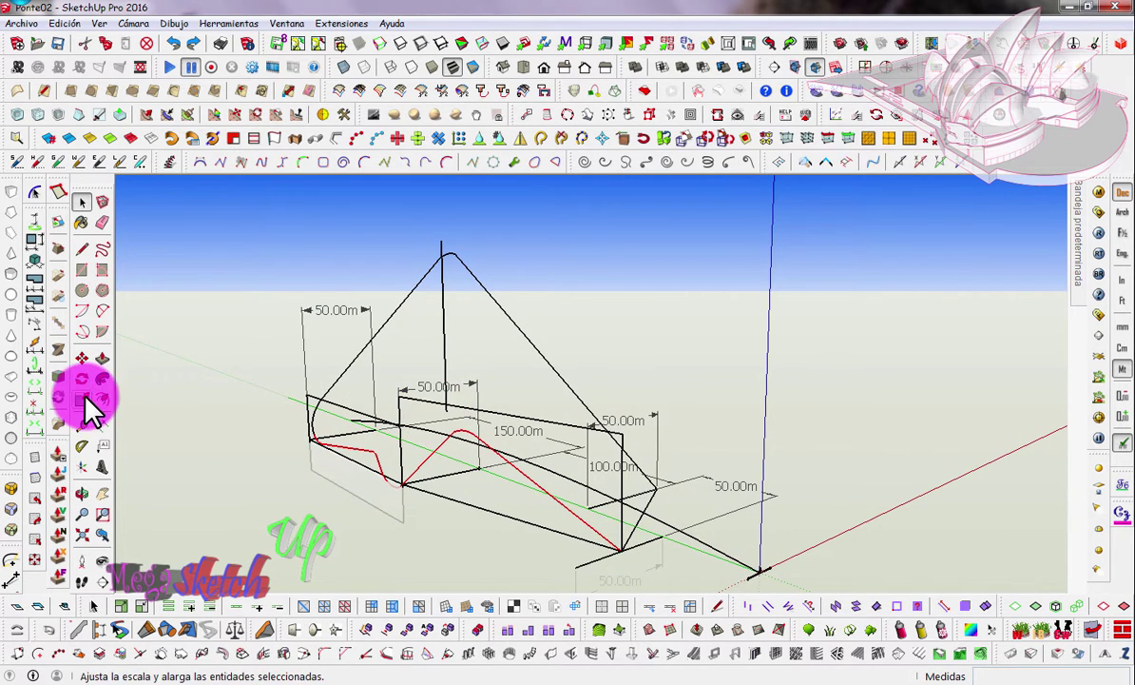
{"action": "left_click", "coordinate": [83, 398]}
{"action": "left_click_drag", "start_coordinate": [426, 490], "coordinate": [418, 476]}
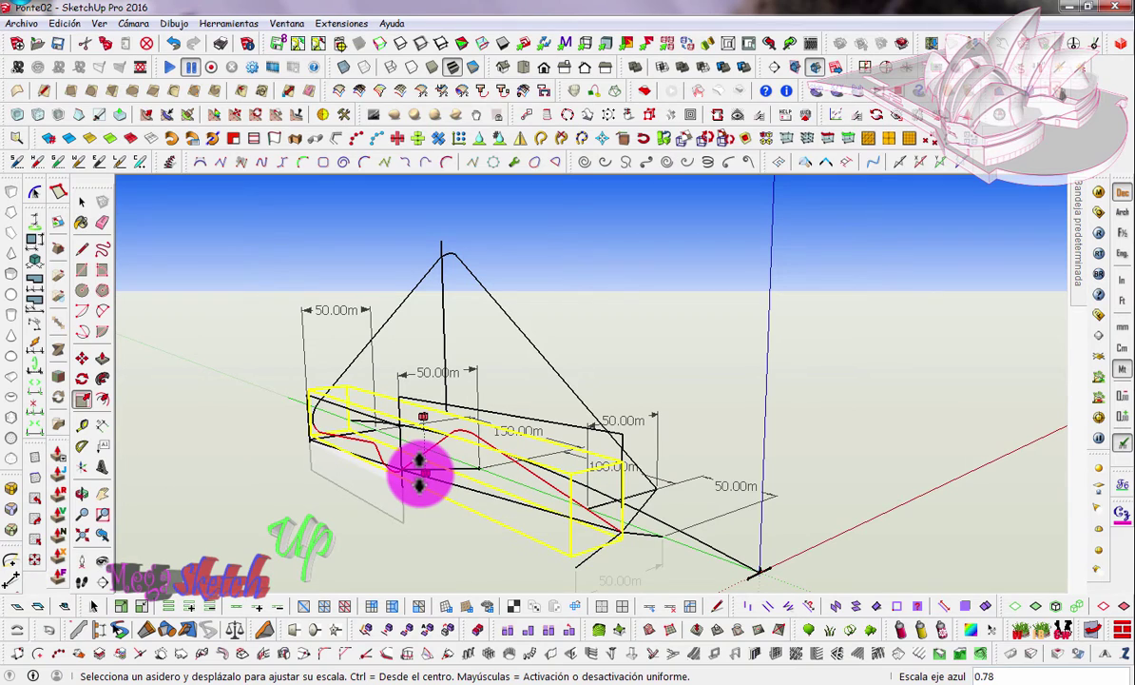
{"action": "left_click", "coordinate": [81, 202]}
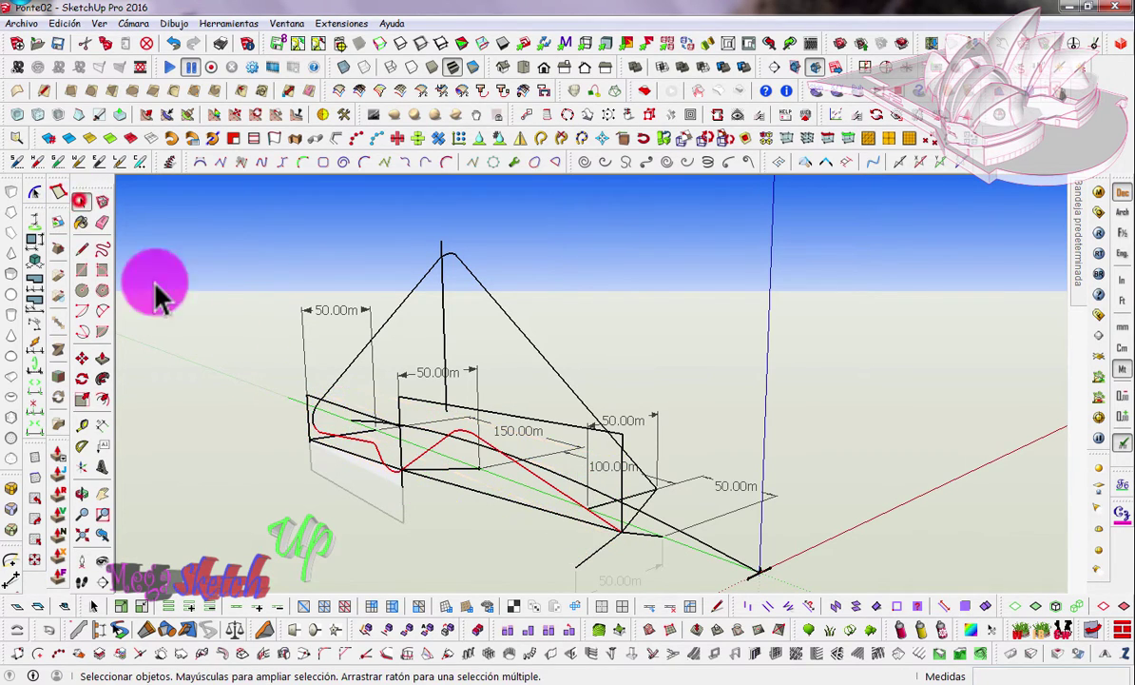
{"action": "left_click", "coordinate": [198, 307]}
{"action": "mouse_move", "coordinate": [481, 495]}
{"action": "middle_mouse_down"}
{"action": "mouse_move", "coordinate": [388, 494]}
{"action": "mouse_move", "coordinate": [457, 469]}
{"action": "mouse_move", "coordinate": [564, 491]}
{"action": "mouse_move", "coordinate": [576, 517]}
{"action": "mouse_move", "coordinate": [436, 563]}
{"action": "mouse_move", "coordinate": [385, 499]}
{"action": "mouse_move", "coordinate": [358, 491]}
{"action": "mouse_move", "coordinate": [481, 507]}
{"action": "middle_mouse_up"}
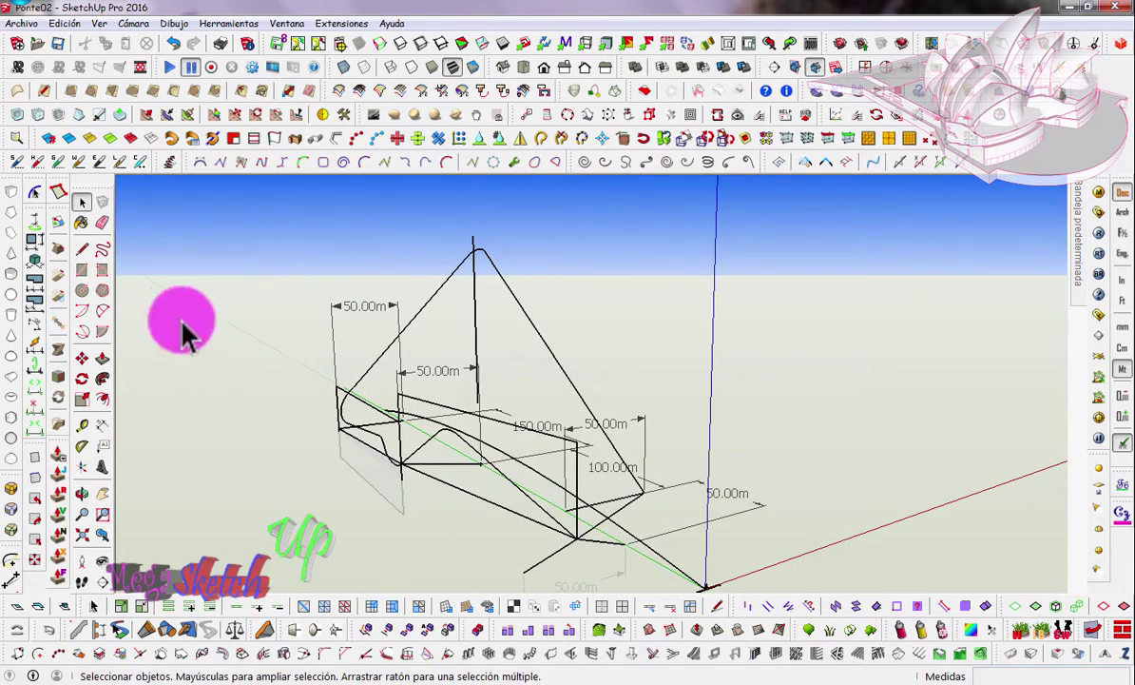
Step: Remove the remaining 50, 100 and 150 m dimension annotations and a short vertical edge
{"action": "left_click", "coordinate": [81, 204]}
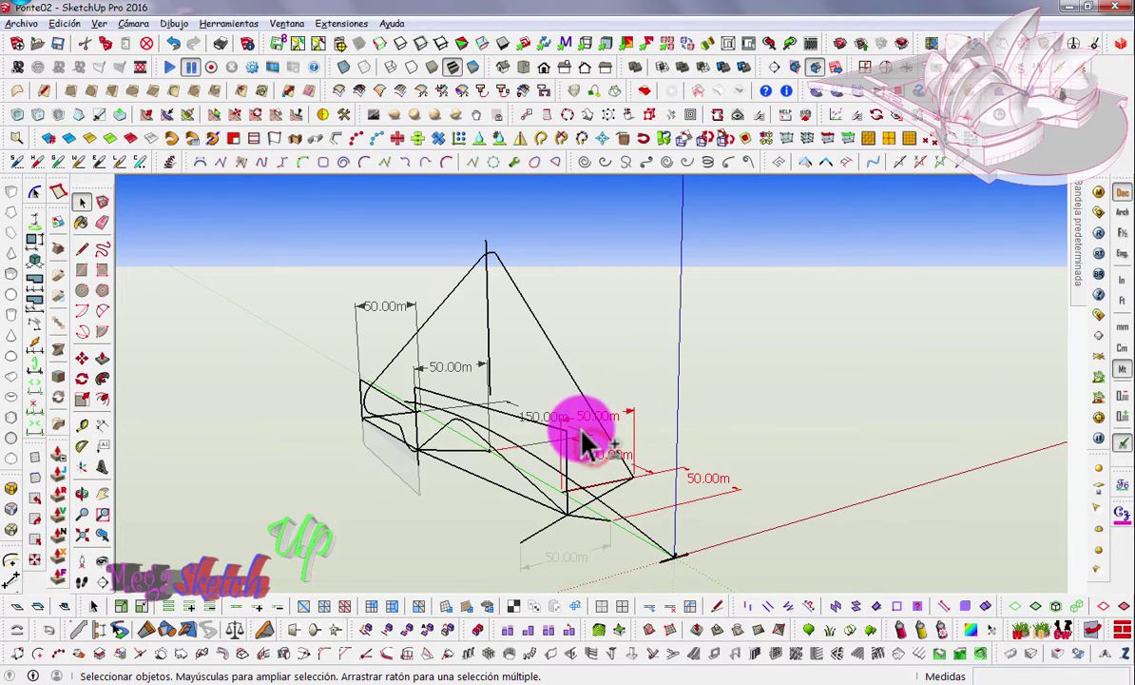
{"action": "left_click", "coordinate": [455, 367]}
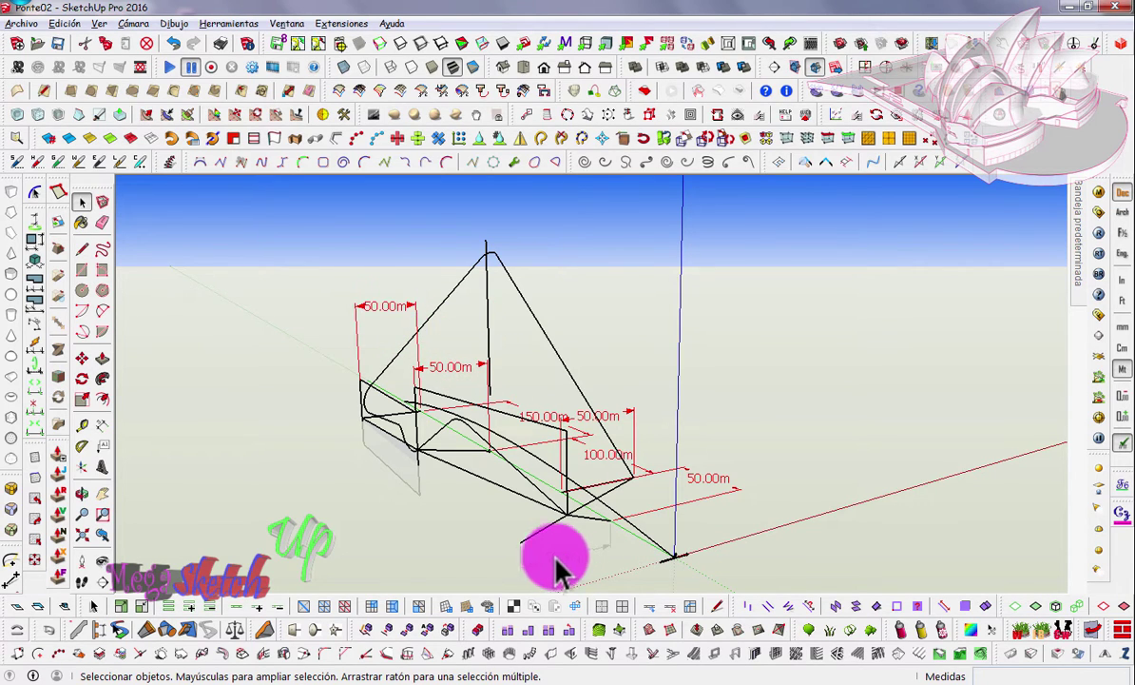
{"action": "key", "text": "ctrl+z"}
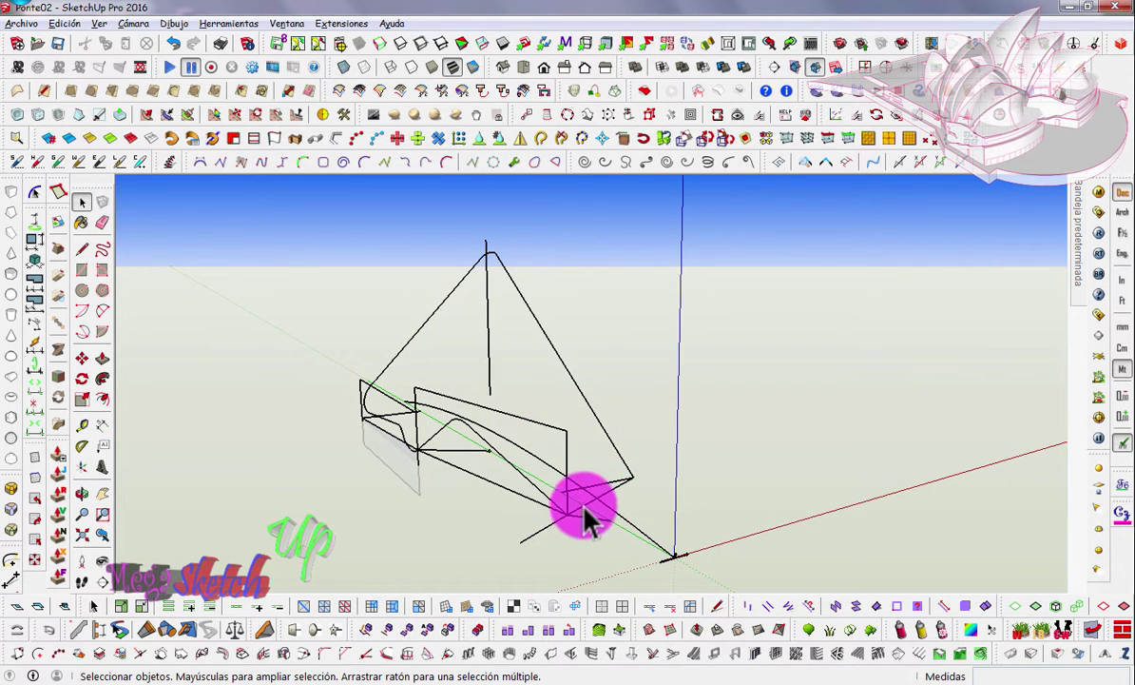
{"action": "left_click", "coordinate": [558, 429]}
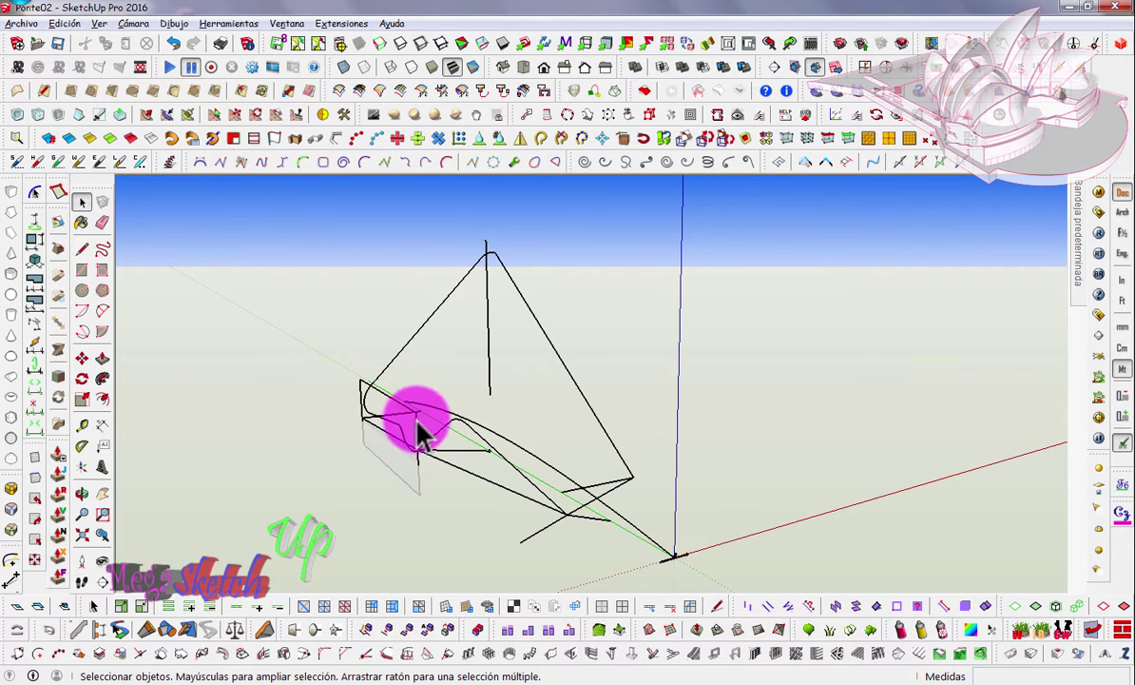
Step: Reshape the notched profile beside the deck curve by moving its segments
{"action": "left_click_drag", "start_coordinate": [418, 436], "coordinate": [417, 463]}
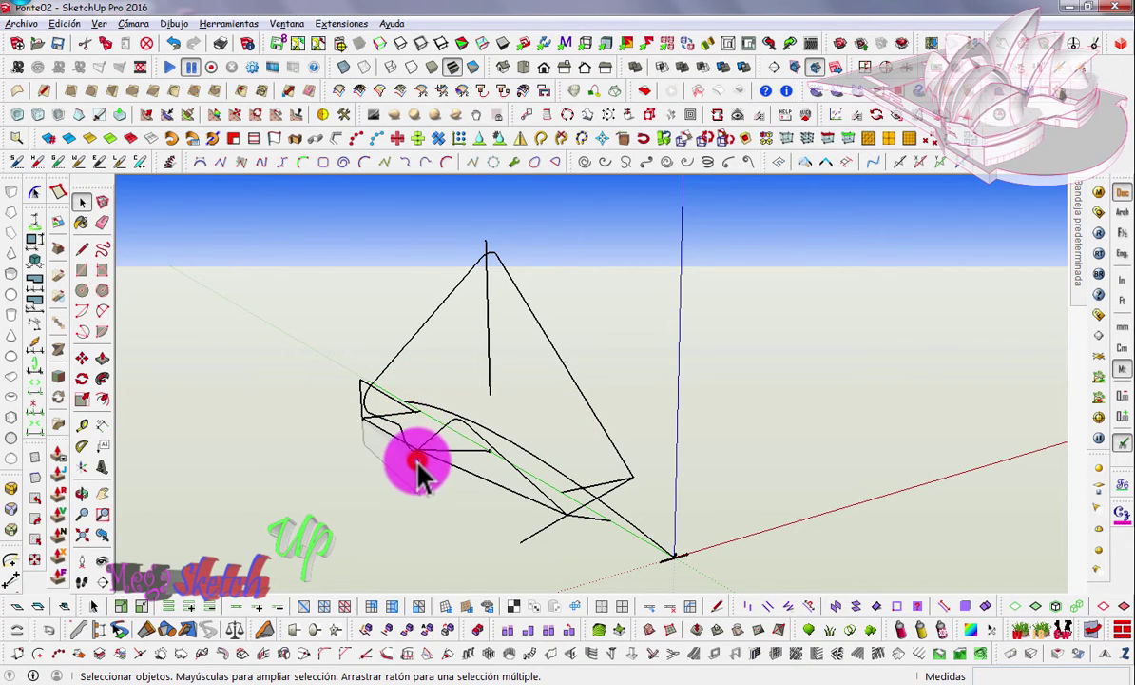
{"action": "mouse_move", "coordinate": [418, 471]}
{"action": "left_mouse_down"}
{"action": "mouse_move", "coordinate": [378, 445]}
{"action": "mouse_move", "coordinate": [373, 475]}
{"action": "mouse_move", "coordinate": [362, 425]}
{"action": "left_mouse_up"}
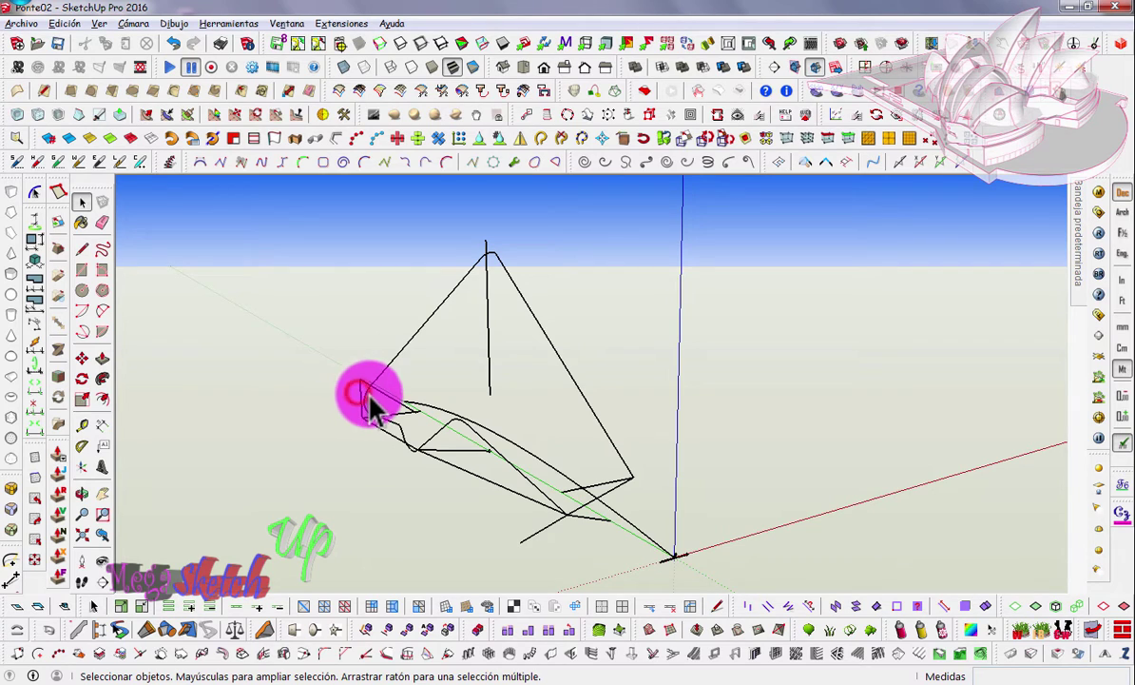
{"action": "left_click", "coordinate": [361, 388]}
{"action": "left_click_drag", "start_coordinate": [388, 395], "coordinate": [407, 421]}
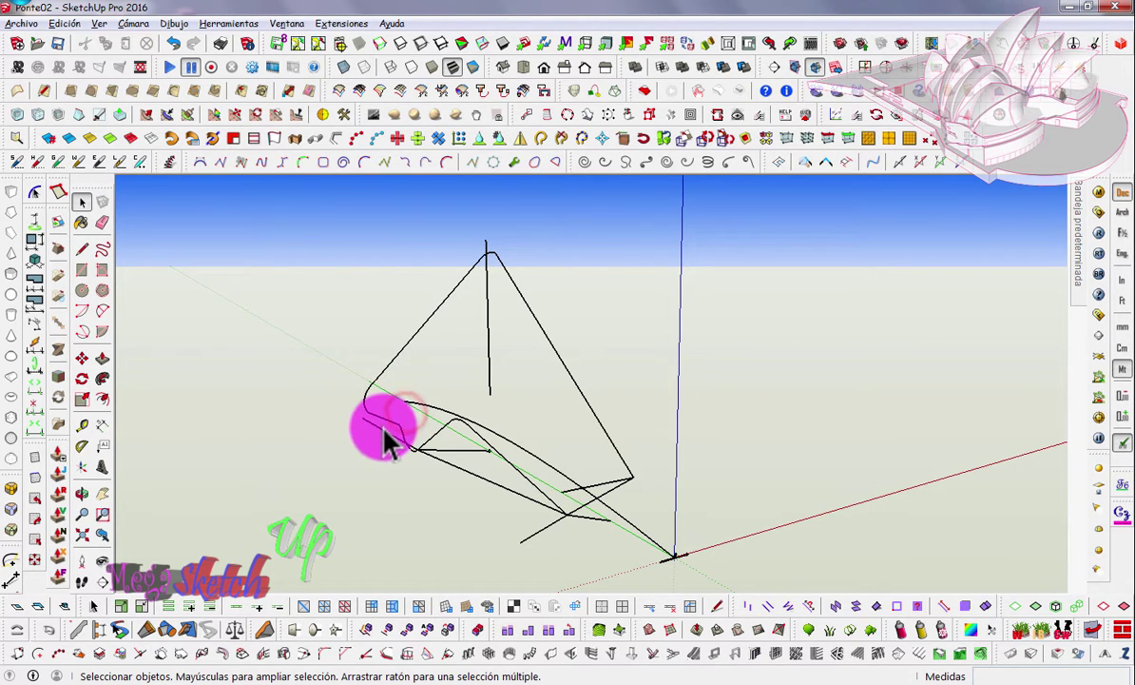
{"action": "left_click_drag", "start_coordinate": [385, 439], "coordinate": [445, 460]}
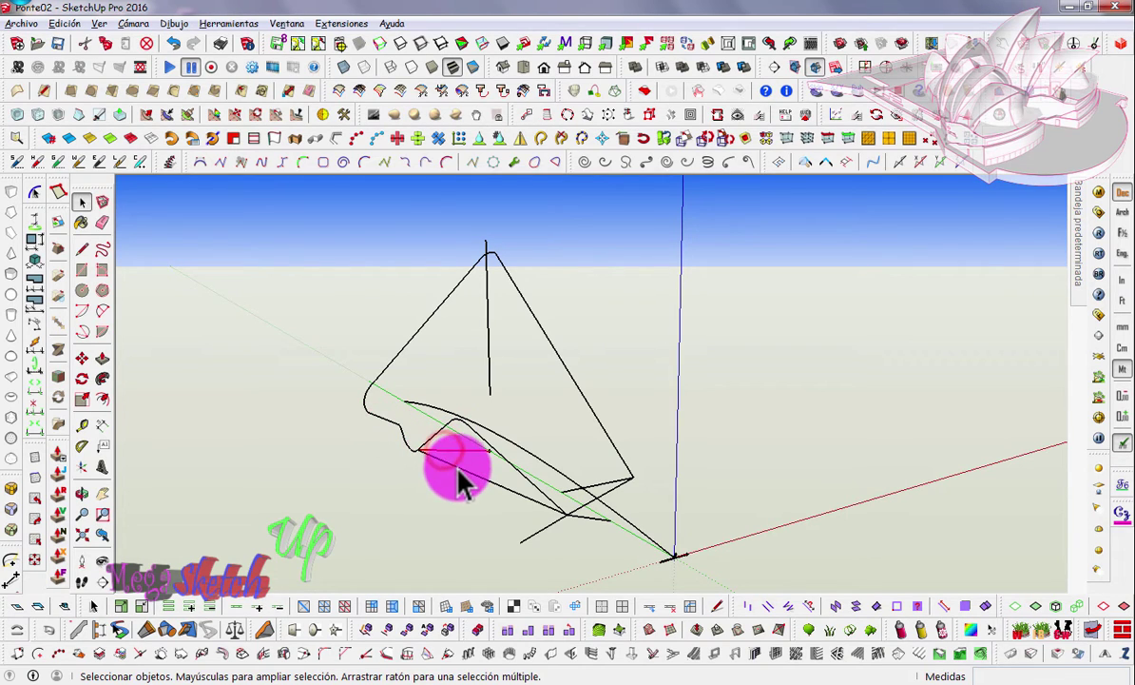
Step: Delete the vertical line inside the tower triangle
{"action": "left_click", "coordinate": [489, 352]}
{"action": "key", "text": "Delete"}
{"action": "left_click_drag", "start_coordinate": [584, 540], "coordinate": [559, 549]}
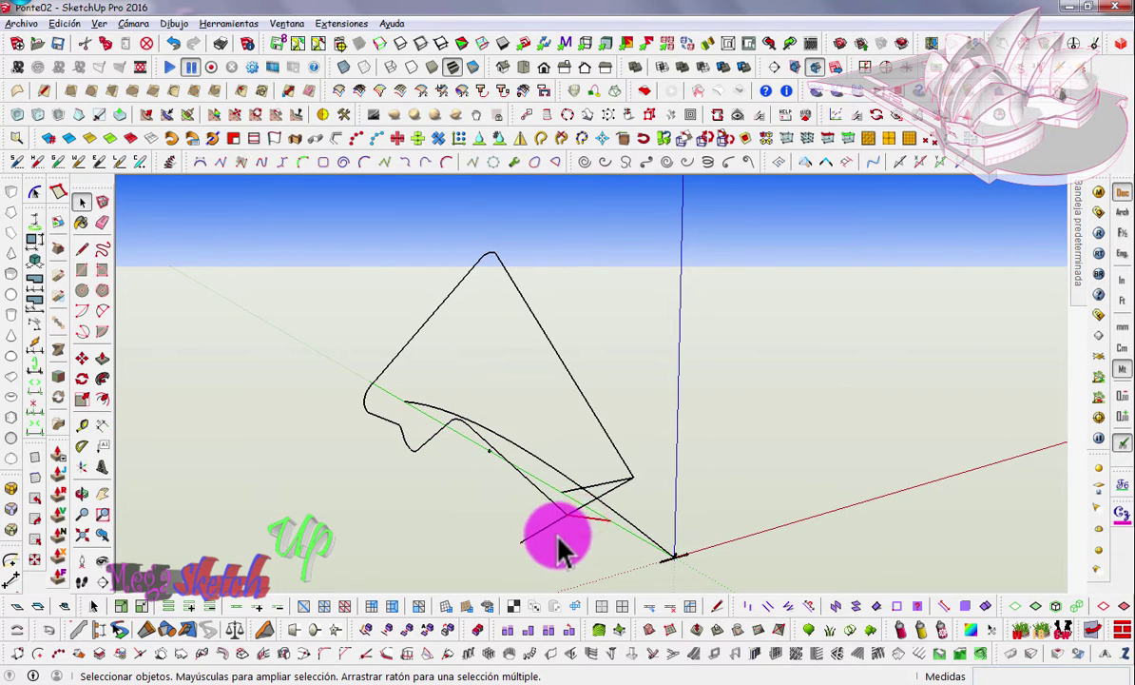
{"action": "mouse_move", "coordinate": [558, 535]}
{"action": "middle_mouse_down"}
{"action": "mouse_move", "coordinate": [533, 490]}
{"action": "mouse_move", "coordinate": [496, 525]}
{"action": "mouse_move", "coordinate": [472, 529]}
{"action": "mouse_move", "coordinate": [435, 507]}
{"action": "mouse_move", "coordinate": [413, 460]}
{"action": "mouse_move", "coordinate": [405, 490]}
{"action": "middle_mouse_up"}
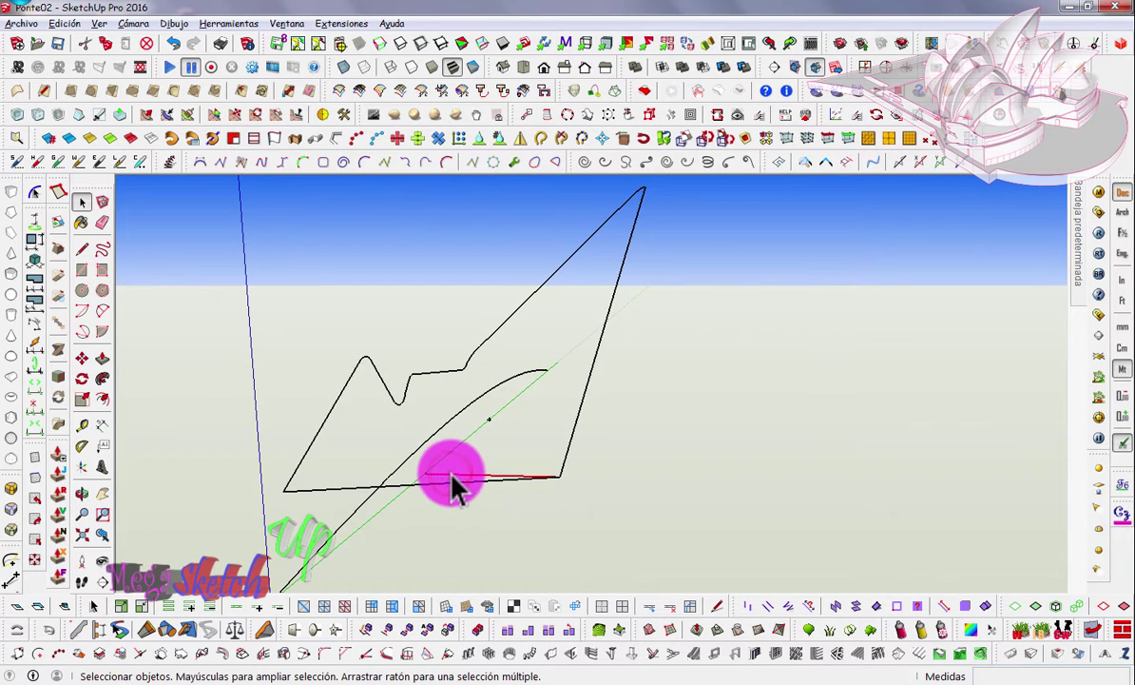
{"action": "mouse_move", "coordinate": [457, 451]}
{"action": "middle_mouse_down"}
{"action": "mouse_move", "coordinate": [469, 444]}
{"action": "mouse_move", "coordinate": [245, 474]}
{"action": "mouse_move", "coordinate": [411, 392]}
{"action": "mouse_move", "coordinate": [521, 392]}
{"action": "mouse_move", "coordinate": [766, 457]}
{"action": "mouse_move", "coordinate": [684, 469]}
{"action": "mouse_move", "coordinate": [594, 440]}
{"action": "mouse_move", "coordinate": [649, 456]}
{"action": "mouse_move", "coordinate": [595, 406]}
{"action": "mouse_move", "coordinate": [613, 409]}
{"action": "middle_mouse_up"}
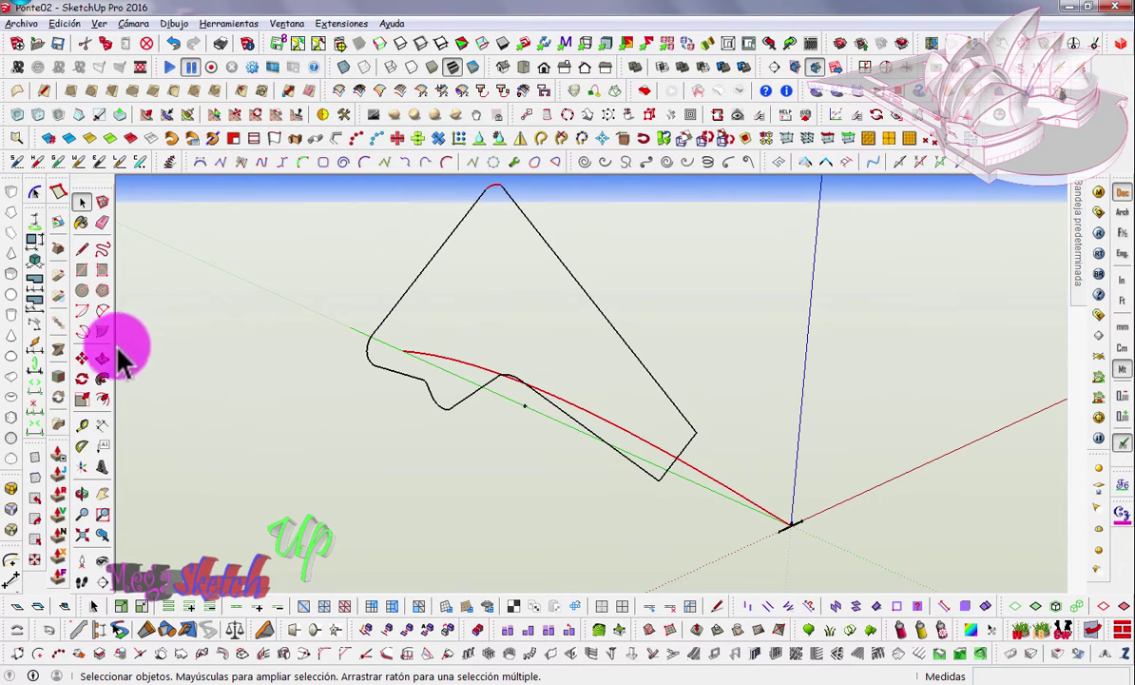
Step: Copy the curved deck line 200 m along the red axis
{"action": "left_click", "coordinate": [84, 361]}
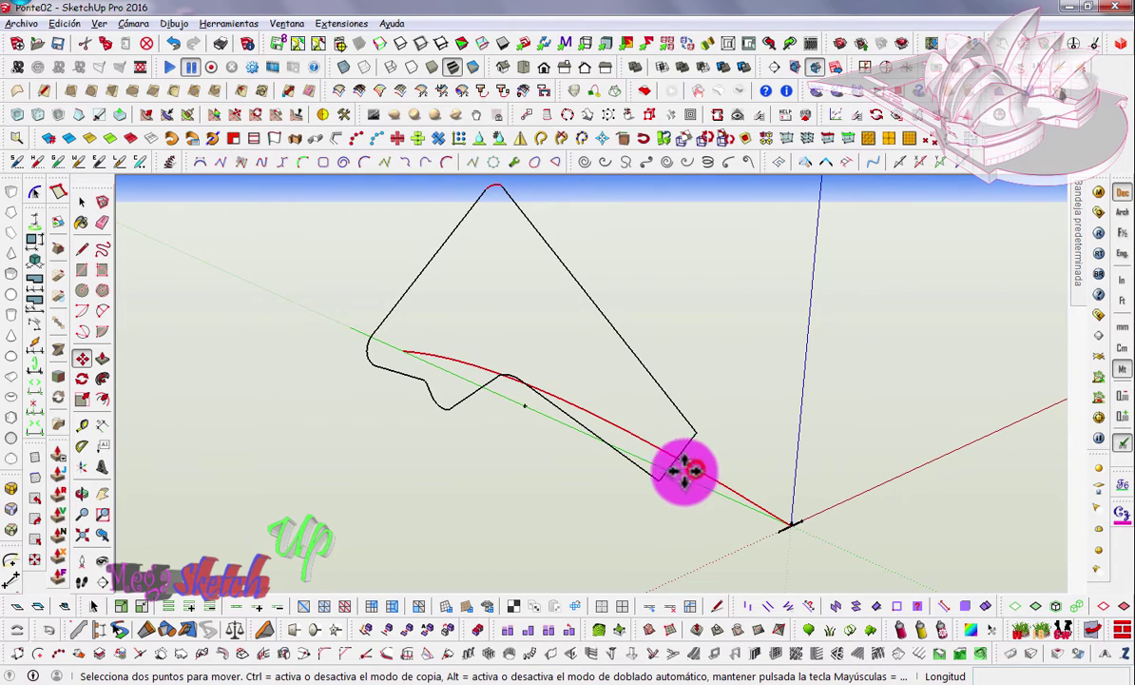
{"action": "left_click", "coordinate": [683, 469]}
{"action": "key", "text": "ctrl"}
{"action": "middle_click_drag", "start_coordinate": [534, 525], "coordinate": [613, 413]}
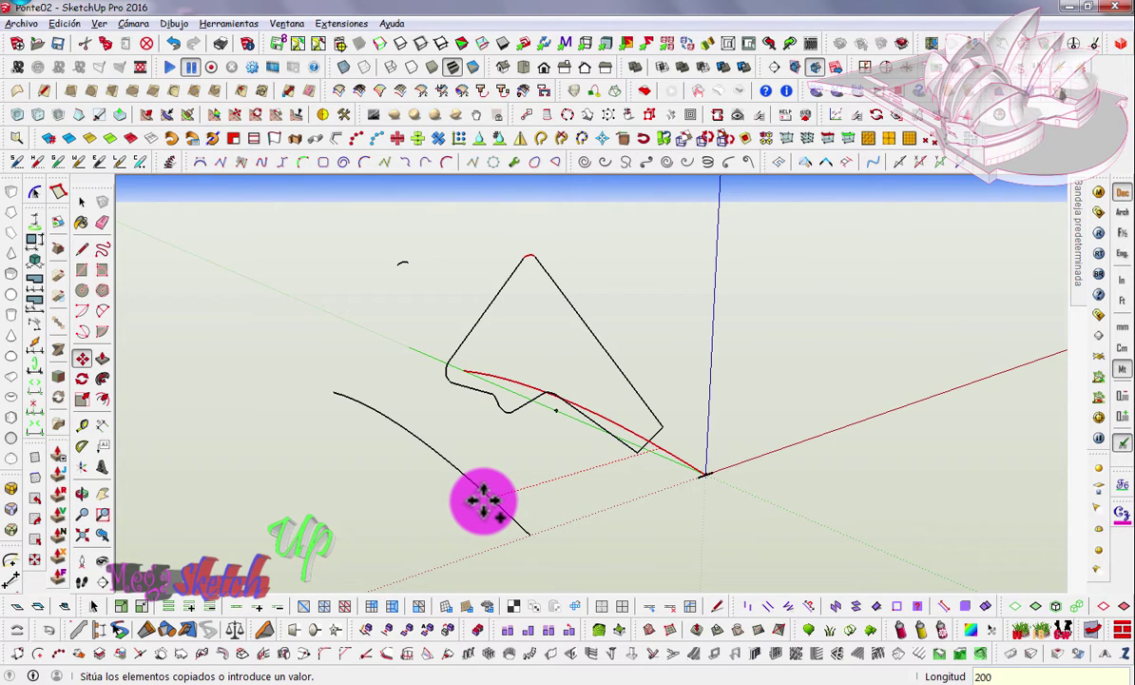
{"action": "left_click", "coordinate": [483, 500]}
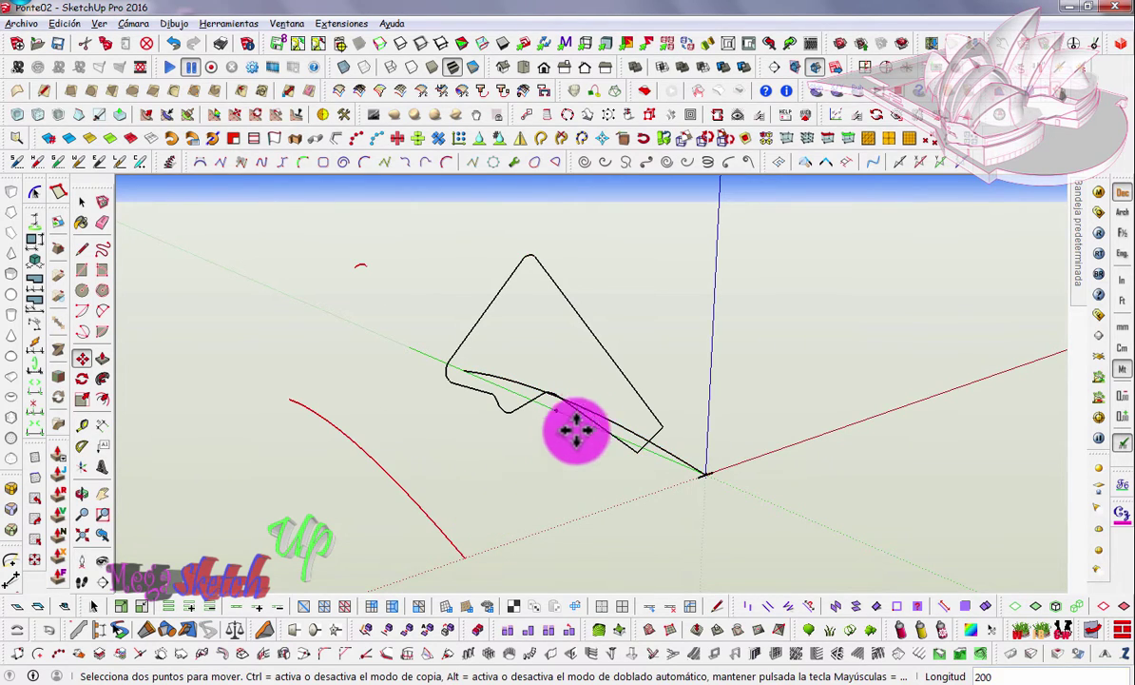
{"action": "mouse_move", "coordinate": [575, 430]}
{"action": "middle_mouse_down"}
{"action": "mouse_move", "coordinate": [594, 405]}
{"action": "mouse_move", "coordinate": [500, 400]}
{"action": "mouse_move", "coordinate": [603, 443]}
{"action": "mouse_move", "coordinate": [457, 362]}
{"action": "middle_mouse_up"}
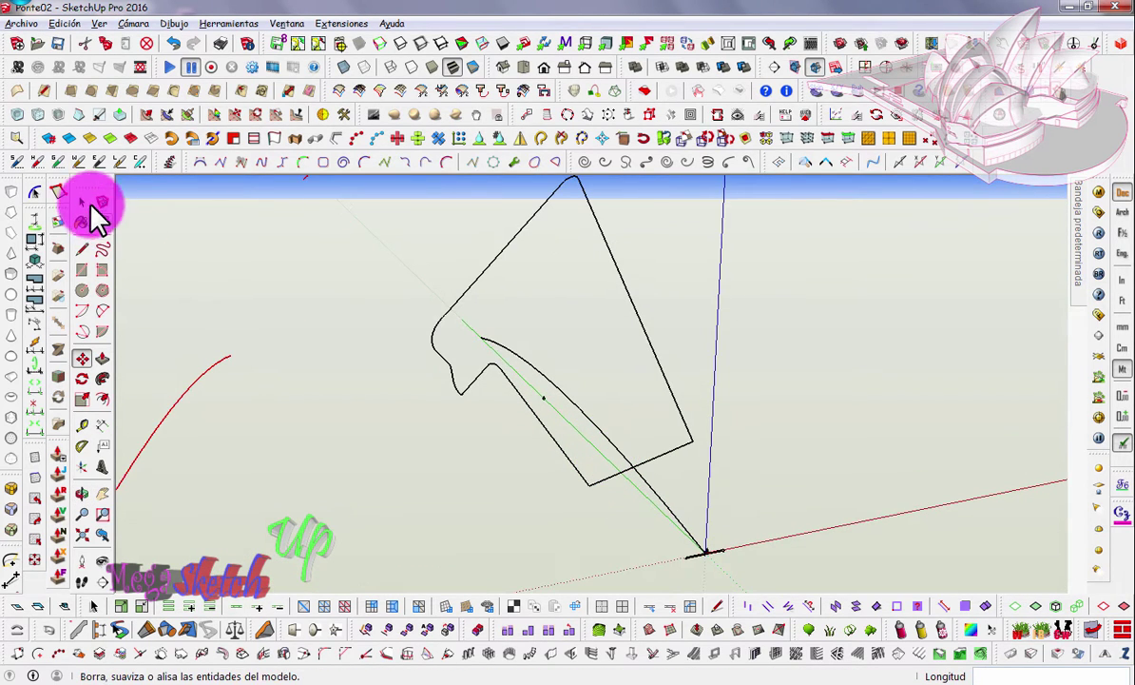
{"action": "middle_click_drag", "start_coordinate": [553, 380], "coordinate": [556, 381]}
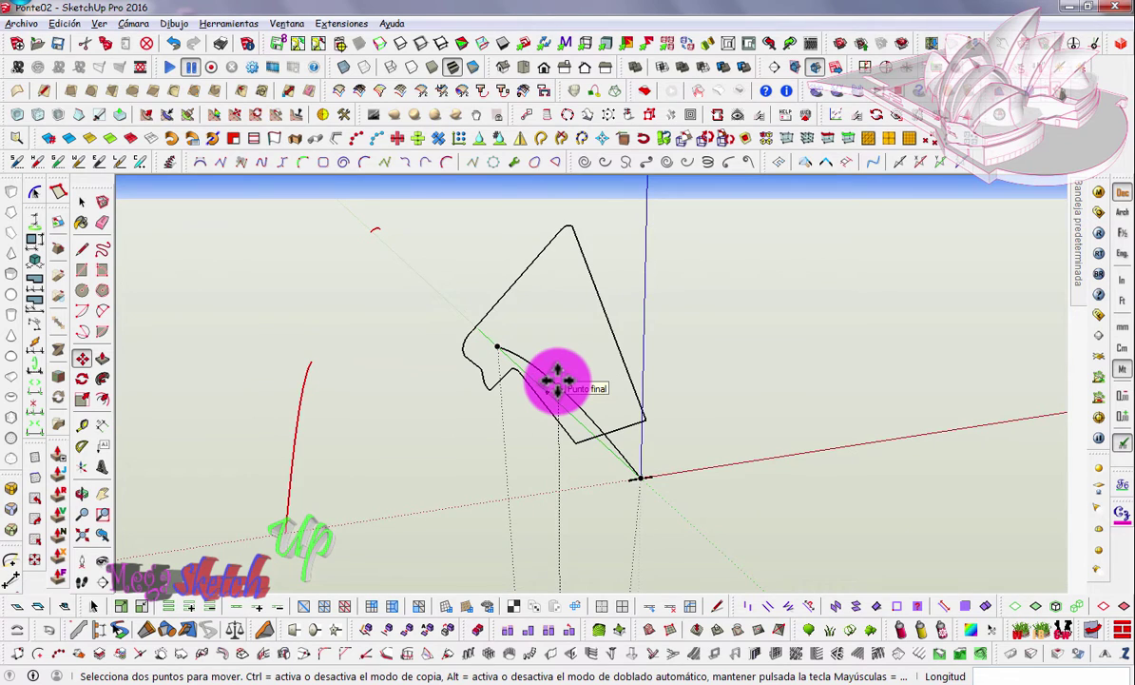
{"action": "left_click", "coordinate": [82, 202]}
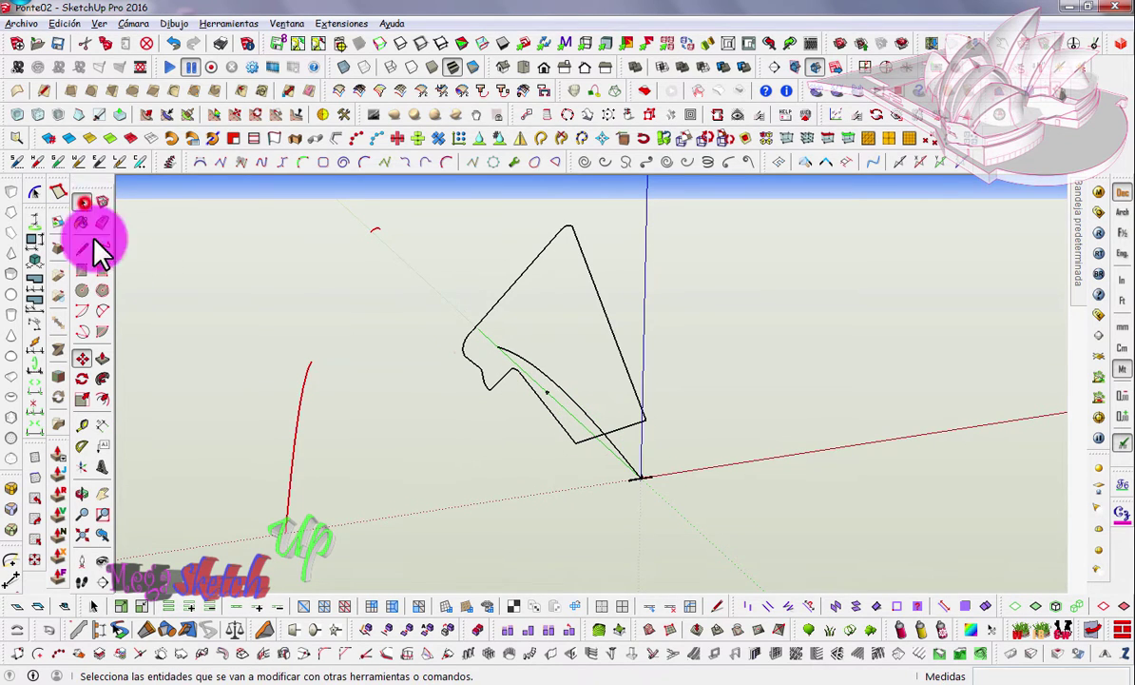
{"action": "scroll", "coordinate": [661, 485], "scroll_direction": "up", "scroll_amount": 1}
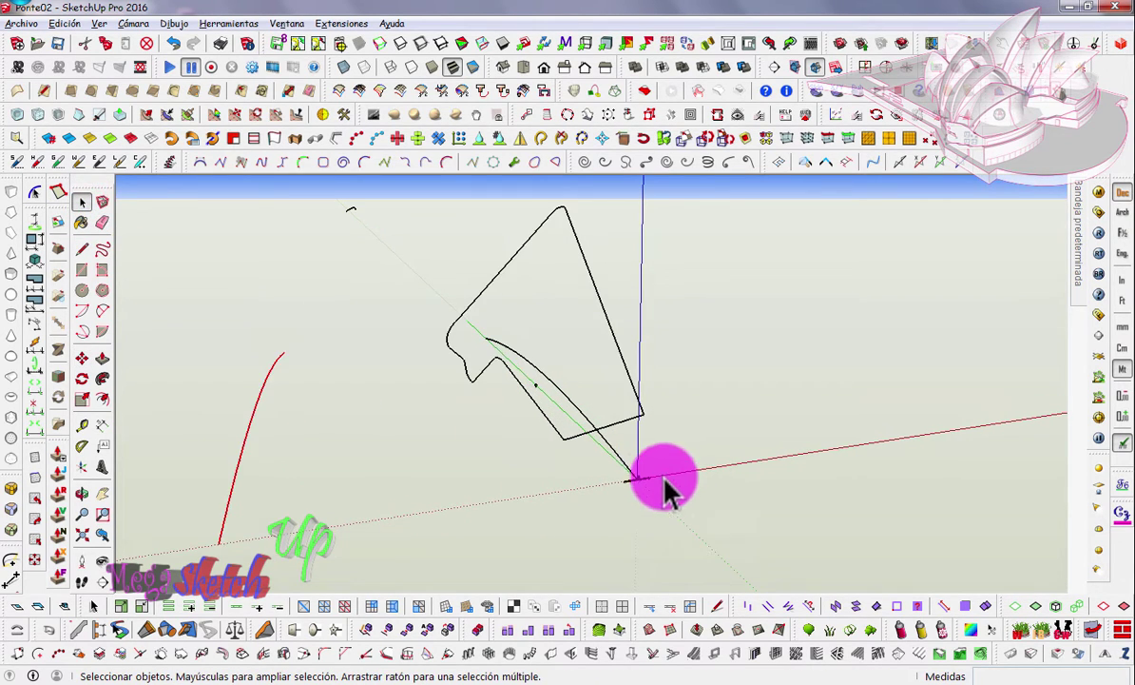
{"action": "scroll", "coordinate": [638, 487], "scroll_direction": "up", "scroll_amount": 2}
{"action": "scroll", "coordinate": [637, 480], "scroll_direction": "down", "scroll_amount": 2}
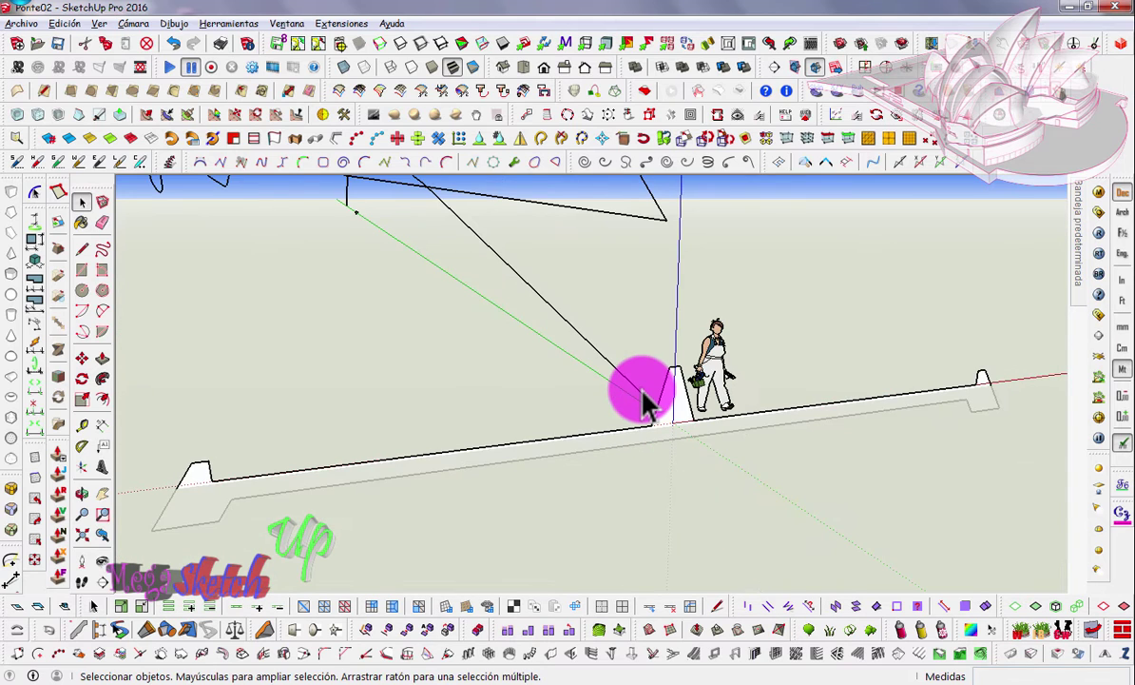
{"action": "scroll", "coordinate": [716, 428], "scroll_direction": "down", "scroll_amount": 2}
{"action": "scroll", "coordinate": [715, 427], "scroll_direction": "down", "scroll_amount": 1}
{"action": "scroll", "coordinate": [715, 427], "scroll_direction": "down", "scroll_amount": 1}
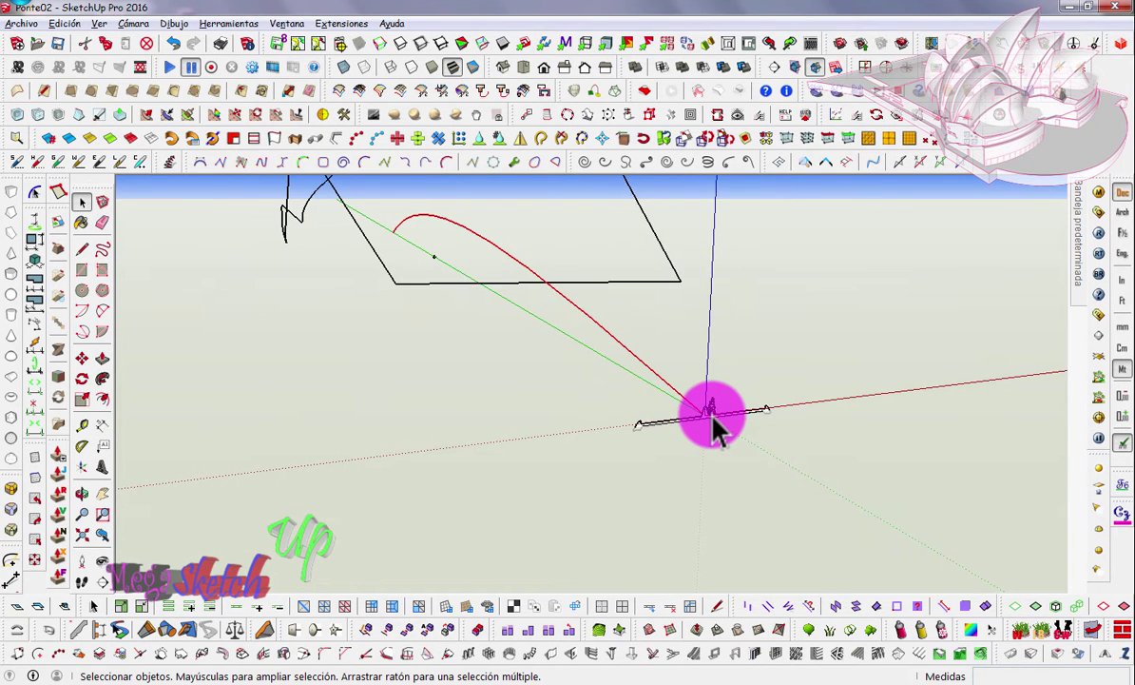
{"action": "middle_click_drag", "start_coordinate": [715, 428], "coordinate": [342, 393]}
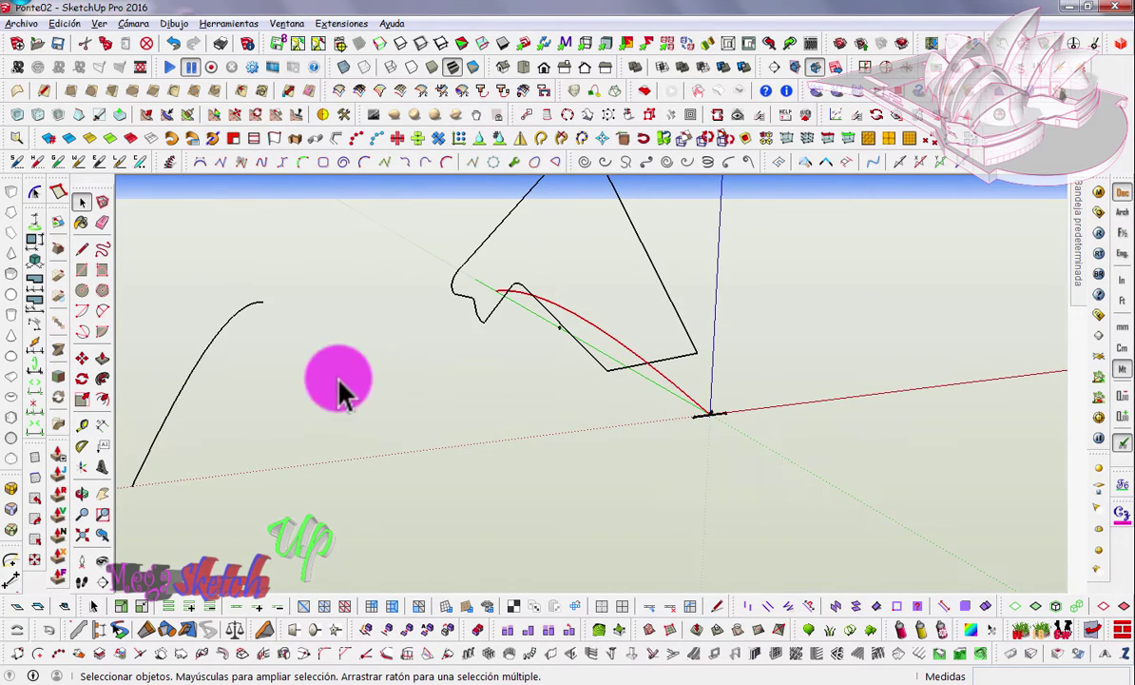
{"action": "left_click", "coordinate": [199, 360]}
{"action": "middle_click_drag", "start_coordinate": [723, 321], "coordinate": [514, 395]}
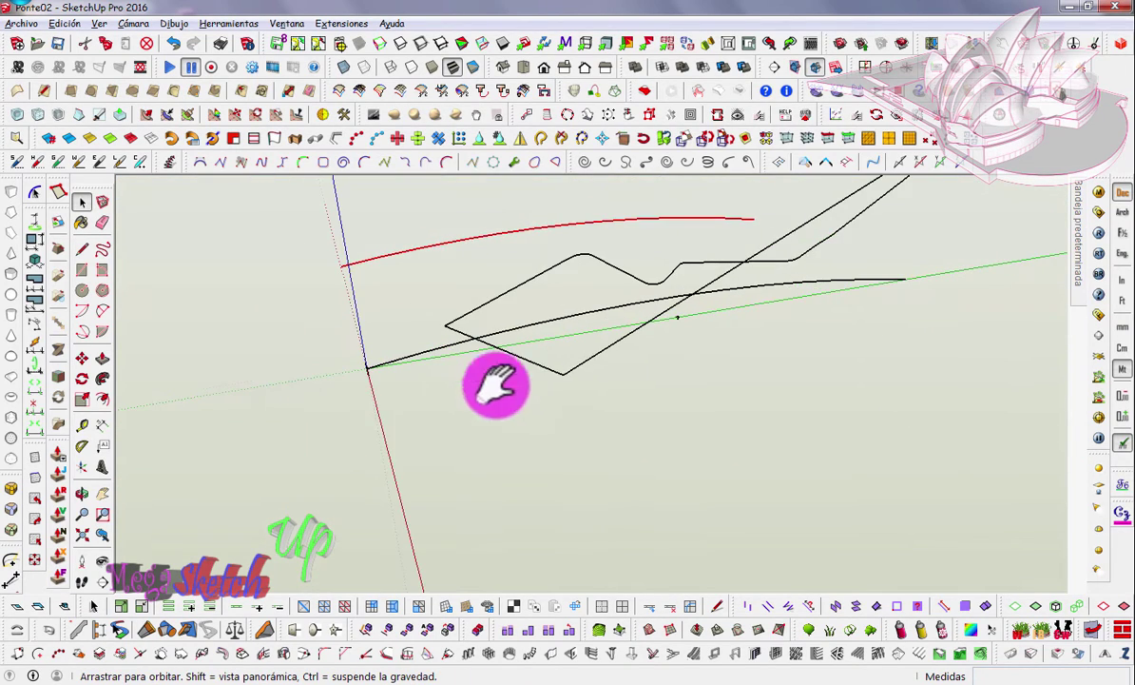
{"action": "middle_click_drag", "start_coordinate": [514, 394], "coordinate": [443, 317]}
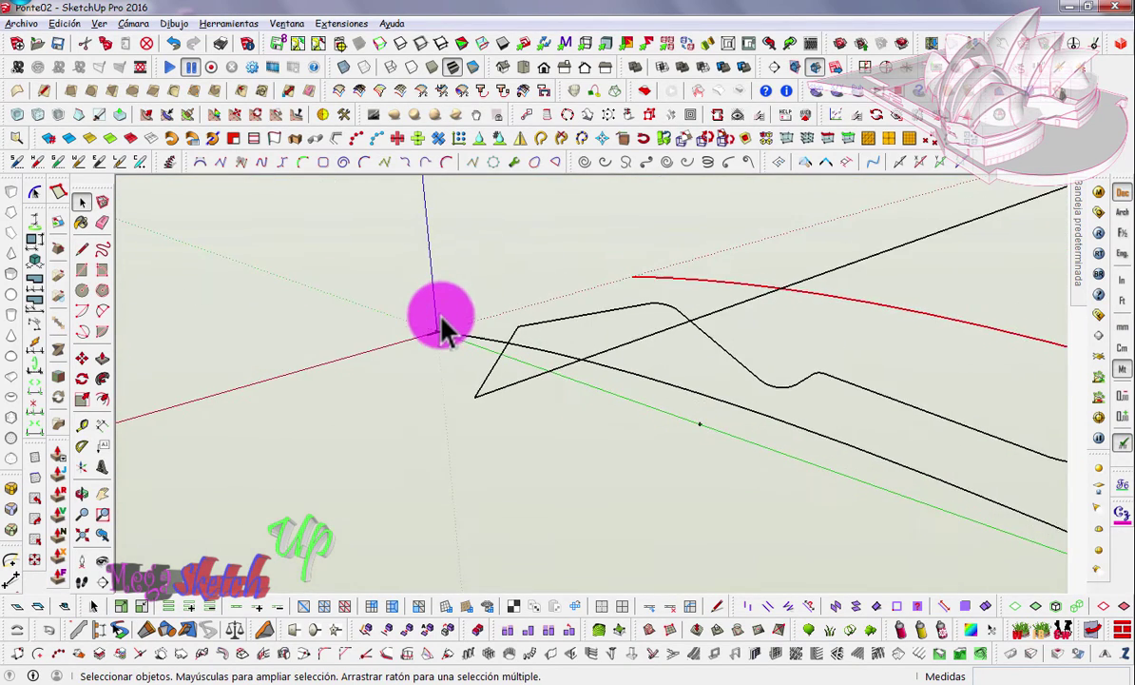
{"action": "scroll", "coordinate": [443, 337], "scroll_direction": "down", "scroll_amount": 3}
{"action": "scroll", "coordinate": [443, 340], "scroll_direction": "down", "scroll_amount": 3}
{"action": "scroll", "coordinate": [445, 344], "scroll_direction": "down", "scroll_amount": 3}
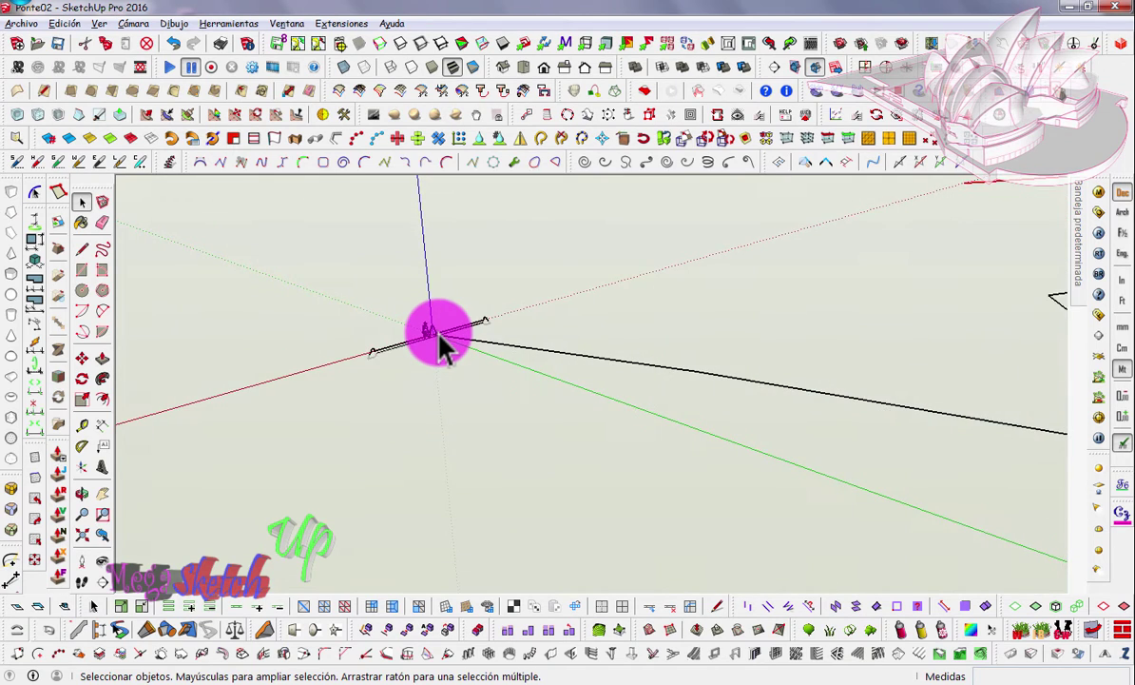
{"action": "scroll", "coordinate": [443, 345], "scroll_direction": "up", "scroll_amount": 3}
{"action": "scroll", "coordinate": [444, 342], "scroll_direction": "up", "scroll_amount": 3}
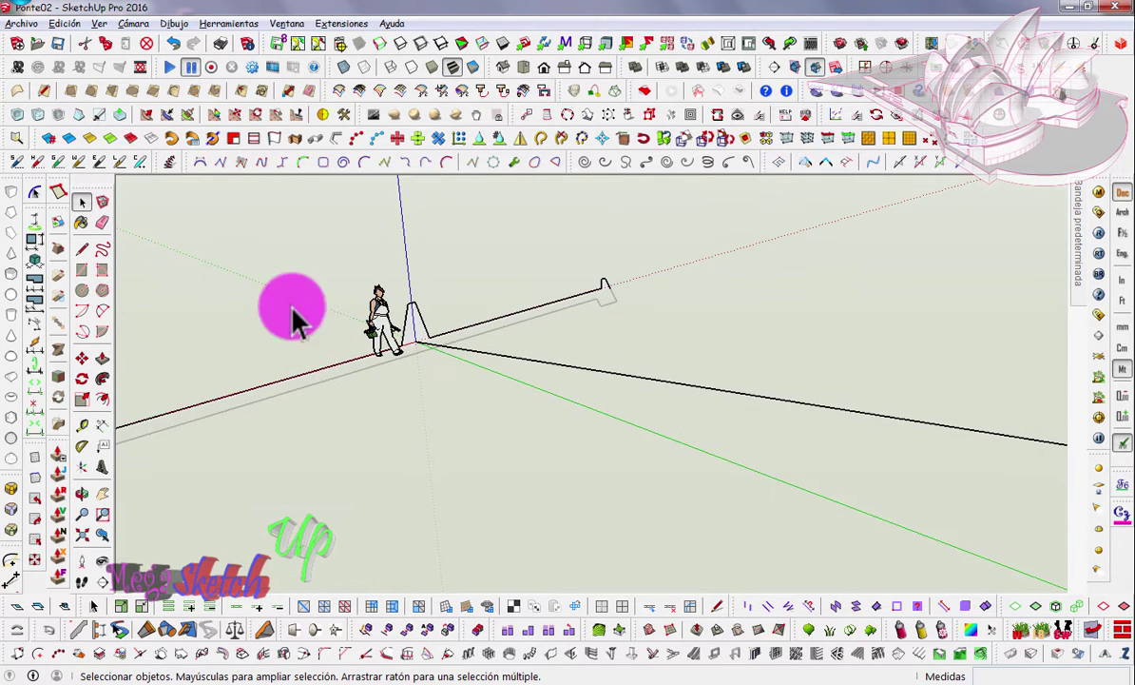
{"action": "left_click", "coordinate": [81, 357]}
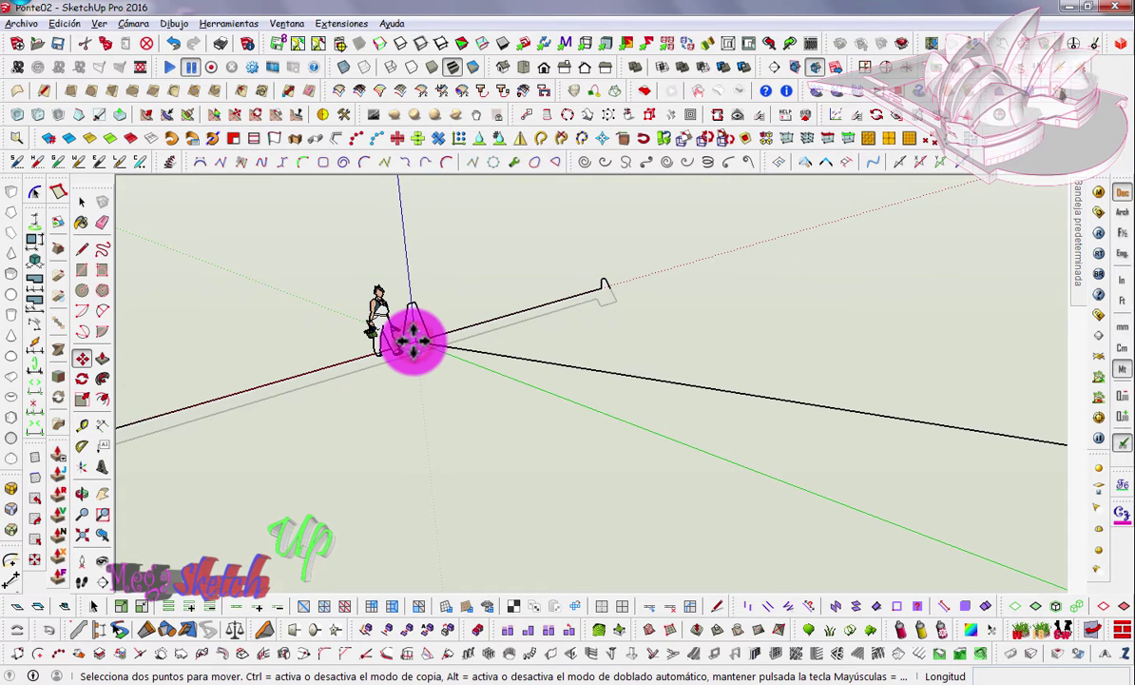
Step: Move the notched outline's point at the origin about 7.01 m to line up with the deck
{"action": "left_click", "coordinate": [413, 340]}
{"action": "scroll", "coordinate": [606, 282], "scroll_direction": "up", "scroll_amount": 3}
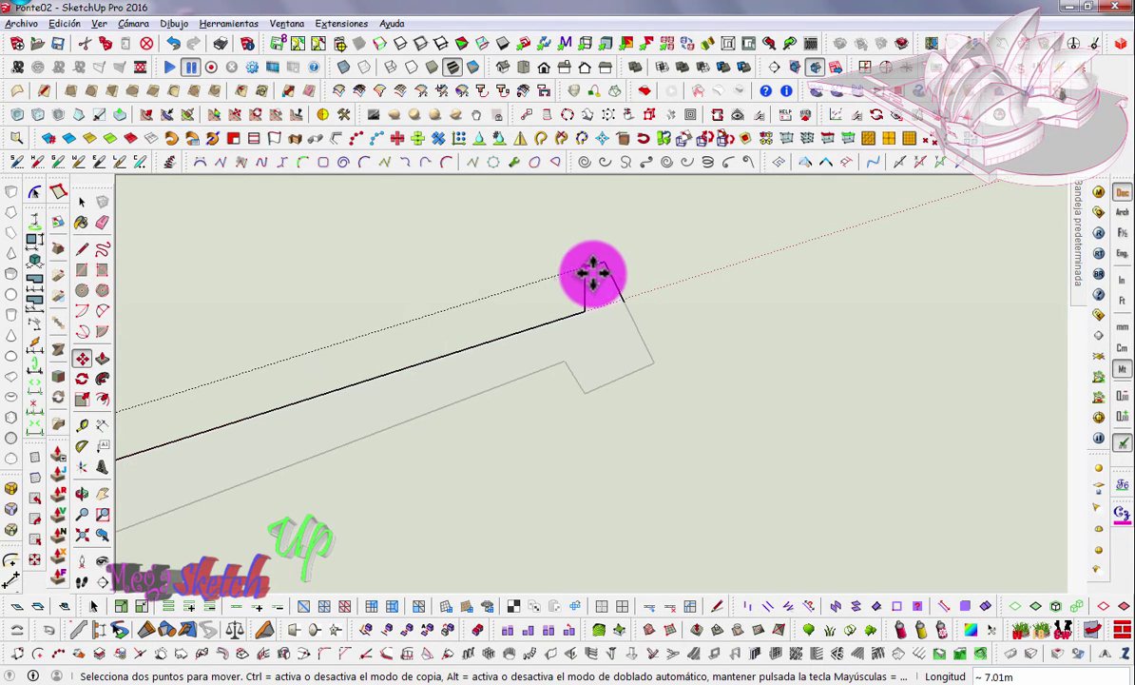
{"action": "left_click", "coordinate": [593, 273]}
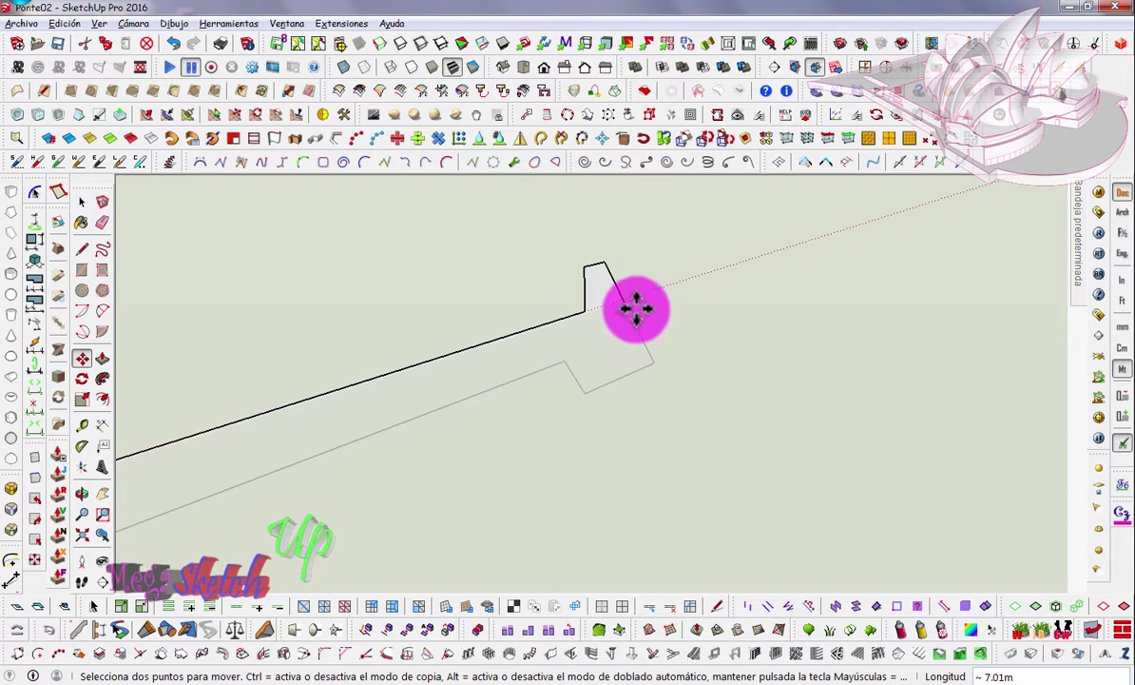
{"action": "left_click", "coordinate": [601, 332]}
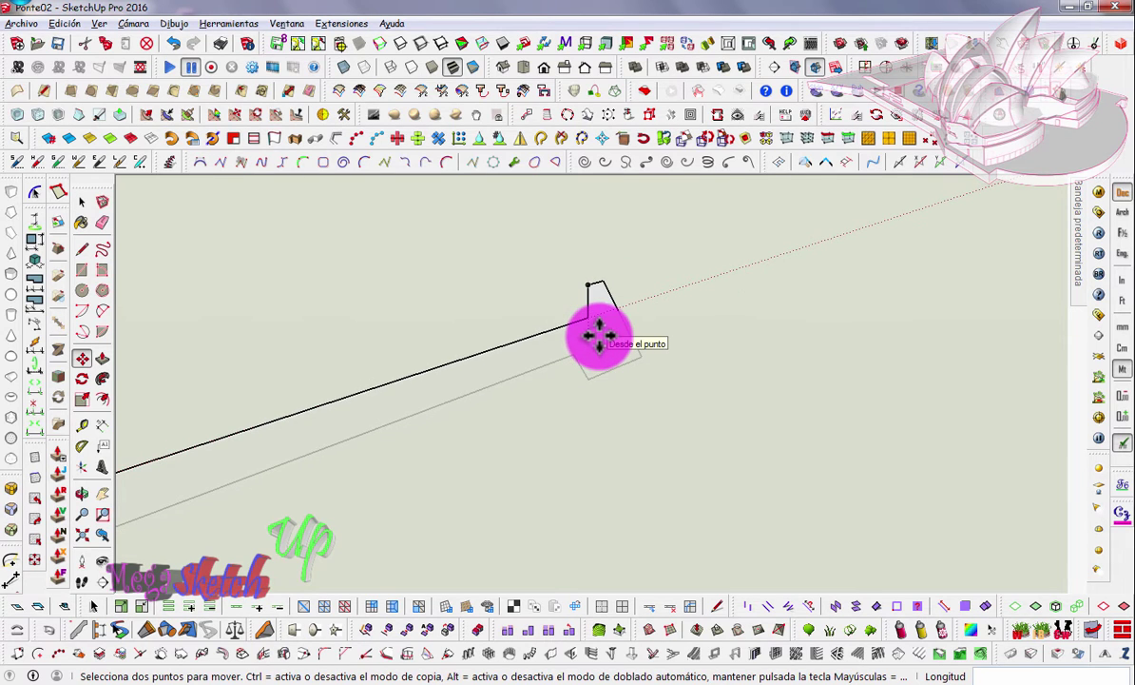
{"action": "scroll", "coordinate": [601, 331], "scroll_direction": "down", "scroll_amount": 3}
{"action": "scroll", "coordinate": [601, 332], "scroll_direction": "down", "scroll_amount": 3}
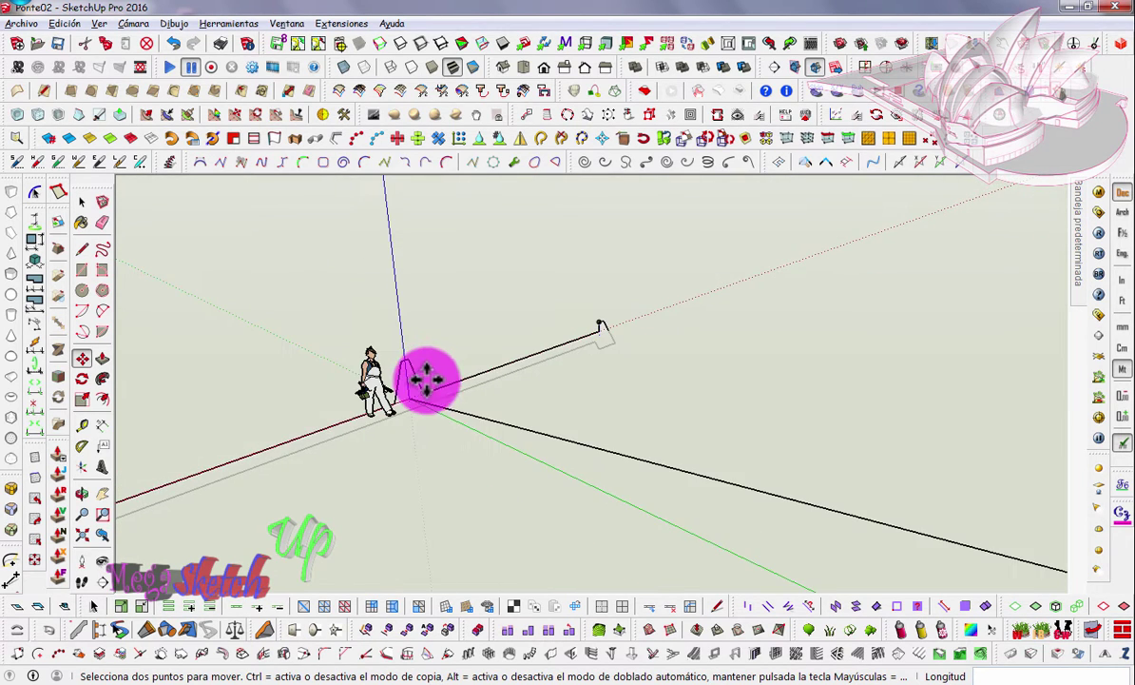
{"action": "mouse_move", "coordinate": [487, 404]}
{"action": "middle_mouse_down"}
{"action": "mouse_move", "coordinate": [892, 414]}
{"action": "mouse_move", "coordinate": [1047, 322]}
{"action": "mouse_move", "coordinate": [692, 449]}
{"action": "mouse_move", "coordinate": [721, 440]}
{"action": "middle_mouse_up"}
{"action": "key", "text": "m"}
{"action": "mouse_move", "coordinate": [712, 490]}
{"action": "middle_mouse_down"}
{"action": "mouse_move", "coordinate": [720, 426]}
{"action": "mouse_move", "coordinate": [614, 368]}
{"action": "mouse_move", "coordinate": [601, 398]}
{"action": "middle_mouse_up"}
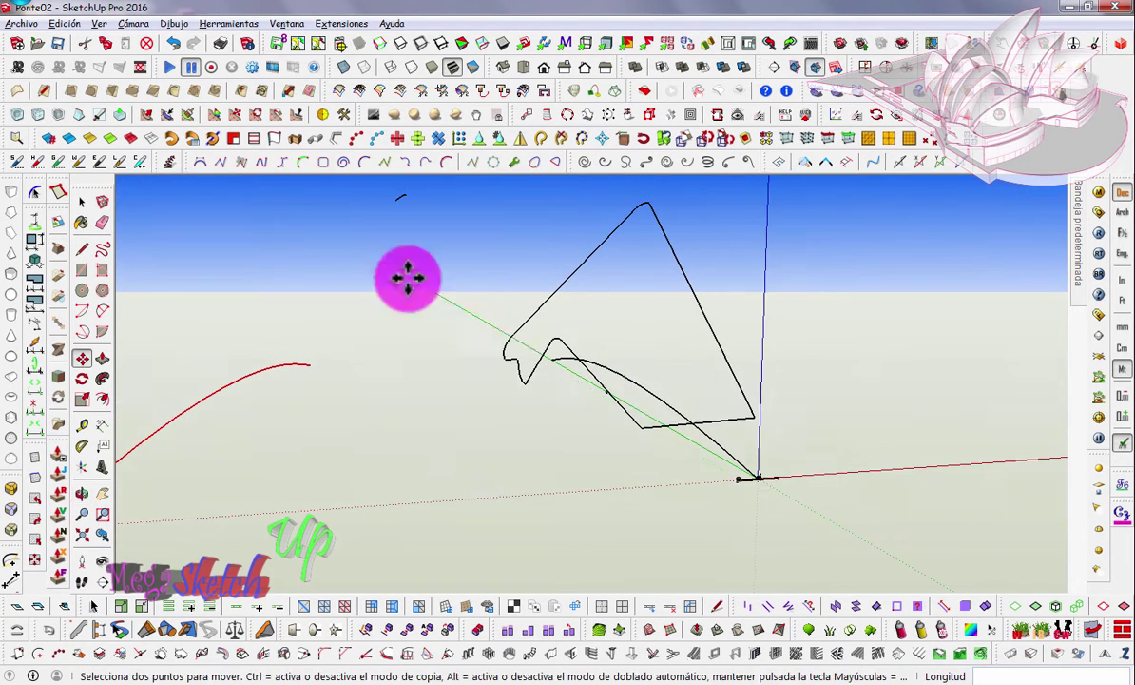
{"action": "left_click", "coordinate": [82, 203]}
{"action": "left_click", "coordinate": [403, 349]}
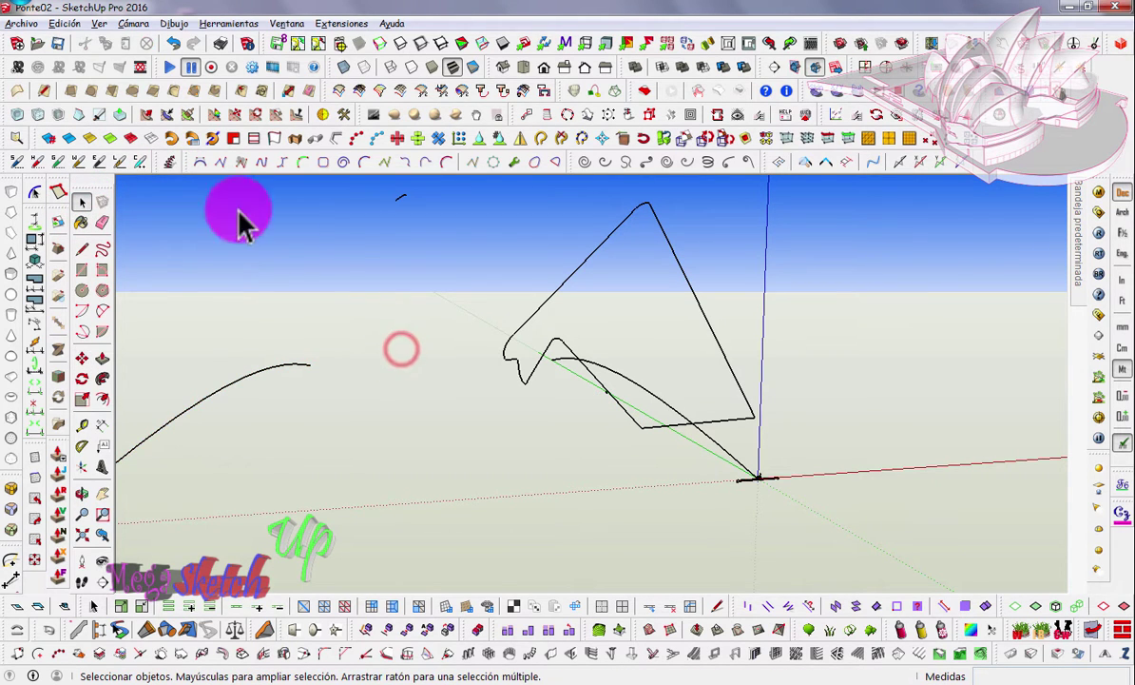
{"action": "mouse_move", "coordinate": [581, 381]}
{"action": "middle_mouse_down"}
{"action": "mouse_move", "coordinate": [593, 368]}
{"action": "mouse_move", "coordinate": [573, 347]}
{"action": "mouse_move", "coordinate": [756, 290]}
{"action": "mouse_move", "coordinate": [715, 347]}
{"action": "mouse_move", "coordinate": [804, 374]}
{"action": "mouse_move", "coordinate": [912, 373]}
{"action": "mouse_move", "coordinate": [804, 398]}
{"action": "mouse_move", "coordinate": [624, 355]}
{"action": "mouse_move", "coordinate": [580, 327]}
{"action": "mouse_move", "coordinate": [623, 342]}
{"action": "middle_mouse_up"}
{"action": "key", "text": "q"}
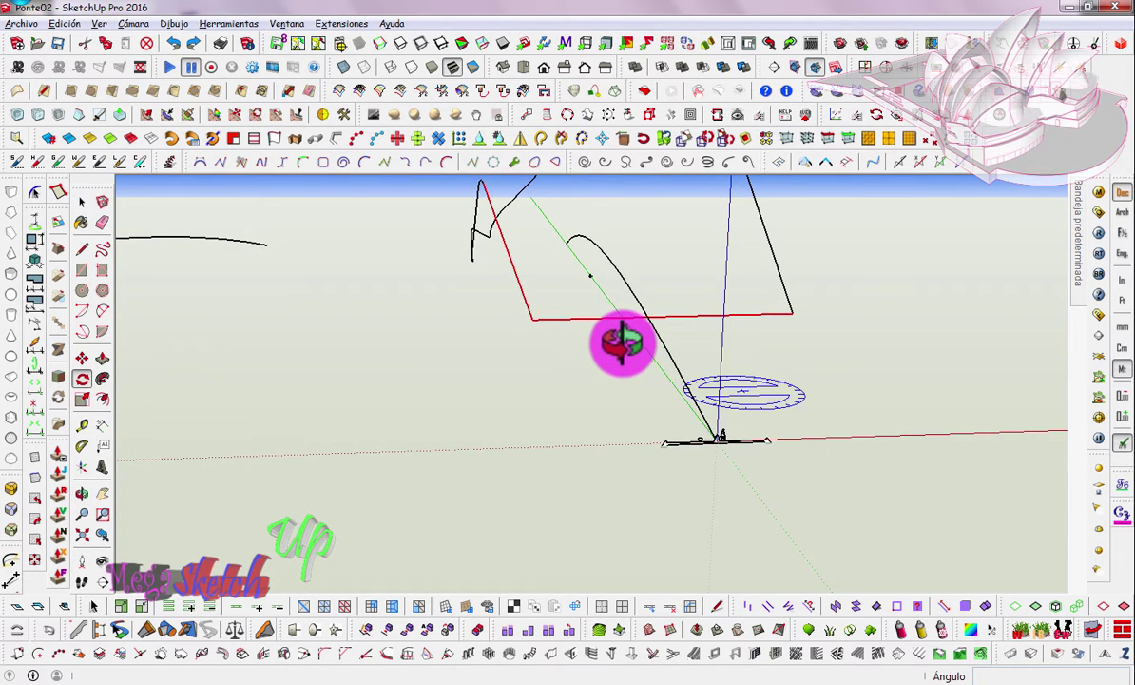
{"action": "left_click", "coordinate": [82, 203]}
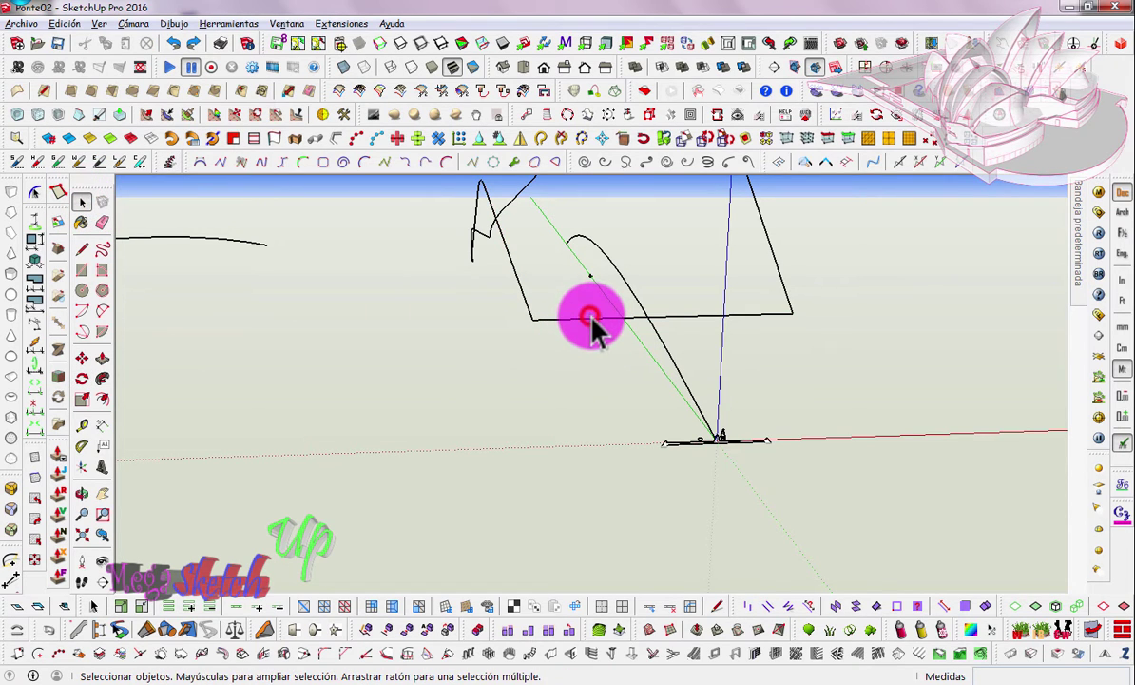
{"action": "left_click", "coordinate": [95, 366]}
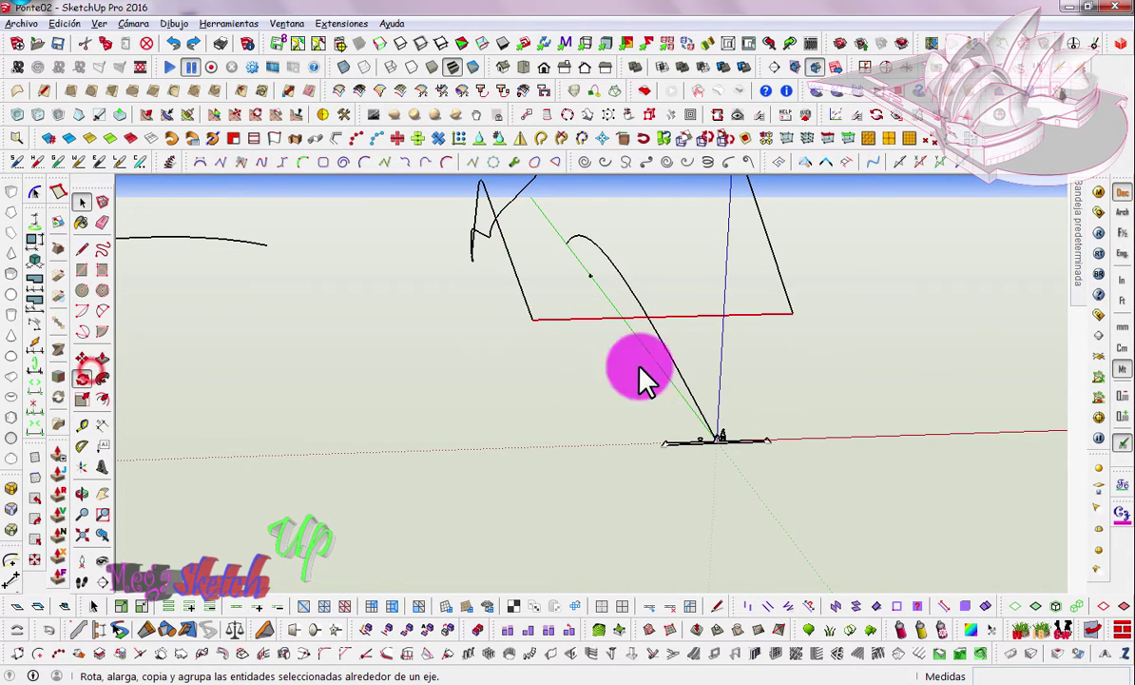
{"action": "mouse_move", "coordinate": [697, 326]}
{"action": "middle_mouse_down"}
{"action": "mouse_move", "coordinate": [679, 309]}
{"action": "mouse_move", "coordinate": [751, 264]}
{"action": "middle_mouse_up"}
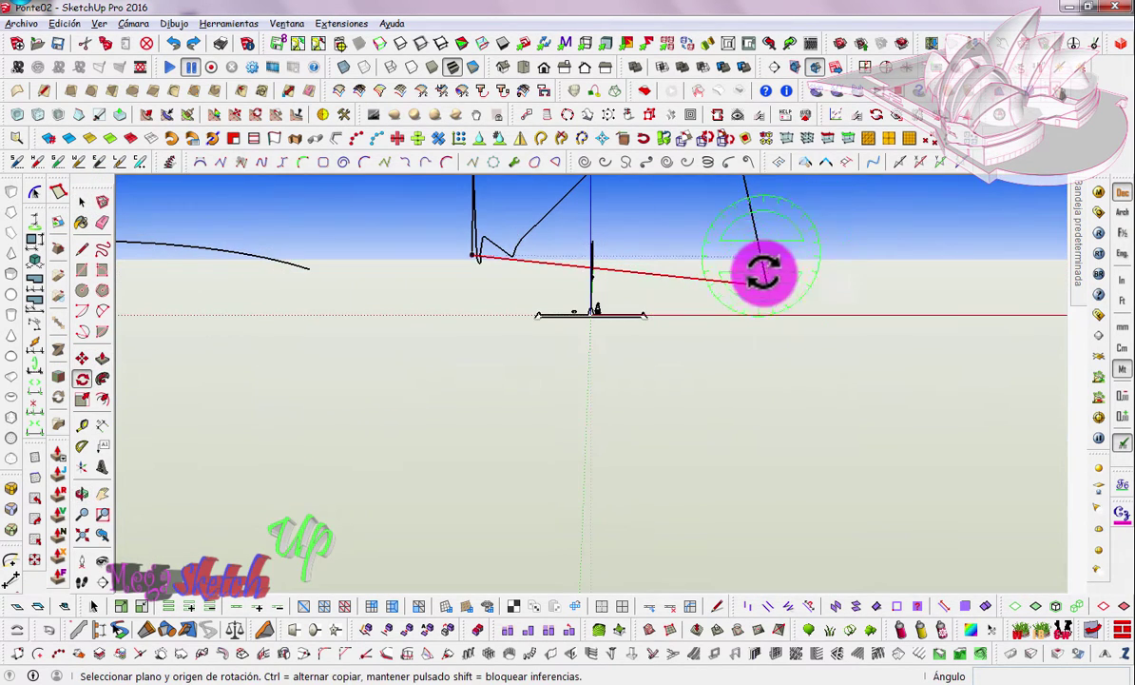
{"action": "mouse_move", "coordinate": [481, 254]}
{"action": "middle_mouse_down"}
{"action": "mouse_move", "coordinate": [393, 292]}
{"action": "mouse_move", "coordinate": [499, 241]}
{"action": "middle_mouse_up"}
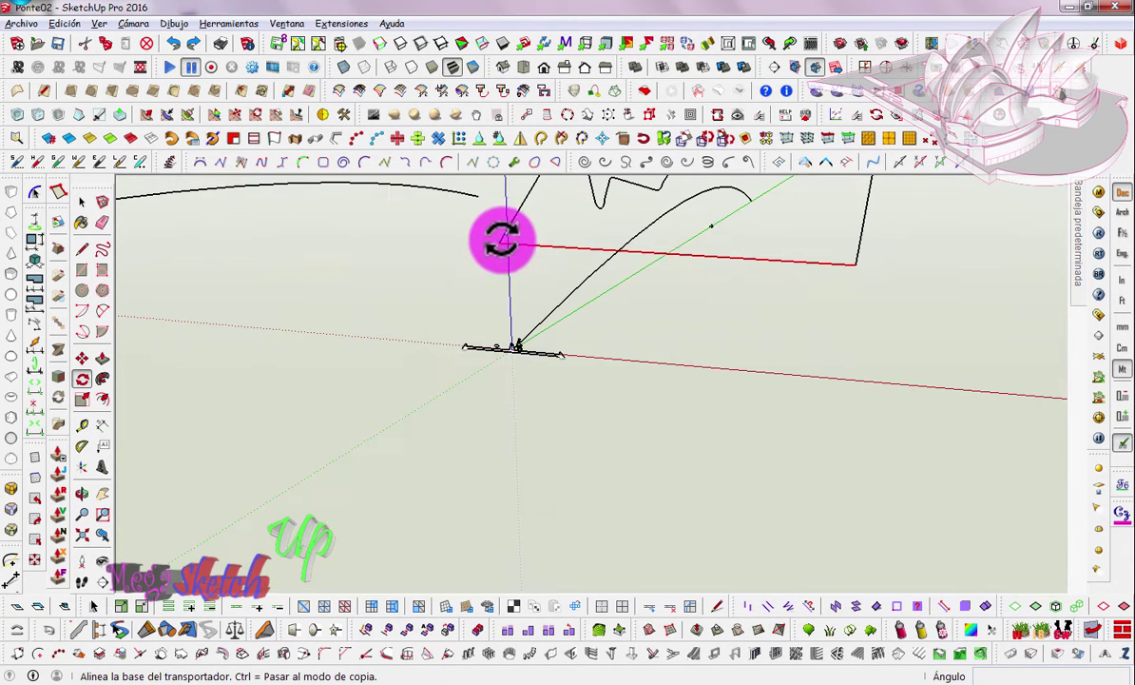
{"action": "left_click", "coordinate": [500, 244]}
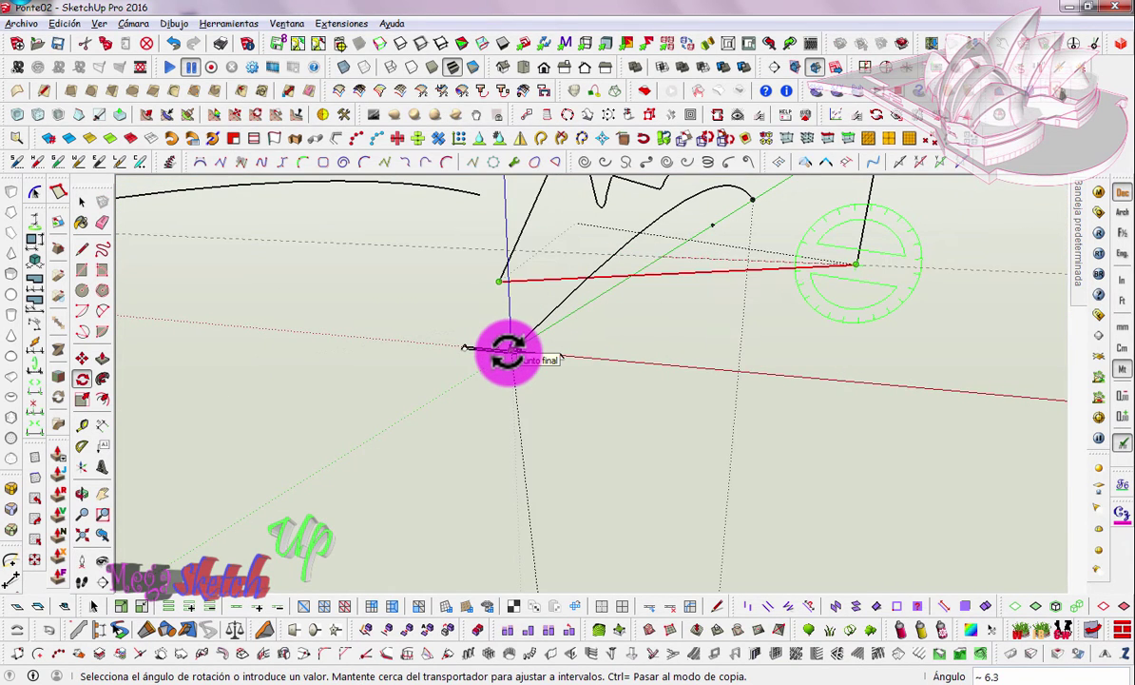
{"action": "key", "text": "Escape"}
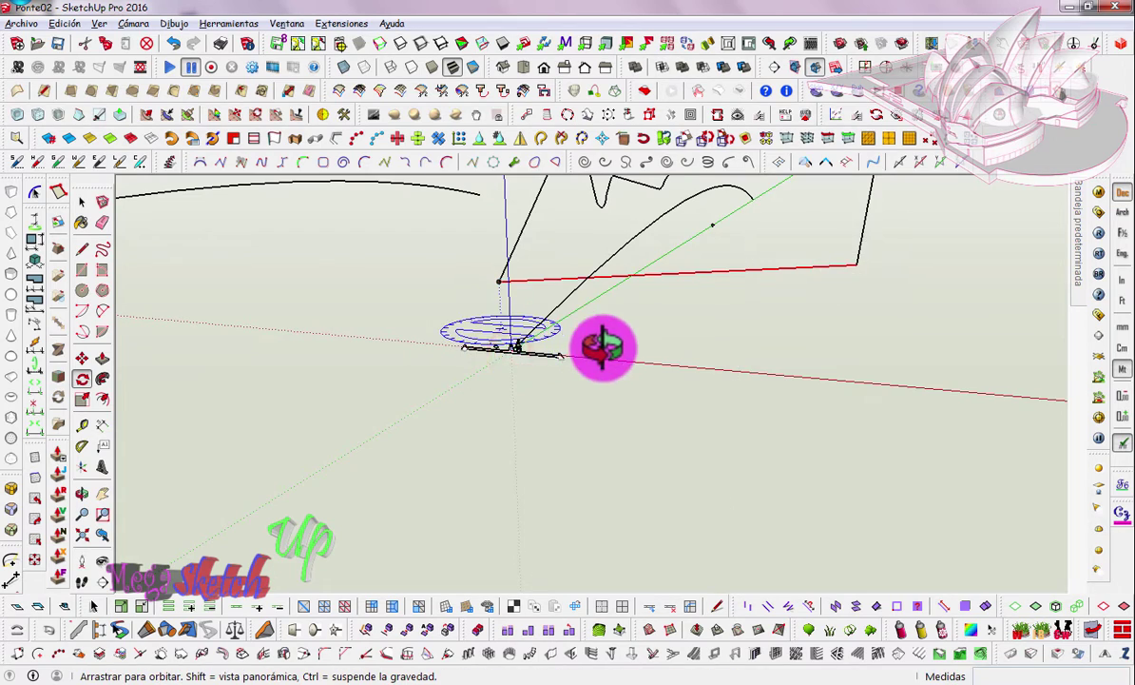
{"action": "mouse_move", "coordinate": [603, 347]}
{"action": "middle_mouse_down"}
{"action": "mouse_move", "coordinate": [633, 347]}
{"action": "mouse_move", "coordinate": [609, 362]}
{"action": "mouse_move", "coordinate": [852, 363]}
{"action": "mouse_move", "coordinate": [864, 355]}
{"action": "mouse_move", "coordinate": [756, 252]}
{"action": "mouse_move", "coordinate": [816, 236]}
{"action": "mouse_move", "coordinate": [843, 279]}
{"action": "mouse_move", "coordinate": [750, 294]}
{"action": "mouse_move", "coordinate": [796, 435]}
{"action": "mouse_move", "coordinate": [857, 406]}
{"action": "mouse_move", "coordinate": [861, 375]}
{"action": "mouse_move", "coordinate": [943, 411]}
{"action": "mouse_move", "coordinate": [1050, 407]}
{"action": "mouse_move", "coordinate": [995, 388]}
{"action": "mouse_move", "coordinate": [930, 402]}
{"action": "middle_mouse_up"}
Step: Select the small profile group beside the ramp
{"action": "left_click", "coordinate": [83, 201]}
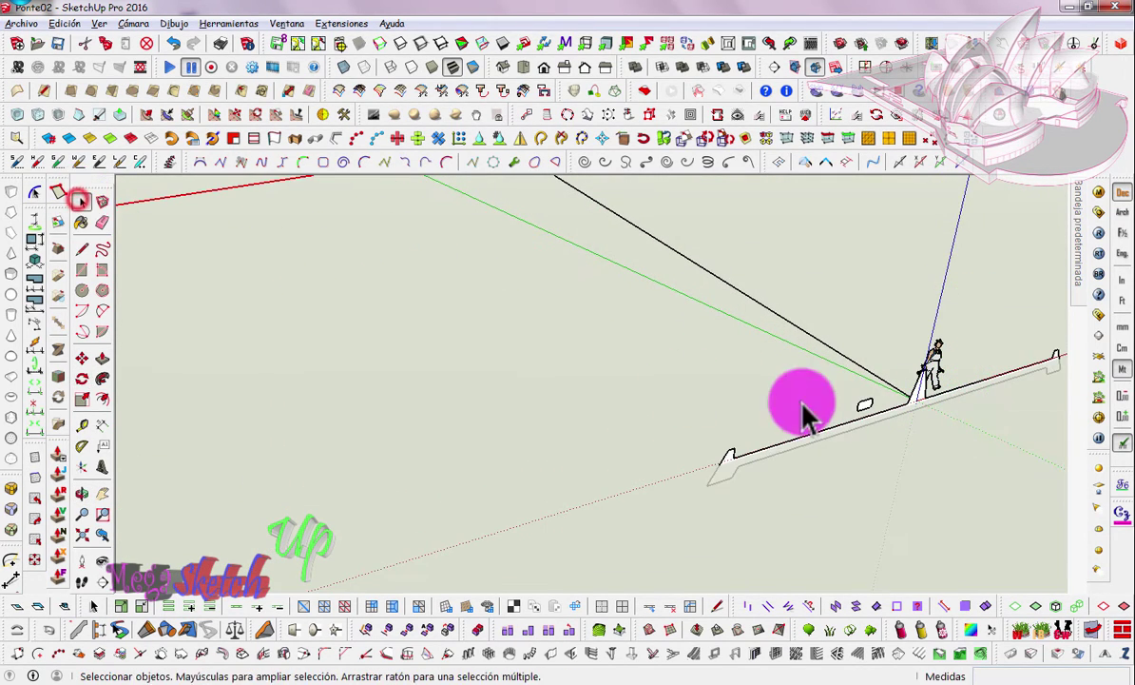
{"action": "left_click", "coordinate": [859, 411]}
{"action": "scroll", "coordinate": [861, 411], "scroll_direction": "up", "scroll_amount": 1}
{"action": "scroll", "coordinate": [861, 411], "scroll_direction": "up", "scroll_amount": 1}
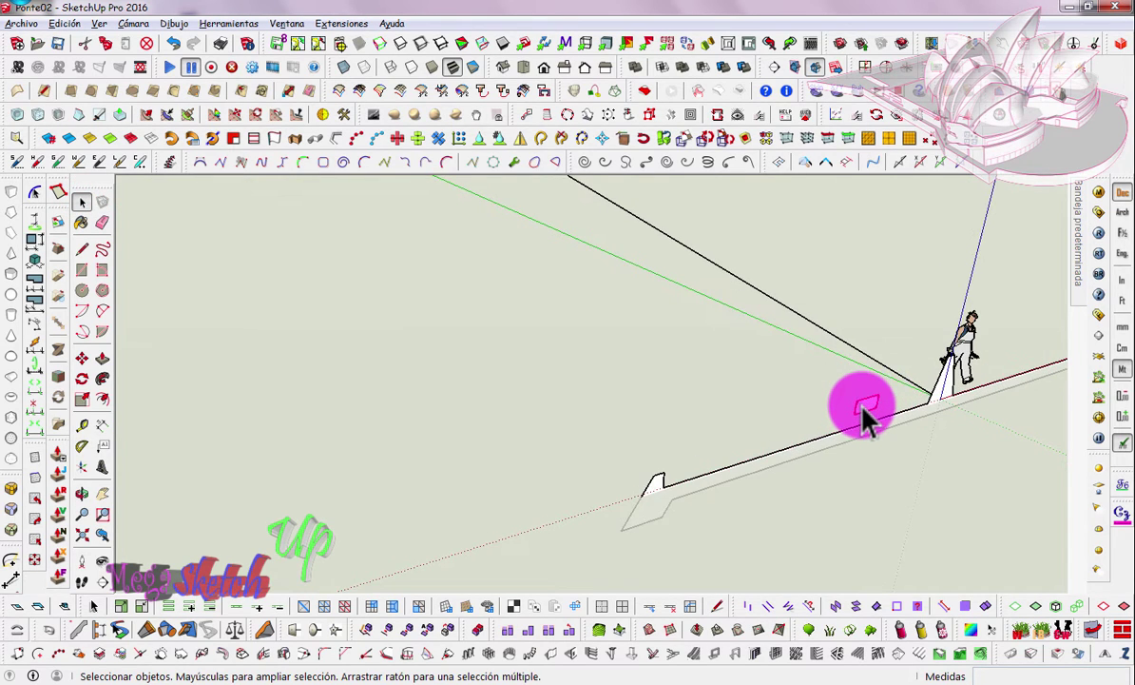
{"action": "scroll", "coordinate": [861, 411], "scroll_direction": "up", "scroll_amount": 2}
Step: Move the profile by its midpoint onto the long black guide line
{"action": "left_click", "coordinate": [84, 360]}
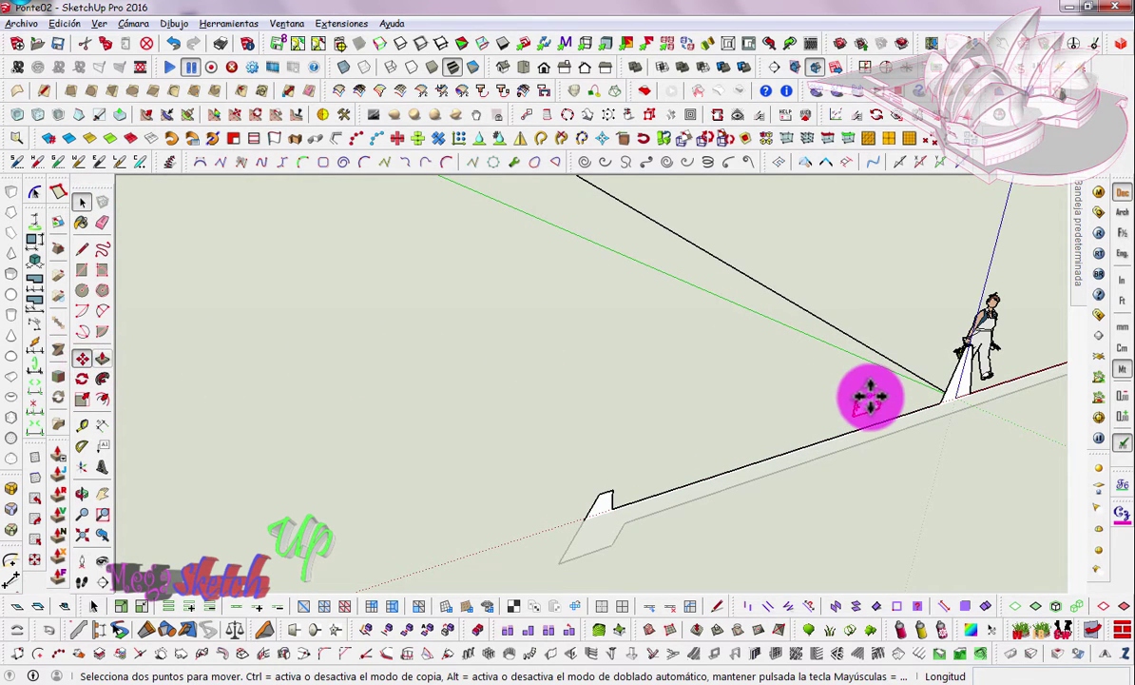
{"action": "scroll", "coordinate": [875, 419], "scroll_direction": "down", "scroll_amount": 1}
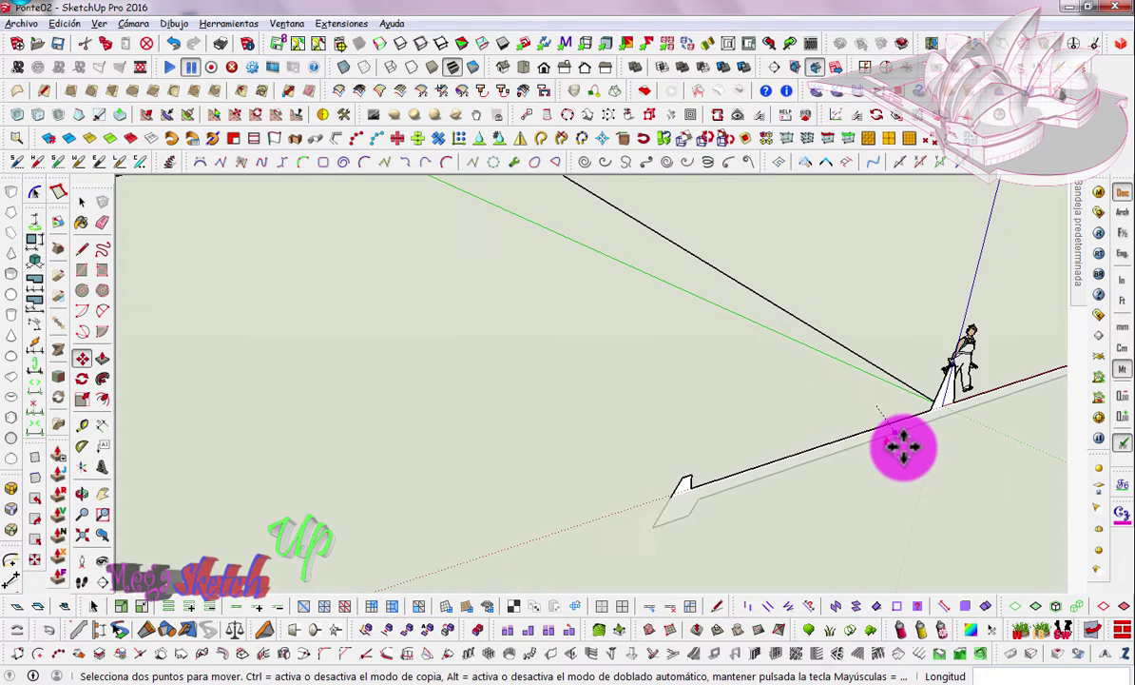
{"action": "scroll", "coordinate": [894, 440], "scroll_direction": "down", "scroll_amount": 2}
{"action": "scroll", "coordinate": [892, 438], "scroll_direction": "down", "scroll_amount": 2}
{"action": "left_click_drag", "start_coordinate": [718, 311], "coordinate": [519, 245]}
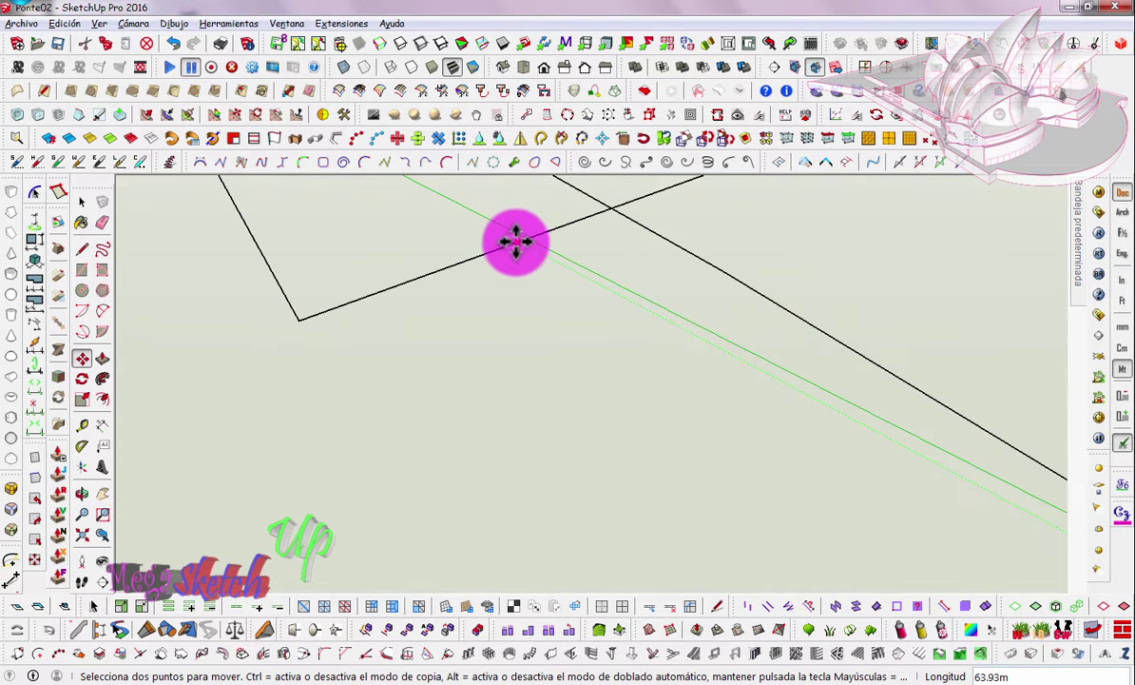
{"action": "mouse_move", "coordinate": [514, 240]}
{"action": "middle_mouse_down"}
{"action": "mouse_move", "coordinate": [480, 246]}
{"action": "mouse_move", "coordinate": [499, 287]}
{"action": "mouse_move", "coordinate": [584, 298]}
{"action": "mouse_move", "coordinate": [464, 286]}
{"action": "mouse_move", "coordinate": [450, 271]}
{"action": "middle_mouse_up"}
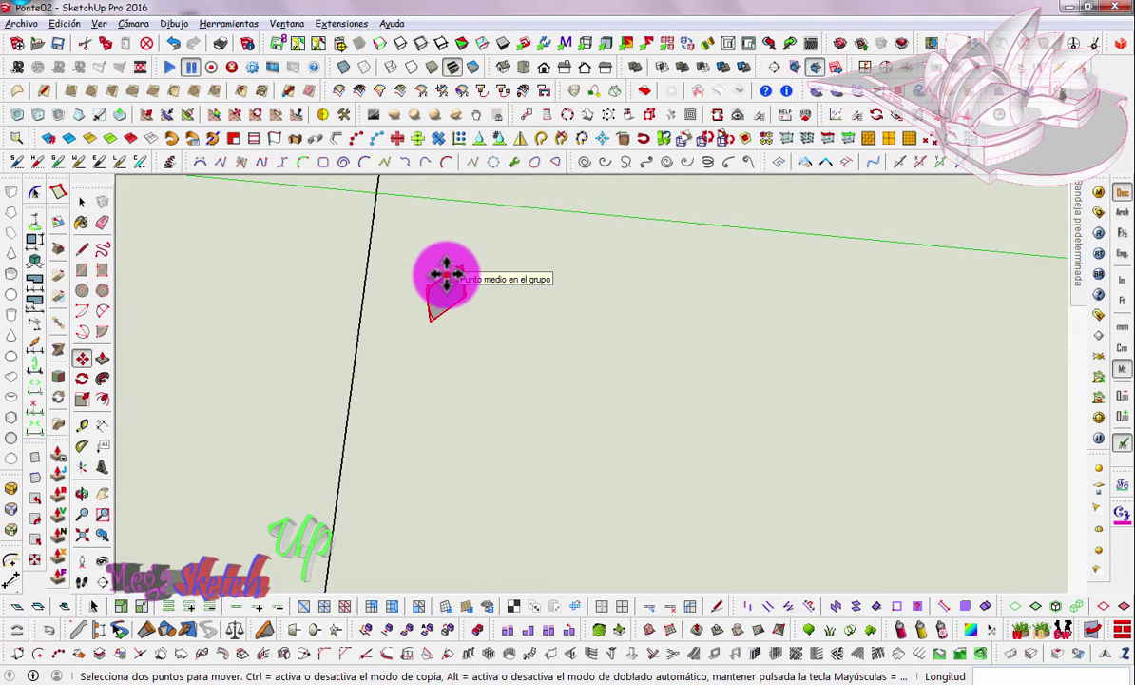
{"action": "left_click", "coordinate": [445, 274]}
{"action": "middle_click_drag", "start_coordinate": [362, 323], "coordinate": [390, 307]}
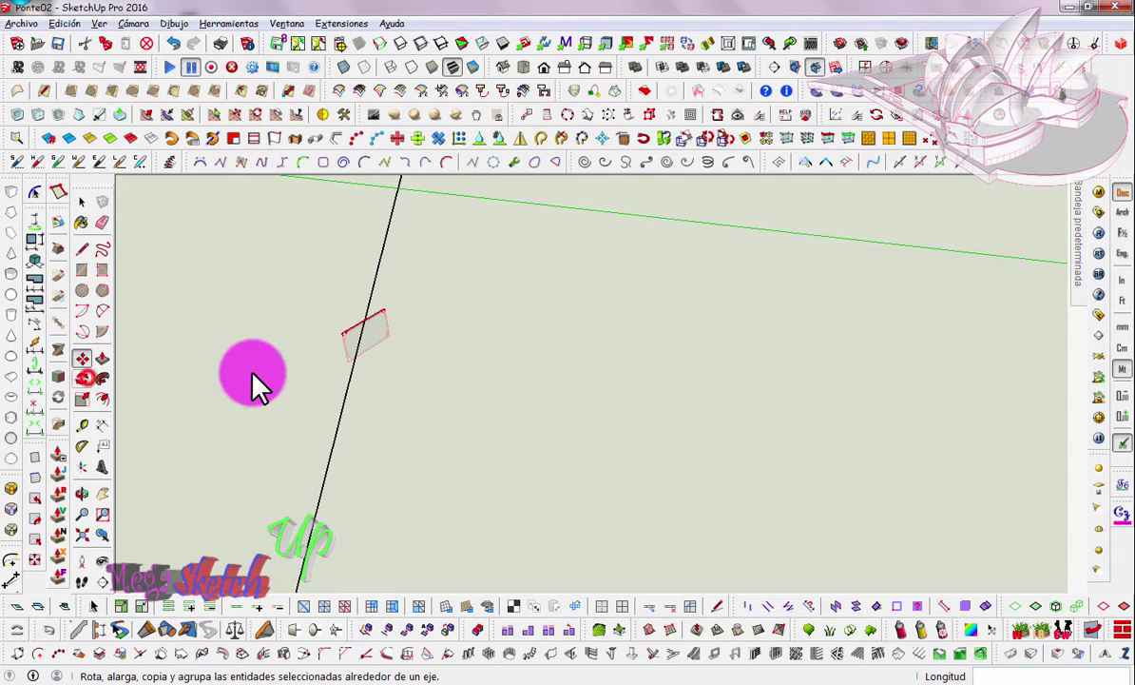
{"action": "left_click_drag", "start_coordinate": [363, 333], "coordinate": [354, 328]}
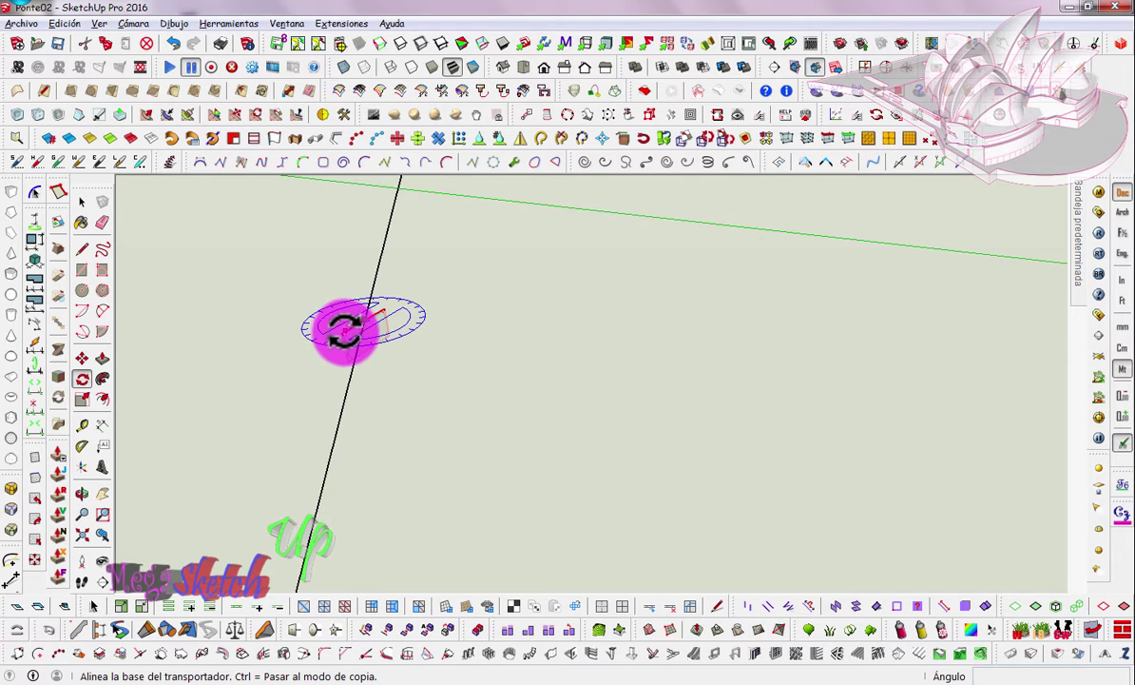
Step: Rotate the profile 90° so it stands upright across the black guide line
{"action": "left_click", "coordinate": [344, 328]}
{"action": "mouse_move", "coordinate": [360, 339]}
{"action": "middle_mouse_down"}
{"action": "mouse_move", "coordinate": [322, 348]}
{"action": "mouse_move", "coordinate": [371, 303]}
{"action": "middle_mouse_up"}
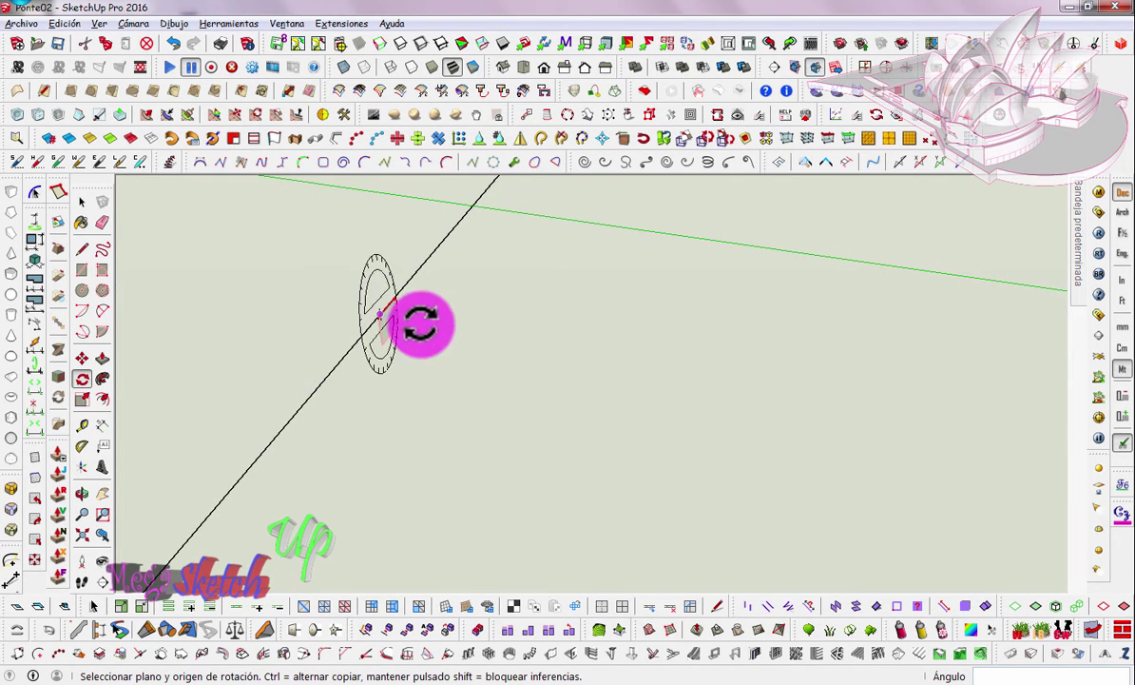
{"action": "scroll", "coordinate": [423, 325], "scroll_direction": "down", "scroll_amount": 1}
{"action": "scroll", "coordinate": [425, 325], "scroll_direction": "up", "scroll_amount": 2}
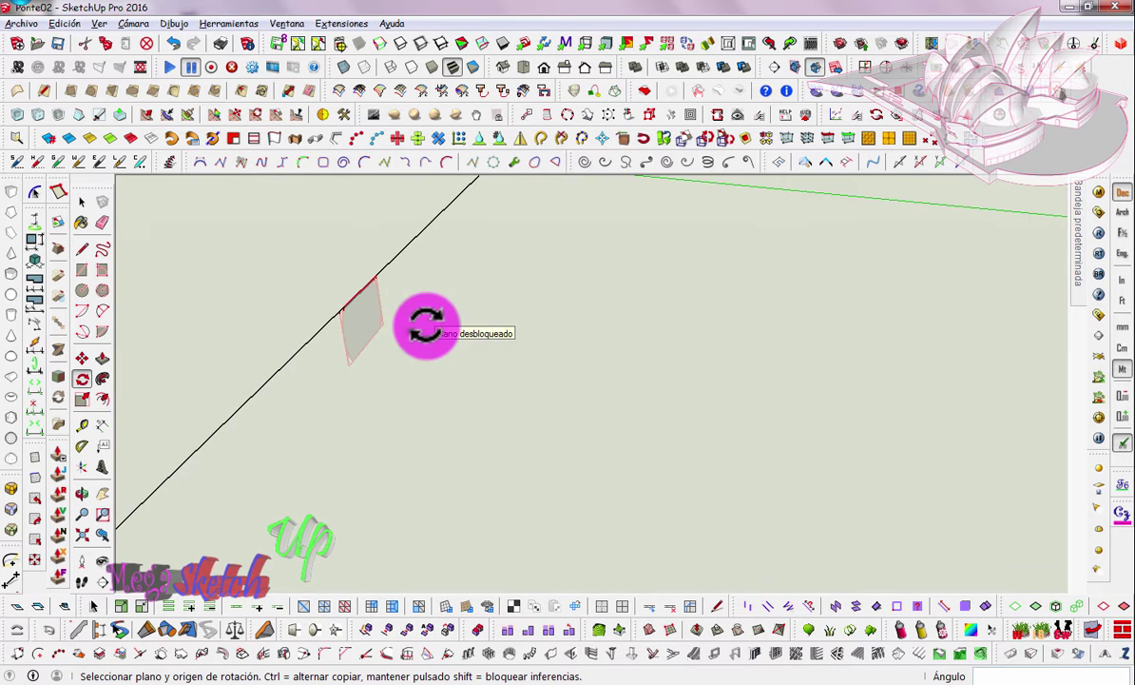
{"action": "left_click", "coordinate": [341, 310]}
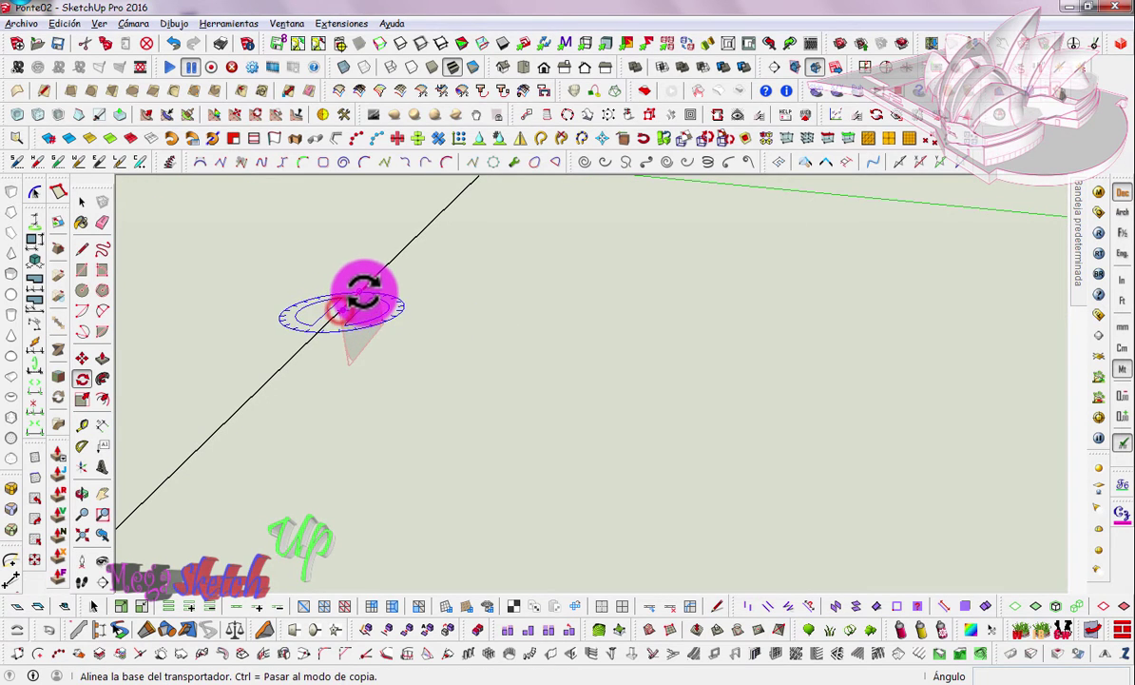
{"action": "left_click", "coordinate": [375, 297]}
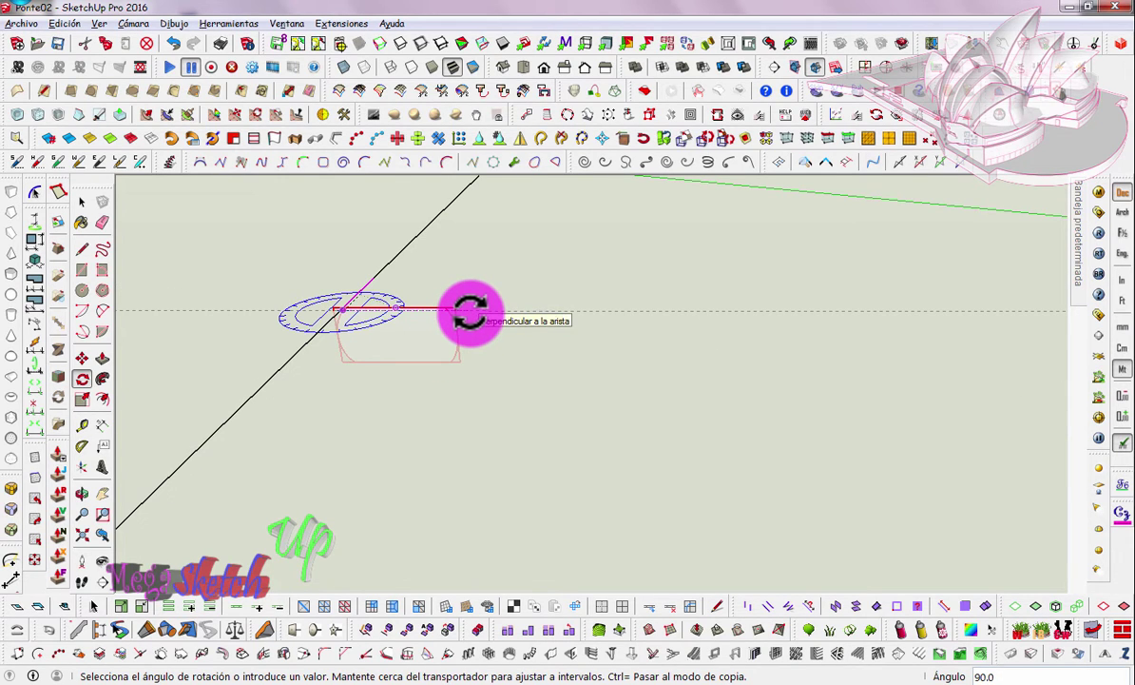
{"action": "left_click", "coordinate": [471, 314]}
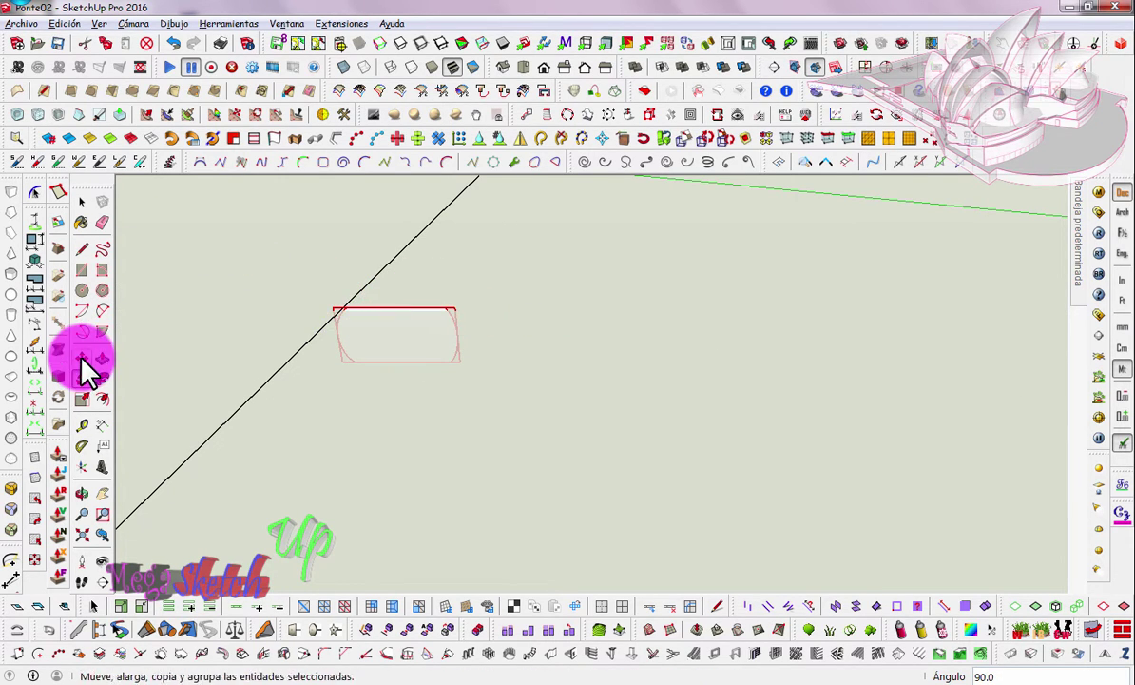
{"action": "left_click", "coordinate": [83, 359]}
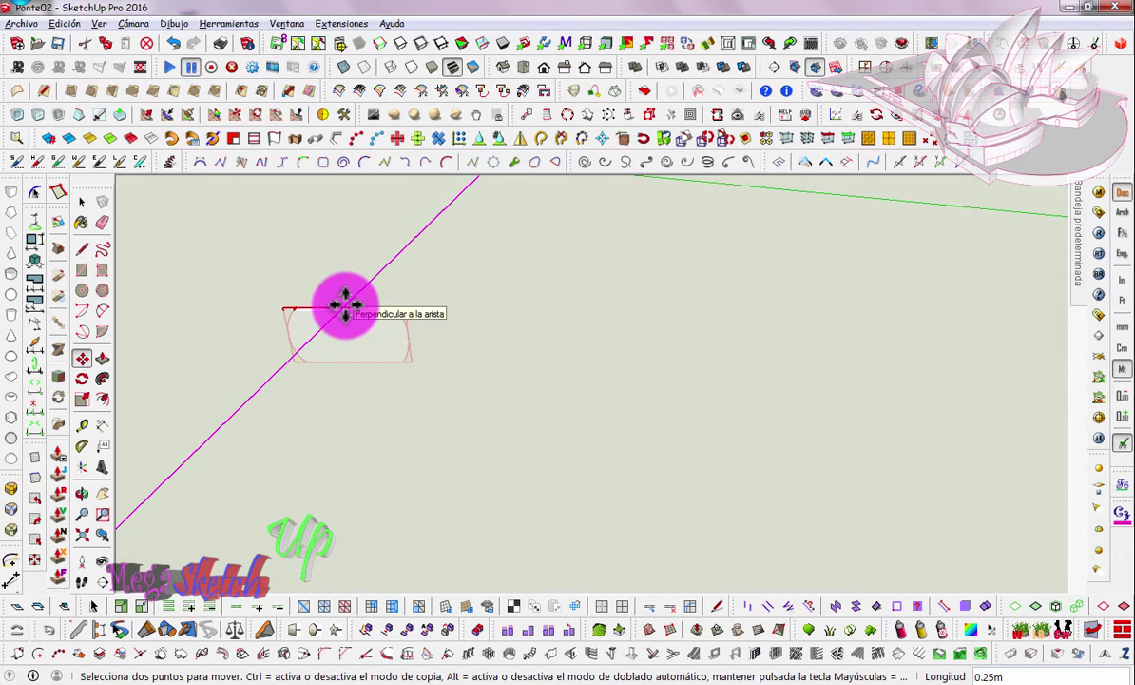
{"action": "mouse_move", "coordinate": [372, 358]}
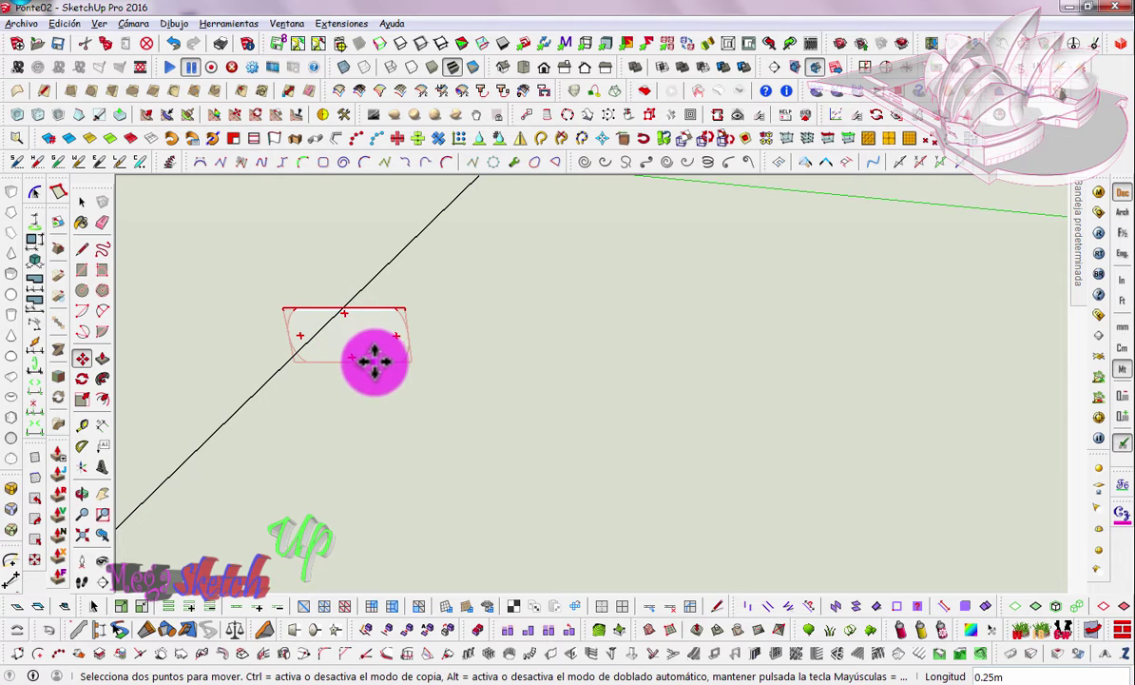
Step: Snap the profile to the guide-line intersection and raise its face about 0.05 m
{"action": "left_click", "coordinate": [359, 363]}
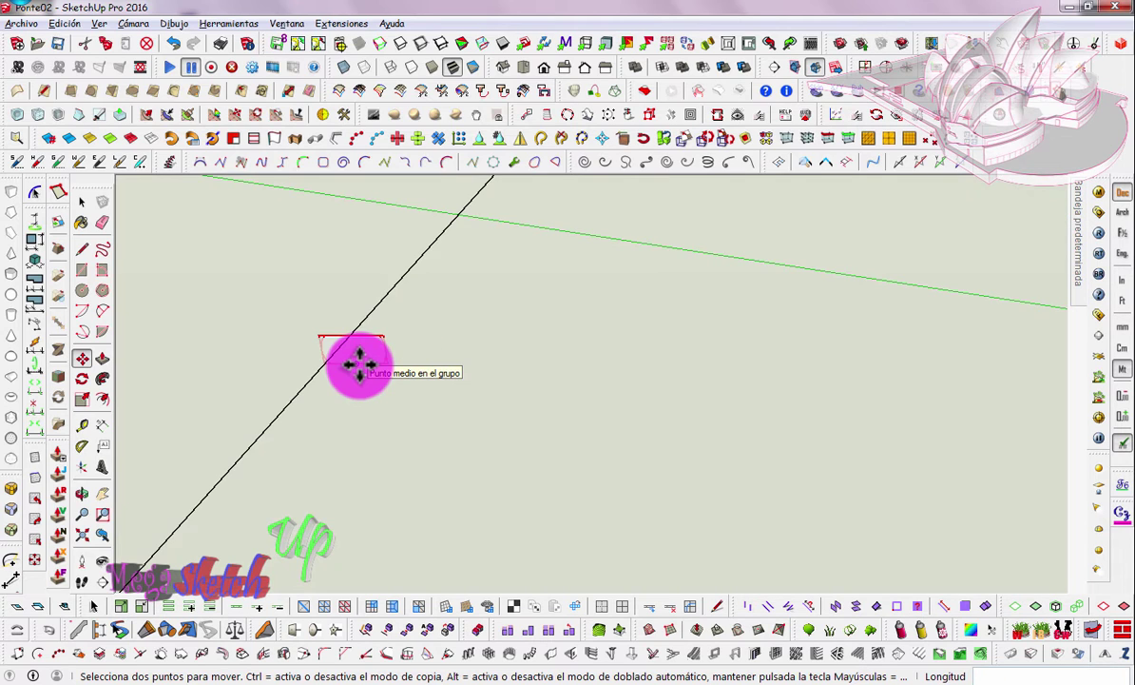
{"action": "middle_click_drag", "start_coordinate": [362, 348], "coordinate": [328, 304]}
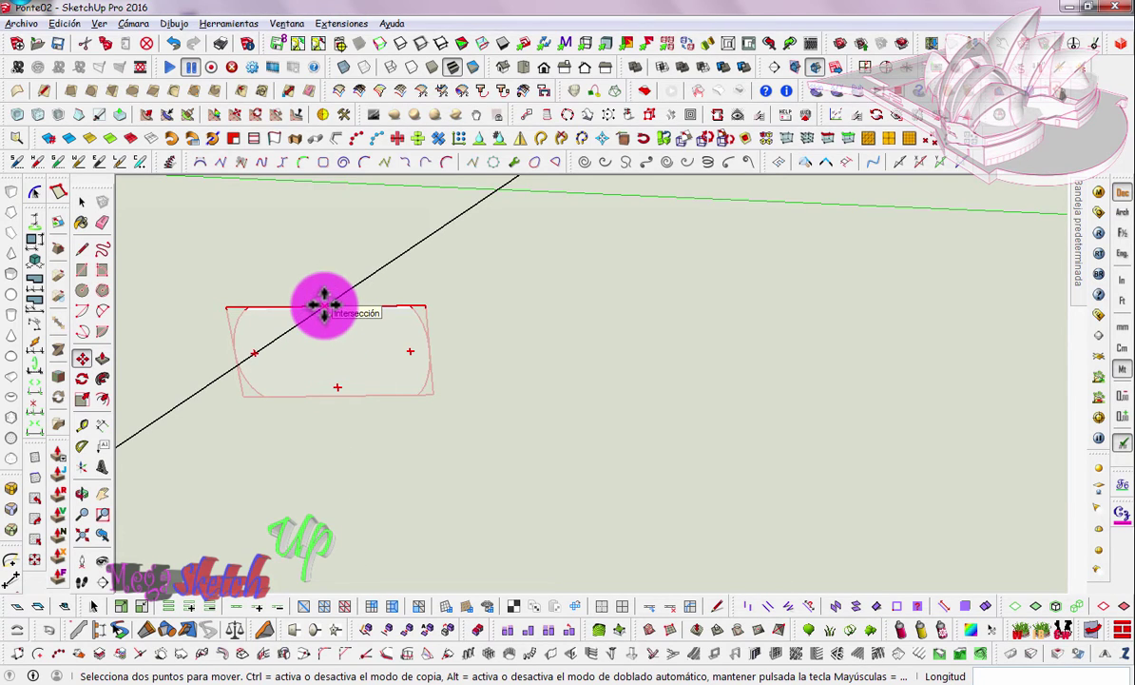
{"action": "left_click", "coordinate": [330, 352]}
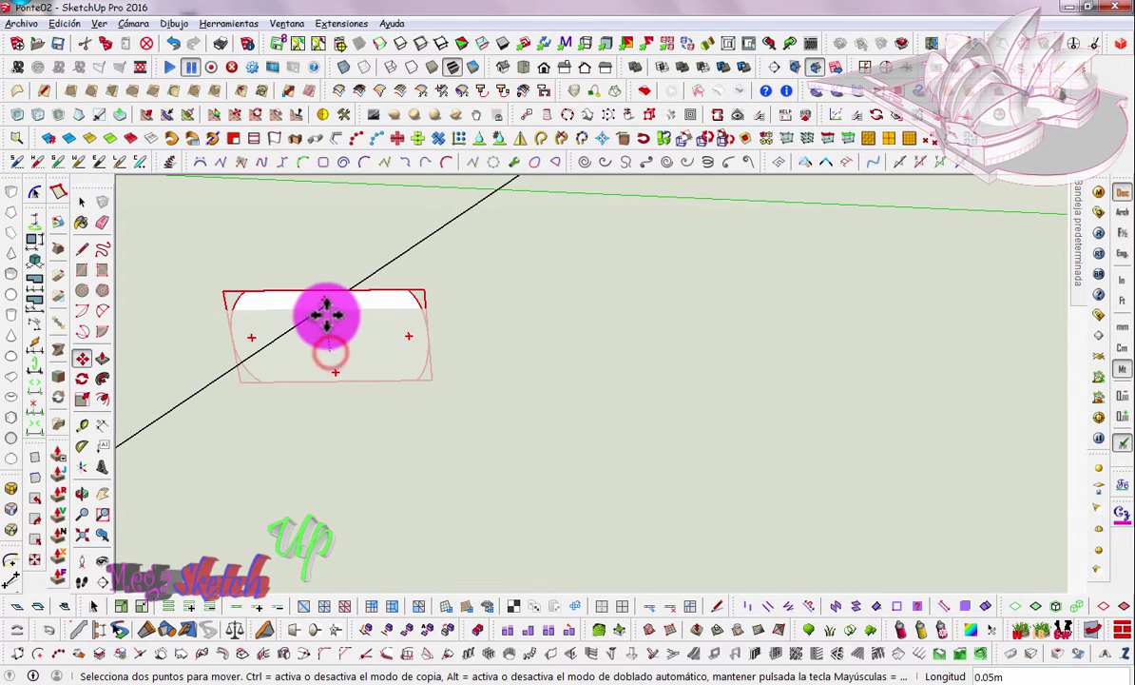
{"action": "left_click", "coordinate": [320, 308]}
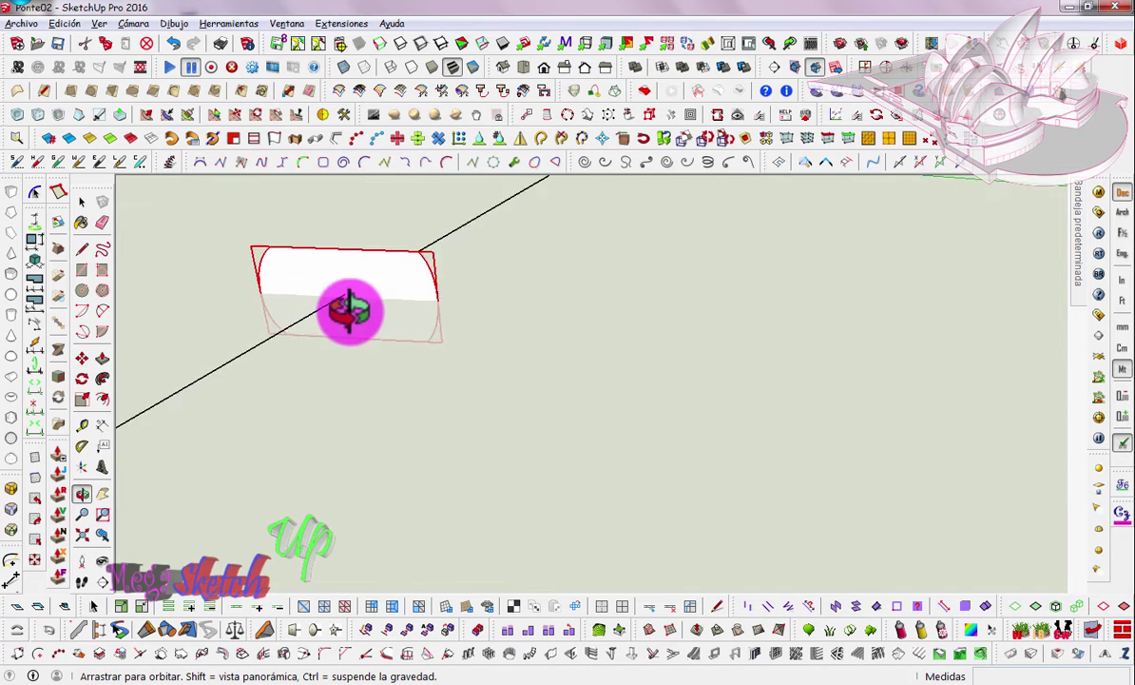
{"action": "middle_click_drag", "start_coordinate": [360, 305], "coordinate": [539, 366]}
Step: Scale the upright profile uniformly to about 2.5 times its size
{"action": "scroll", "coordinate": [540, 366], "scroll_direction": "up", "scroll_amount": 3}
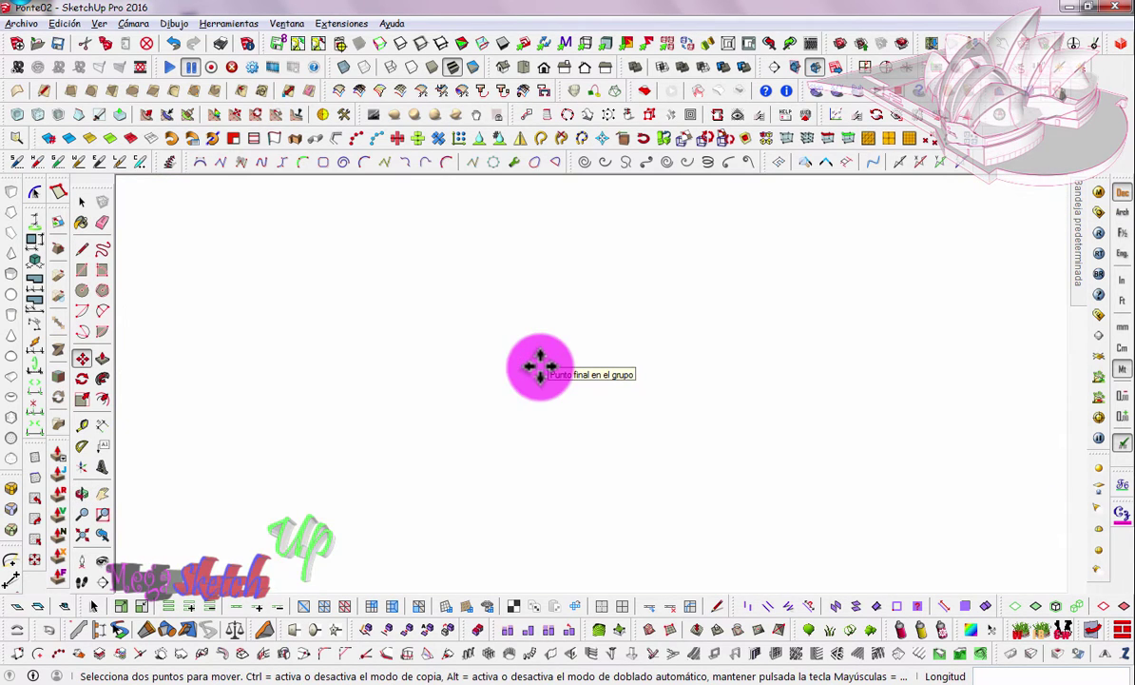
{"action": "scroll", "coordinate": [539, 366], "scroll_direction": "down", "scroll_amount": 2}
{"action": "scroll", "coordinate": [538, 366], "scroll_direction": "down", "scroll_amount": 1}
{"action": "scroll", "coordinate": [538, 365], "scroll_direction": "down", "scroll_amount": 1}
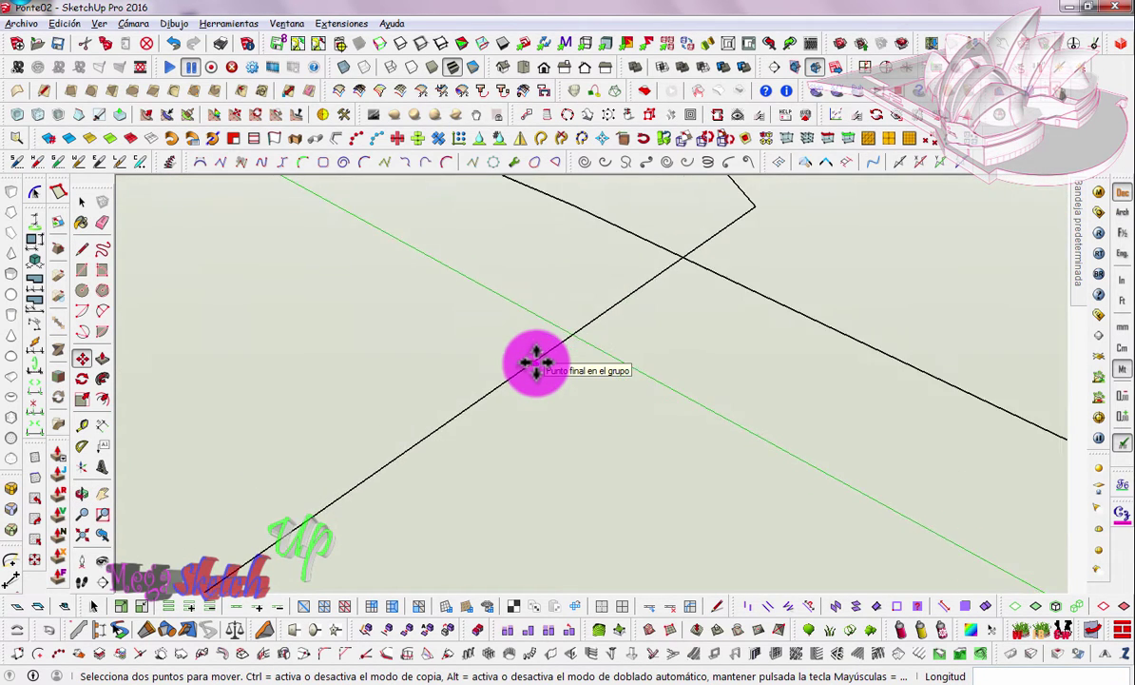
{"action": "scroll", "coordinate": [535, 362], "scroll_direction": "down", "scroll_amount": 1}
{"action": "scroll", "coordinate": [536, 362], "scroll_direction": "up", "scroll_amount": 3}
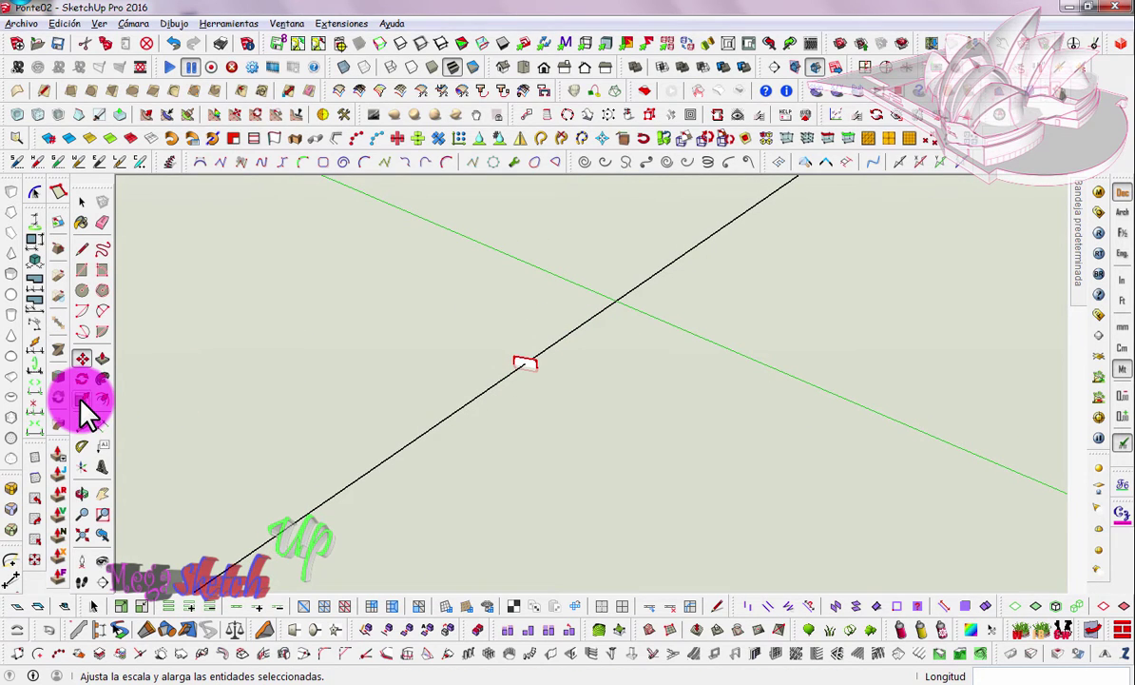
{"action": "left_click", "coordinate": [82, 397]}
{"action": "left_click_drag", "start_coordinate": [526, 365], "coordinate": [557, 357]}
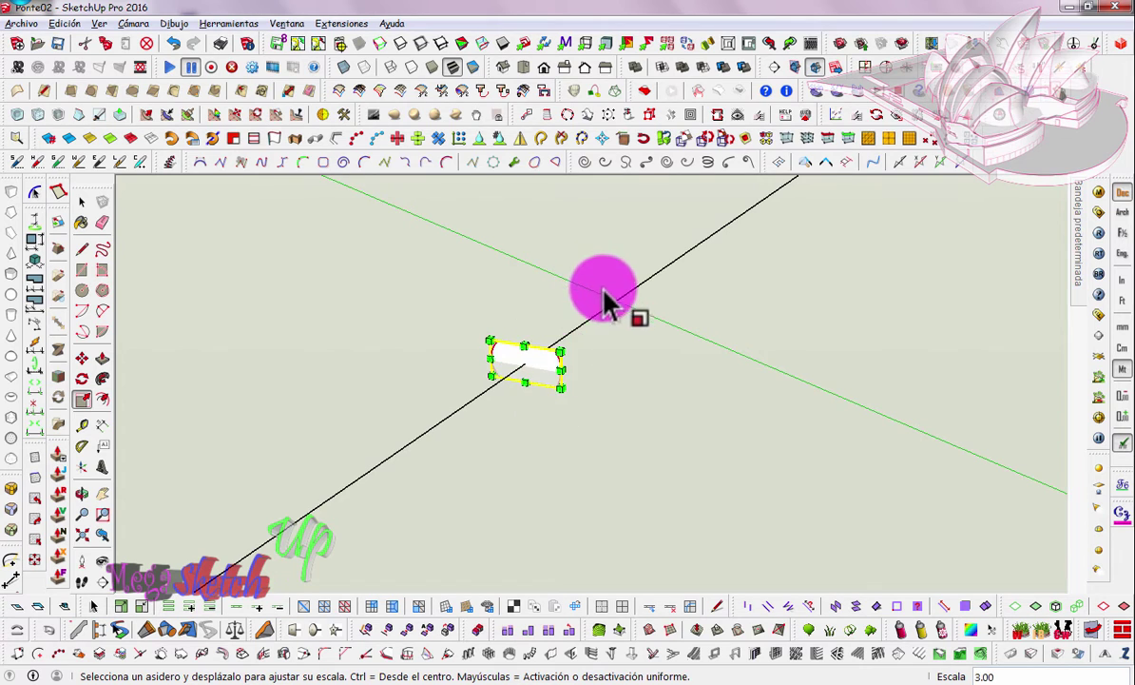
{"action": "left_click_drag", "start_coordinate": [559, 356], "coordinate": [545, 379]}
{"action": "scroll", "coordinate": [542, 372], "scroll_direction": "up", "scroll_amount": 2}
{"action": "scroll", "coordinate": [541, 366], "scroll_direction": "up", "scroll_amount": 2}
{"action": "scroll", "coordinate": [542, 360], "scroll_direction": "up", "scroll_amount": 1}
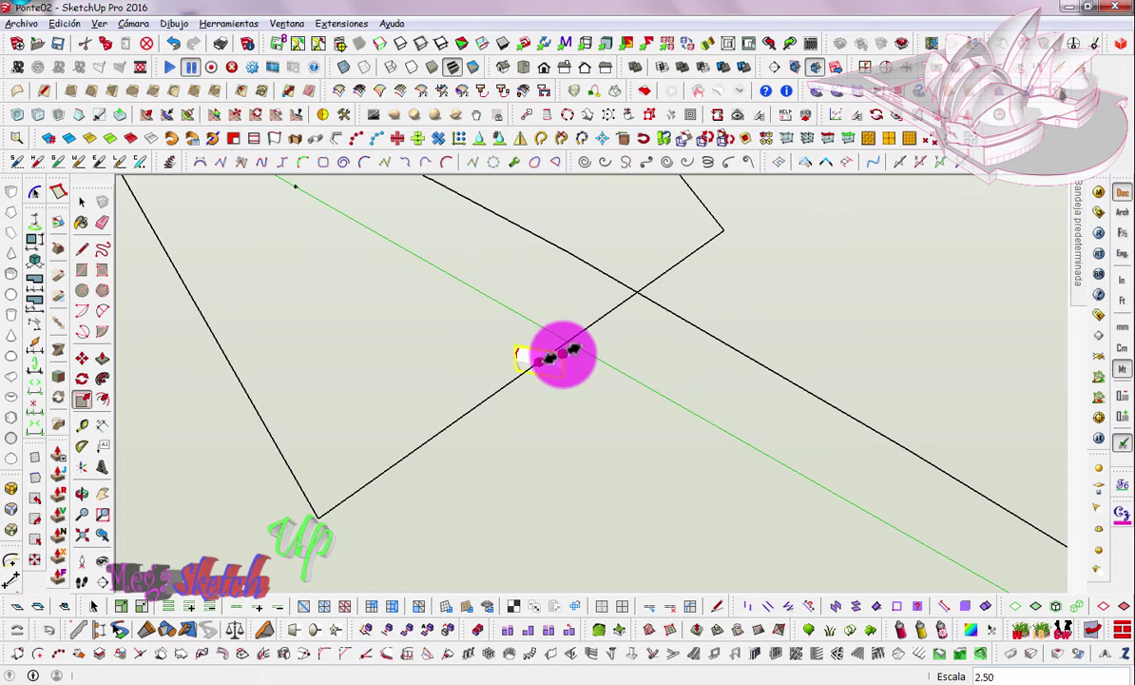
{"action": "left_click", "coordinate": [82, 202]}
Step: Select the tower outline and explode the small profile group into loose geometry
{"action": "mouse_move", "coordinate": [238, 290]}
{"action": "middle_mouse_down"}
{"action": "mouse_move", "coordinate": [532, 405]}
{"action": "mouse_move", "coordinate": [578, 354]}
{"action": "mouse_move", "coordinate": [588, 380]}
{"action": "middle_mouse_up"}
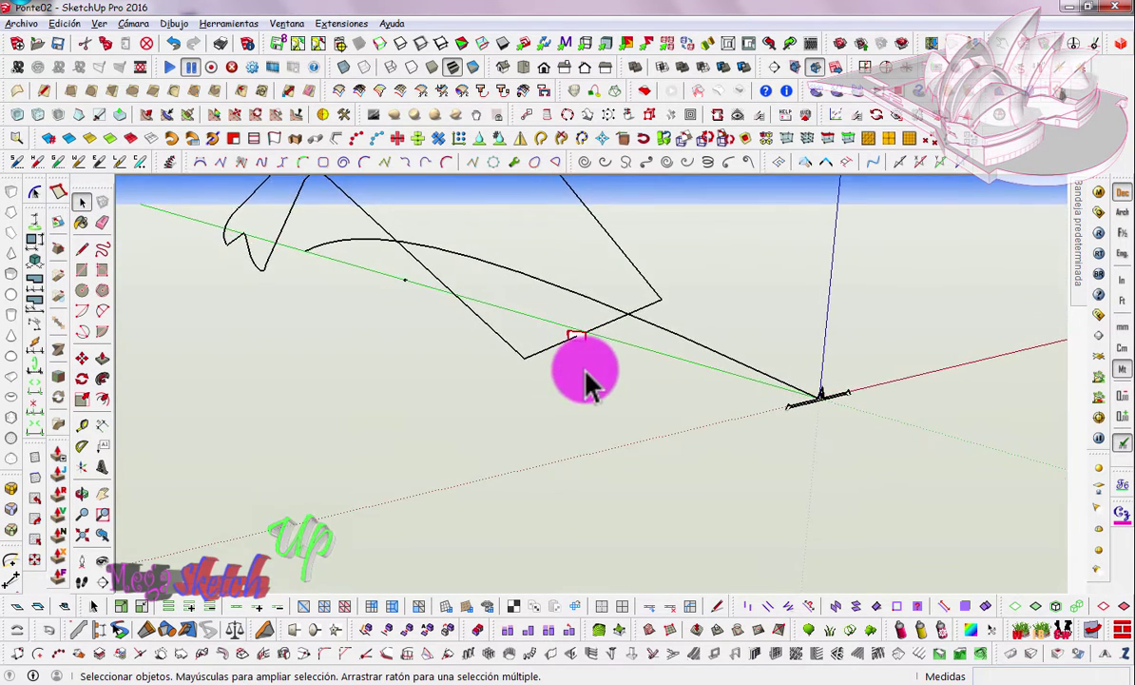
{"action": "scroll", "coordinate": [587, 380], "scroll_direction": "up", "scroll_amount": 1}
{"action": "scroll", "coordinate": [639, 455], "scroll_direction": "up", "scroll_amount": 3}
{"action": "scroll", "coordinate": [620, 466], "scroll_direction": "up", "scroll_amount": 1}
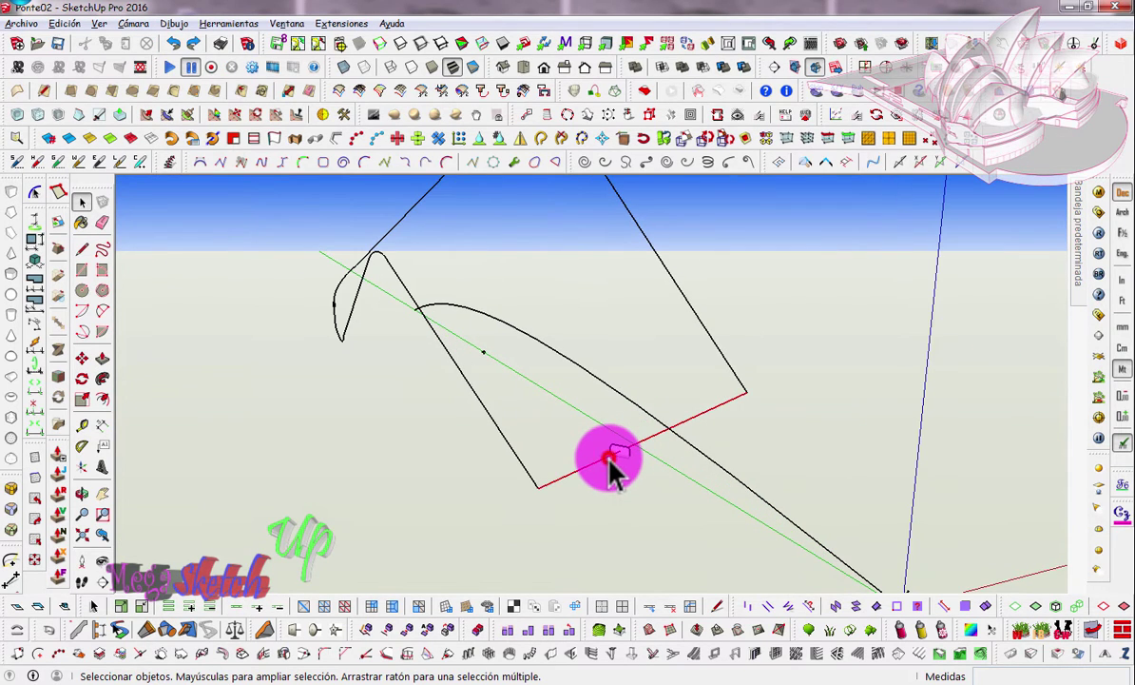
{"action": "scroll", "coordinate": [612, 467], "scroll_direction": "down", "scroll_amount": 2}
{"action": "scroll", "coordinate": [612, 468], "scroll_direction": "down", "scroll_amount": 1}
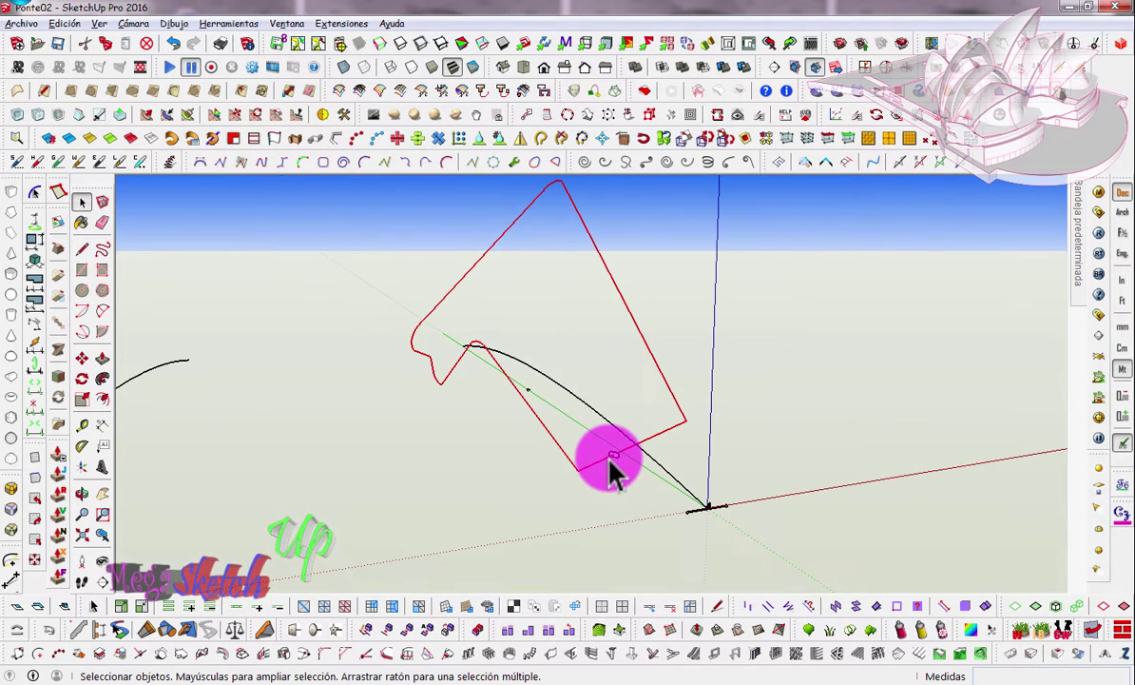
{"action": "left_click", "coordinate": [542, 142]}
{"action": "left_click", "coordinate": [509, 398]}
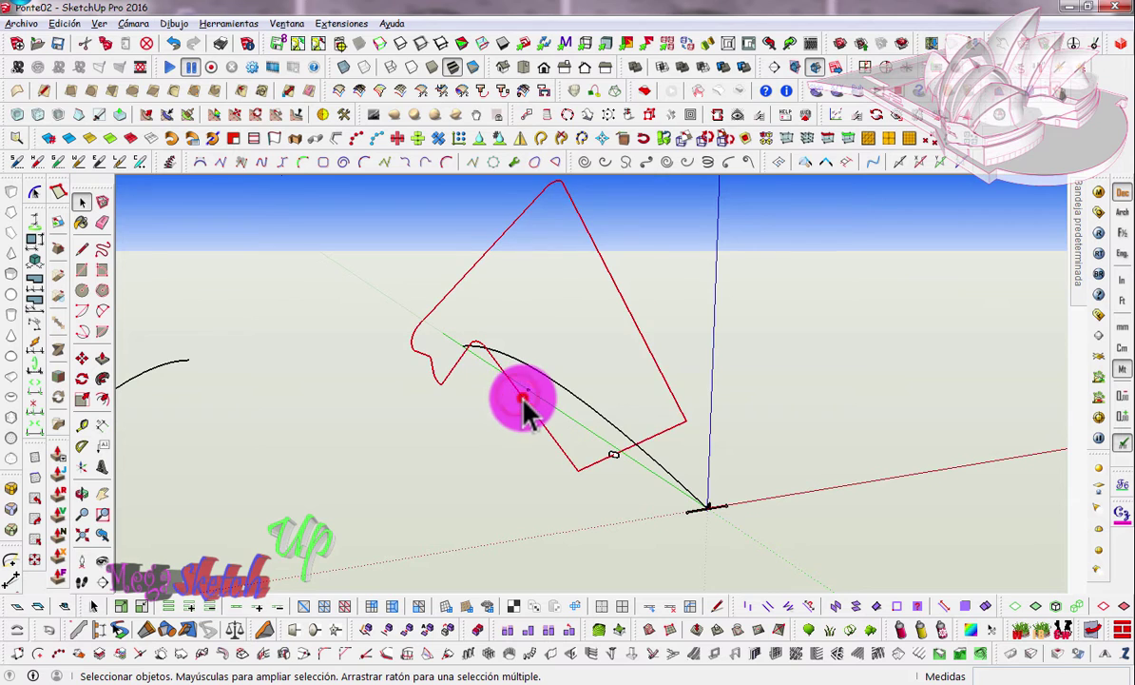
{"action": "mouse_move", "coordinate": [577, 451]}
{"action": "middle_mouse_down"}
{"action": "mouse_move", "coordinate": [605, 407]}
{"action": "mouse_move", "coordinate": [620, 419]}
{"action": "middle_mouse_up"}
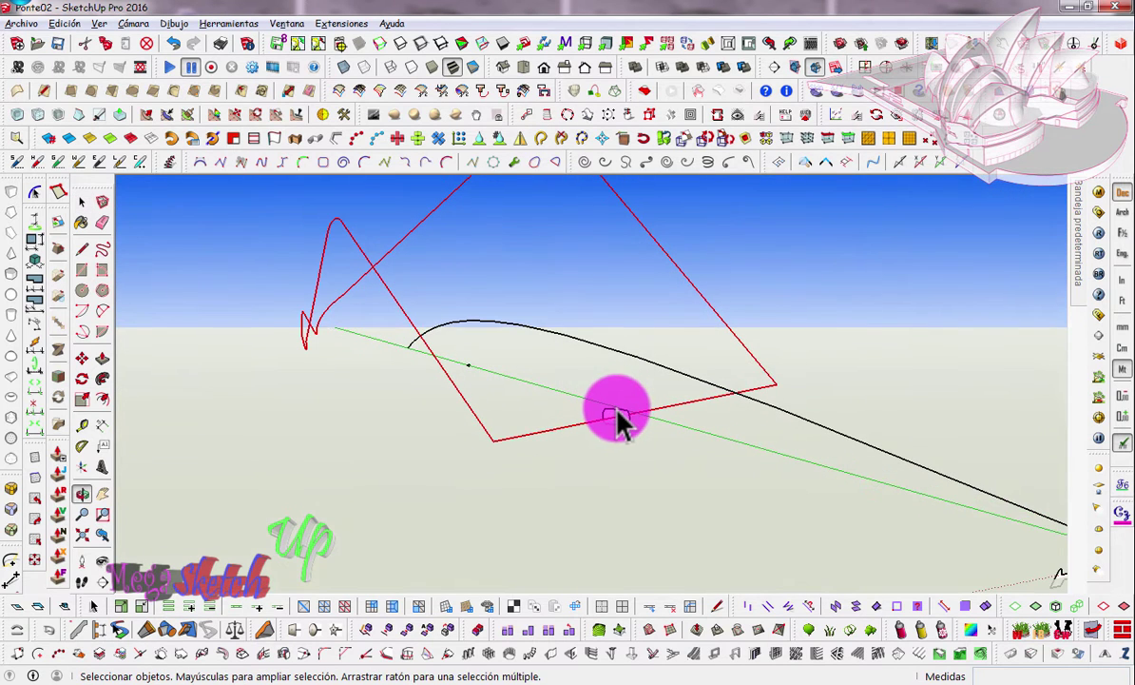
{"action": "scroll", "coordinate": [626, 421], "scroll_direction": "up", "scroll_amount": 1}
{"action": "scroll", "coordinate": [585, 433], "scroll_direction": "up", "scroll_amount": 2}
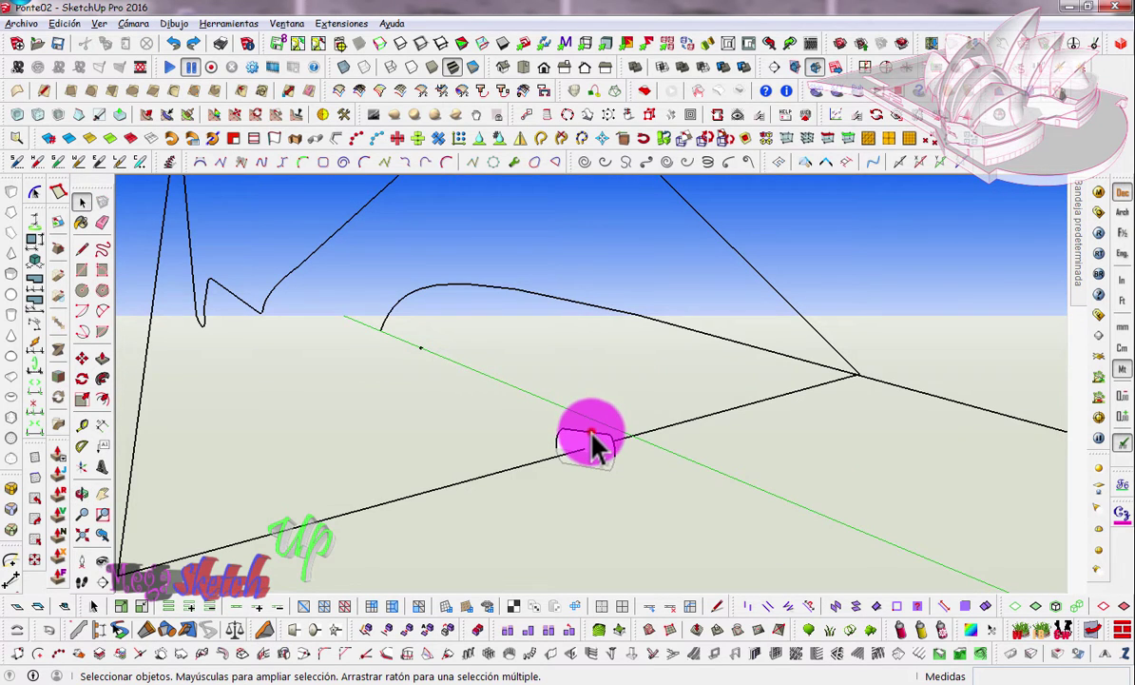
{"action": "right_click", "coordinate": [591, 440]}
{"action": "left_click", "coordinate": [638, 150]}
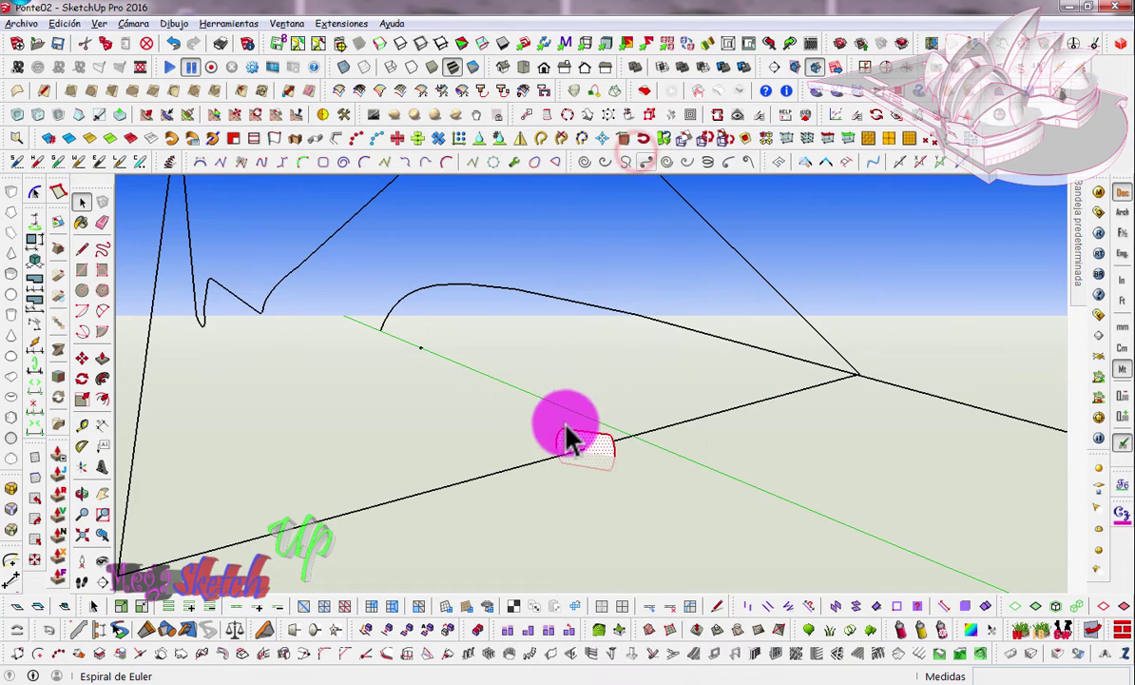
Step: Sweep the profile along the whole tower outline to form a smooth tubular tower
{"action": "left_click", "coordinate": [544, 138]}
{"action": "left_click", "coordinate": [605, 440]}
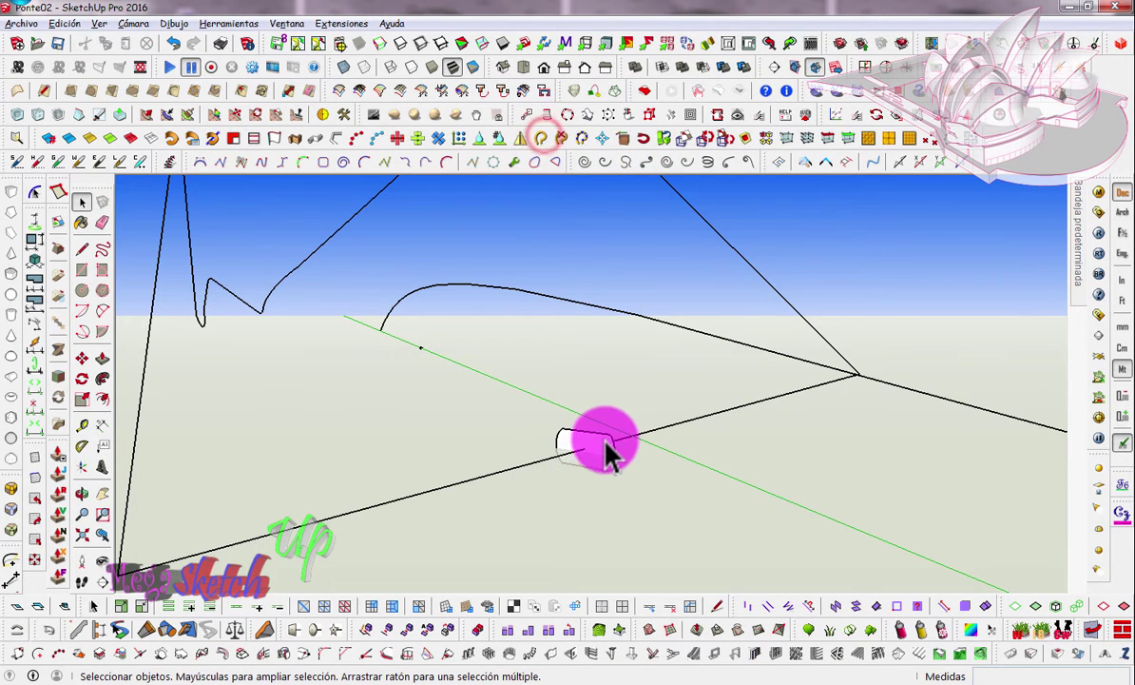
{"action": "triple_click", "coordinate": [541, 460]}
{"action": "middle_click_drag", "start_coordinate": [673, 455], "coordinate": [773, 406]}
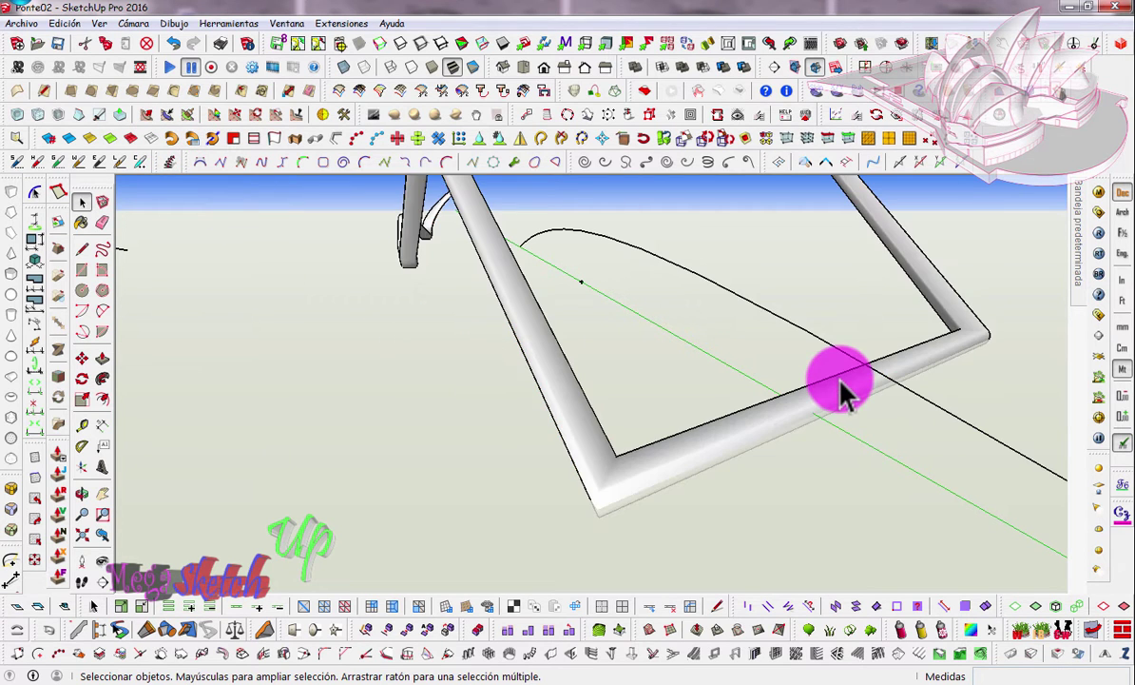
{"action": "mouse_move", "coordinate": [840, 390]}
{"action": "middle_mouse_down"}
{"action": "mouse_move", "coordinate": [624, 431]}
{"action": "mouse_move", "coordinate": [557, 411]}
{"action": "mouse_move", "coordinate": [609, 388]}
{"action": "mouse_move", "coordinate": [637, 454]}
{"action": "mouse_move", "coordinate": [664, 405]}
{"action": "mouse_move", "coordinate": [594, 390]}
{"action": "mouse_move", "coordinate": [766, 441]}
{"action": "middle_mouse_up"}
{"action": "scroll", "coordinate": [779, 459], "scroll_direction": "up", "scroll_amount": 2}
{"action": "scroll", "coordinate": [797, 475], "scroll_direction": "up", "scroll_amount": 2}
{"action": "scroll", "coordinate": [796, 476], "scroll_direction": "down", "scroll_amount": 3}
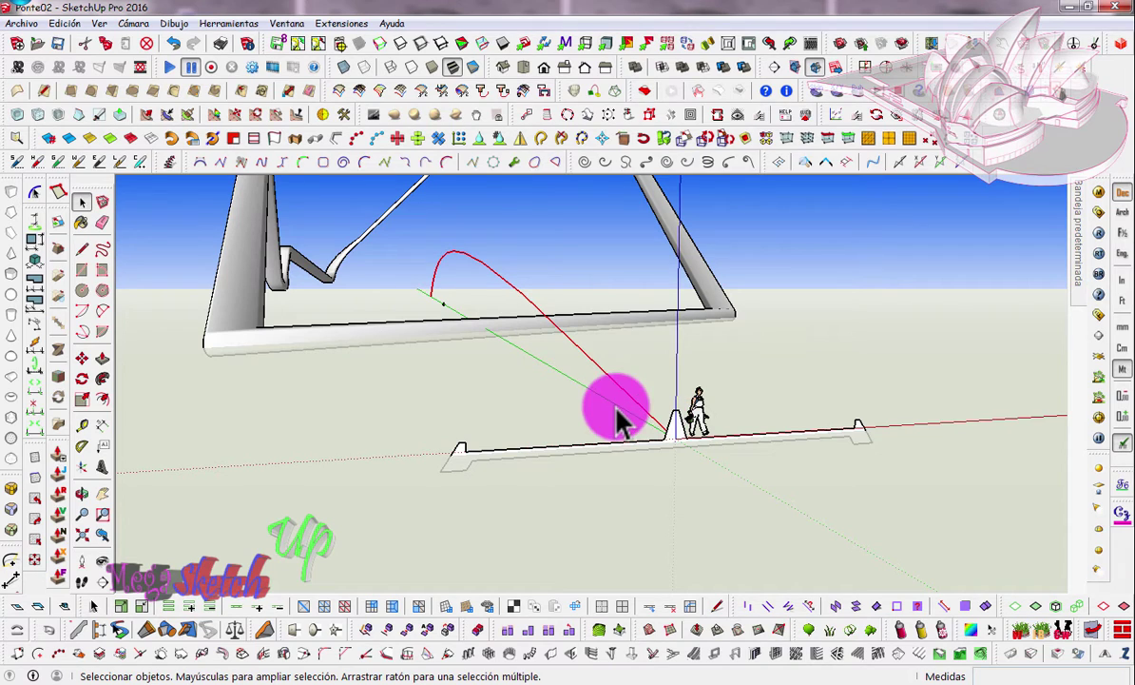
Step: Run Follow Me on the deck profile inside its group along the long curved line
{"action": "left_click", "coordinate": [104, 377]}
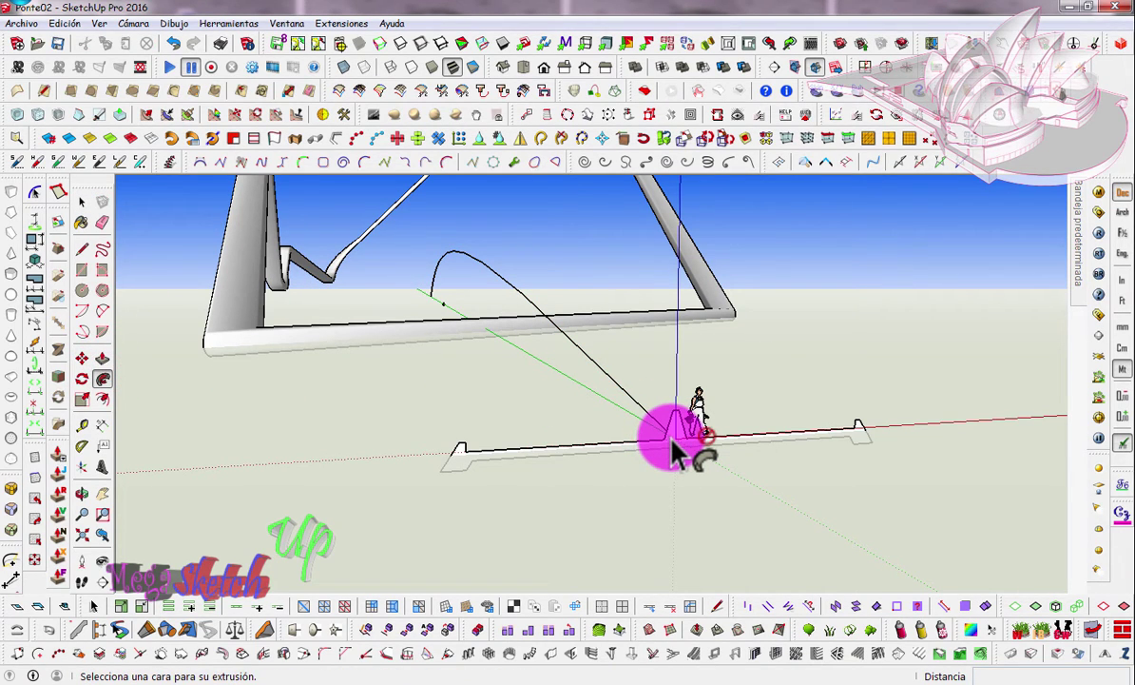
{"action": "right_click", "coordinate": [671, 440]}
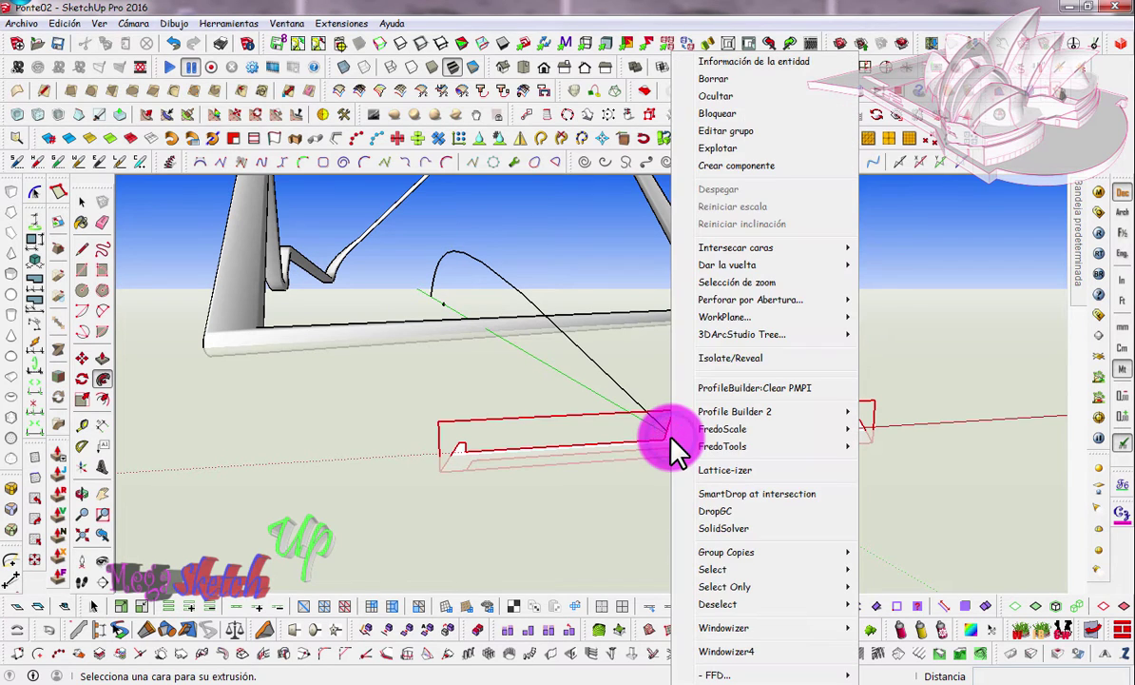
{"action": "left_click", "coordinate": [728, 131]}
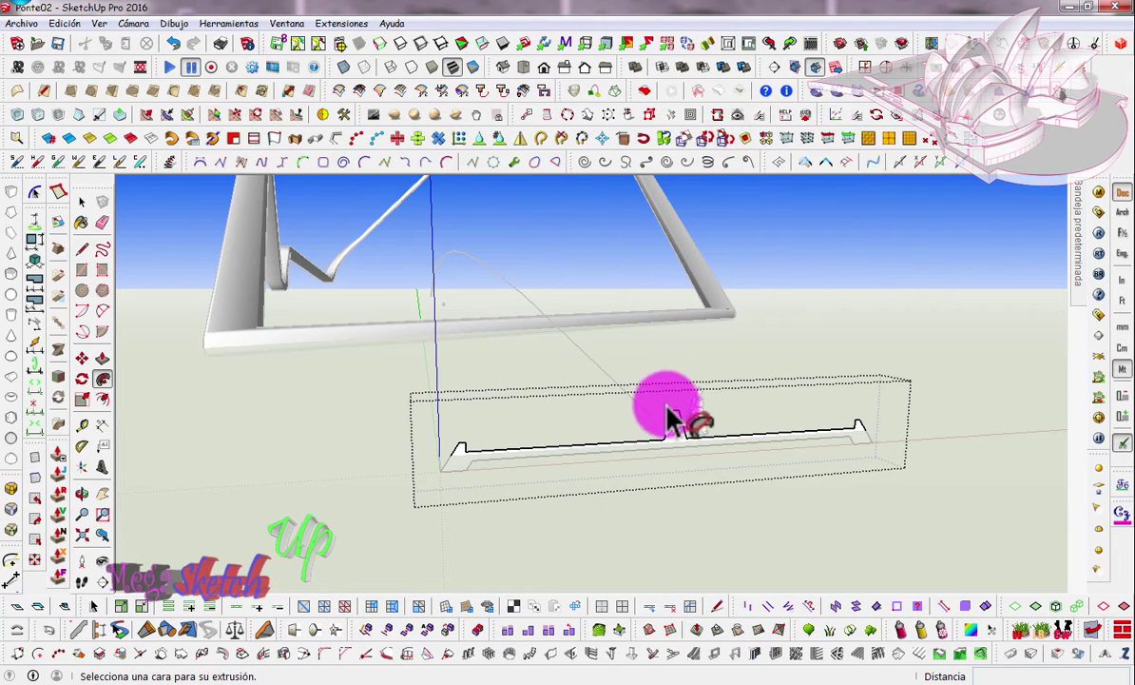
{"action": "left_click", "coordinate": [673, 441]}
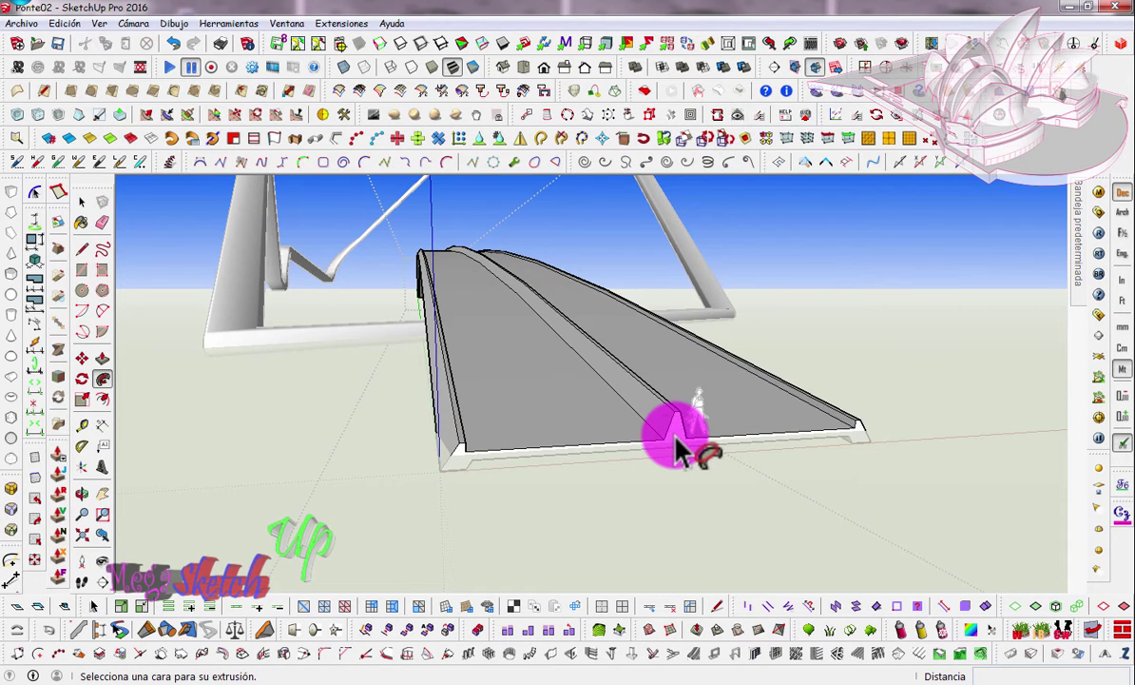
{"action": "left_click", "coordinate": [82, 202]}
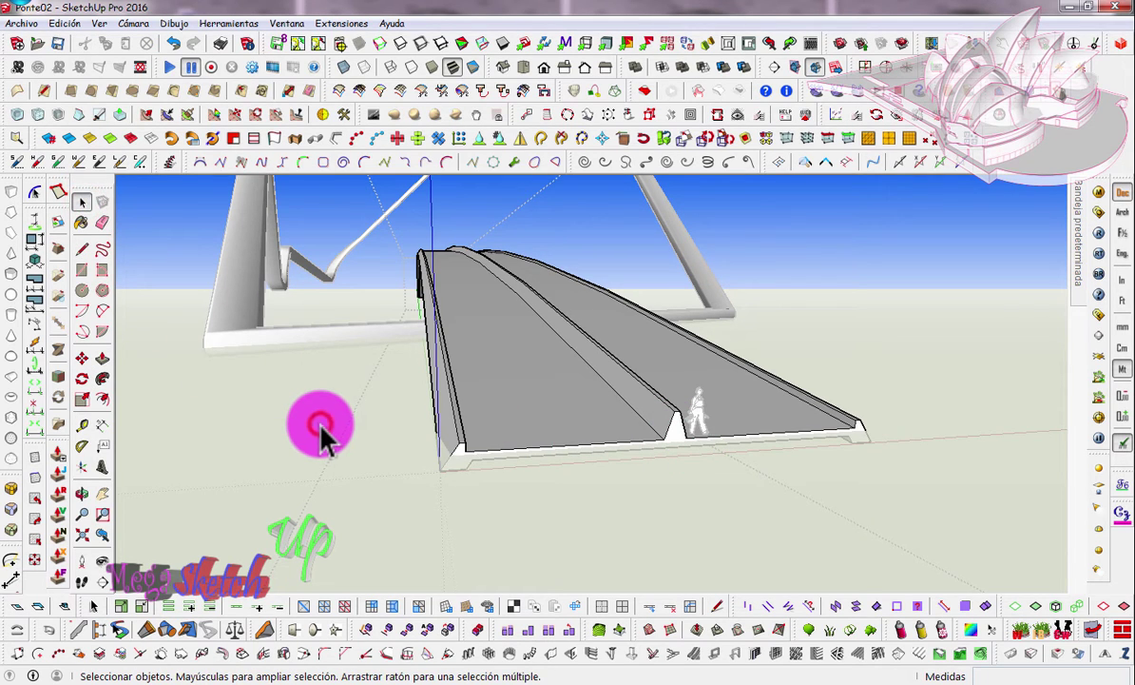
{"action": "mouse_move", "coordinate": [320, 432]}
{"action": "middle_mouse_down"}
{"action": "mouse_move", "coordinate": [1059, 507]}
{"action": "mouse_move", "coordinate": [950, 520]}
{"action": "mouse_move", "coordinate": [690, 457]}
{"action": "mouse_move", "coordinate": [606, 416]}
{"action": "mouse_move", "coordinate": [654, 444]}
{"action": "mouse_move", "coordinate": [616, 431]}
{"action": "mouse_move", "coordinate": [628, 421]}
{"action": "mouse_move", "coordinate": [707, 439]}
{"action": "middle_mouse_up"}
Step: Draw a line from the tower's top point down to the curved edge
{"action": "scroll", "coordinate": [727, 457], "scroll_direction": "down", "scroll_amount": 3}
{"action": "scroll", "coordinate": [666, 431], "scroll_direction": "down", "scroll_amount": 3}
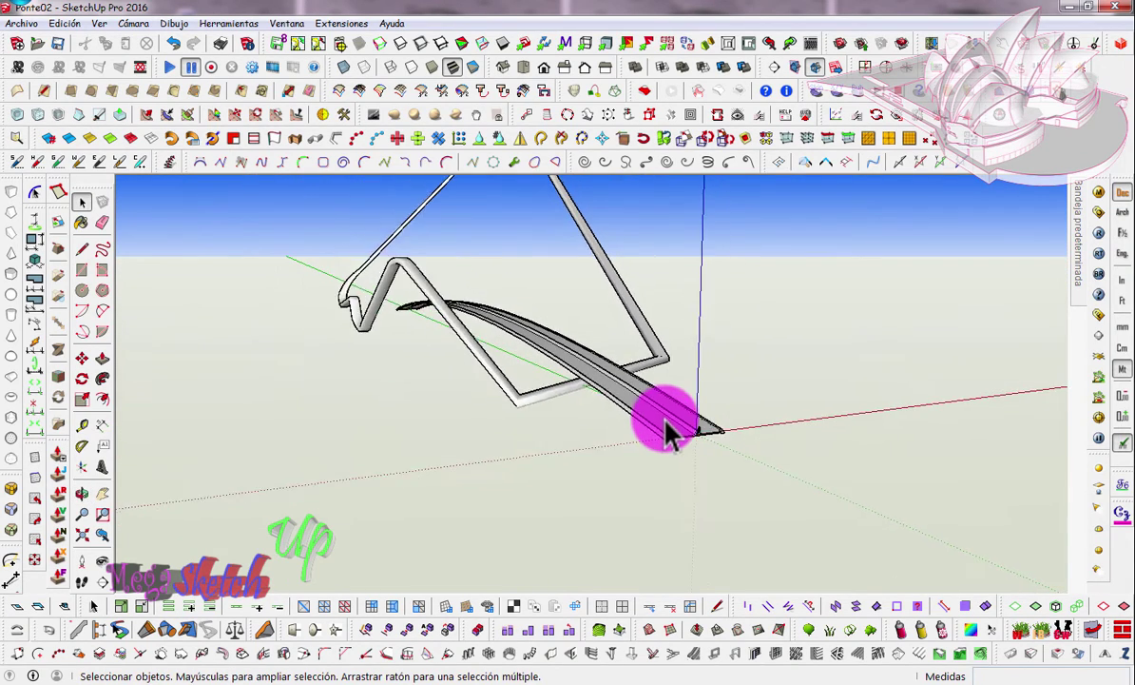
{"action": "scroll", "coordinate": [666, 431], "scroll_direction": "down", "scroll_amount": 3}
{"action": "mouse_move", "coordinate": [361, 440]}
{"action": "middle_mouse_down"}
{"action": "mouse_move", "coordinate": [332, 426]}
{"action": "mouse_move", "coordinate": [350, 431]}
{"action": "mouse_move", "coordinate": [324, 400]}
{"action": "middle_mouse_up"}
{"action": "scroll", "coordinate": [222, 358], "scroll_direction": "up", "scroll_amount": 2}
{"action": "scroll", "coordinate": [228, 359], "scroll_direction": "up", "scroll_amount": 1}
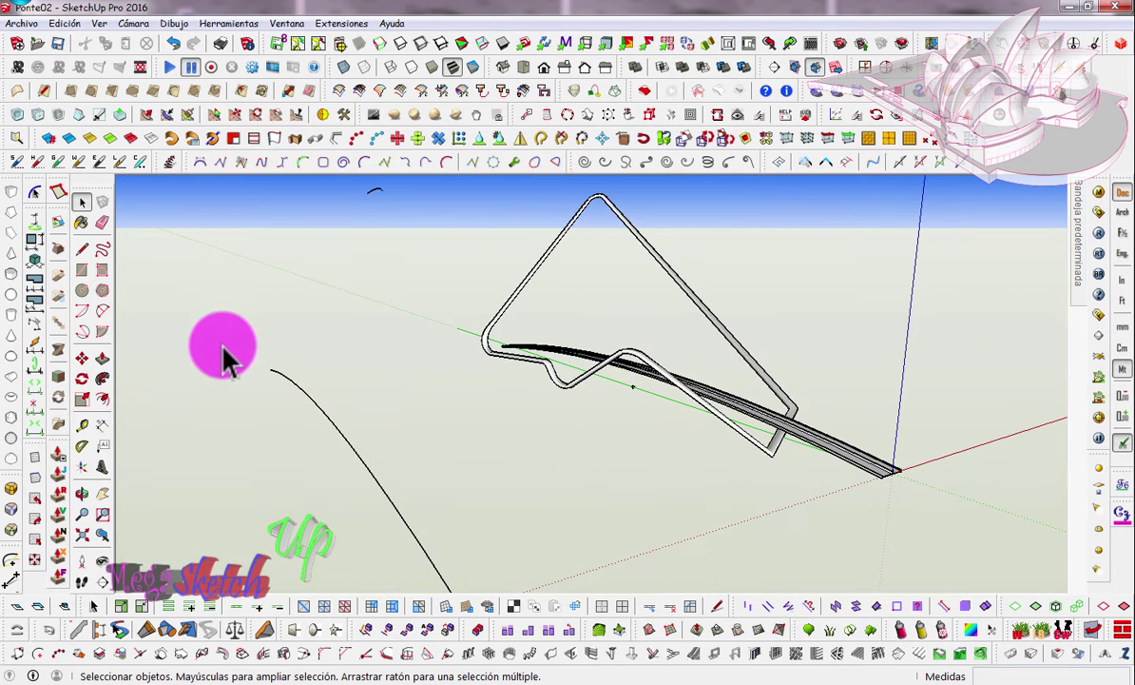
{"action": "left_click", "coordinate": [82, 249]}
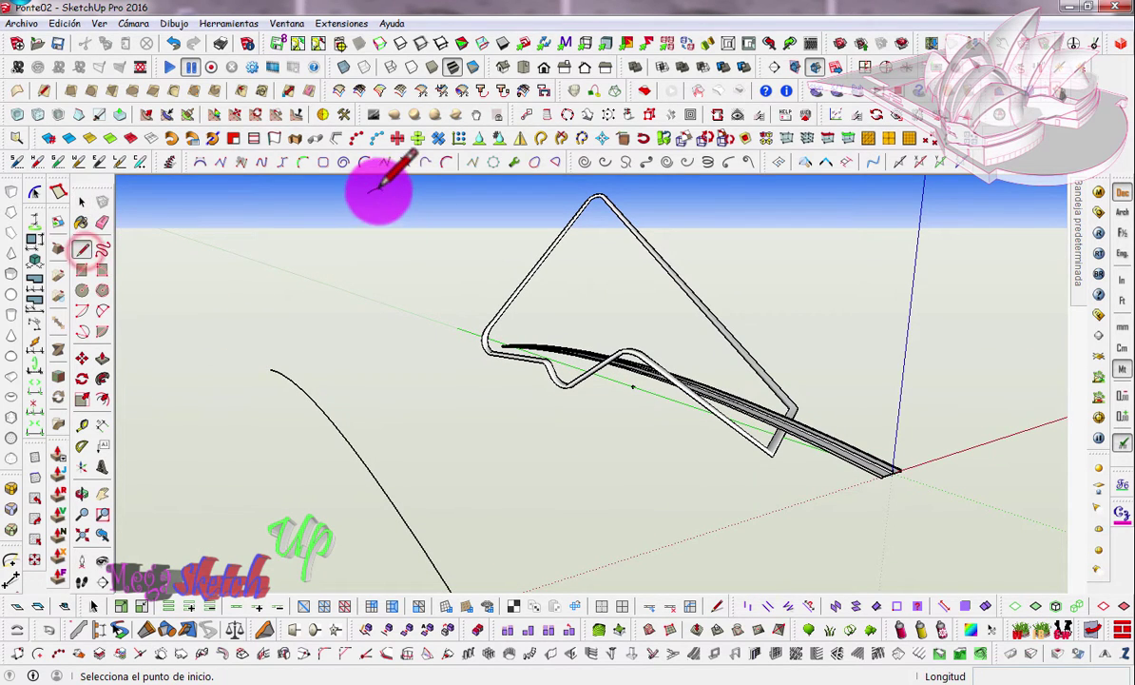
{"action": "left_click", "coordinate": [371, 193]}
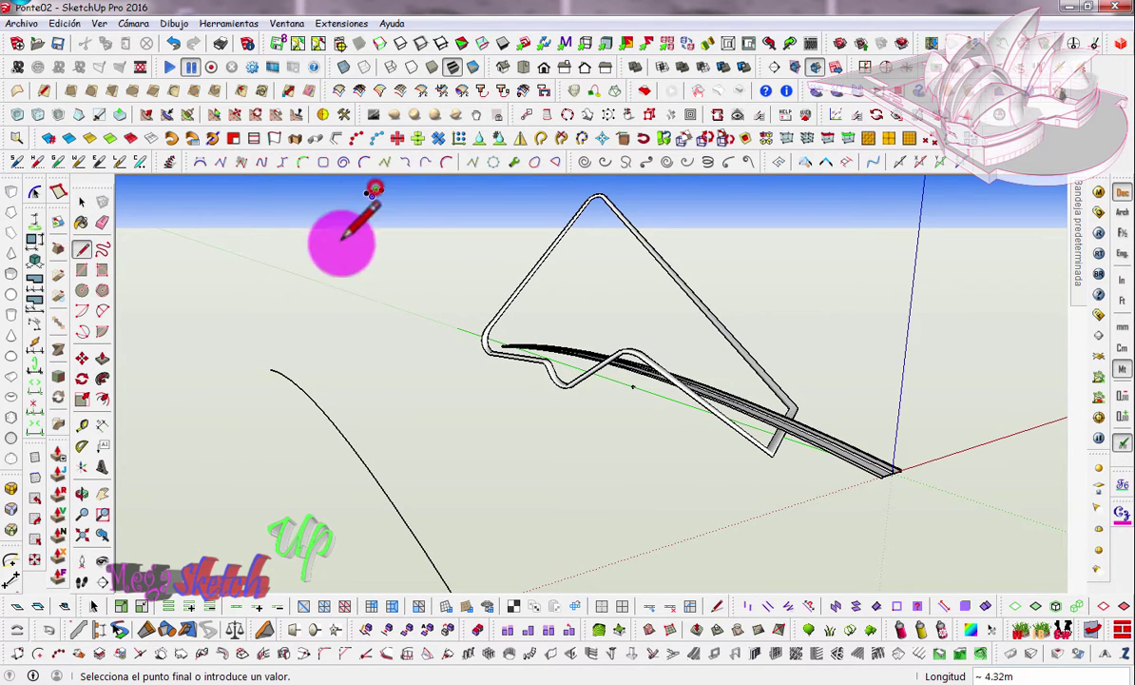
{"action": "left_click", "coordinate": [298, 385]}
{"action": "key", "text": "Escape"}
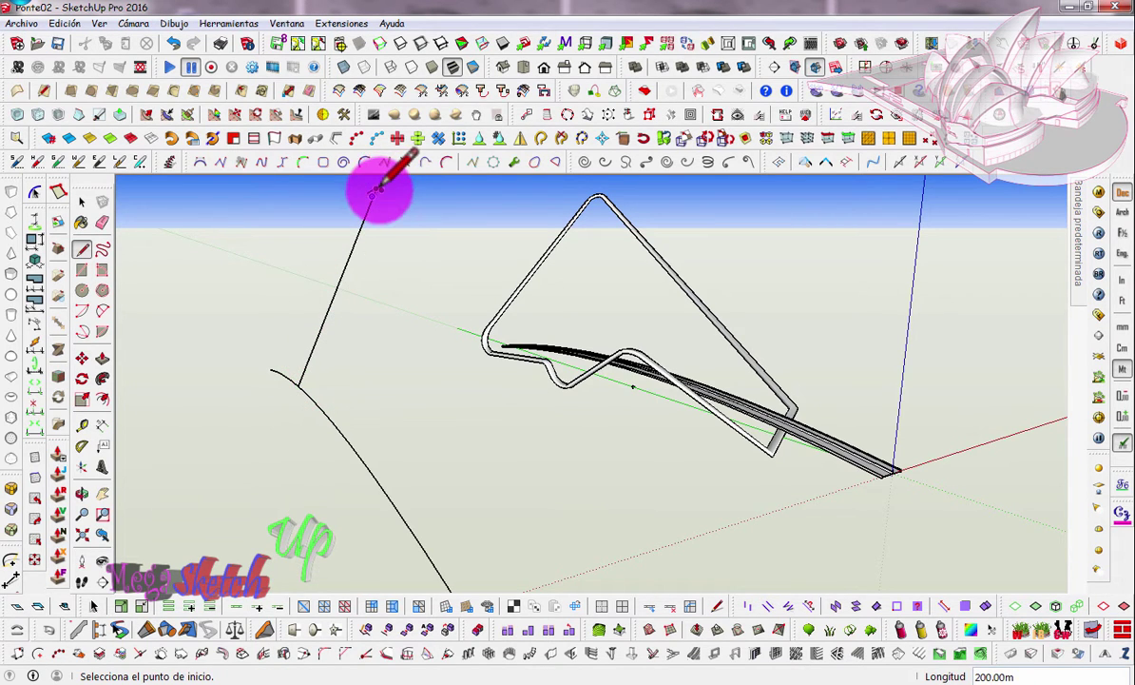
Step: Draw a second line from the tower apex to the curve's far end
{"action": "scroll", "coordinate": [370, 195], "scroll_direction": "up", "scroll_amount": 2}
{"action": "scroll", "coordinate": [370, 195], "scroll_direction": "up", "scroll_amount": 2}
{"action": "scroll", "coordinate": [370, 195], "scroll_direction": "up", "scroll_amount": 2}
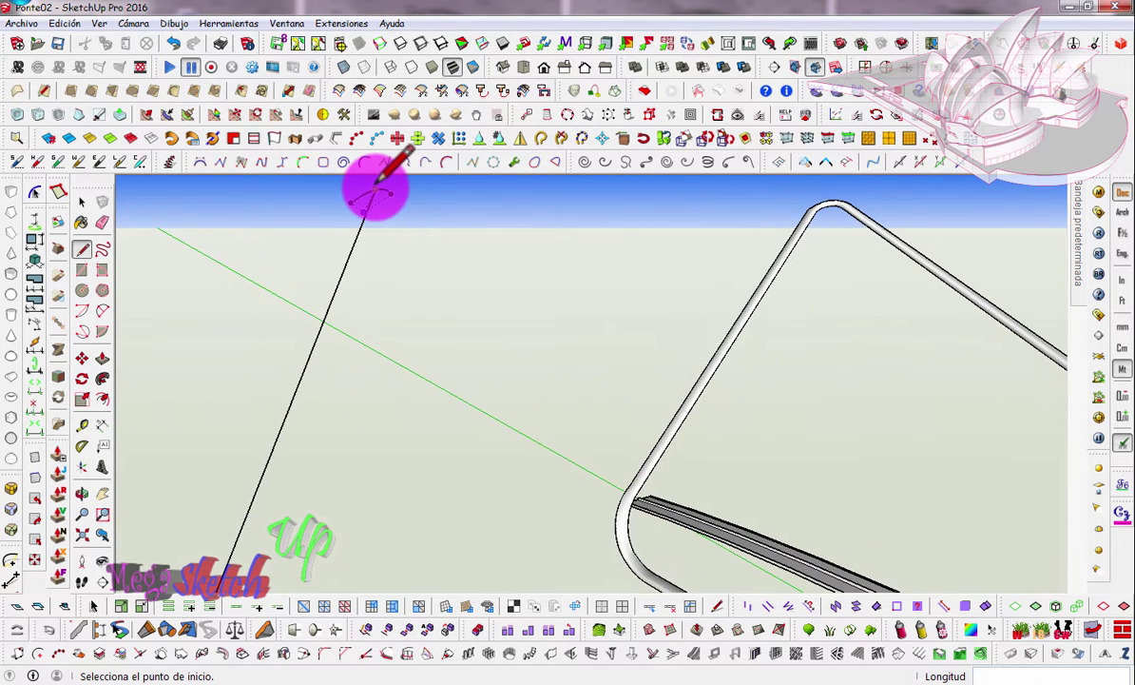
{"action": "scroll", "coordinate": [370, 195], "scroll_direction": "up", "scroll_amount": 2}
{"action": "left_click", "coordinate": [370, 196]}
{"action": "mouse_move", "coordinate": [370, 196]}
{"action": "middle_mouse_down"}
{"action": "mouse_move", "coordinate": [396, 178]}
{"action": "mouse_move", "coordinate": [373, 200]}
{"action": "middle_mouse_up"}
{"action": "scroll", "coordinate": [370, 197], "scroll_direction": "down", "scroll_amount": 3}
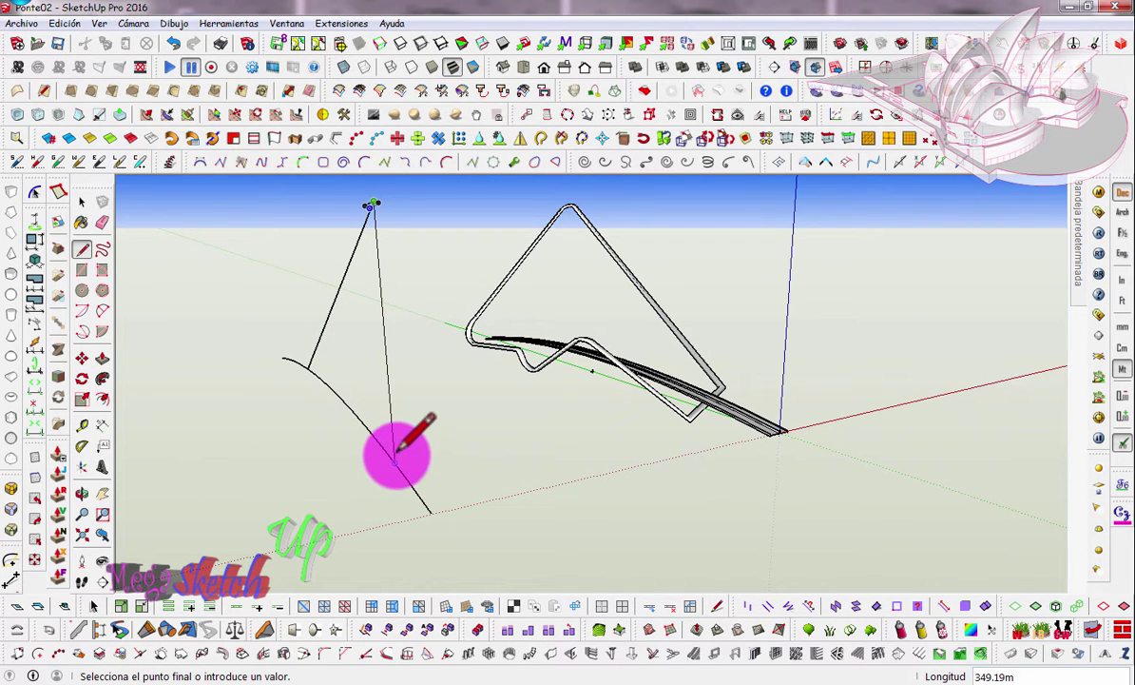
{"action": "mouse_move", "coordinate": [394, 460]}
{"action": "middle_mouse_down"}
{"action": "mouse_move", "coordinate": [573, 405]}
{"action": "mouse_move", "coordinate": [609, 426]}
{"action": "middle_mouse_up"}
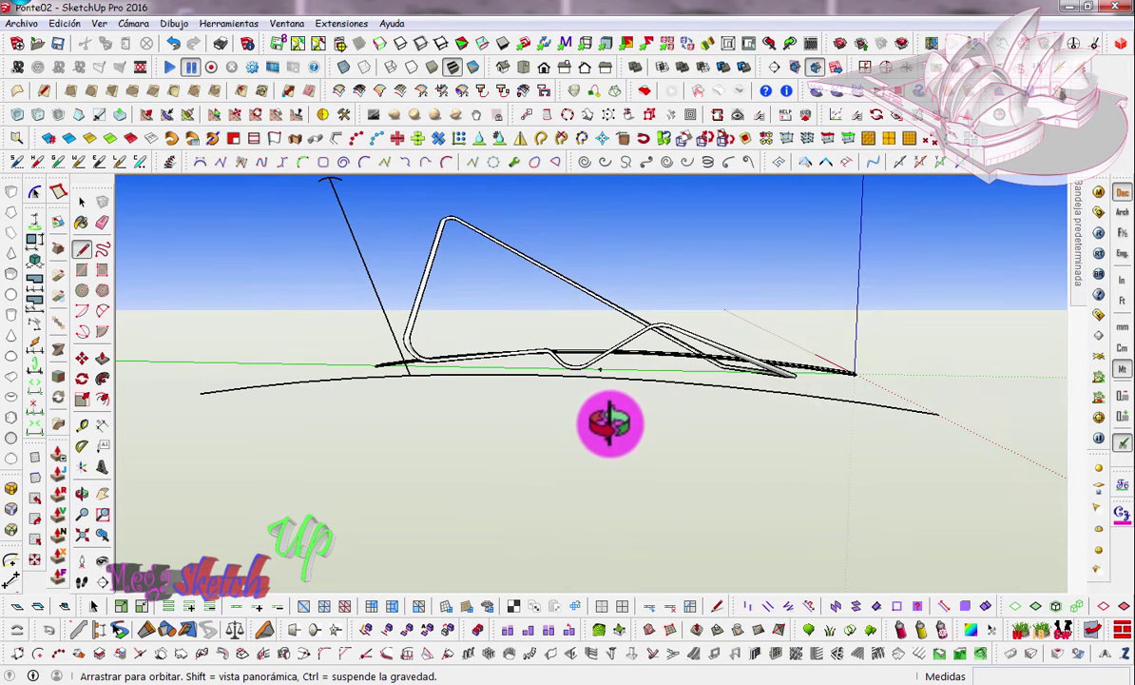
{"action": "left_click", "coordinate": [809, 392]}
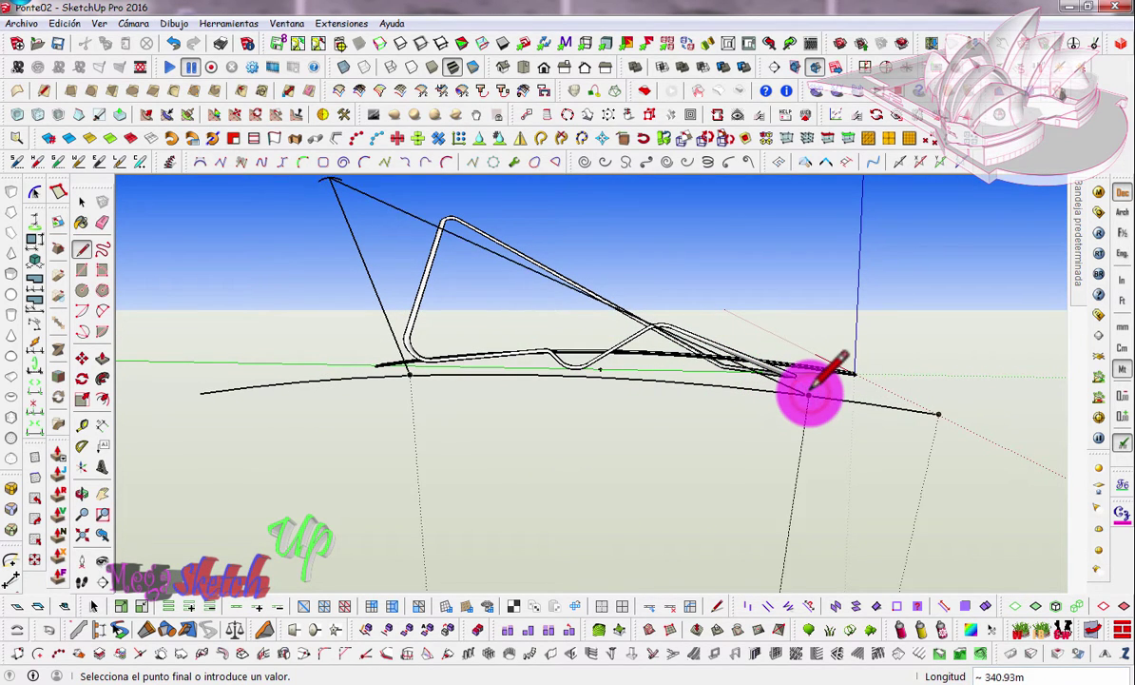
Step: Erase the stray short edge stubs, leaving a closed triangle
{"action": "left_click", "coordinate": [81, 202]}
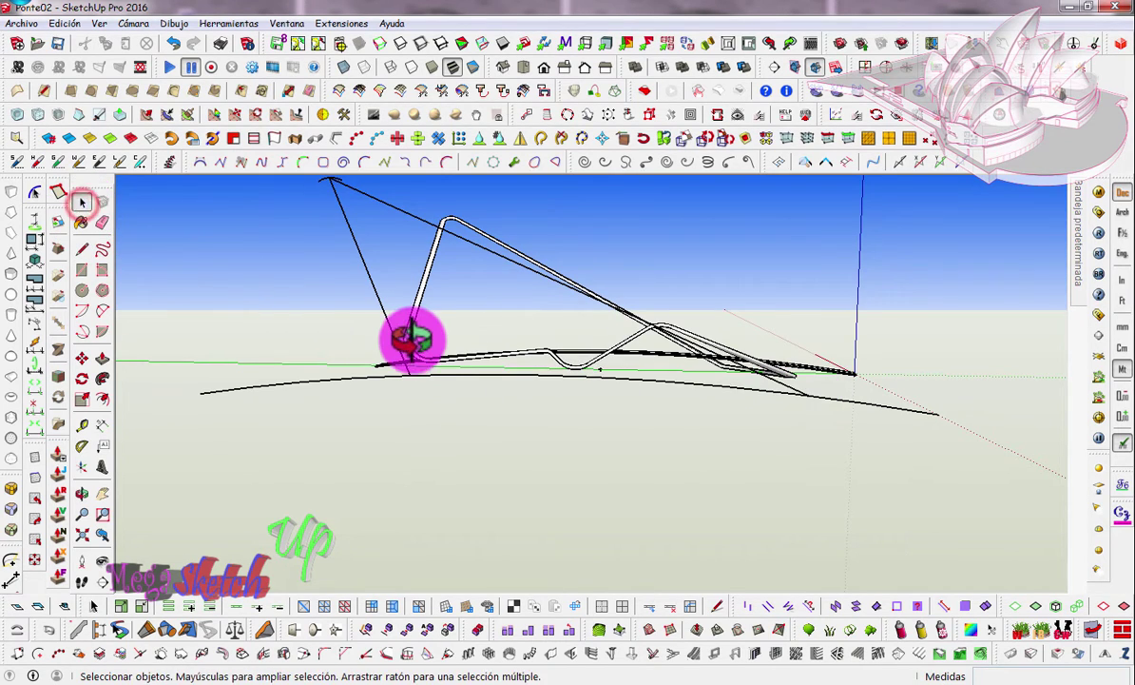
{"action": "mouse_move", "coordinate": [405, 337]}
{"action": "middle_mouse_down"}
{"action": "mouse_move", "coordinate": [381, 385]}
{"action": "mouse_move", "coordinate": [507, 322]}
{"action": "mouse_move", "coordinate": [266, 343]}
{"action": "middle_mouse_up"}
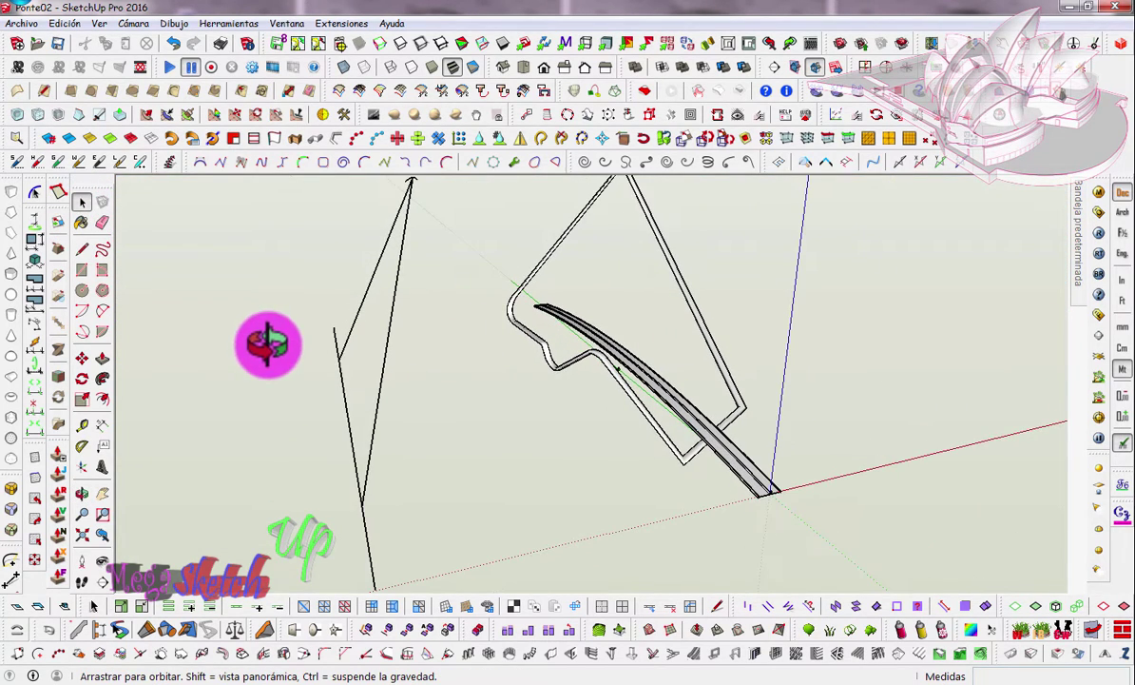
{"action": "mouse_move", "coordinate": [406, 245]}
{"action": "middle_mouse_down"}
{"action": "mouse_move", "coordinate": [415, 284]}
{"action": "mouse_move", "coordinate": [473, 298]}
{"action": "middle_mouse_up"}
{"action": "left_click", "coordinate": [321, 385]}
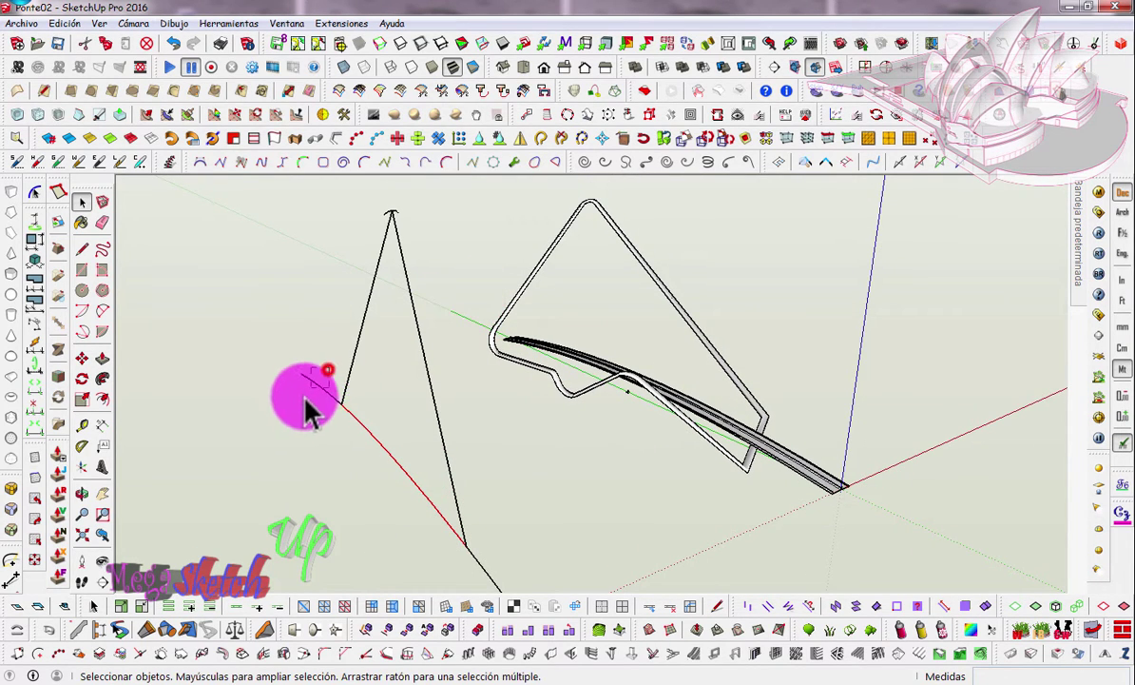
{"action": "left_click", "coordinate": [476, 560]}
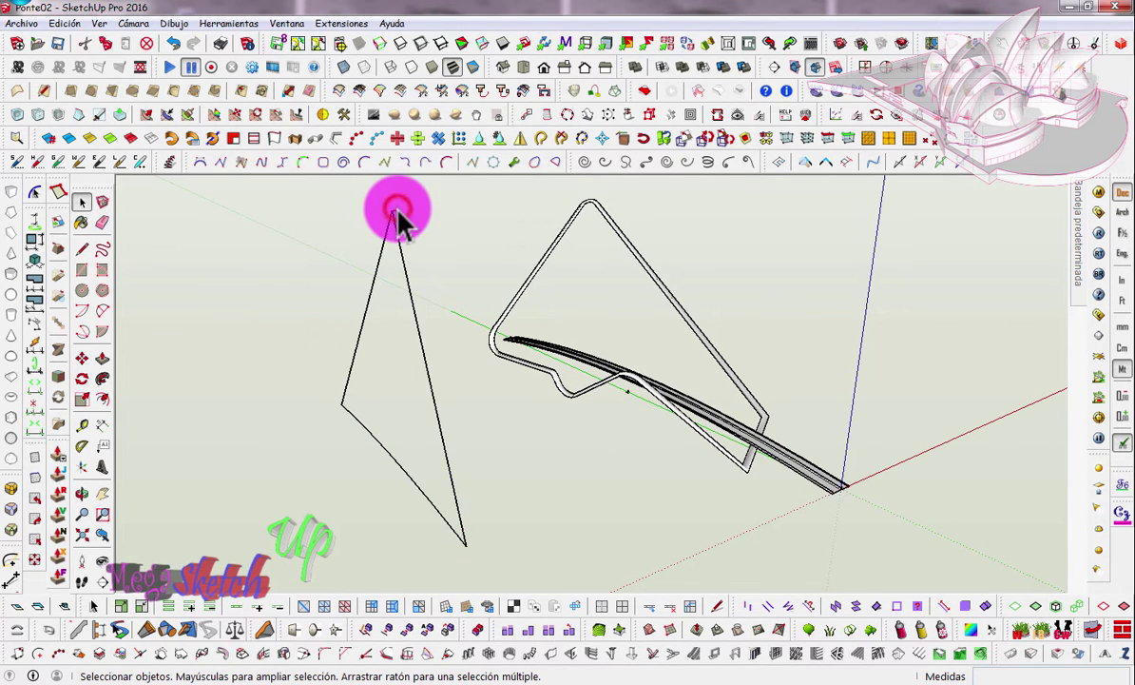
{"action": "middle_click_drag", "start_coordinate": [397, 217], "coordinate": [413, 300]}
Step: Skin the triangle with Curviloft by Rails as a Líneas mesh, deleting the original curves
{"action": "left_click", "coordinate": [359, 91]}
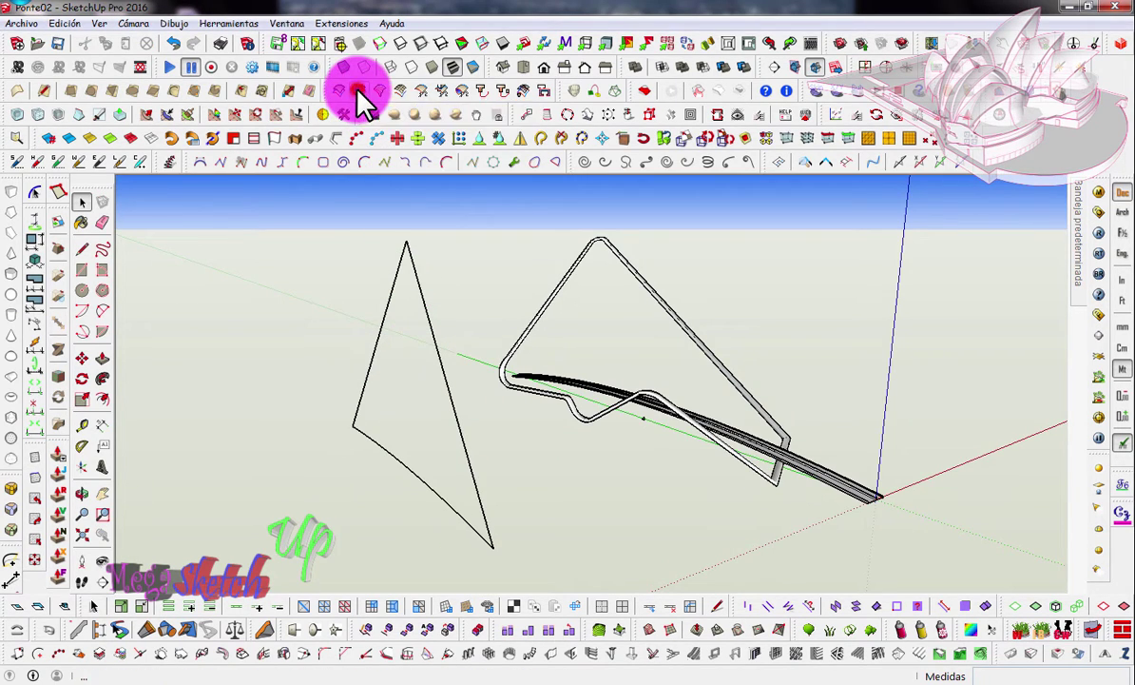
{"action": "left_click", "coordinate": [388, 454]}
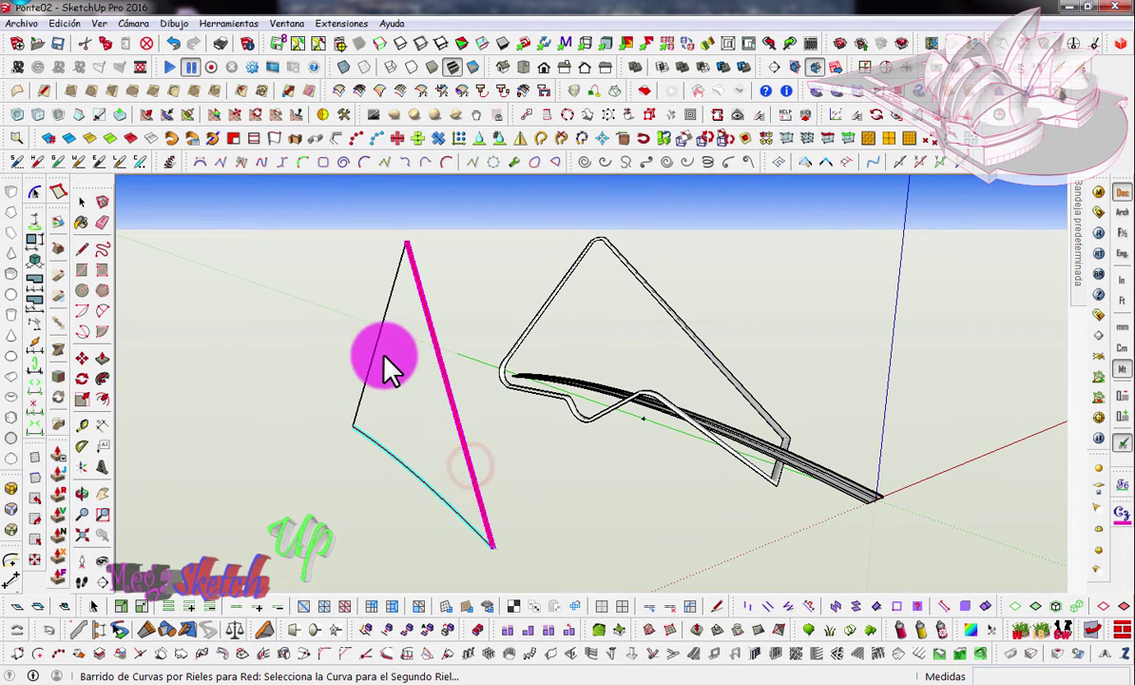
{"action": "left_click", "coordinate": [395, 454]}
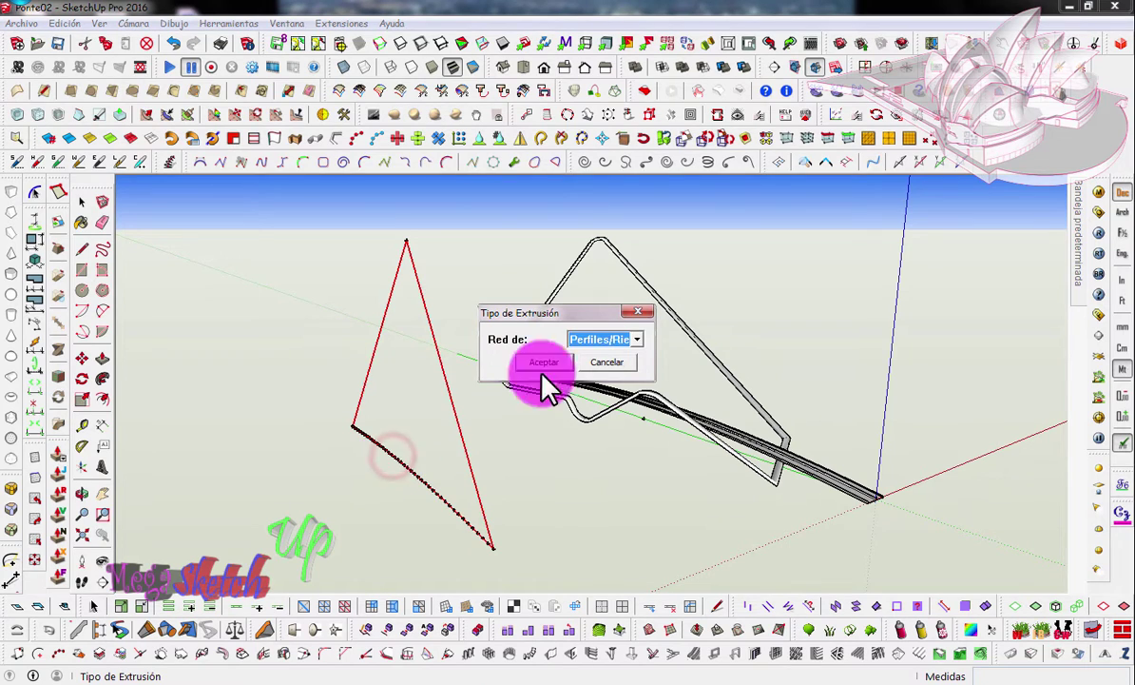
{"action": "left_click", "coordinate": [634, 340]}
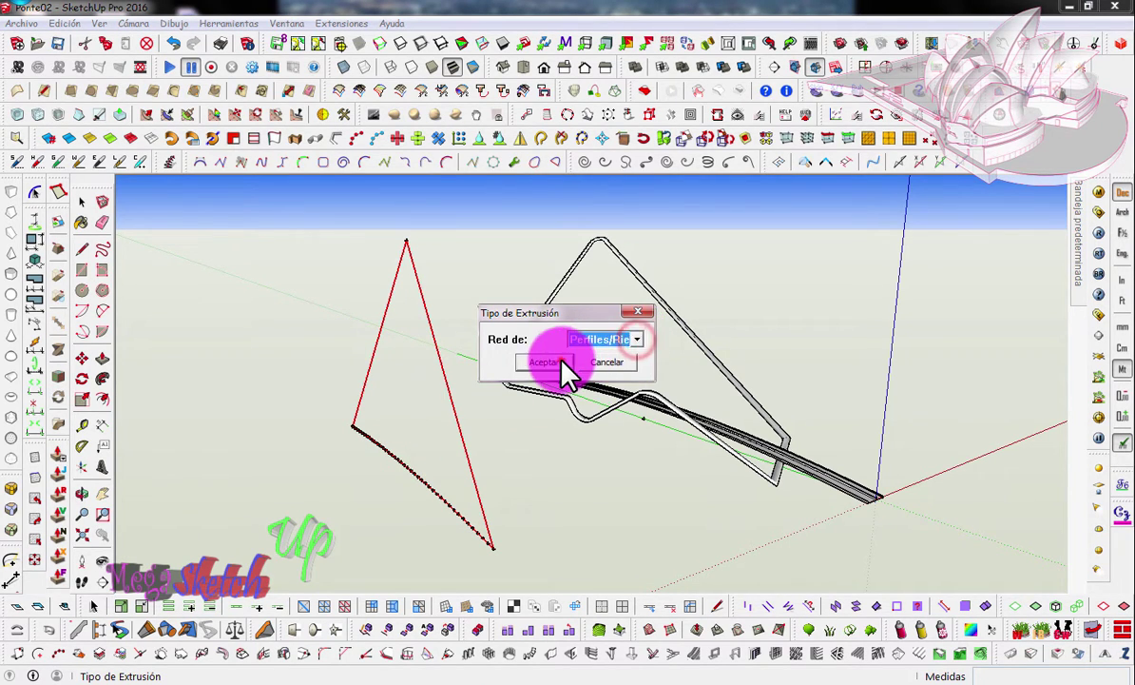
{"action": "left_click", "coordinate": [630, 342]}
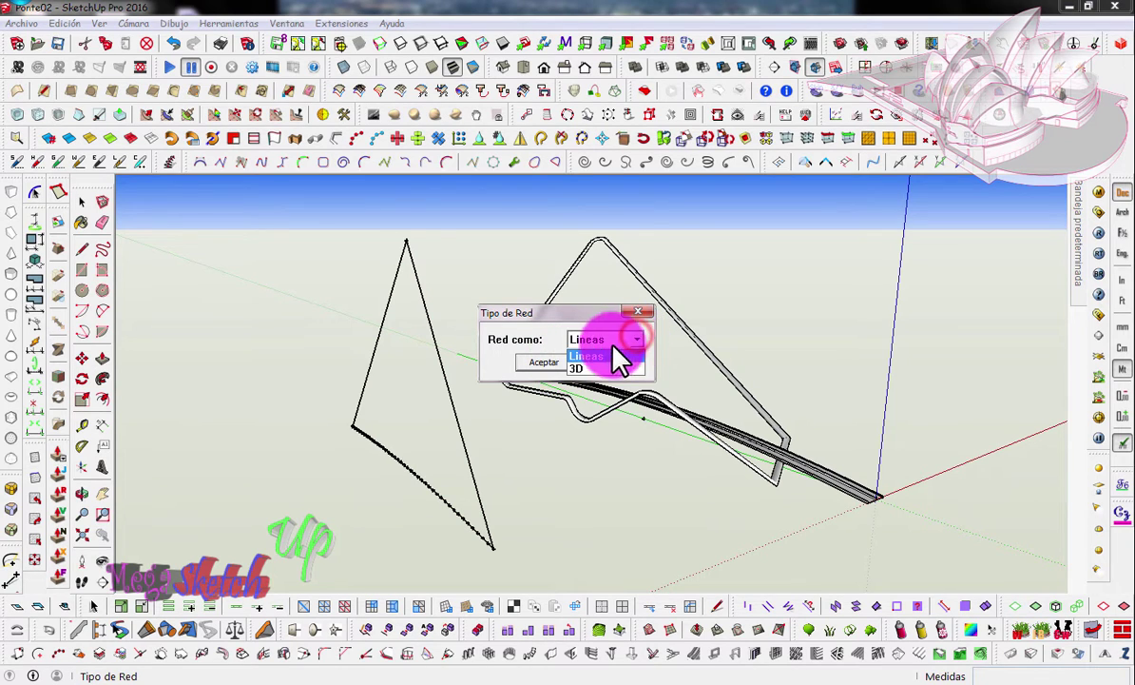
{"action": "left_click", "coordinate": [544, 366]}
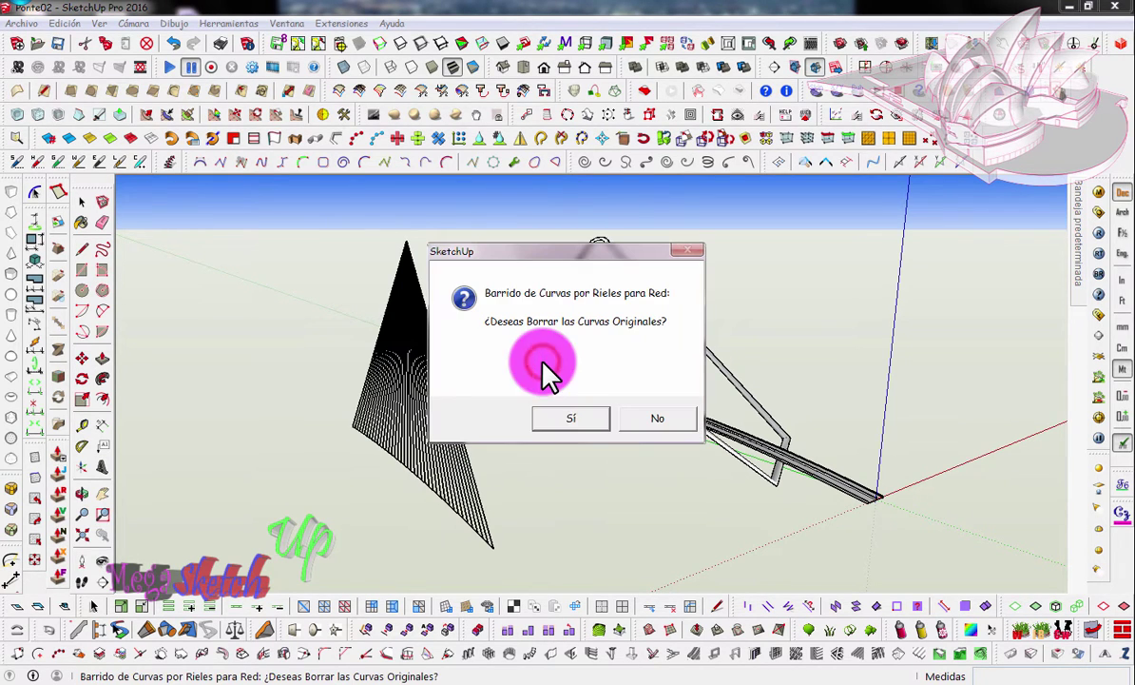
{"action": "left_click", "coordinate": [575, 418]}
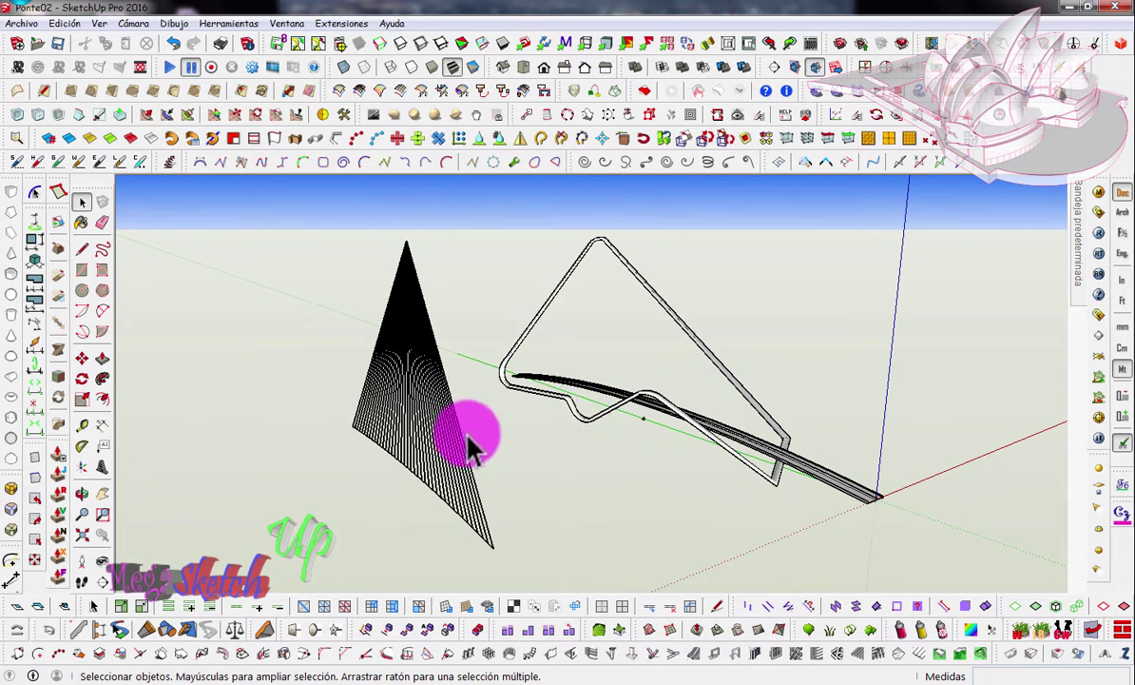
{"action": "left_click", "coordinate": [425, 461]}
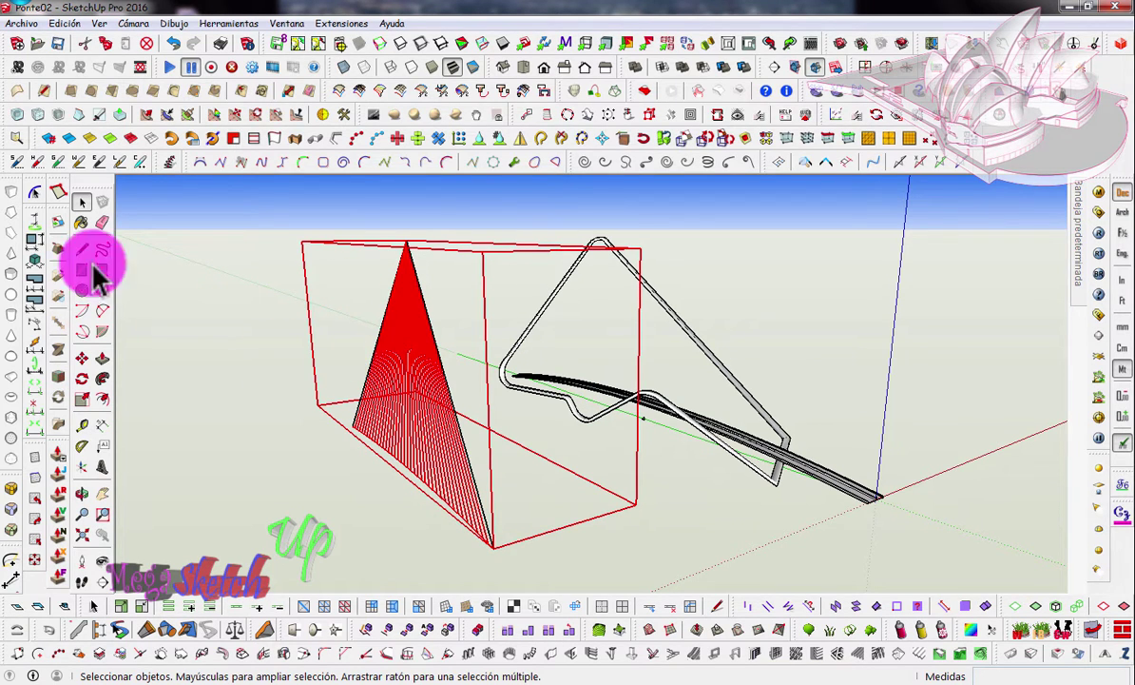
Step: Open the cable fan group and clear away the extra geometry, leaving only the fan lines
{"action": "mouse_move", "coordinate": [323, 371]}
{"action": "middle_mouse_down"}
{"action": "mouse_move", "coordinate": [360, 404]}
{"action": "mouse_move", "coordinate": [401, 388]}
{"action": "mouse_move", "coordinate": [473, 395]}
{"action": "mouse_move", "coordinate": [435, 413]}
{"action": "middle_mouse_up"}
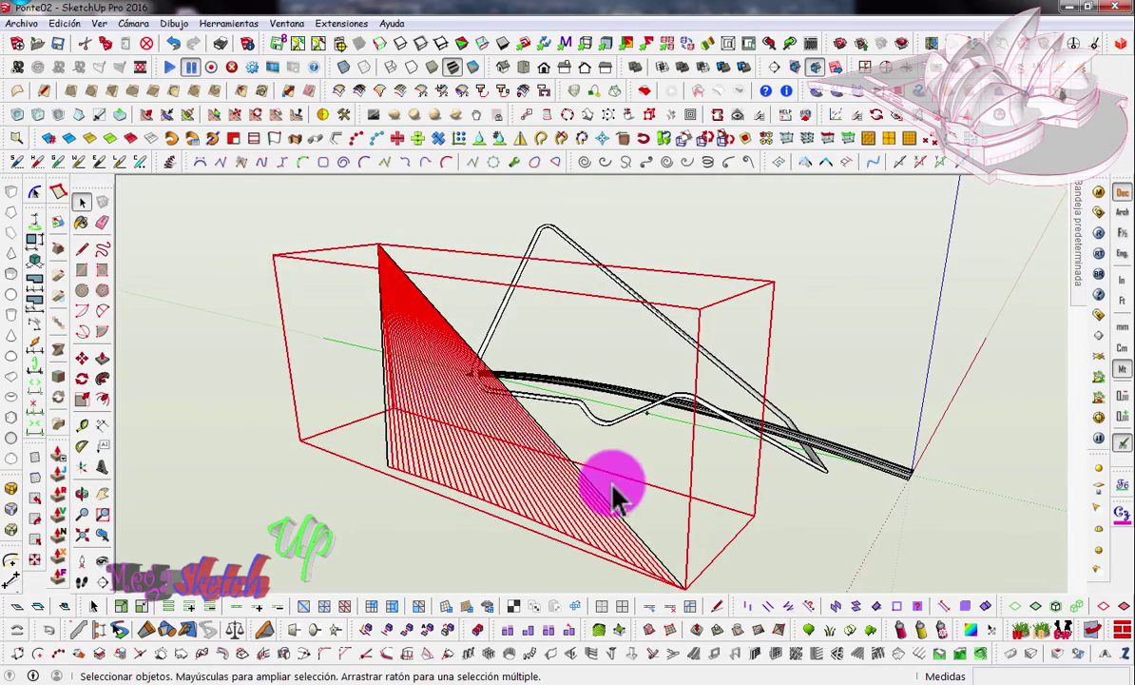
{"action": "mouse_move", "coordinate": [616, 494]}
{"action": "middle_mouse_down"}
{"action": "mouse_move", "coordinate": [495, 435]}
{"action": "mouse_move", "coordinate": [540, 461]}
{"action": "middle_mouse_up"}
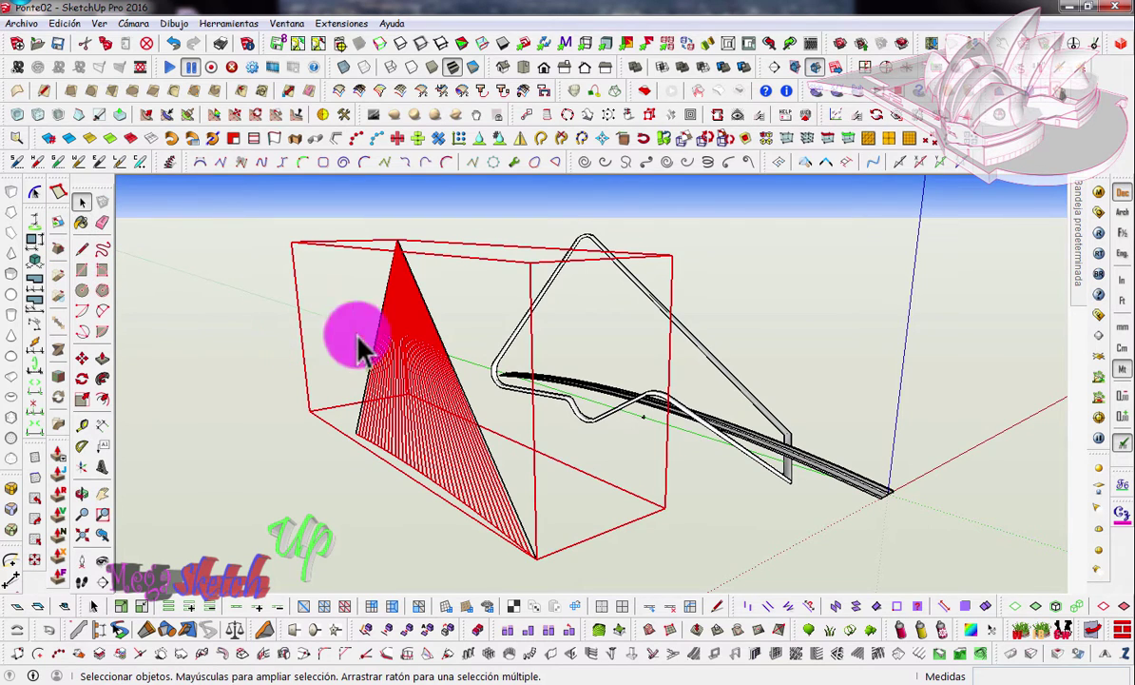
{"action": "double_click", "coordinate": [420, 385]}
{"action": "left_click", "coordinate": [428, 402]}
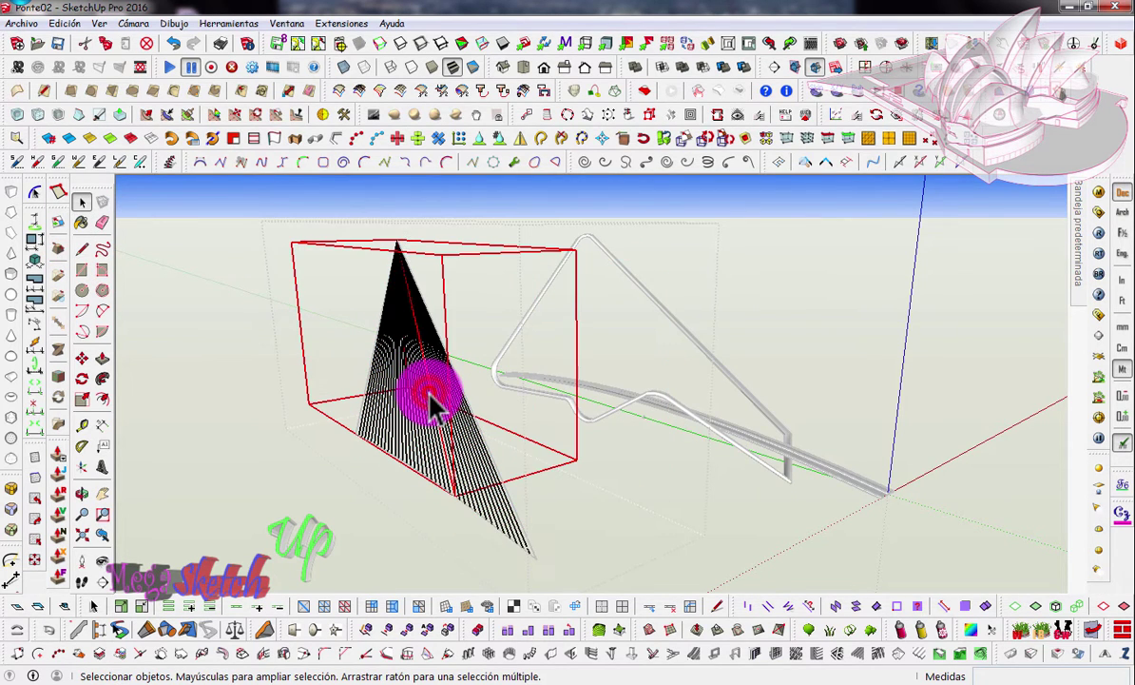
{"action": "left_click", "coordinate": [405, 414]}
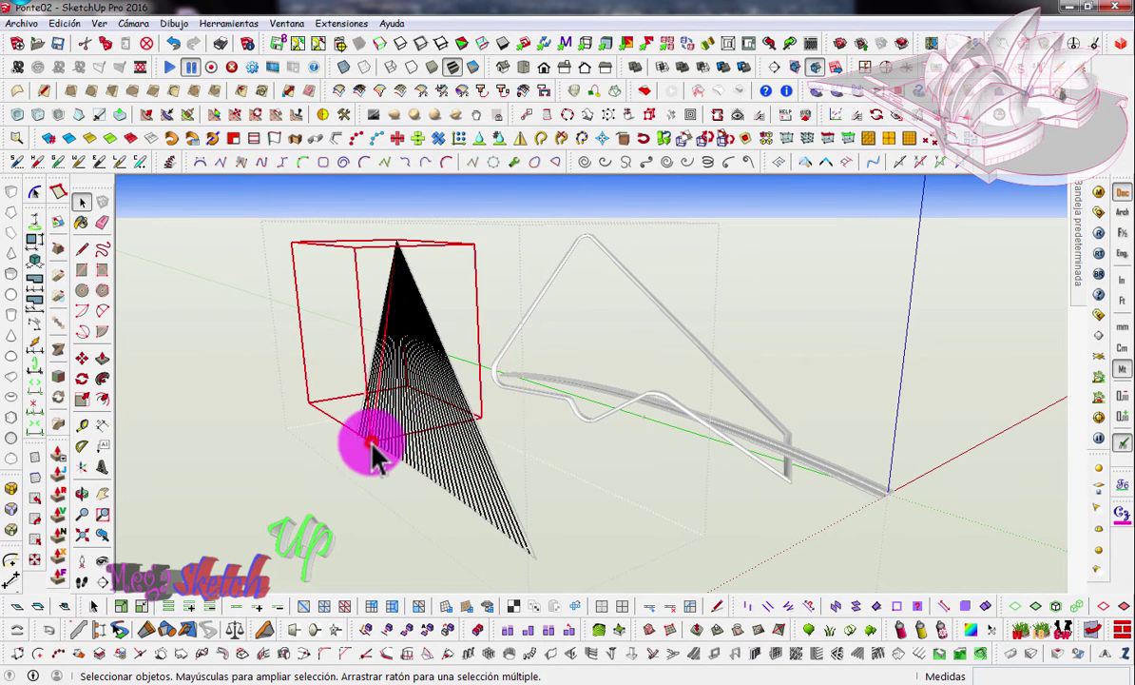
{"action": "left_click", "coordinate": [367, 453]}
{"action": "left_click", "coordinate": [378, 406]}
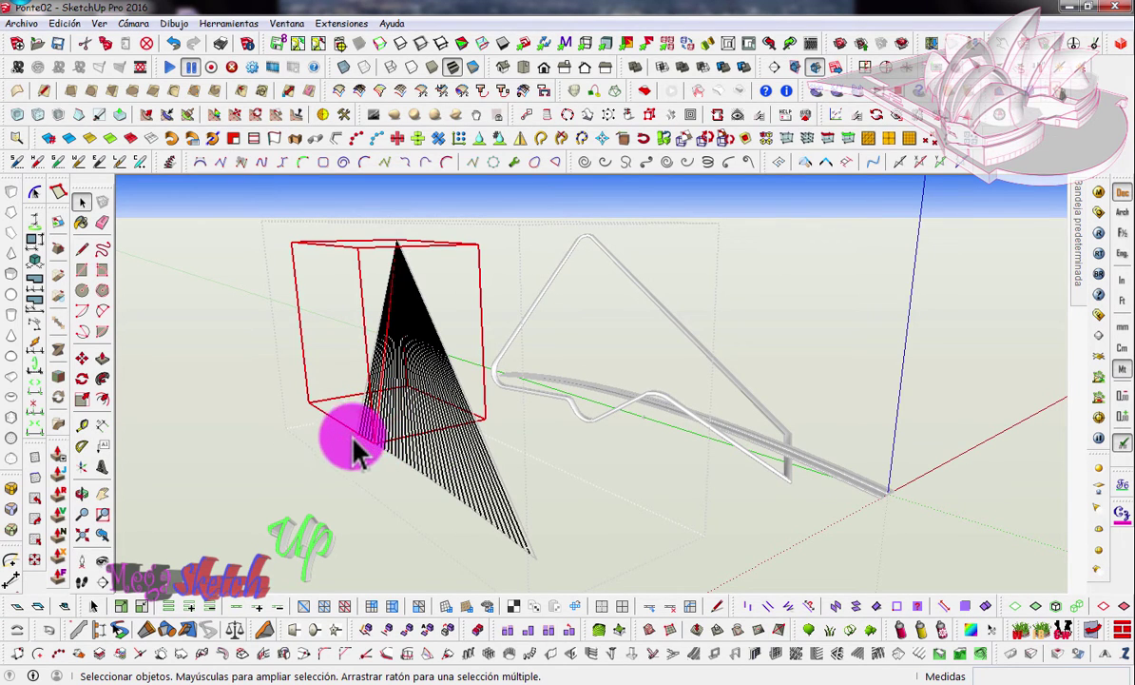
{"action": "left_click", "coordinate": [342, 300]}
{"action": "left_click_drag", "start_coordinate": [321, 220], "coordinate": [599, 575]}
{"action": "right_click", "coordinate": [425, 399]}
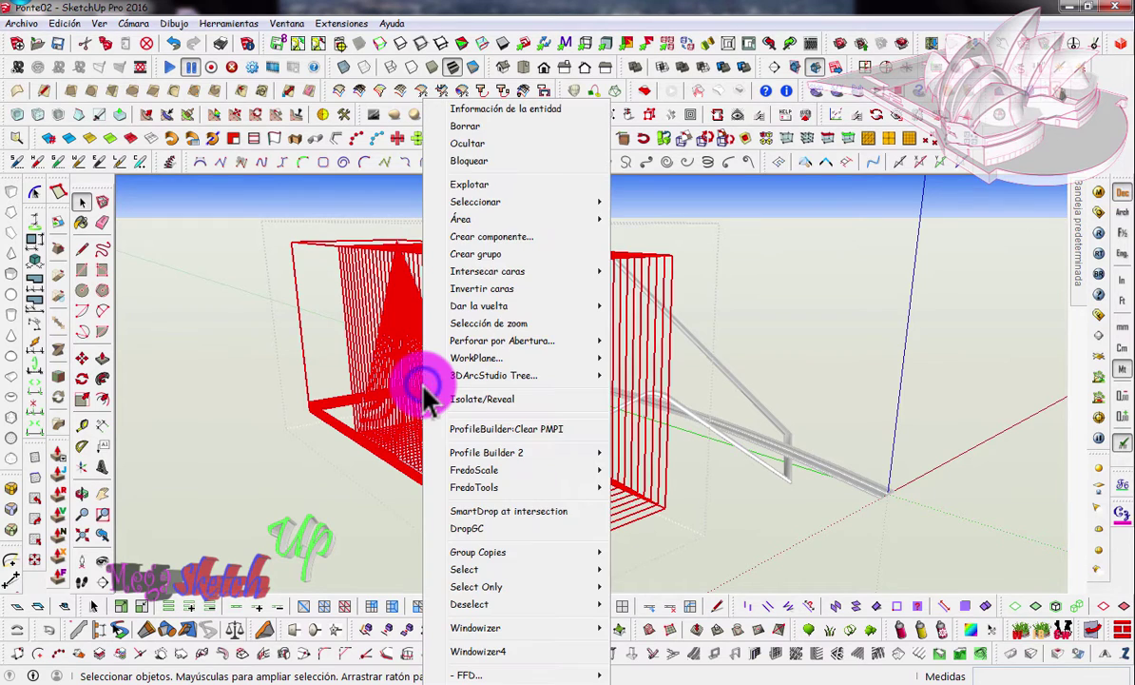
{"action": "left_click", "coordinate": [482, 185]}
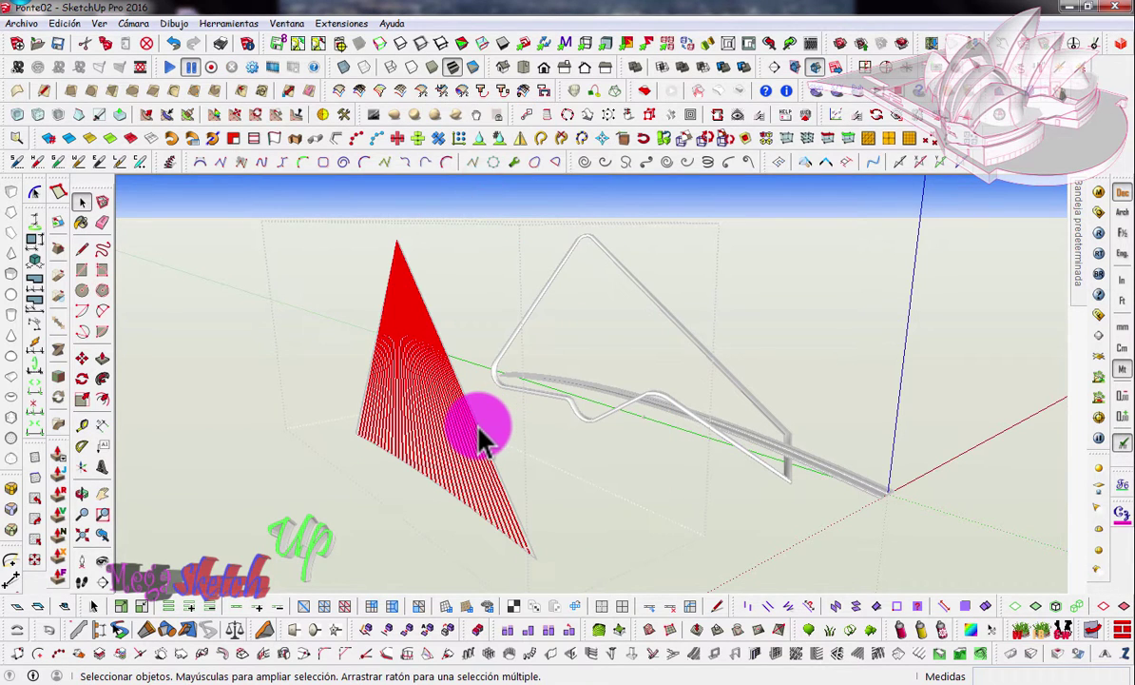
Step: Reselect all the cable lines and bring up the Lines to Tubes parameters
{"action": "left_click", "coordinate": [538, 141]}
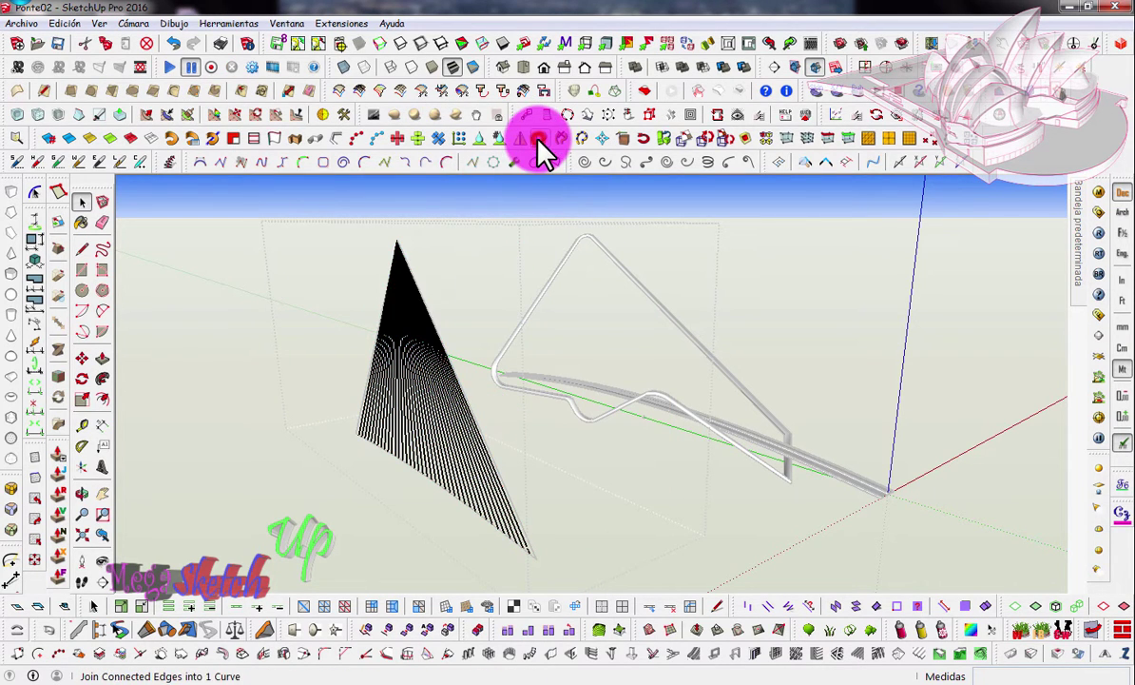
{"action": "left_click", "coordinate": [445, 370]}
{"action": "left_click_drag", "start_coordinate": [324, 217], "coordinate": [571, 595]}
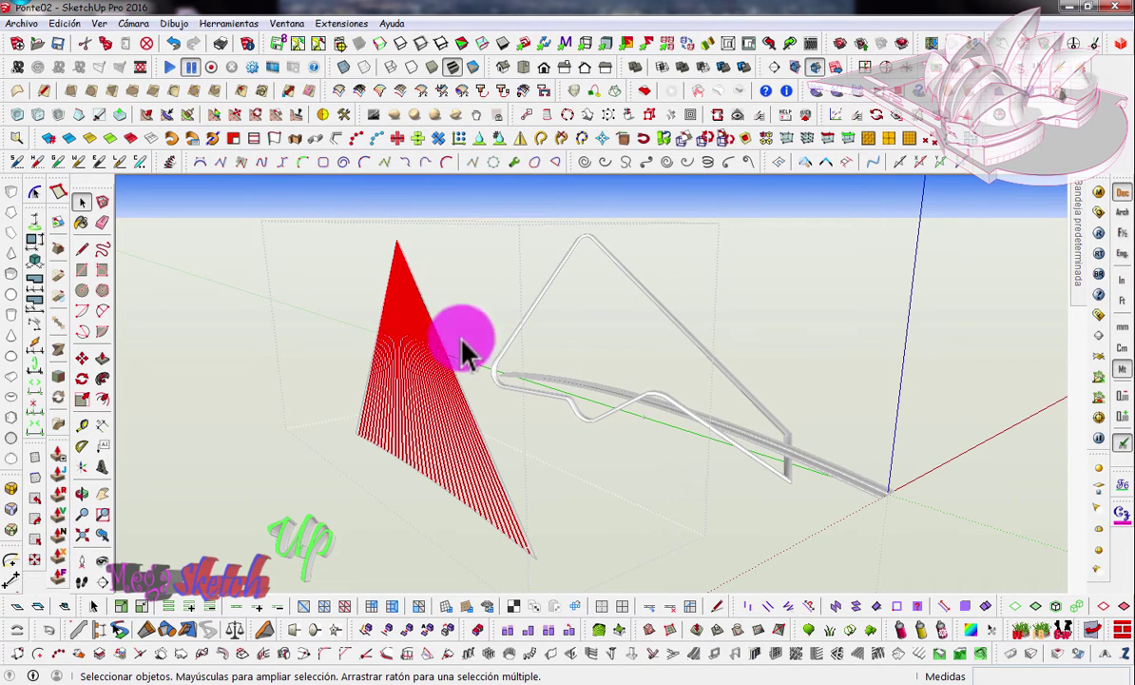
{"action": "left_click", "coordinate": [333, 143]}
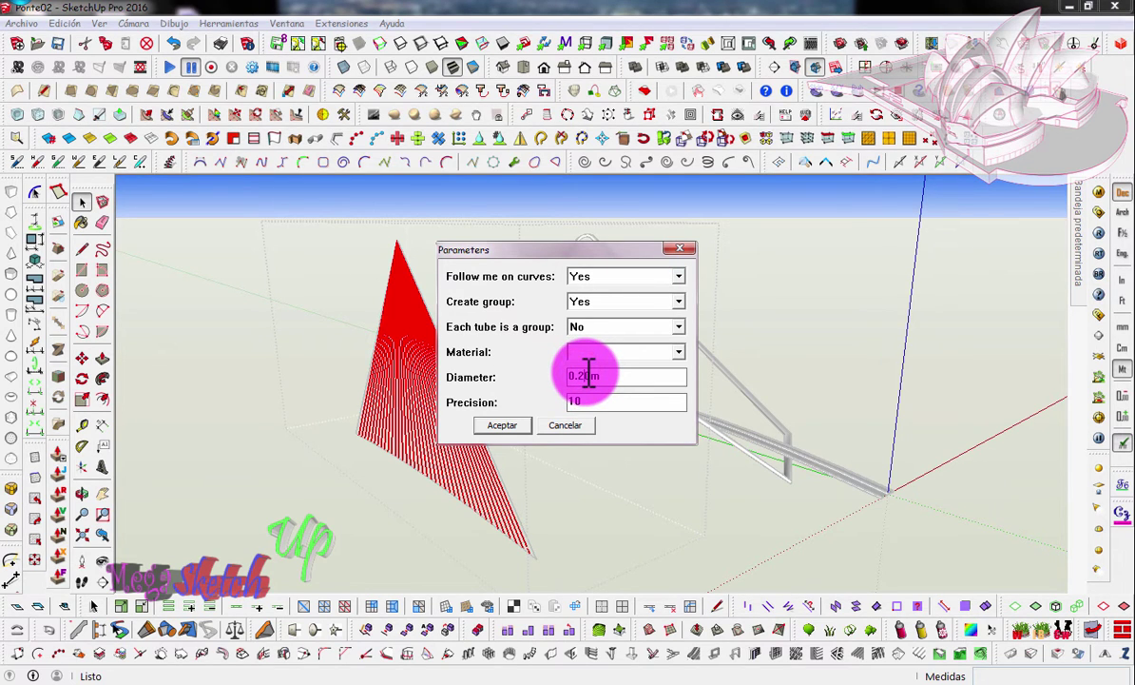
Step: Convert the fan lines into tubes of 0.2 m diameter
{"action": "left_click", "coordinate": [514, 428]}
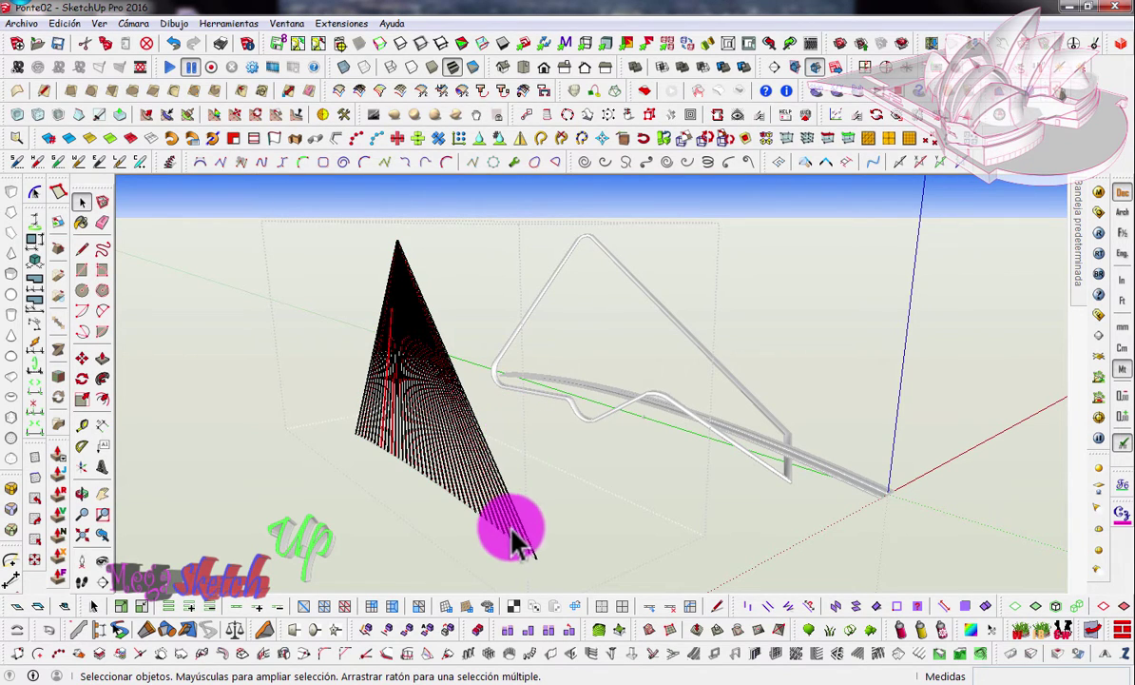
{"action": "middle_click_drag", "start_coordinate": [515, 532], "coordinate": [519, 538]}
{"action": "scroll", "coordinate": [522, 556], "scroll_direction": "up", "scroll_amount": 3}
{"action": "scroll", "coordinate": [521, 554], "scroll_direction": "up", "scroll_amount": 3}
{"action": "scroll", "coordinate": [526, 544], "scroll_direction": "up", "scroll_amount": 3}
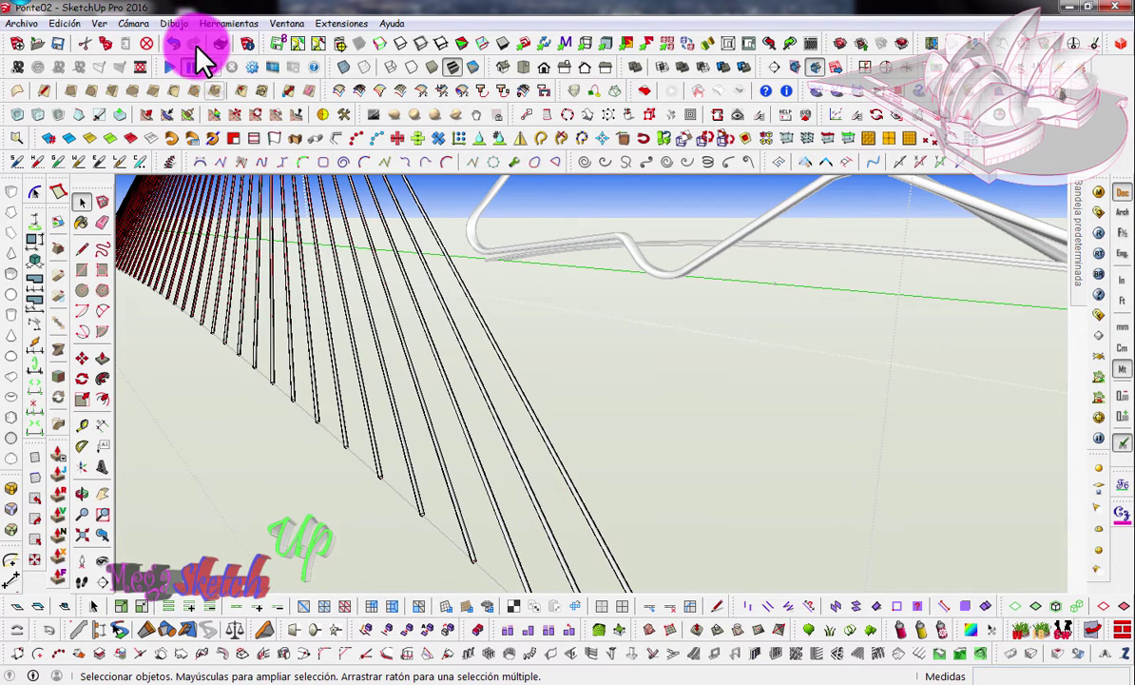
Step: Undo and redo the tube conversion with an adjusted diameter, then start moving the tube fan
{"action": "left_click", "coordinate": [173, 42]}
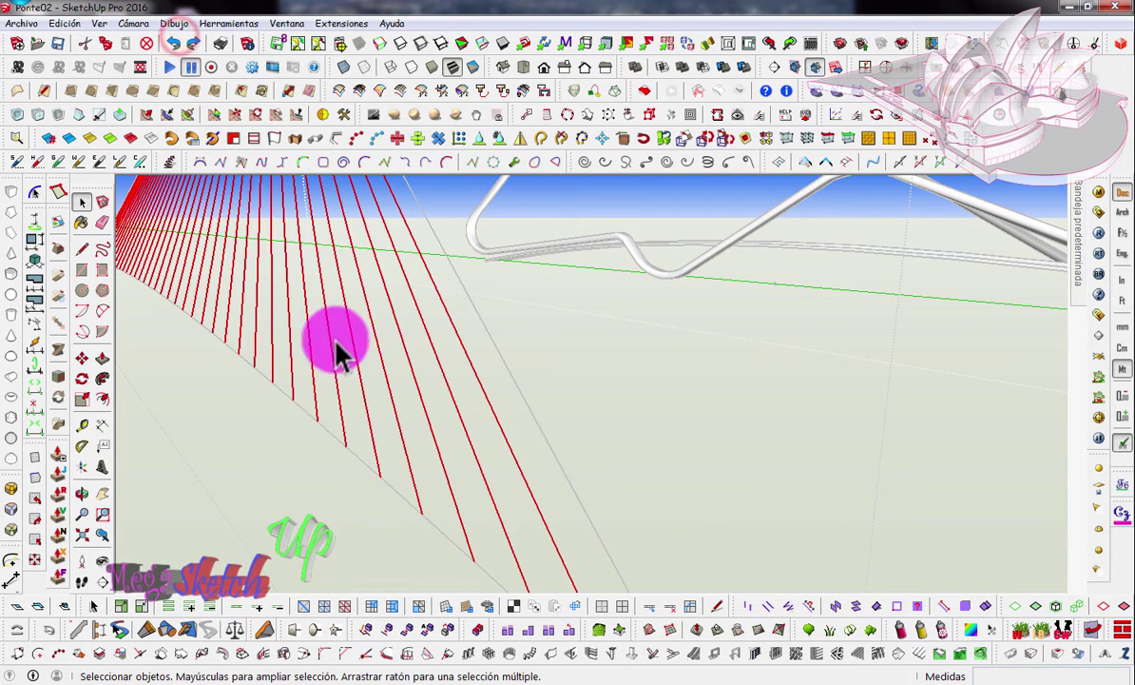
{"action": "left_click", "coordinate": [339, 138]}
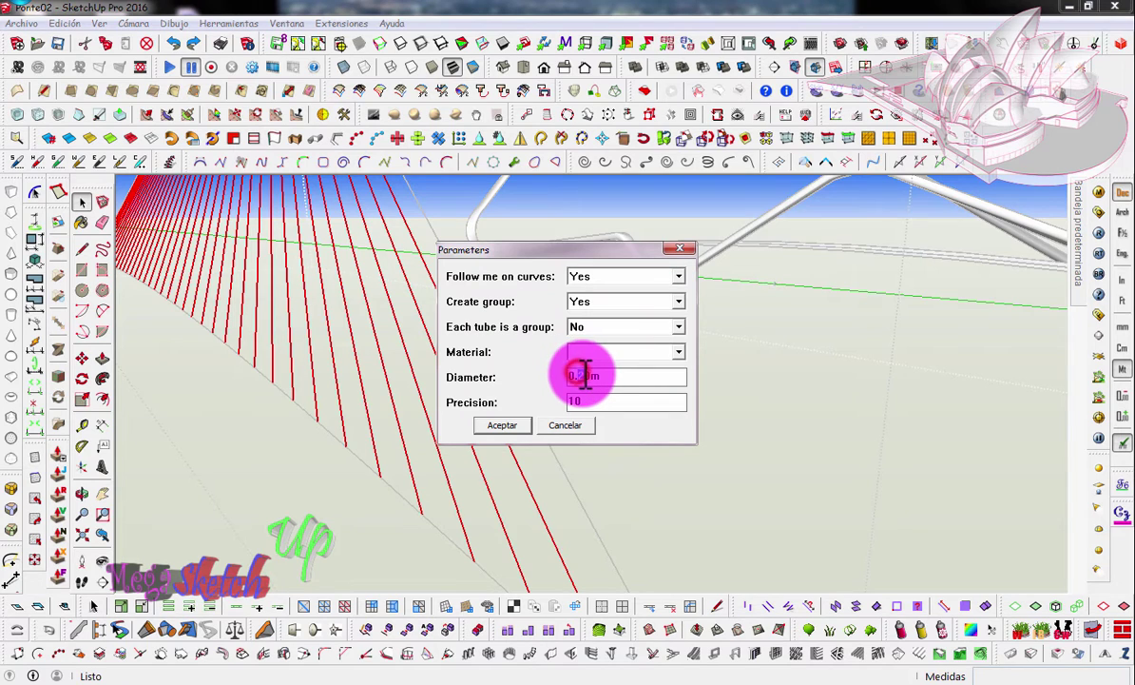
{"action": "left_click", "coordinate": [523, 425]}
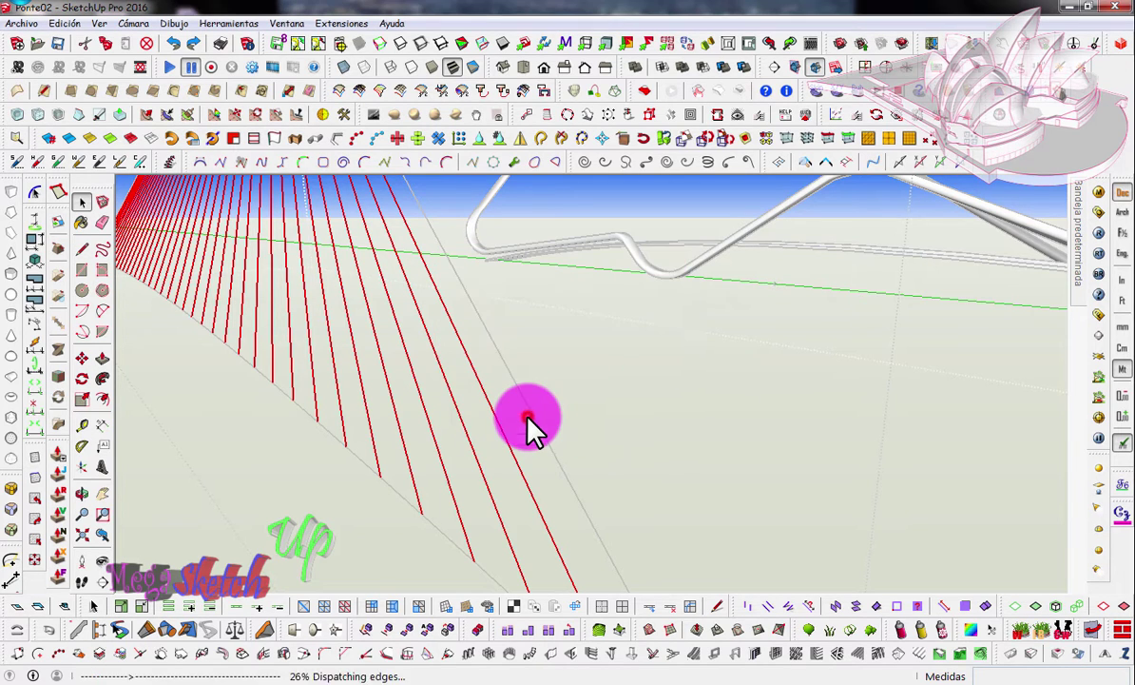
{"action": "middle_click_drag", "start_coordinate": [526, 419], "coordinate": [568, 495]}
{"action": "left_click", "coordinate": [563, 491]}
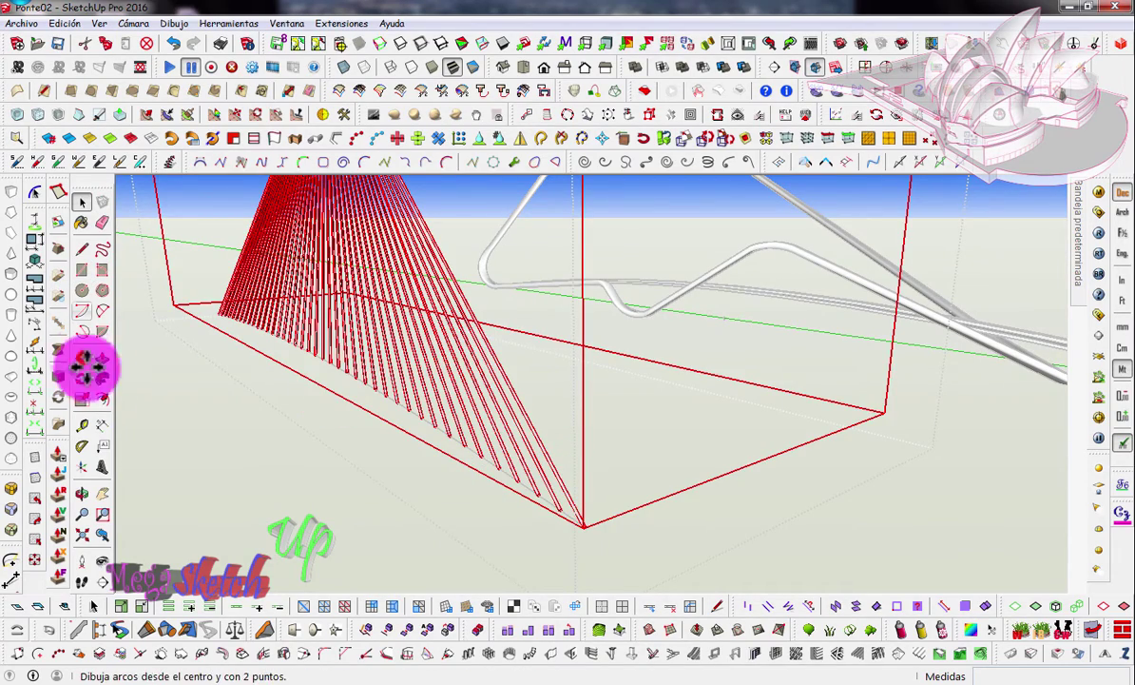
{"action": "left_click", "coordinate": [82, 359]}
{"action": "left_click", "coordinate": [331, 456]}
Step: Move the tubular cable fan 200 m along the red axis onto the bridge
{"action": "mouse_move", "coordinate": [510, 375]}
{"action": "middle_mouse_down"}
{"action": "mouse_move", "coordinate": [413, 413]}
{"action": "mouse_move", "coordinate": [417, 447]}
{"action": "middle_mouse_up"}
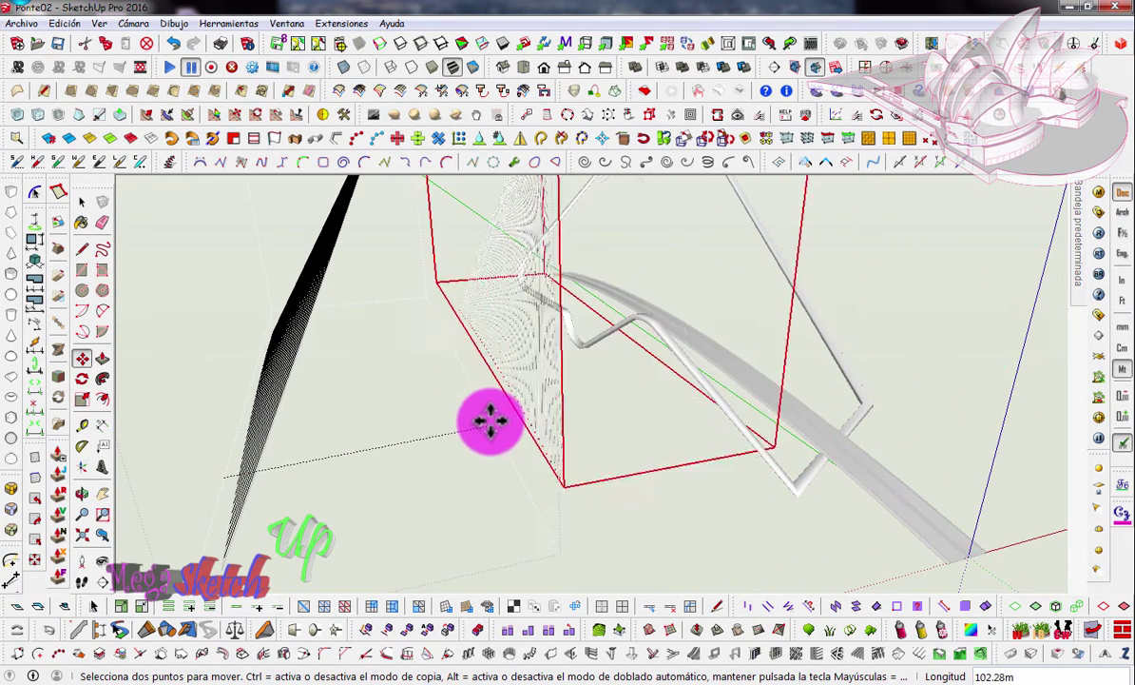
{"action": "type", "text": "200"}
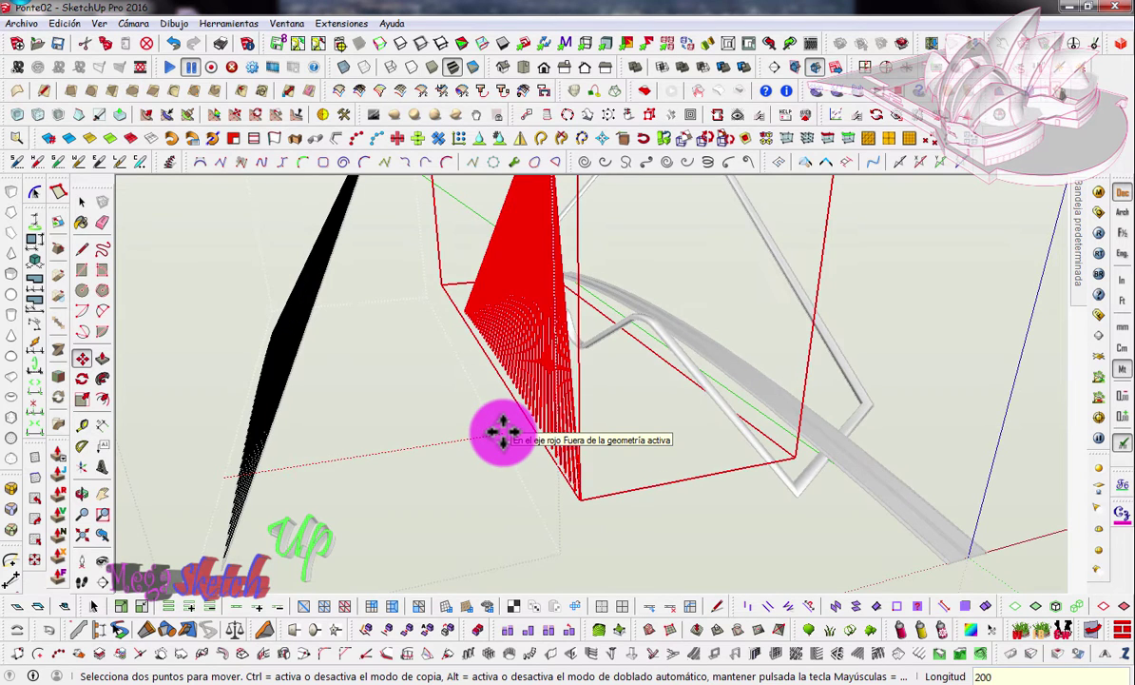
{"action": "key", "text": "Return"}
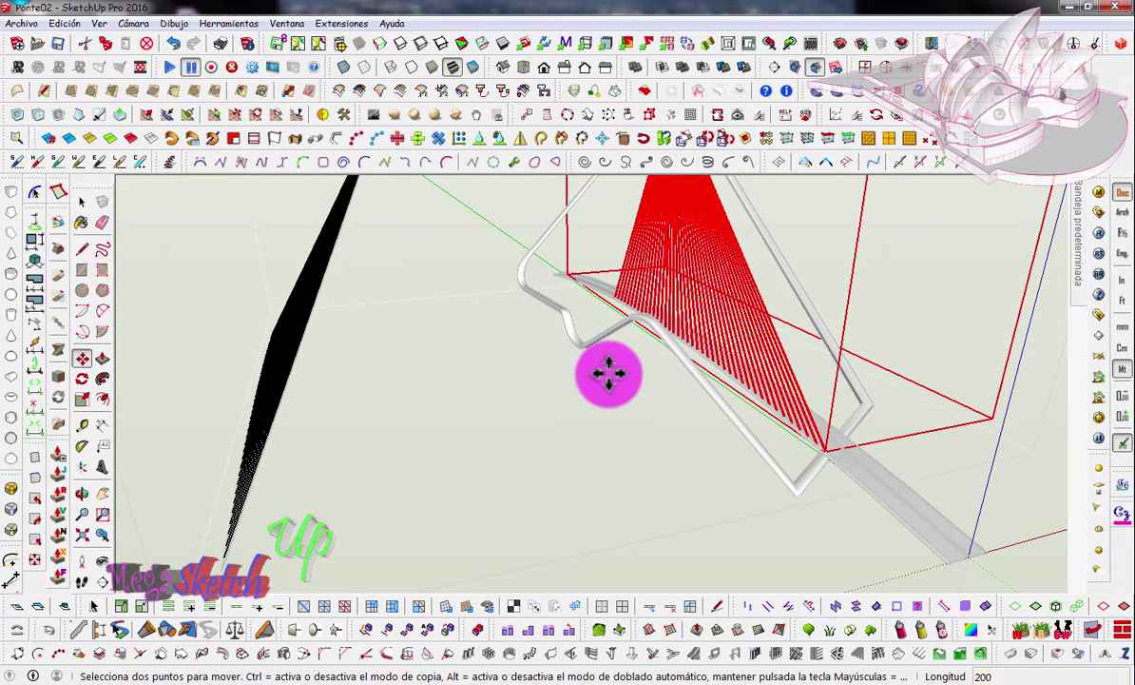
Step: Window-select the leftover cable fan left of the bridge and erase it
{"action": "scroll", "coordinate": [609, 374], "scroll_direction": "down", "scroll_amount": 3}
{"action": "scroll", "coordinate": [608, 374], "scroll_direction": "down", "scroll_amount": 2}
{"action": "scroll", "coordinate": [608, 374], "scroll_direction": "down", "scroll_amount": 2}
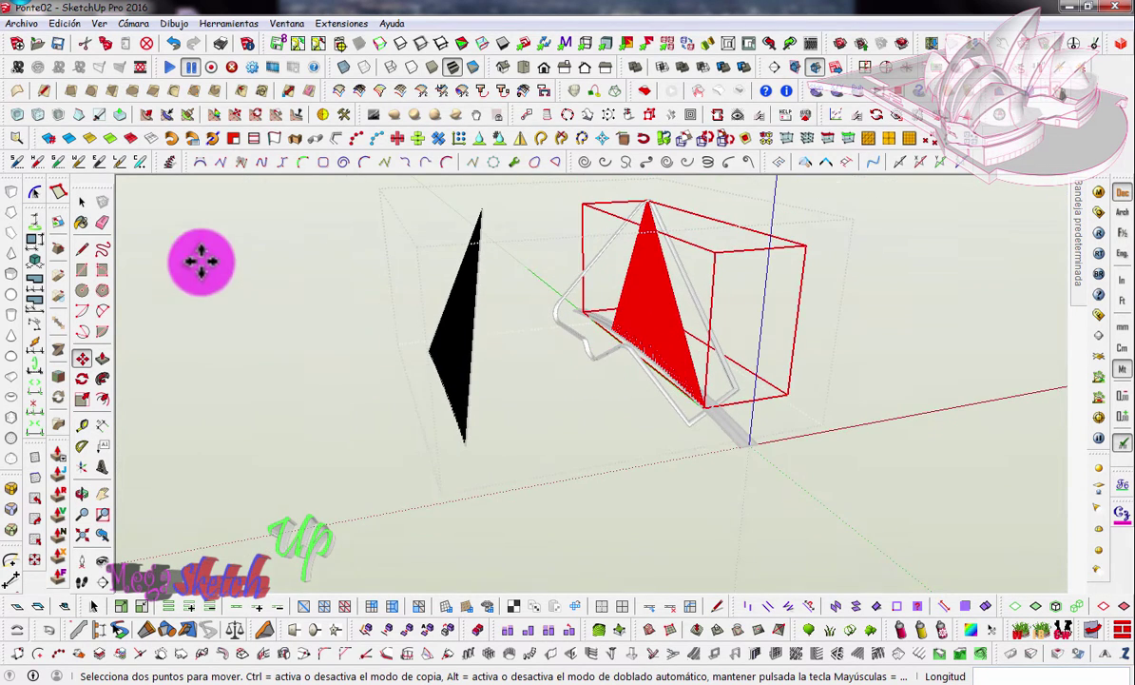
{"action": "left_click", "coordinate": [82, 201]}
{"action": "left_click_drag", "start_coordinate": [524, 187], "coordinate": [340, 462]}
{"action": "left_click", "coordinate": [146, 43]}
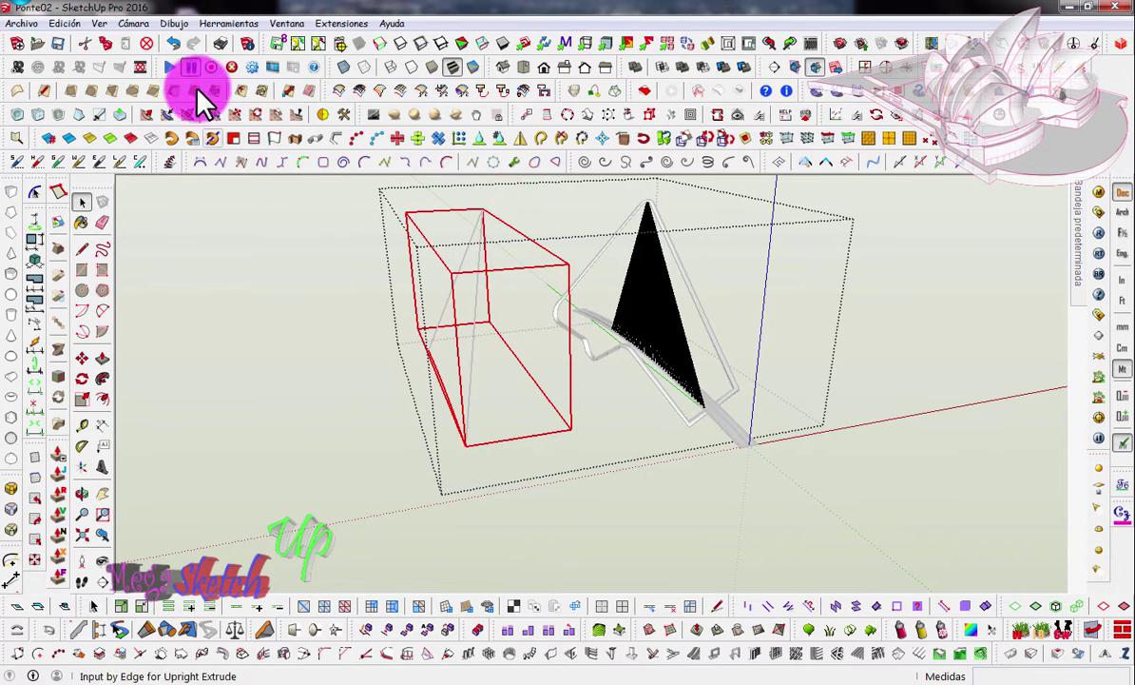
Step: Erase the leftover empty group boxes beside the bridge
{"action": "left_click", "coordinate": [146, 43]}
{"action": "left_click", "coordinate": [321, 385]}
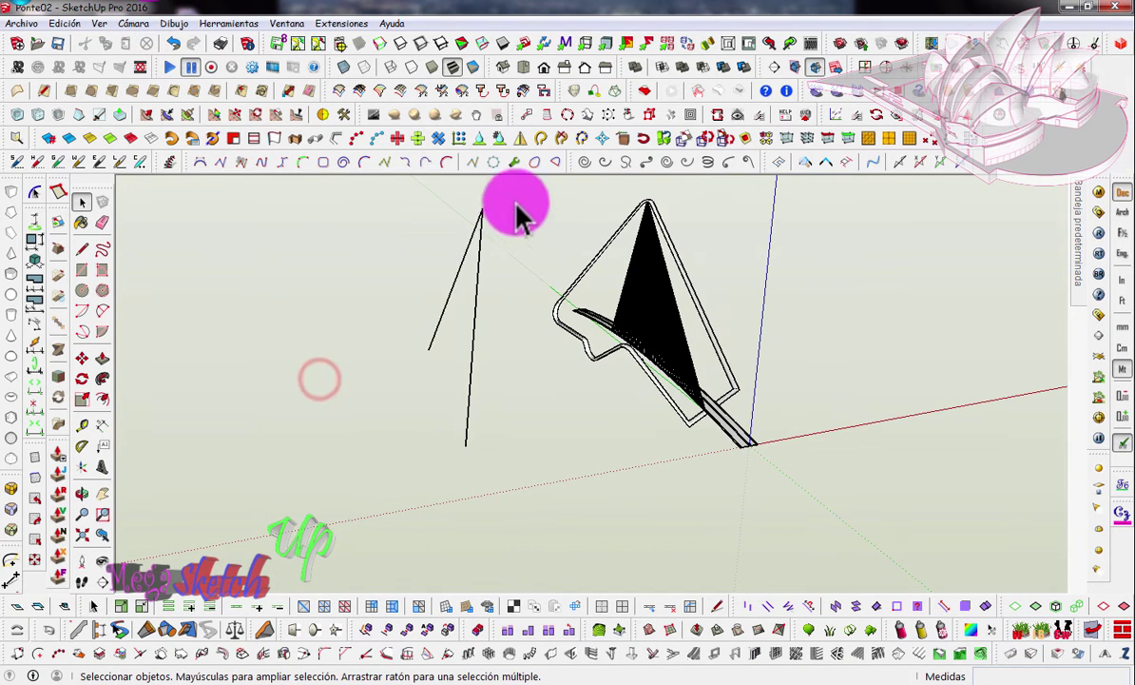
{"action": "left_click_drag", "start_coordinate": [517, 193], "coordinate": [364, 499]}
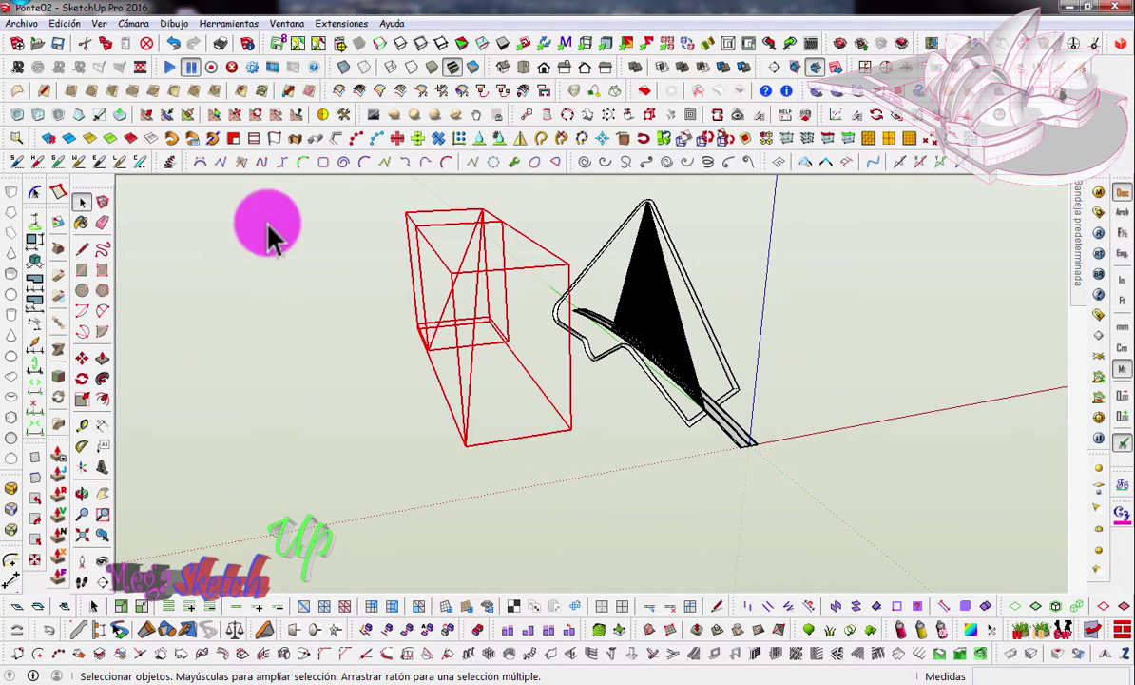
{"action": "left_click", "coordinate": [148, 43]}
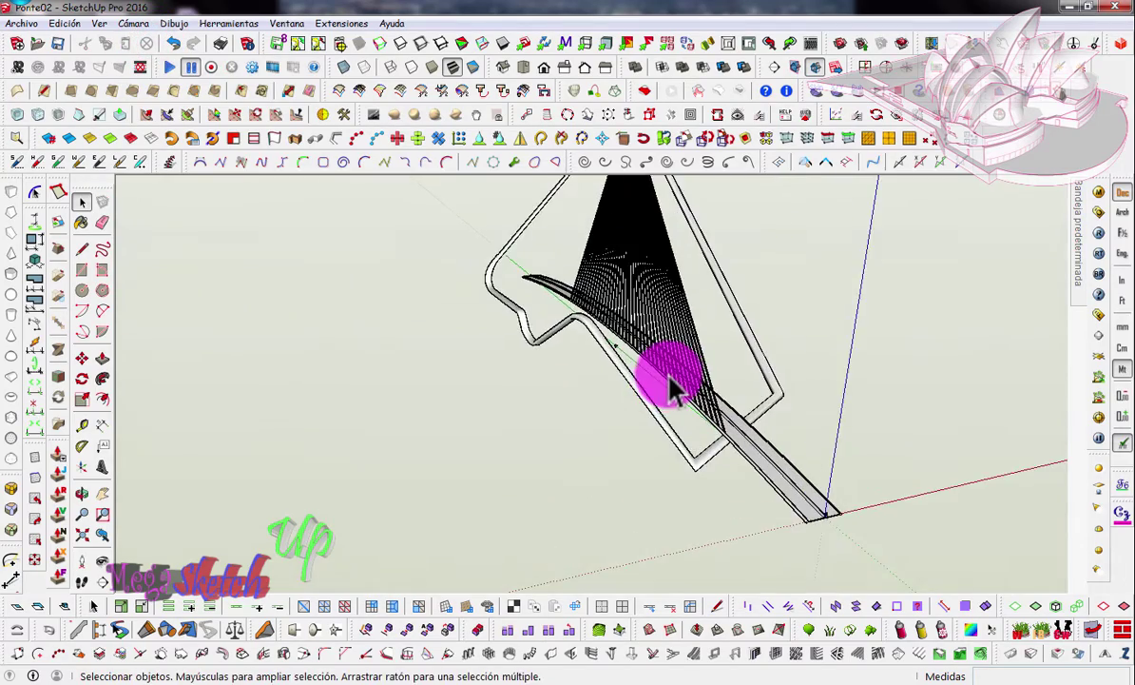
Step: Window-select the two stray edges left of the bridge and delete them
{"action": "middle_click_drag", "start_coordinate": [667, 380], "coordinate": [689, 465]}
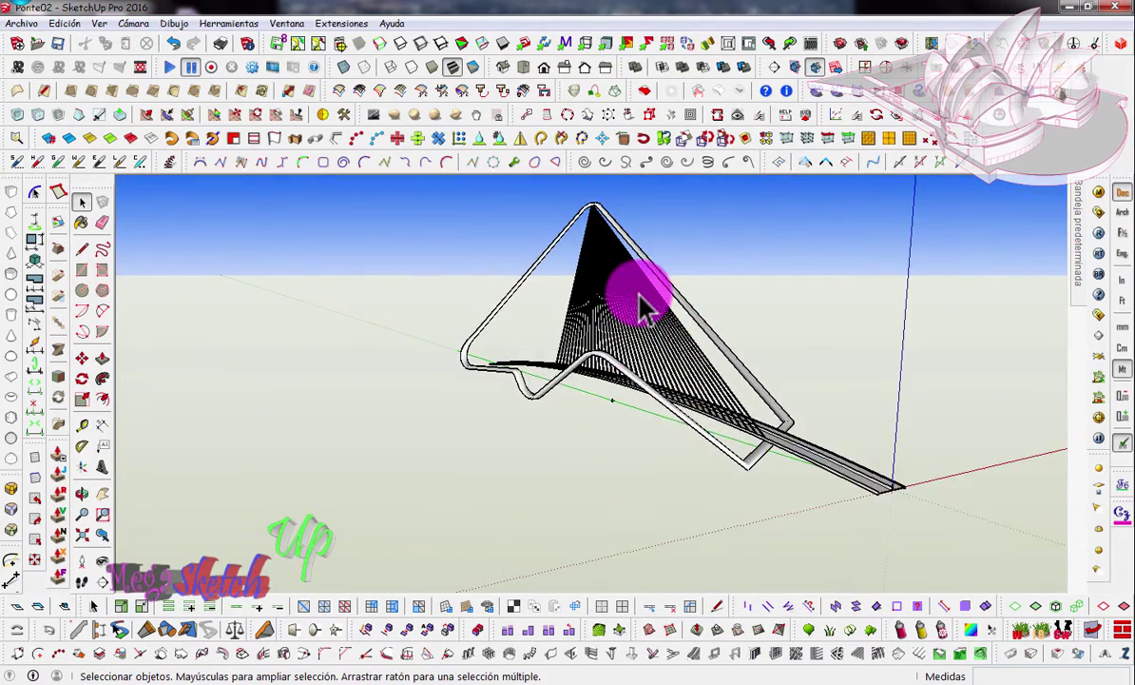
{"action": "scroll", "coordinate": [641, 304], "scroll_direction": "up", "scroll_amount": 3}
{"action": "mouse_move", "coordinate": [638, 301]}
{"action": "middle_mouse_down"}
{"action": "mouse_move", "coordinate": [717, 373]}
{"action": "mouse_move", "coordinate": [724, 337]}
{"action": "mouse_move", "coordinate": [738, 412]}
{"action": "mouse_move", "coordinate": [663, 388]}
{"action": "mouse_move", "coordinate": [690, 381]}
{"action": "mouse_move", "coordinate": [624, 337]}
{"action": "mouse_move", "coordinate": [621, 321]}
{"action": "mouse_move", "coordinate": [668, 328]}
{"action": "mouse_move", "coordinate": [669, 344]}
{"action": "mouse_move", "coordinate": [633, 355]}
{"action": "mouse_move", "coordinate": [624, 374]}
{"action": "mouse_move", "coordinate": [614, 367]}
{"action": "mouse_move", "coordinate": [621, 350]}
{"action": "mouse_move", "coordinate": [647, 355]}
{"action": "middle_mouse_up"}
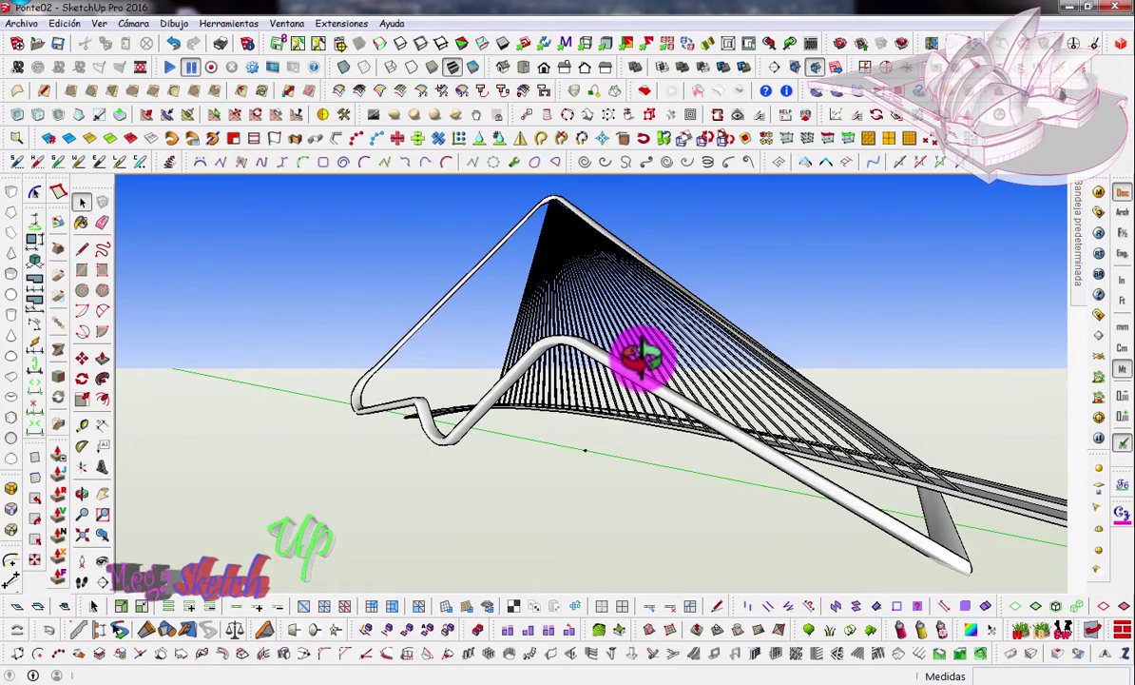
{"action": "mouse_move", "coordinate": [801, 431]}
{"action": "middle_mouse_down"}
{"action": "mouse_move", "coordinate": [669, 436]}
{"action": "mouse_move", "coordinate": [904, 304]}
{"action": "middle_mouse_up"}
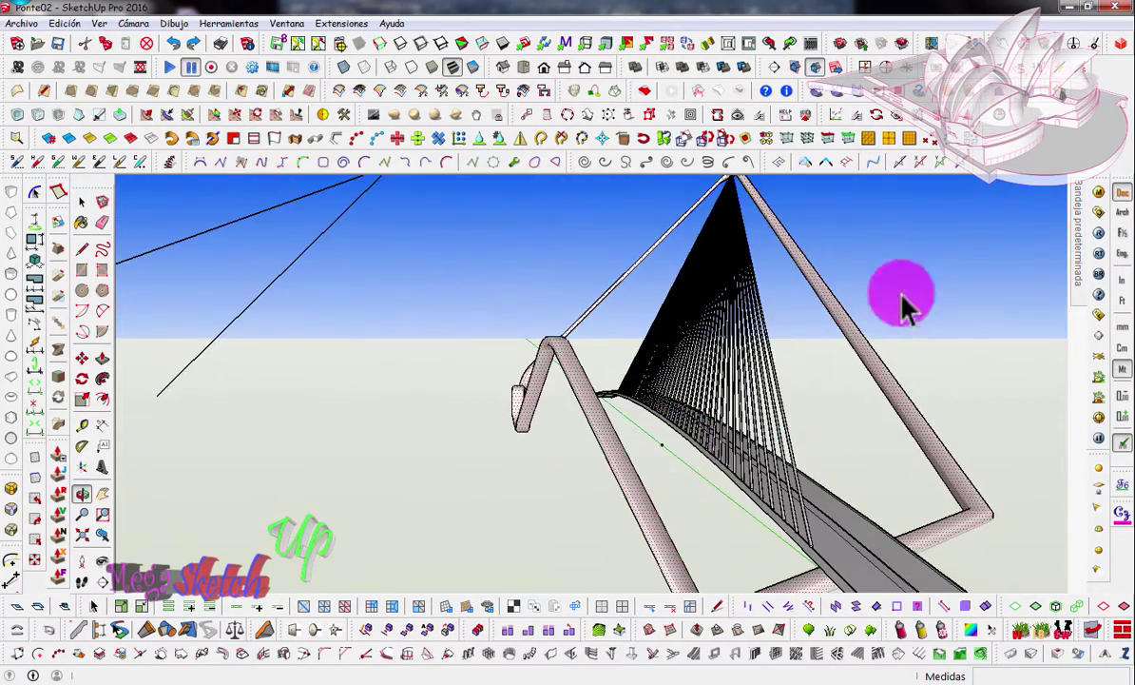
{"action": "scroll", "coordinate": [617, 240], "scroll_direction": "down", "scroll_amount": 3}
{"action": "scroll", "coordinate": [621, 406], "scroll_direction": "down", "scroll_amount": 2}
{"action": "scroll", "coordinate": [621, 406], "scroll_direction": "down", "scroll_amount": 1}
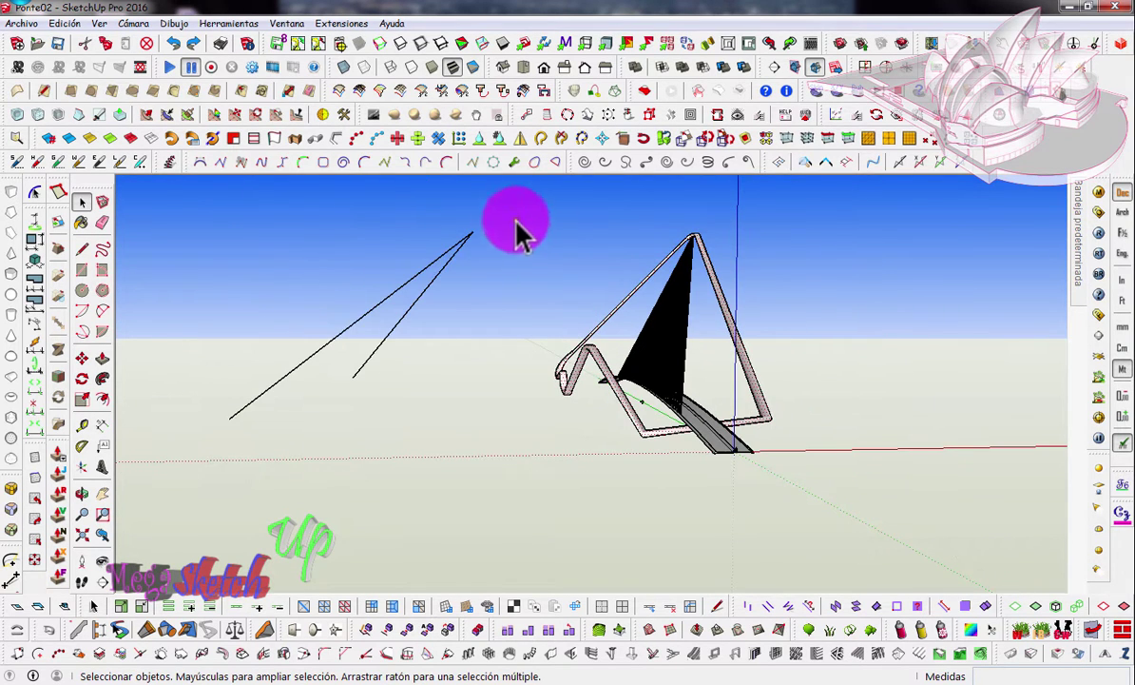
{"action": "left_click_drag", "start_coordinate": [517, 233], "coordinate": [203, 443]}
{"action": "key", "text": "Delete"}
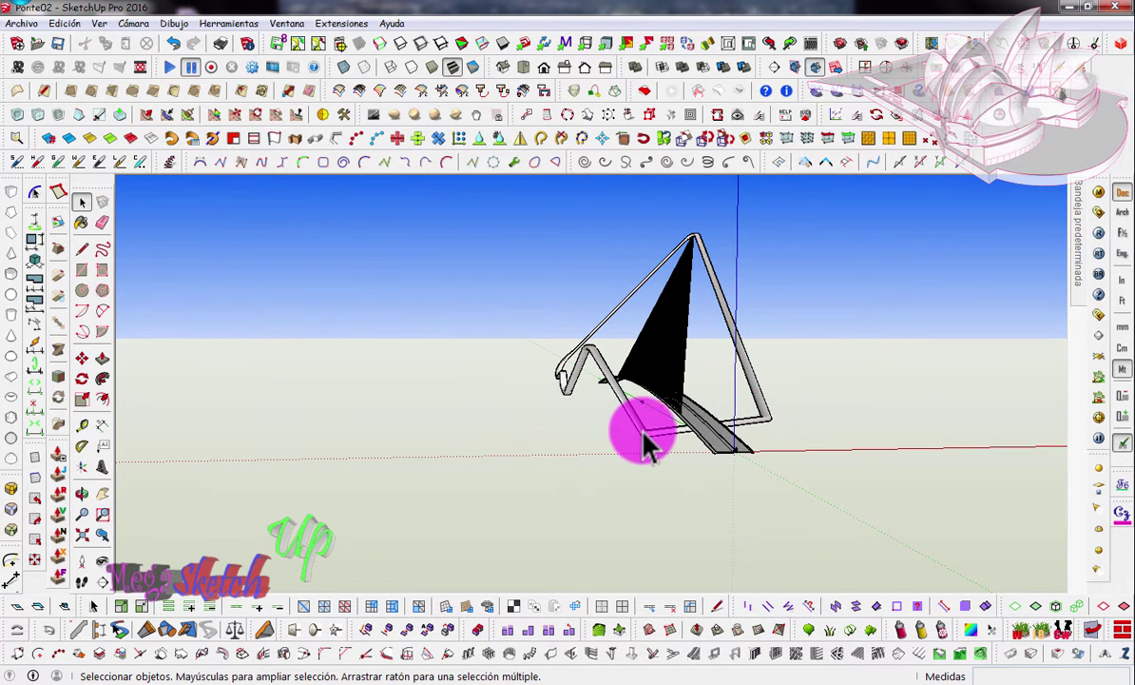
{"action": "scroll", "coordinate": [643, 443], "scroll_direction": "up", "scroll_amount": 3}
{"action": "scroll", "coordinate": [643, 443], "scroll_direction": "up", "scroll_amount": 2}
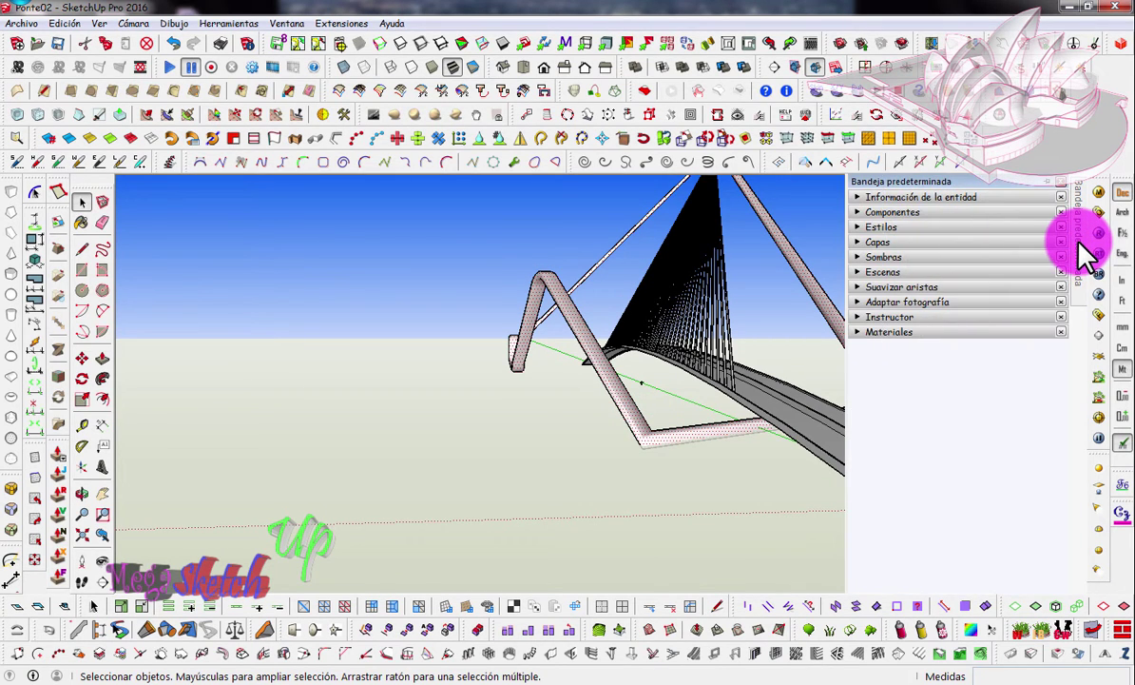
Step: Soften the whole connected bridge geometry at 13.7 degrees with Soften coplanar checked
{"action": "left_click", "coordinate": [913, 288]}
{"action": "left_click", "coordinate": [1055, 193]}
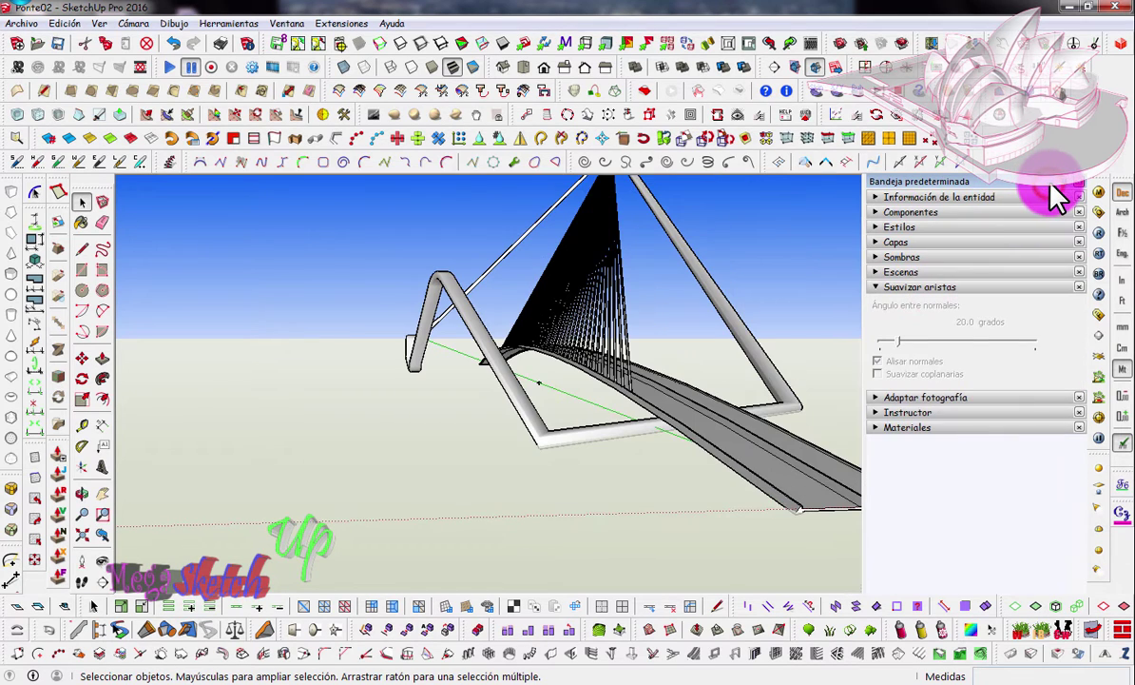
{"action": "left_click", "coordinate": [540, 435]}
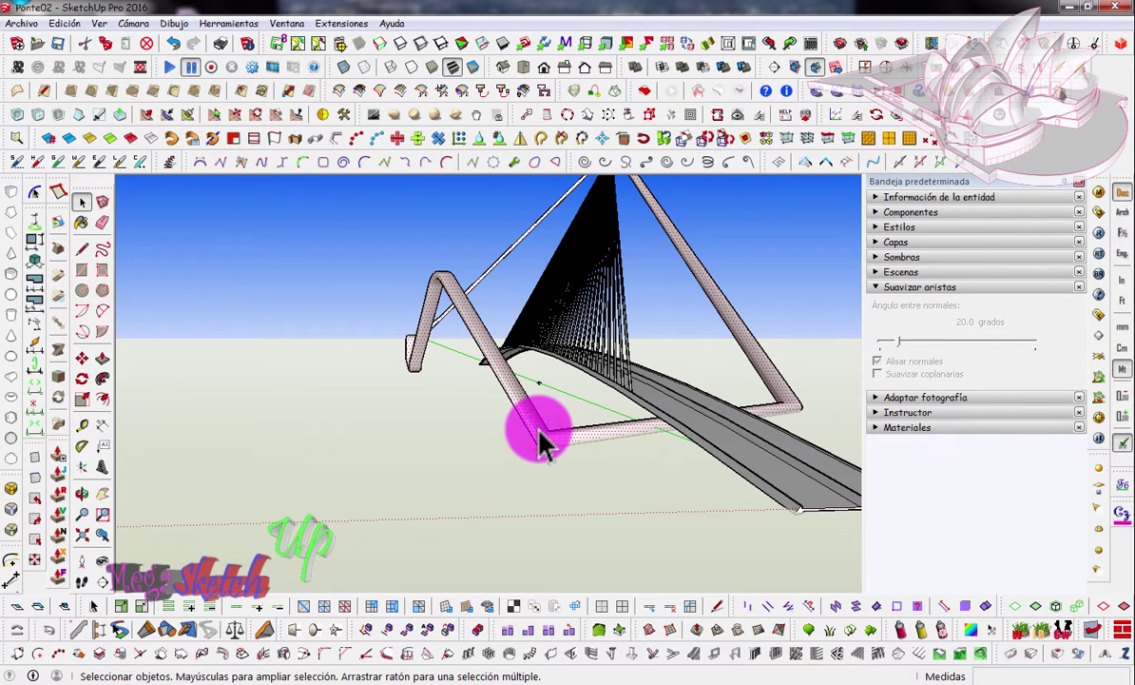
{"action": "triple_click", "coordinate": [540, 436]}
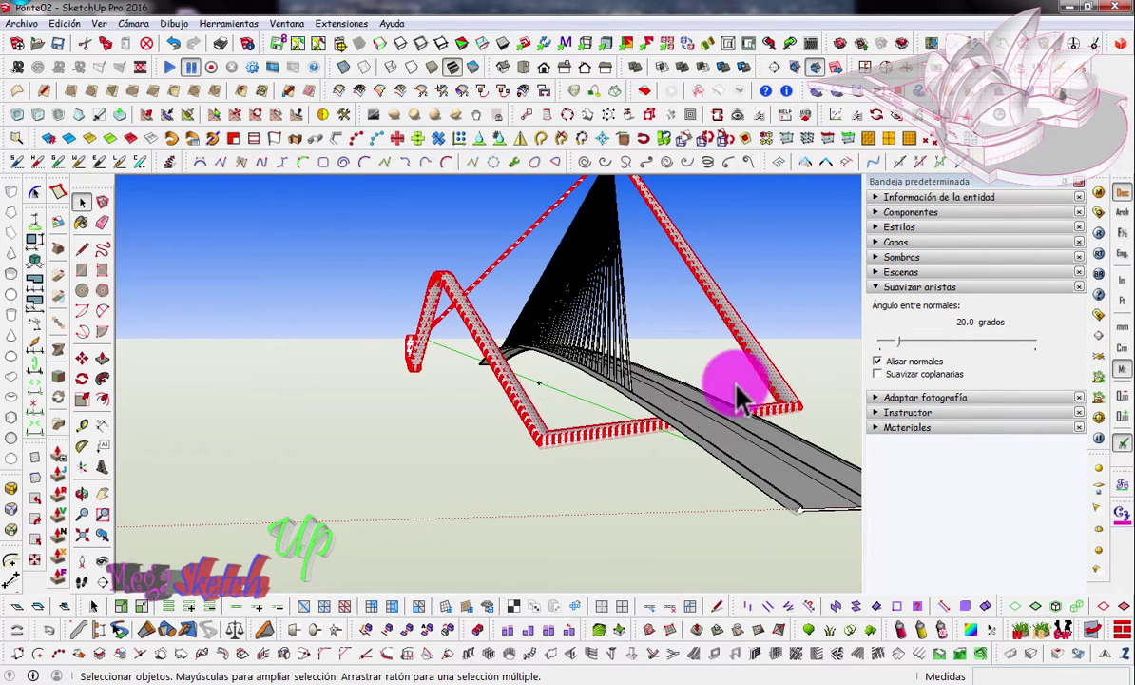
{"action": "mouse_move", "coordinate": [903, 350]}
{"action": "left_mouse_down"}
{"action": "mouse_move", "coordinate": [894, 353]}
{"action": "mouse_move", "coordinate": [894, 342]}
{"action": "left_mouse_up"}
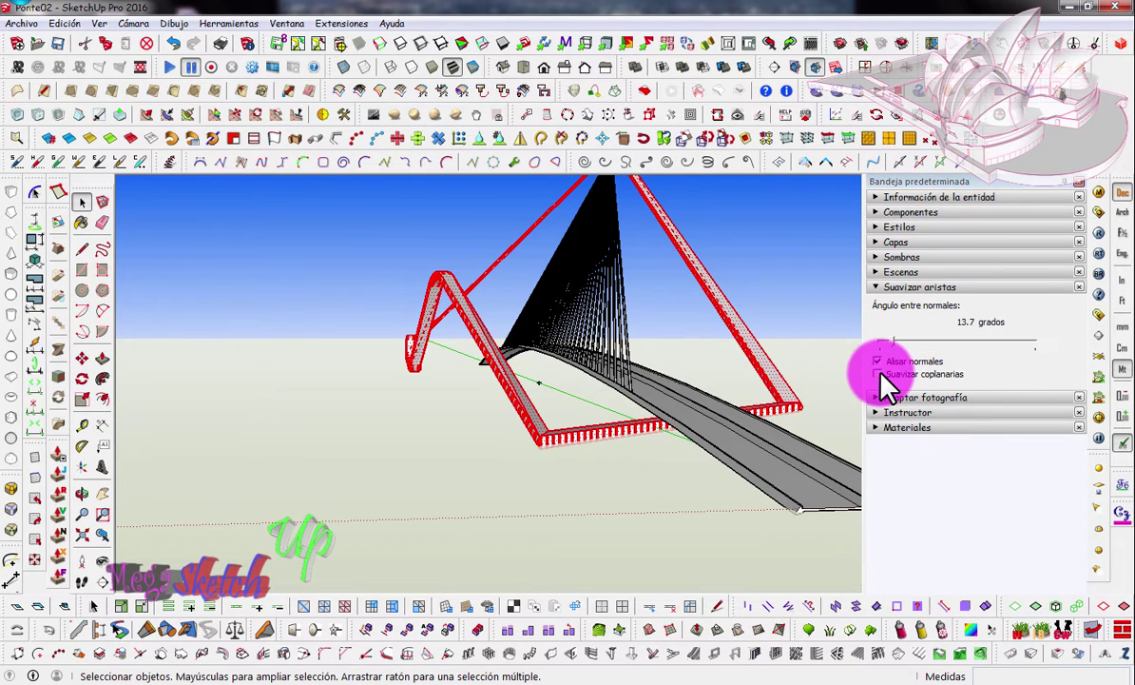
{"action": "left_click", "coordinate": [879, 373]}
{"action": "left_click", "coordinate": [559, 454]}
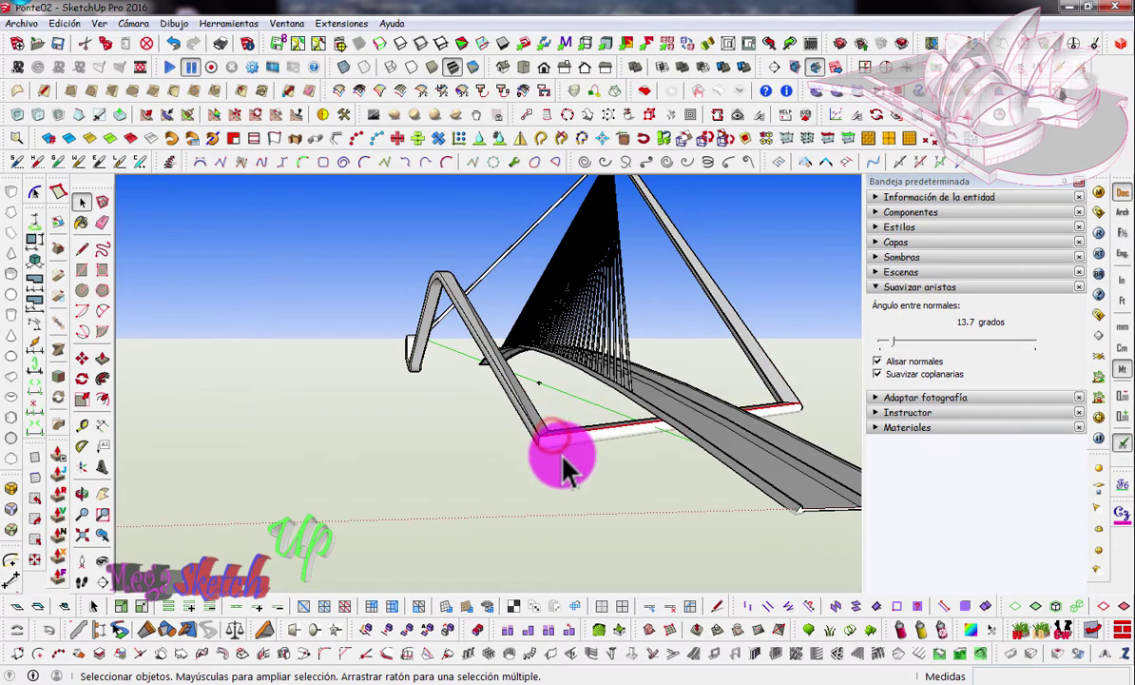
Step: Zoom in on the deck corner and select its vertical edge
{"action": "left_click_drag", "start_coordinate": [571, 424], "coordinate": [499, 475]}
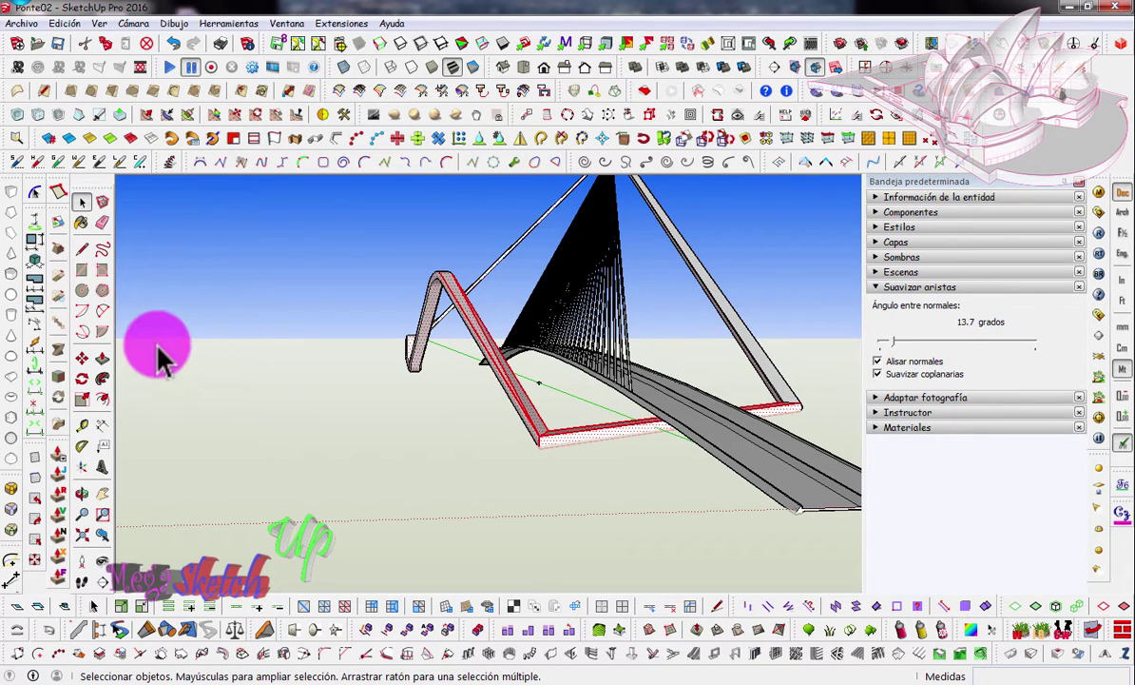
{"action": "left_click", "coordinate": [538, 455]}
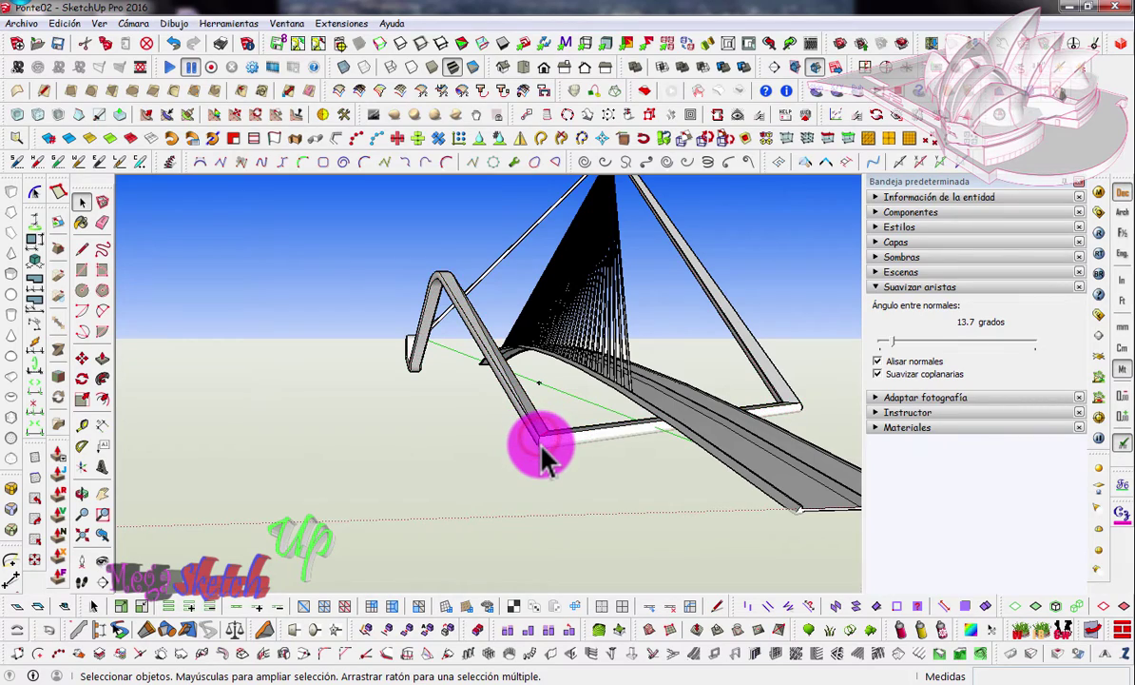
{"action": "scroll", "coordinate": [544, 458], "scroll_direction": "up", "scroll_amount": 2}
{"action": "scroll", "coordinate": [541, 453], "scroll_direction": "up", "scroll_amount": 2}
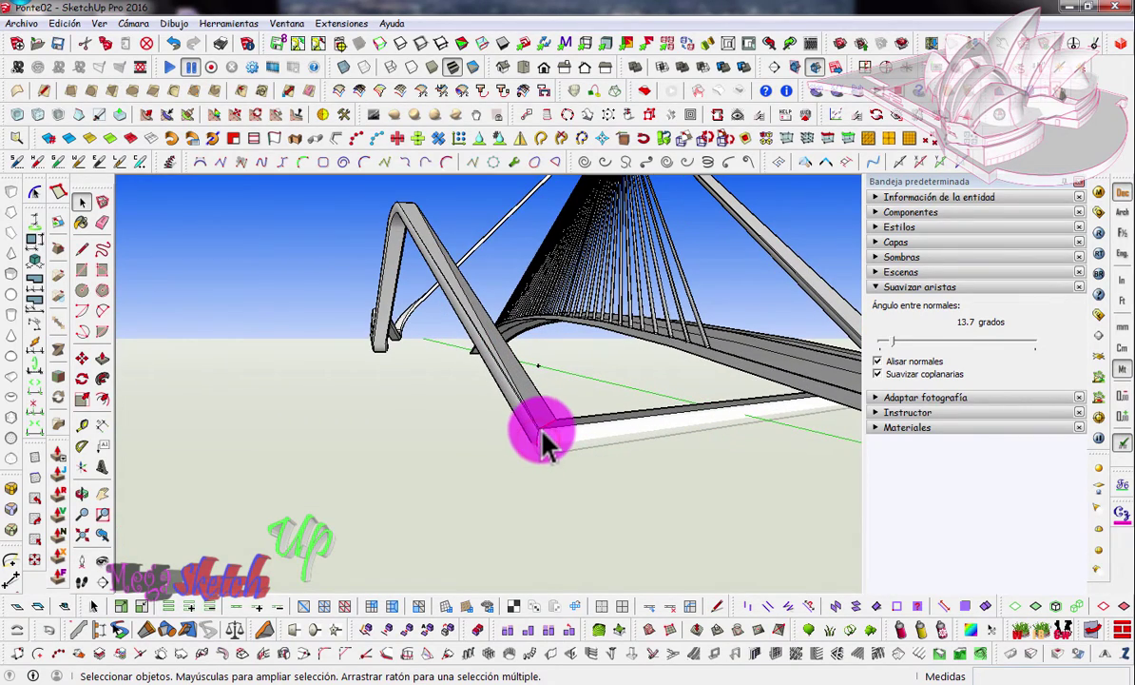
{"action": "middle_click_drag", "start_coordinate": [540, 451], "coordinate": [561, 438]}
{"action": "scroll", "coordinate": [558, 457], "scroll_direction": "up", "scroll_amount": 2}
{"action": "scroll", "coordinate": [552, 452], "scroll_direction": "up", "scroll_amount": 2}
{"action": "scroll", "coordinate": [549, 449], "scroll_direction": "up", "scroll_amount": 2}
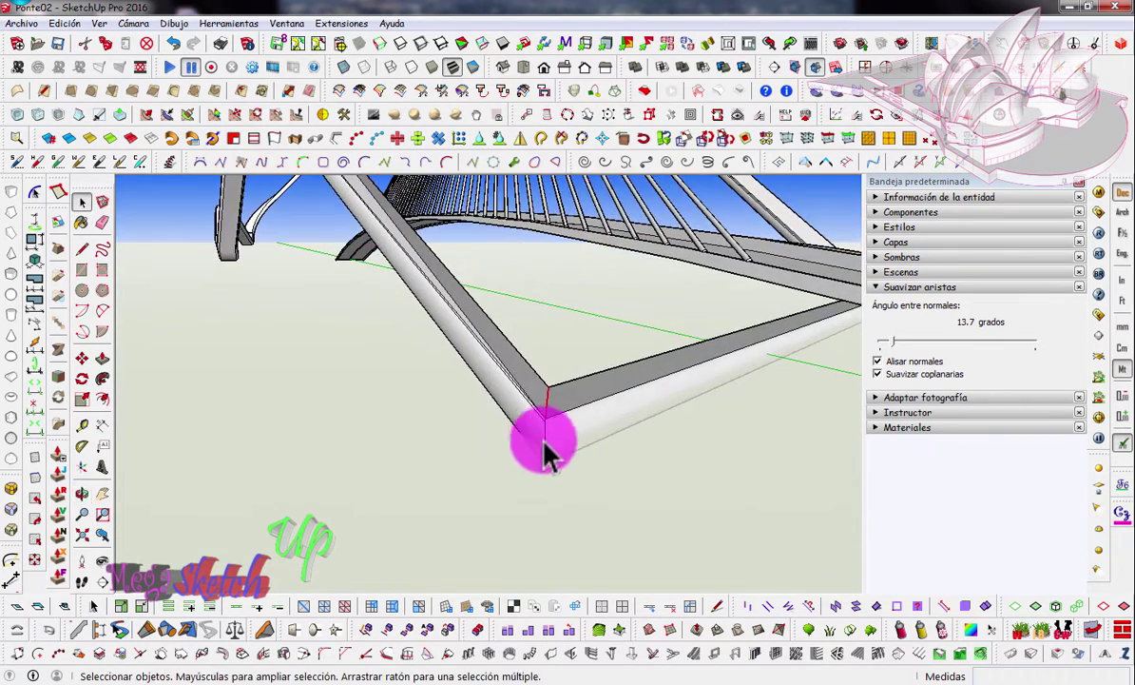
{"action": "left_click", "coordinate": [549, 445], "text": "shift"}
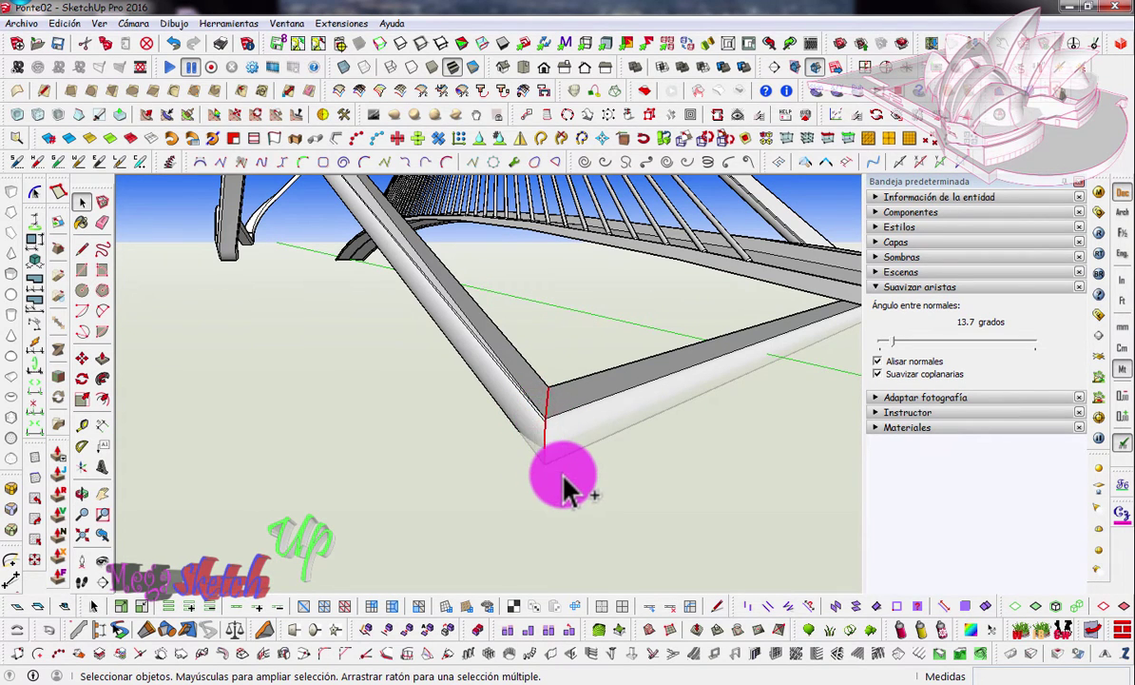
{"action": "mouse_move", "coordinate": [563, 476]}
{"action": "middle_mouse_down"}
{"action": "mouse_move", "coordinate": [521, 452]}
{"action": "mouse_move", "coordinate": [527, 244]}
{"action": "mouse_move", "coordinate": [401, 517]}
{"action": "mouse_move", "coordinate": [662, 471]}
{"action": "mouse_move", "coordinate": [405, 393]}
{"action": "mouse_move", "coordinate": [233, 358]}
{"action": "mouse_move", "coordinate": [532, 420]}
{"action": "mouse_move", "coordinate": [248, 377]}
{"action": "mouse_move", "coordinate": [388, 459]}
{"action": "mouse_move", "coordinate": [918, 476]}
{"action": "mouse_move", "coordinate": [685, 464]}
{"action": "mouse_move", "coordinate": [793, 381]}
{"action": "mouse_move", "coordinate": [281, 400]}
{"action": "middle_mouse_up"}
Step: Scale the deck-corner block uniformly larger where the arch leg meets the ground
{"action": "left_click", "coordinate": [82, 399]}
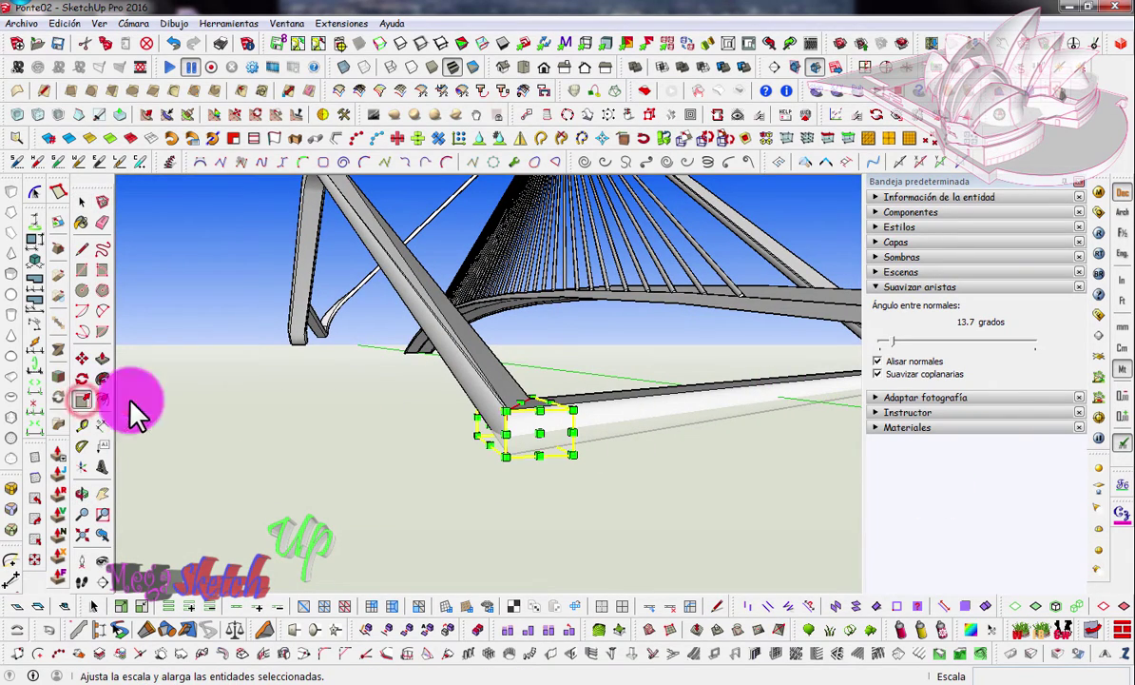
{"action": "middle_click_drag", "start_coordinate": [526, 427], "coordinate": [451, 451]}
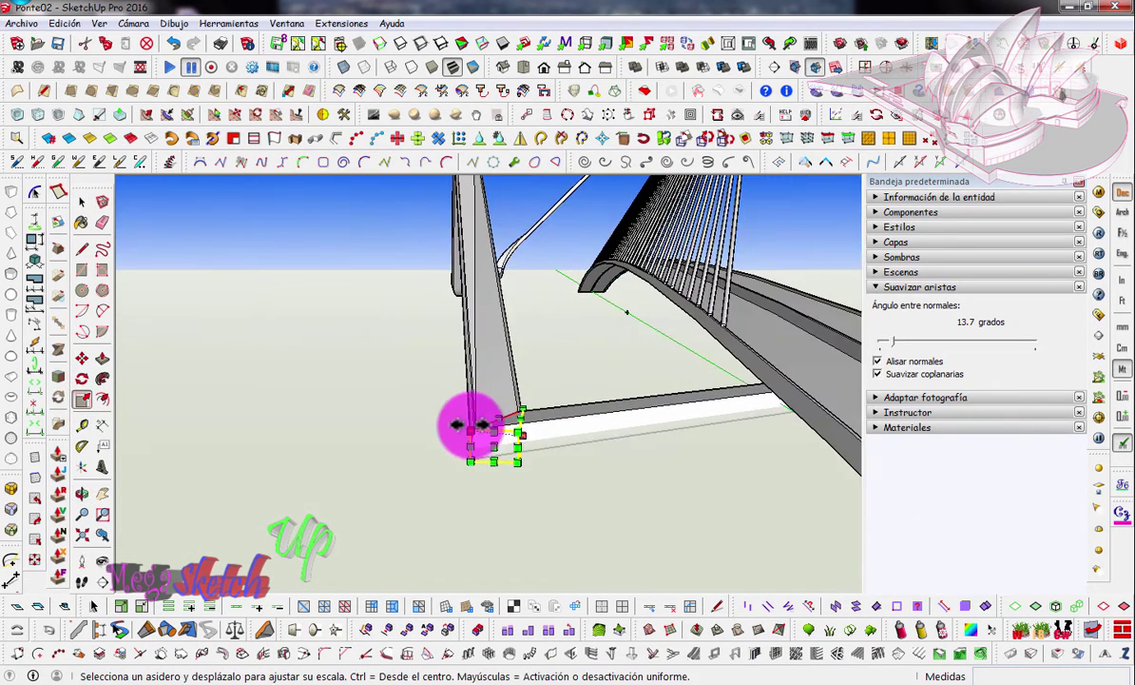
{"action": "left_click_drag", "start_coordinate": [470, 425], "coordinate": [373, 392]}
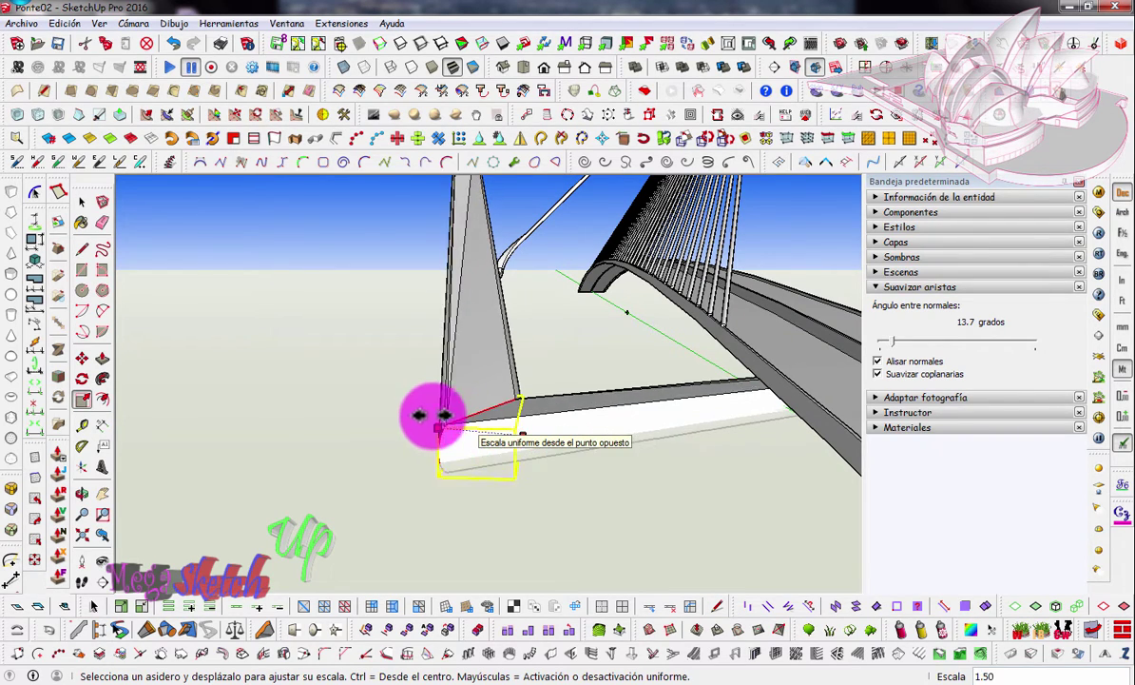
{"action": "left_click", "coordinate": [480, 423]}
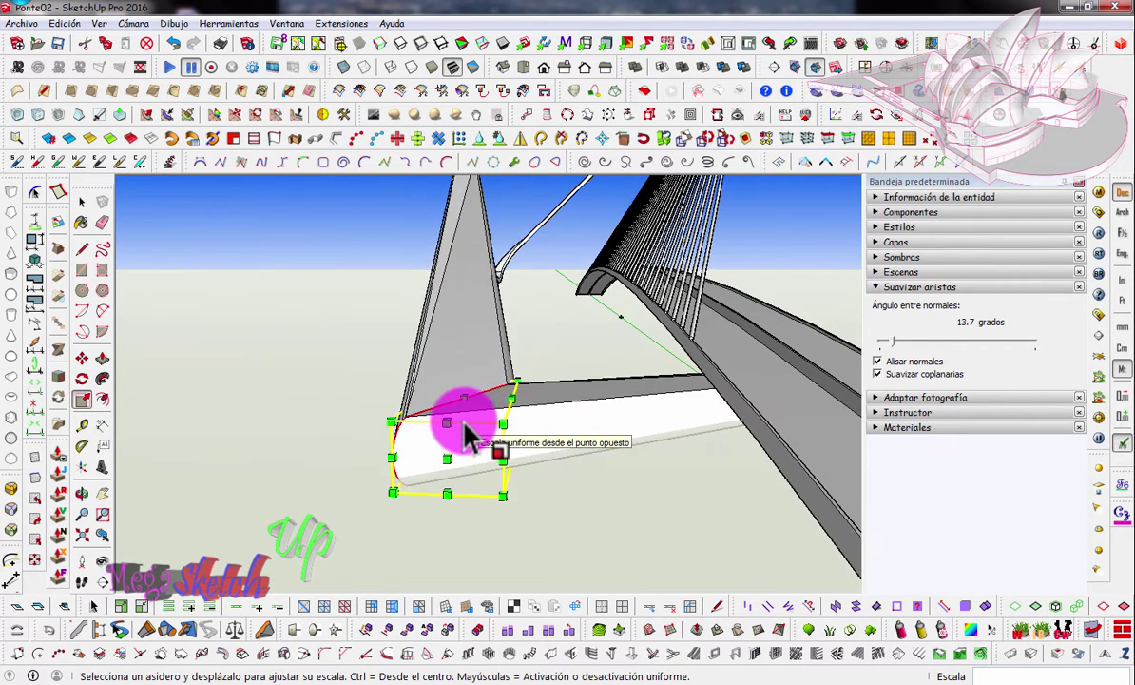
{"action": "mouse_move", "coordinate": [469, 431]}
{"action": "middle_mouse_down"}
{"action": "mouse_move", "coordinate": [599, 433]}
{"action": "mouse_move", "coordinate": [609, 449]}
{"action": "middle_mouse_up"}
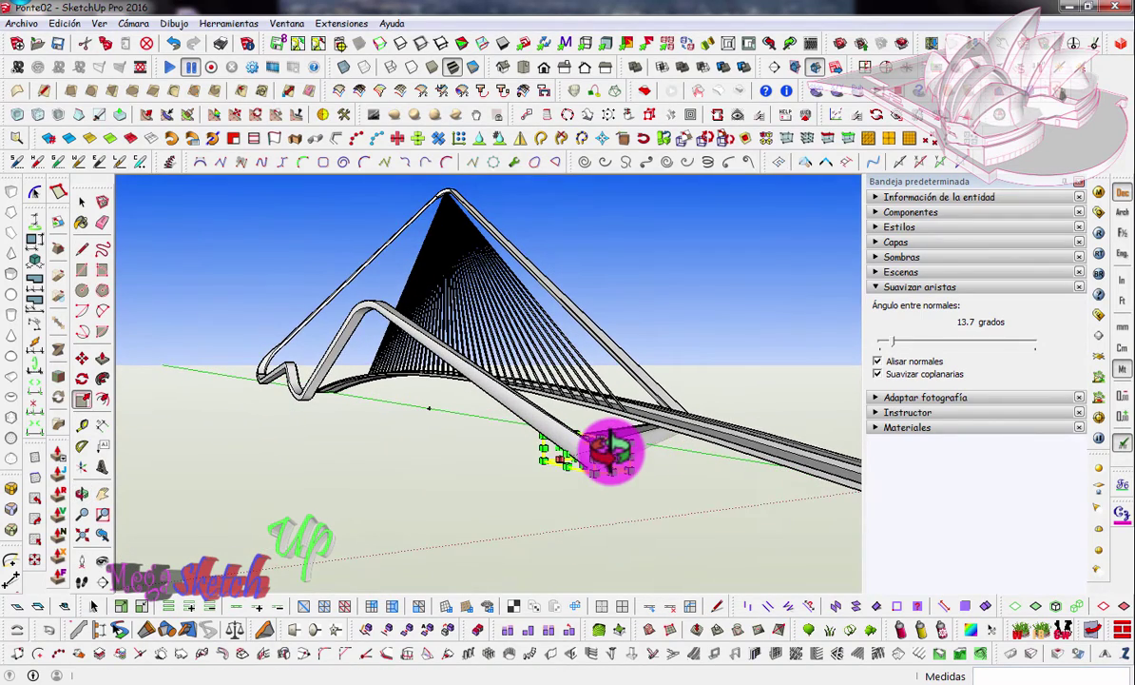
Step: Select the whole connected bridge, then clear the selection and orbit toward the pylon
{"action": "left_click", "coordinate": [82, 201]}
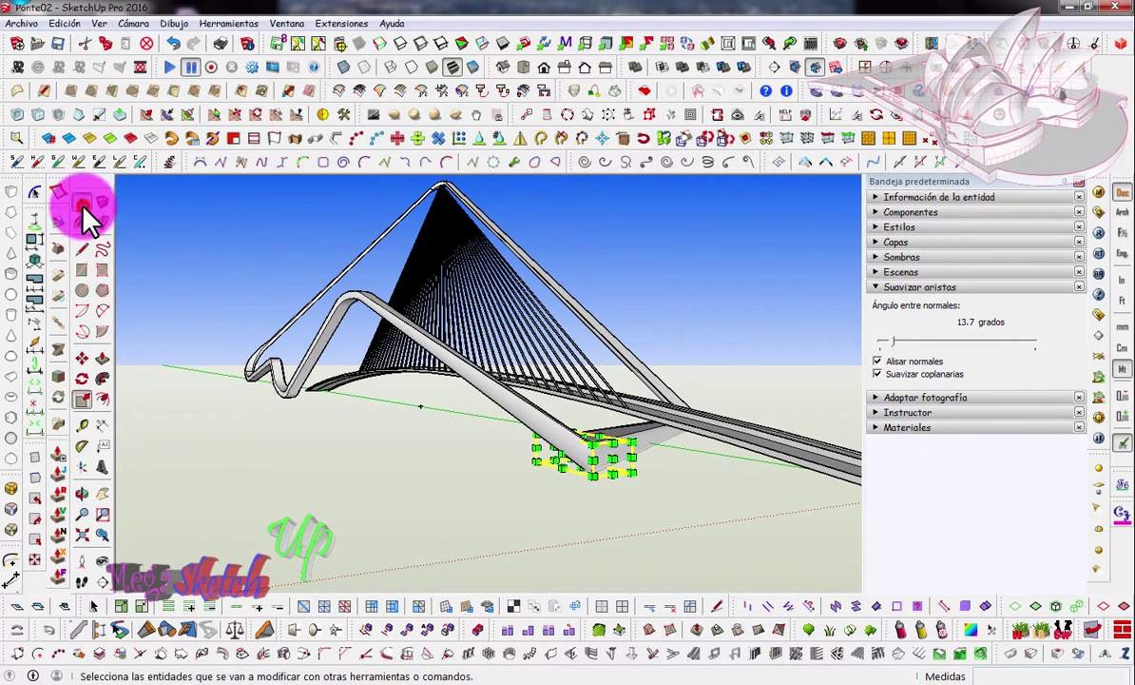
{"action": "left_click", "coordinate": [605, 456]}
{"action": "triple_click", "coordinate": [605, 457]}
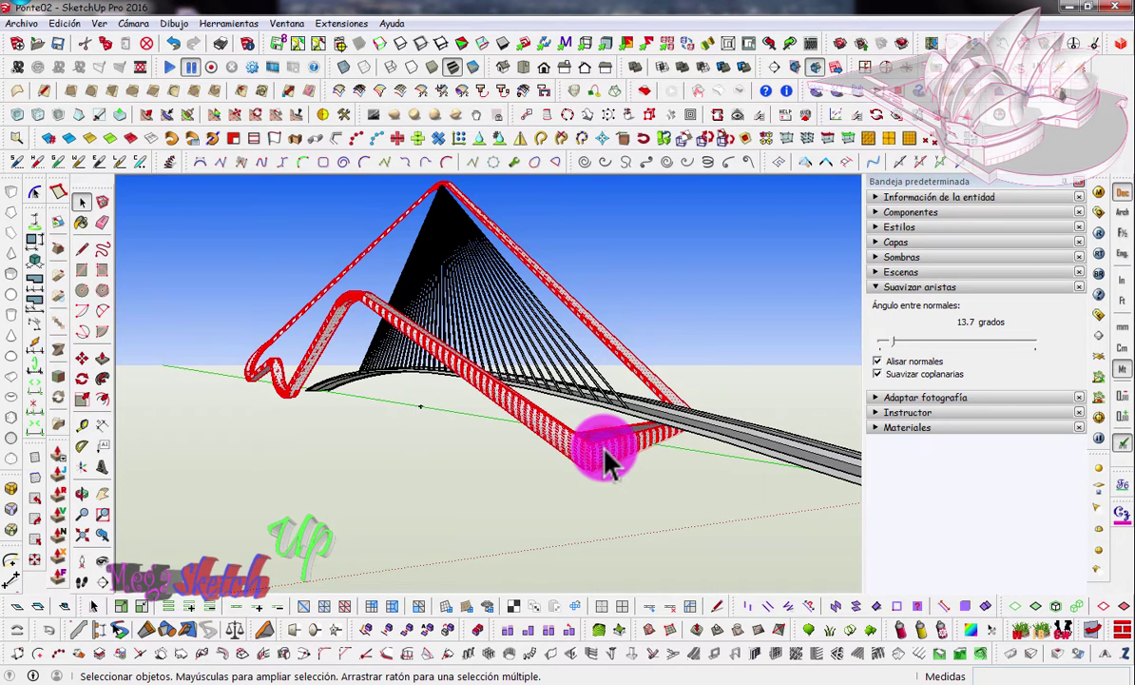
{"action": "left_click", "coordinate": [456, 436]}
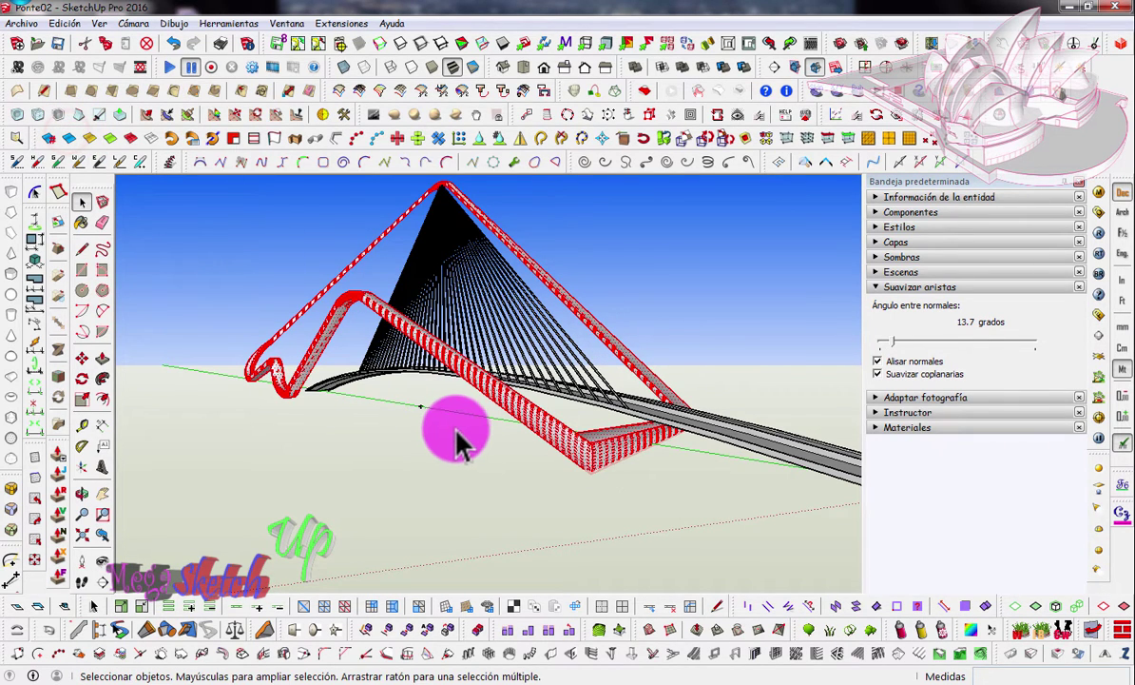
{"action": "mouse_move", "coordinate": [534, 423]}
{"action": "middle_mouse_down"}
{"action": "mouse_move", "coordinate": [494, 426]}
{"action": "mouse_move", "coordinate": [634, 380]}
{"action": "mouse_move", "coordinate": [556, 423]}
{"action": "mouse_move", "coordinate": [380, 262]}
{"action": "middle_mouse_up"}
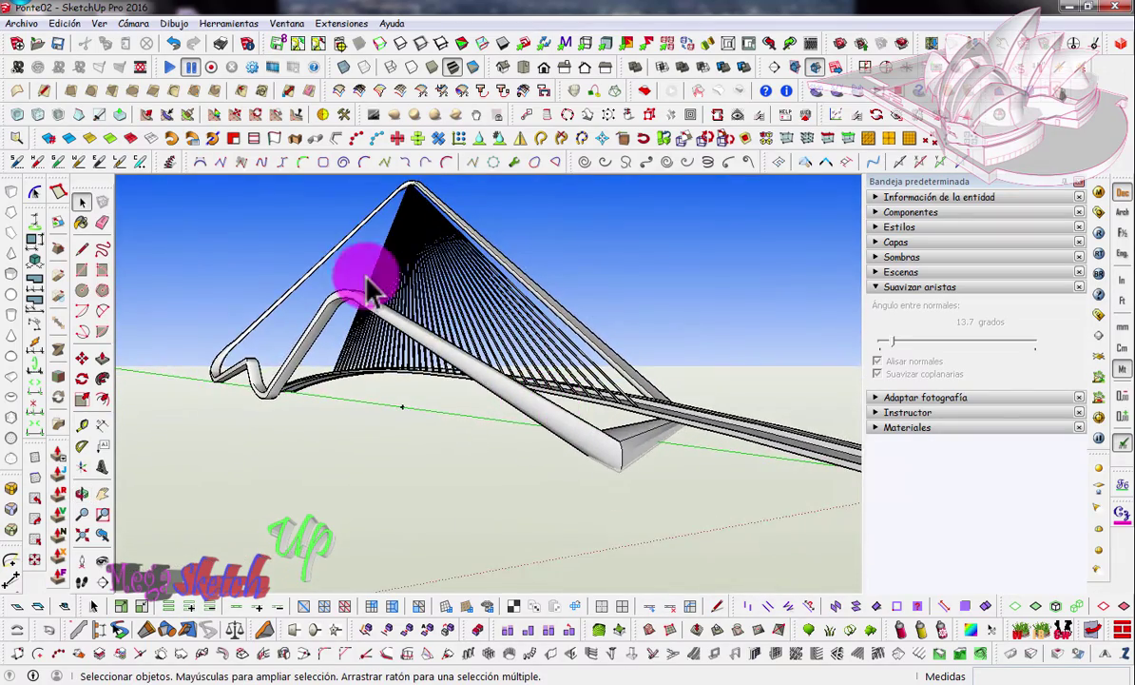
{"action": "mouse_move", "coordinate": [426, 321]}
{"action": "middle_mouse_down"}
{"action": "mouse_move", "coordinate": [431, 312]}
{"action": "mouse_move", "coordinate": [405, 312]}
{"action": "mouse_move", "coordinate": [415, 387]}
{"action": "mouse_move", "coordinate": [413, 334]}
{"action": "middle_mouse_up"}
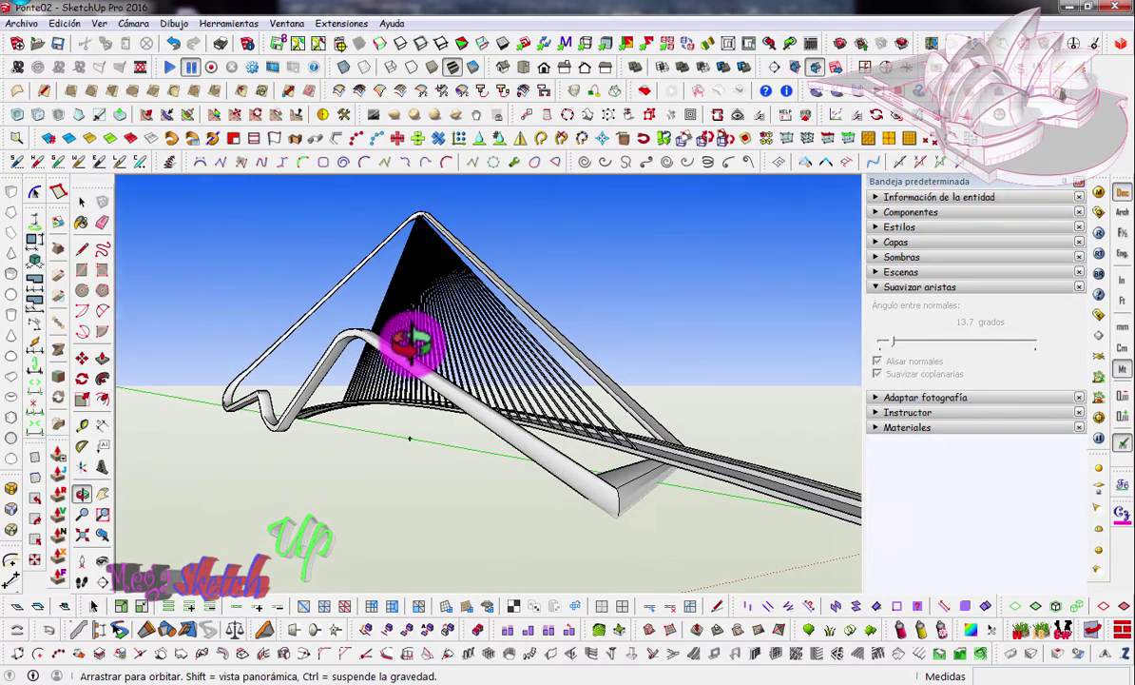
Step: Collapse the Soften Edges section of the Default Tray
{"action": "left_click", "coordinate": [952, 284]}
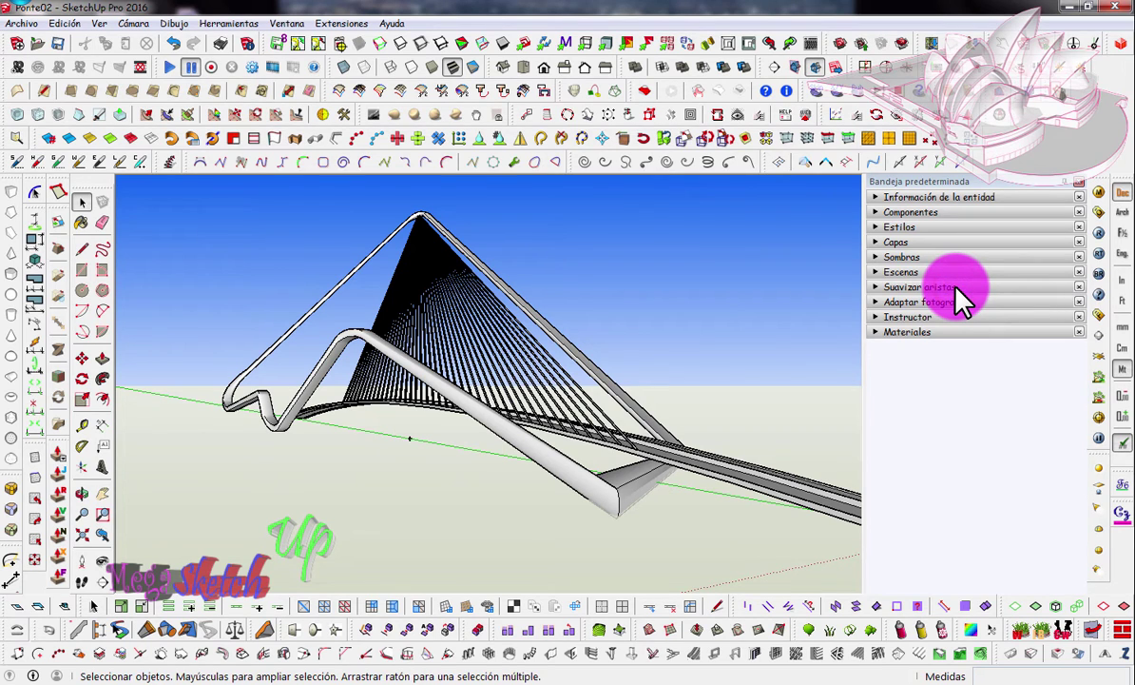